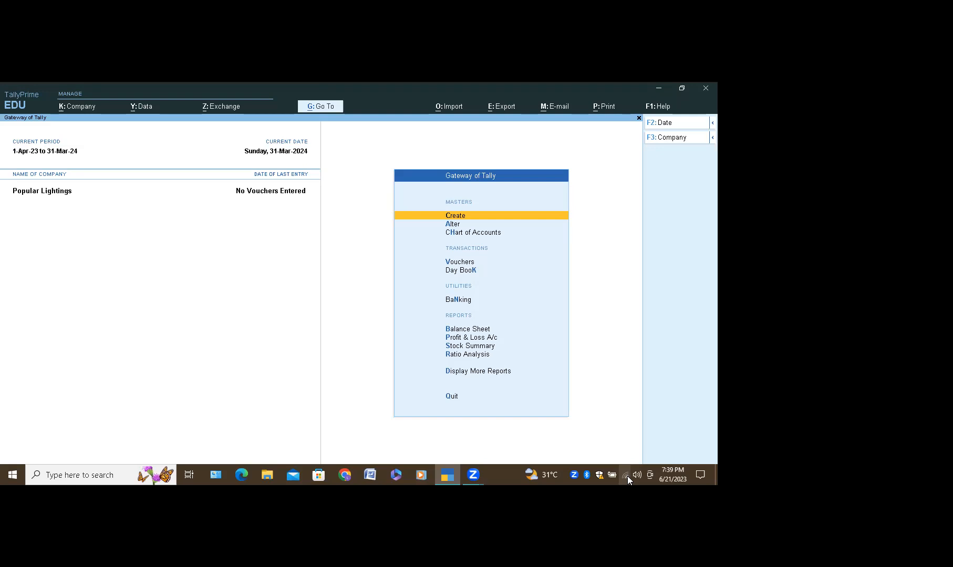
# Step: Load the Humanify Industries company from the list of companies
pyautogui.hotkey('alt', 'k')
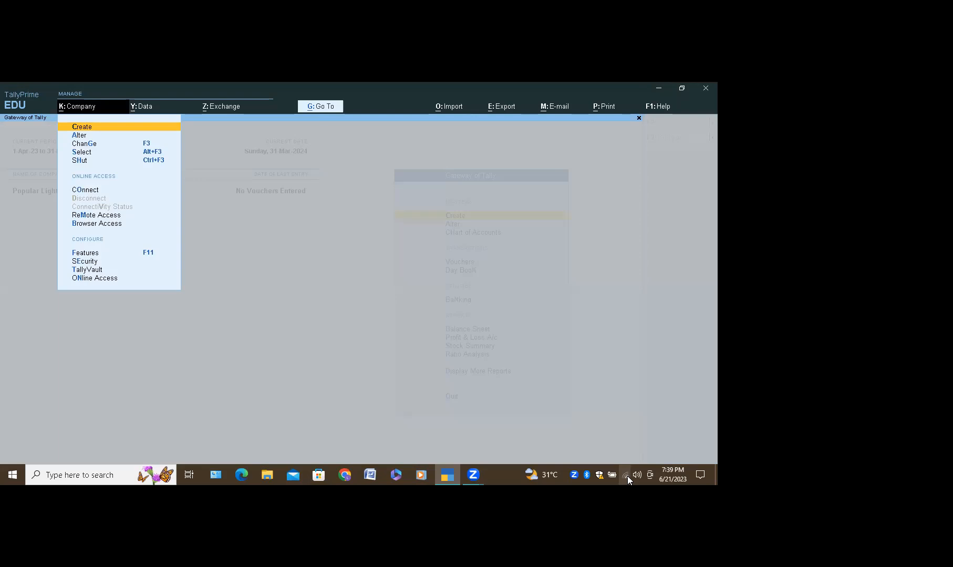
pyautogui.press('Down')
pyautogui.press('Down')
pyautogui.press('Down')
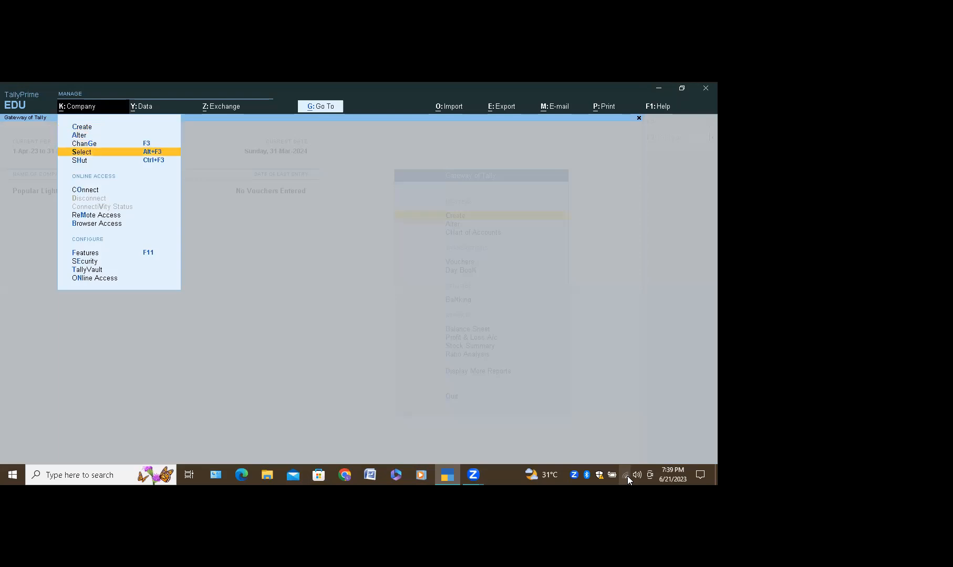
pyautogui.press('Return')
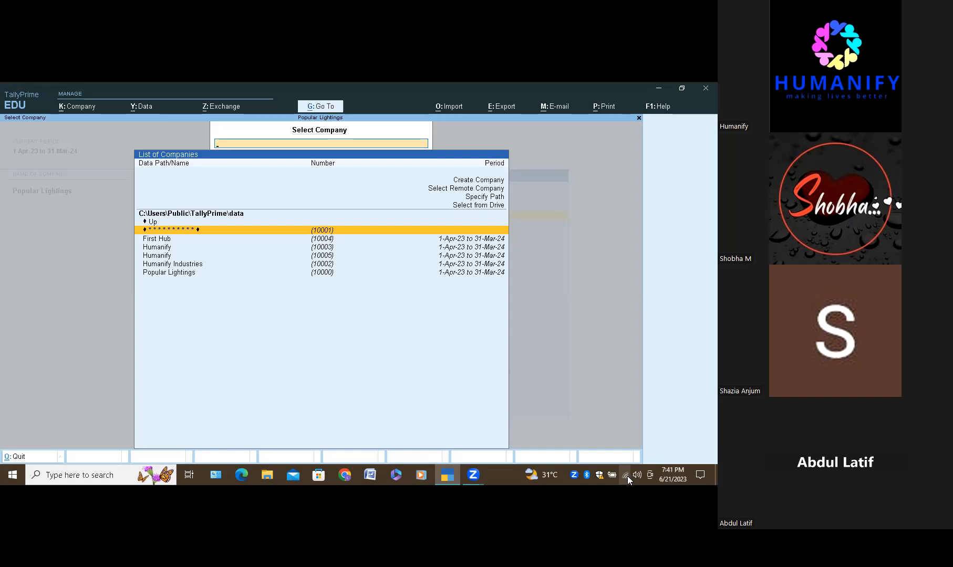
pyautogui.press('Down')
pyautogui.press('Down')
pyautogui.press('Down')
pyautogui.press('Down')
pyautogui.press('Down')
pyautogui.press('Up')
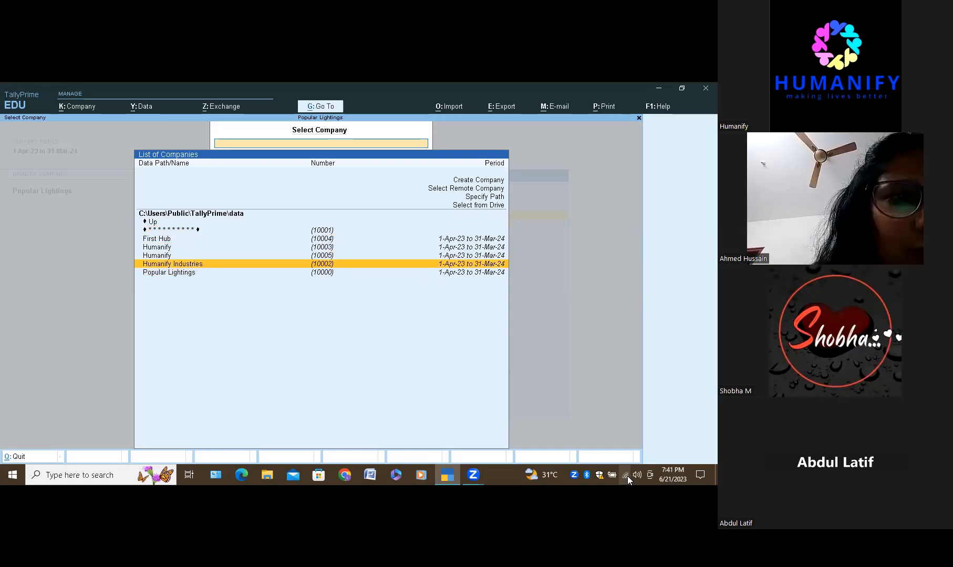
pyautogui.press('Return')
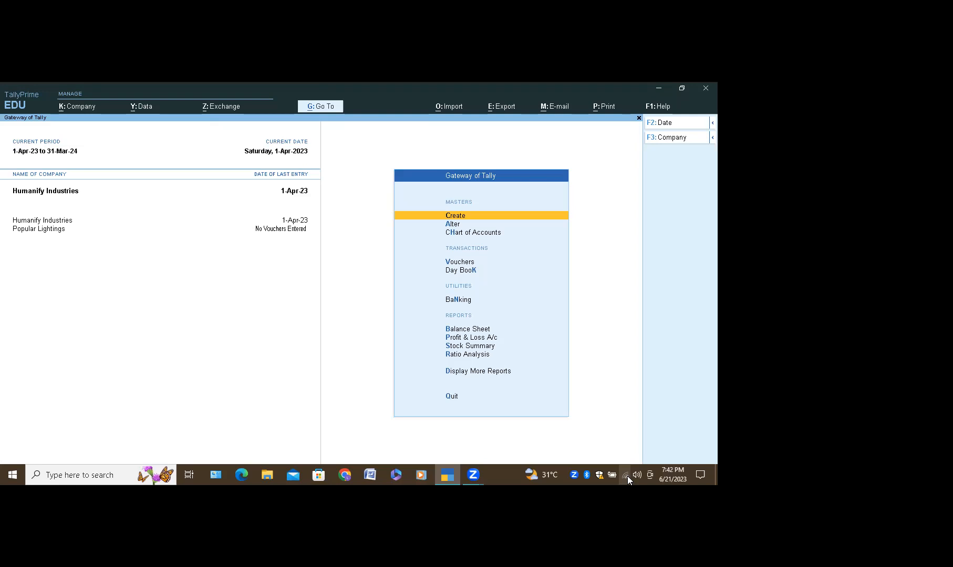
# Step: View the Day Book of Humanify Industries and return to the Gateway of Tally
pyautogui.press('Down')
pyautogui.press('Down')
pyautogui.press('Down')
pyautogui.press('Down')
pyautogui.press('Return')
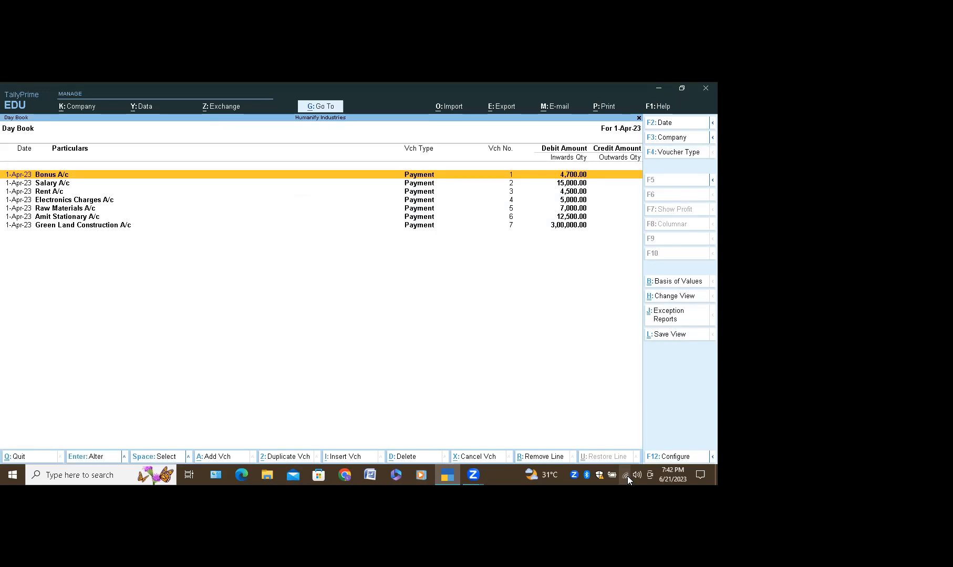
pyautogui.press('Escape')
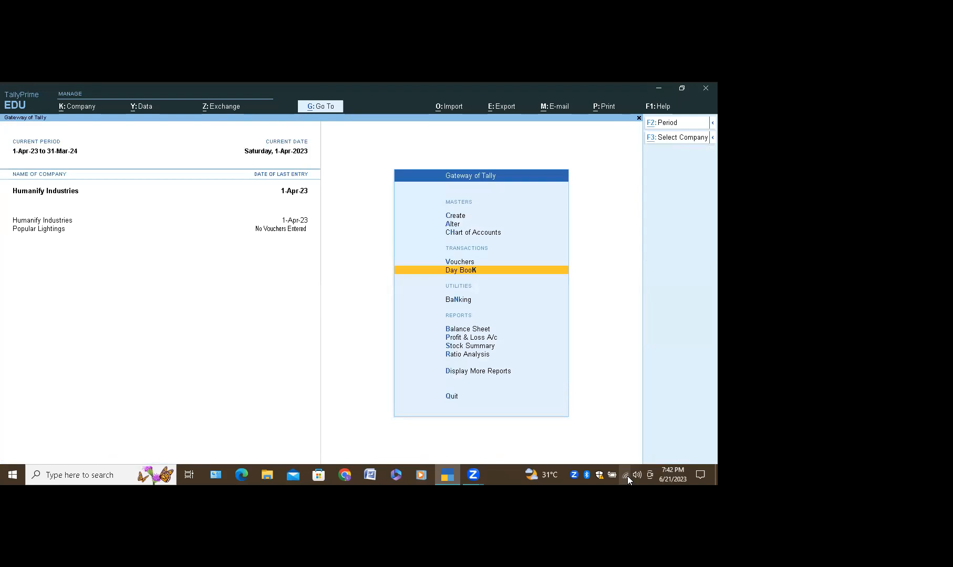
pyautogui.hotkey('alt', 'k')
pyautogui.press('Down')
pyautogui.press('Down')
pyautogui.press('Down')
pyautogui.press('Down')
pyautogui.press('Up')
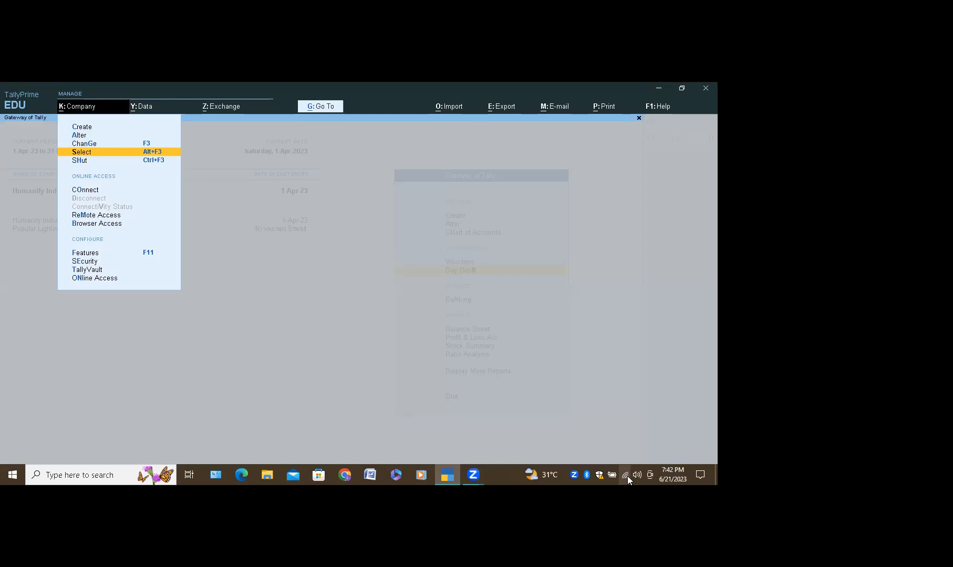
pyautogui.press('Return')
pyautogui.press('Return')
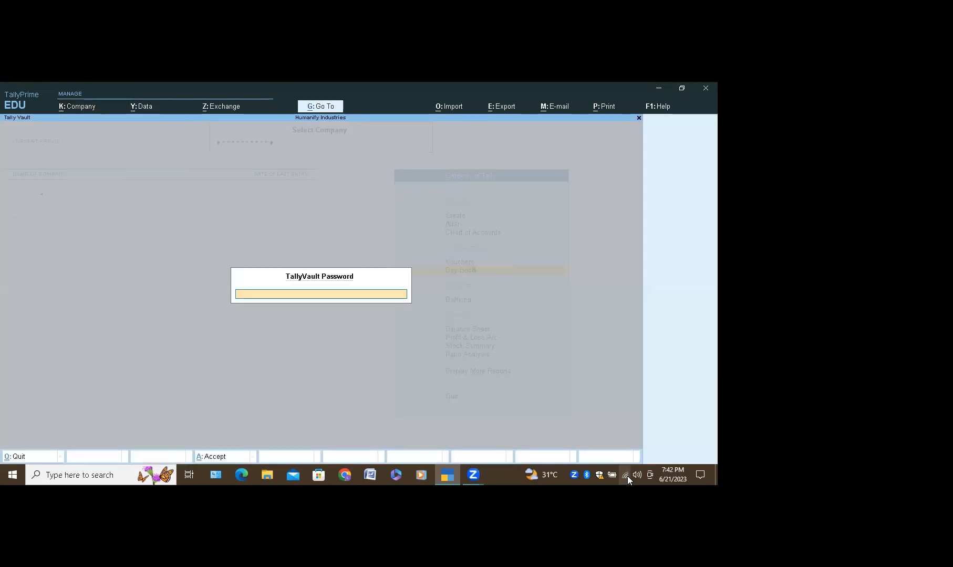
pyautogui.press('Return')
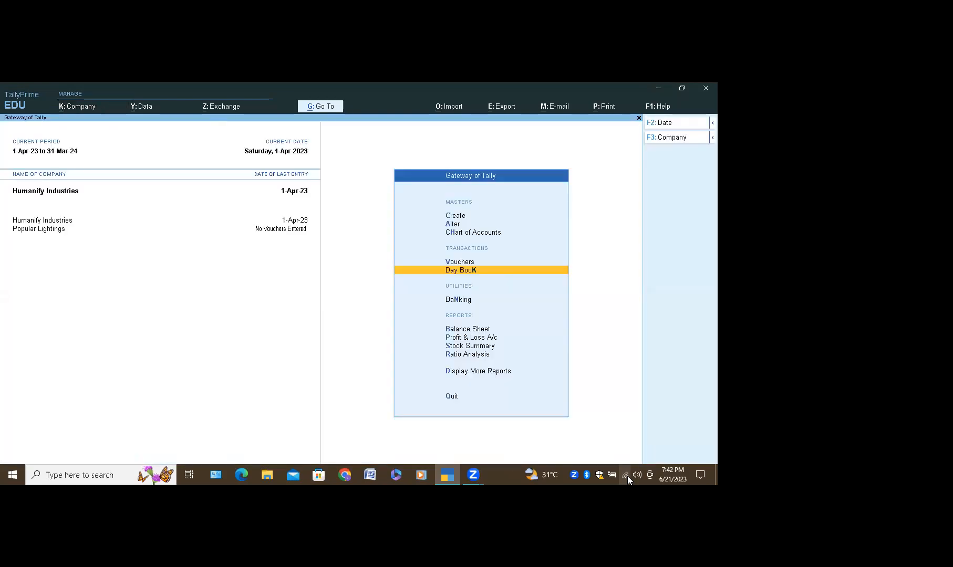
pyautogui.hotkey('alt', 'k')
pyautogui.press('Down')
pyautogui.press('Down')
pyautogui.press('Down')
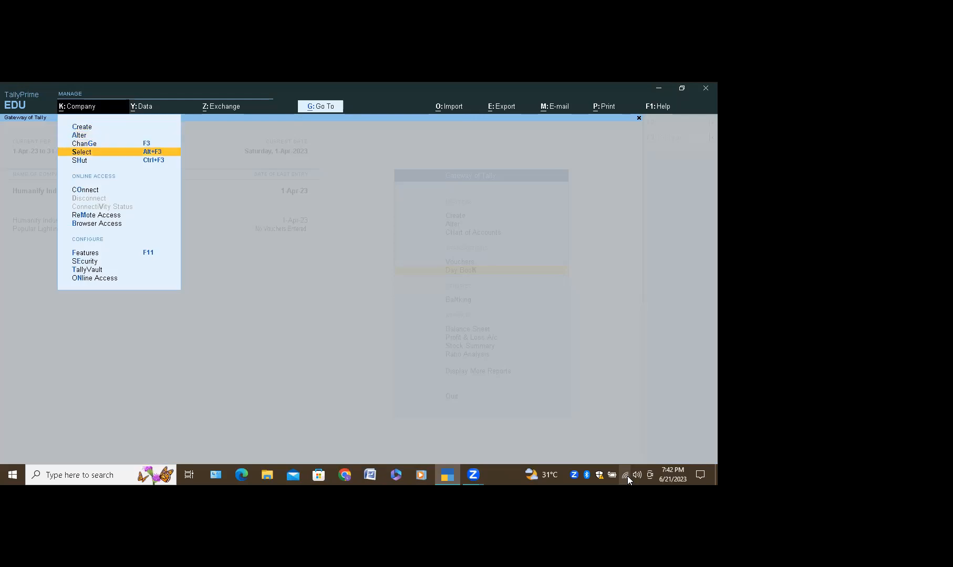
pyautogui.press('Return')
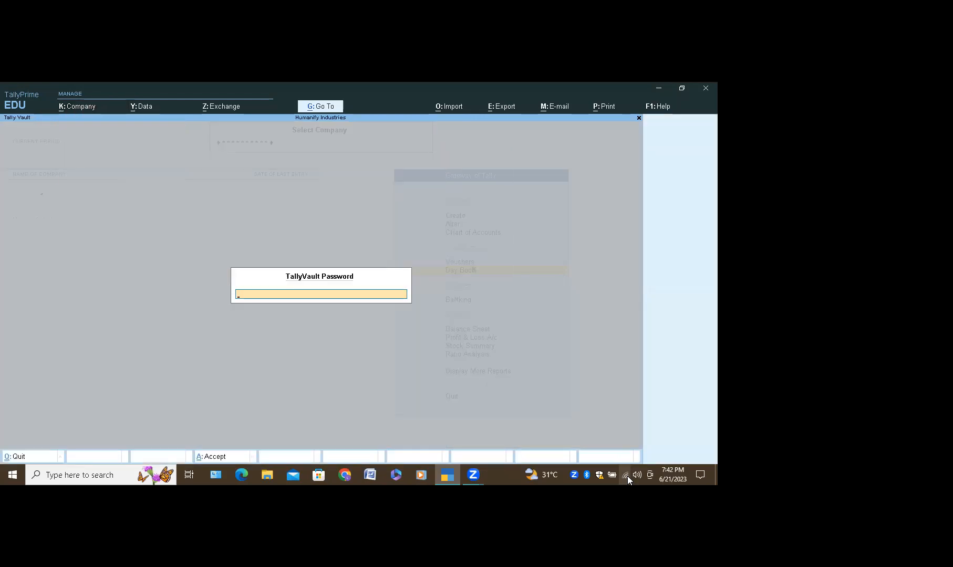
pyautogui.press('Escape')
# Step: Load the first Humanify company (10003) and view its Day Book
pyautogui.hotkey('alt', 'k')
pyautogui.press('Down')
pyautogui.press('Down')
pyautogui.press('Down')
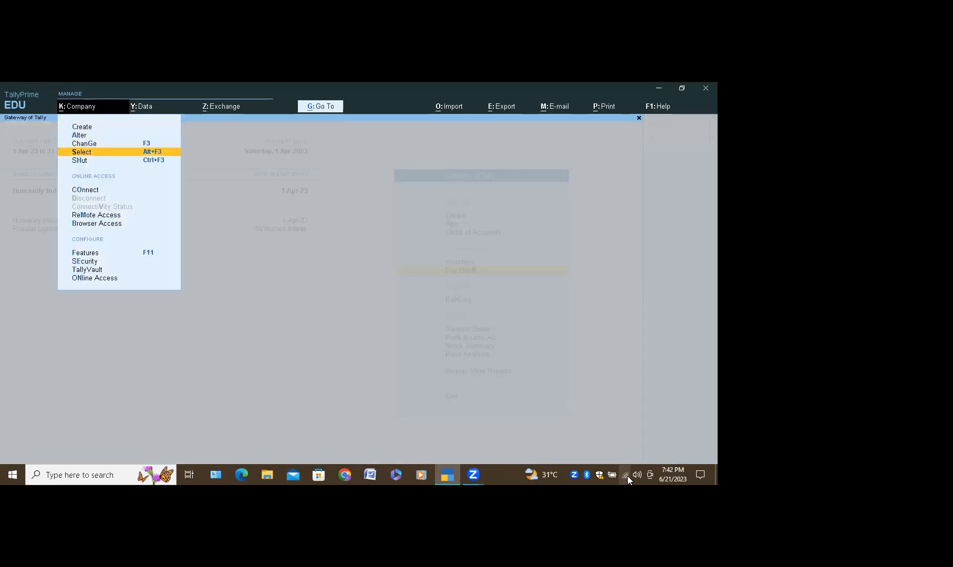
pyautogui.press('Return')
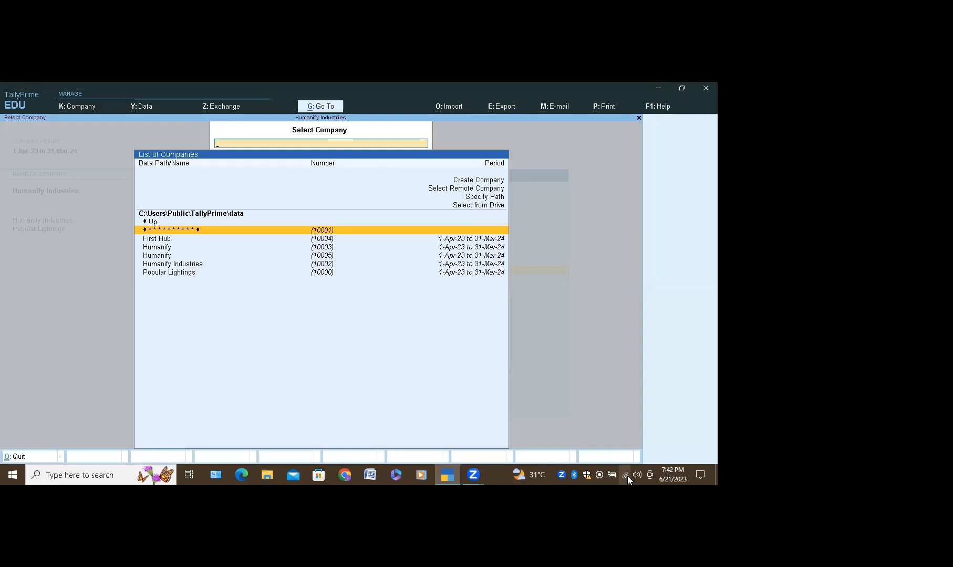
pyautogui.press('Down')
pyautogui.press('Down')
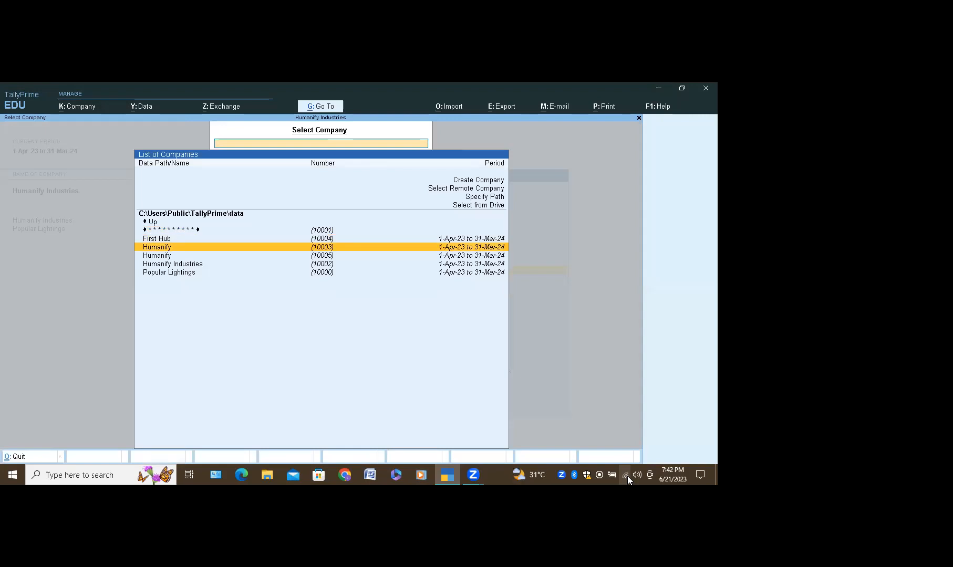
pyautogui.press('Return')
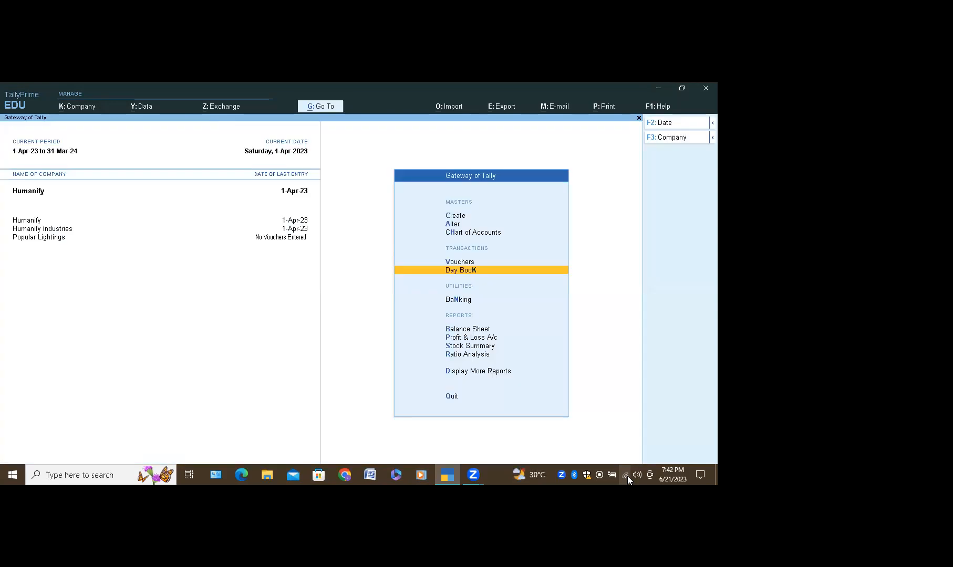
pyautogui.press('Return')
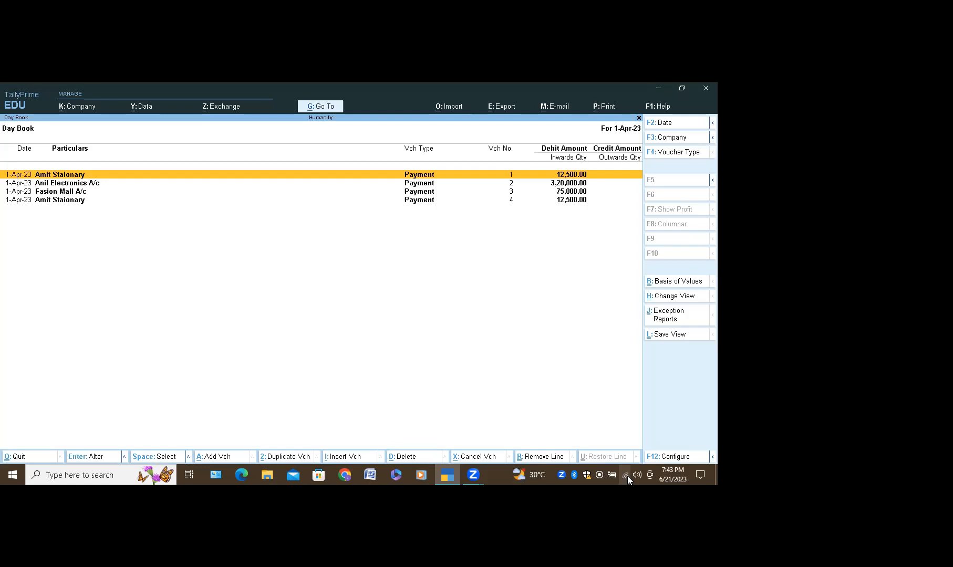
pyautogui.press('Escape')
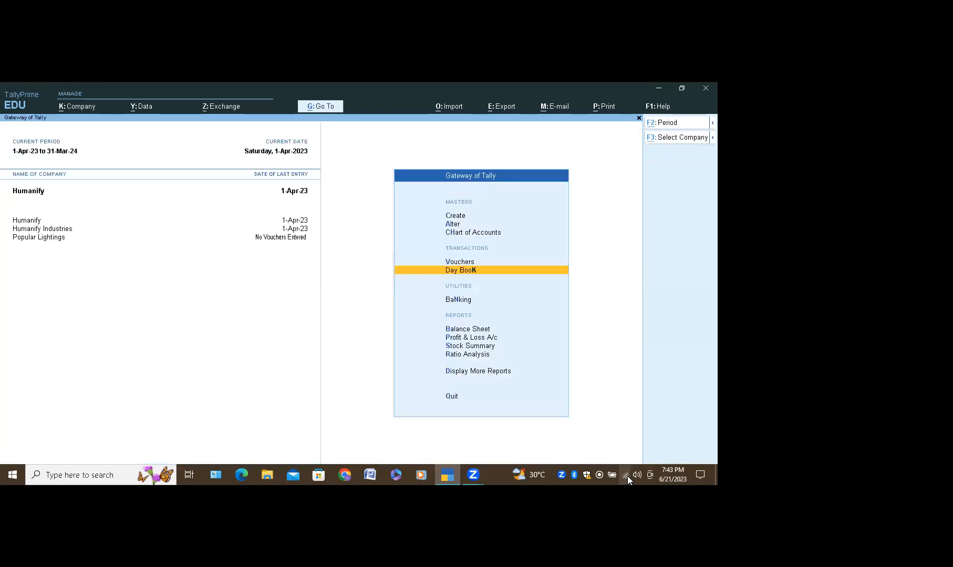
# Step: Try to load the second Humanify company (10005) alongside the companies already open
pyautogui.hotkey('alt', 'k')
pyautogui.press('Down')
pyautogui.press('Down')
pyautogui.press('Down')
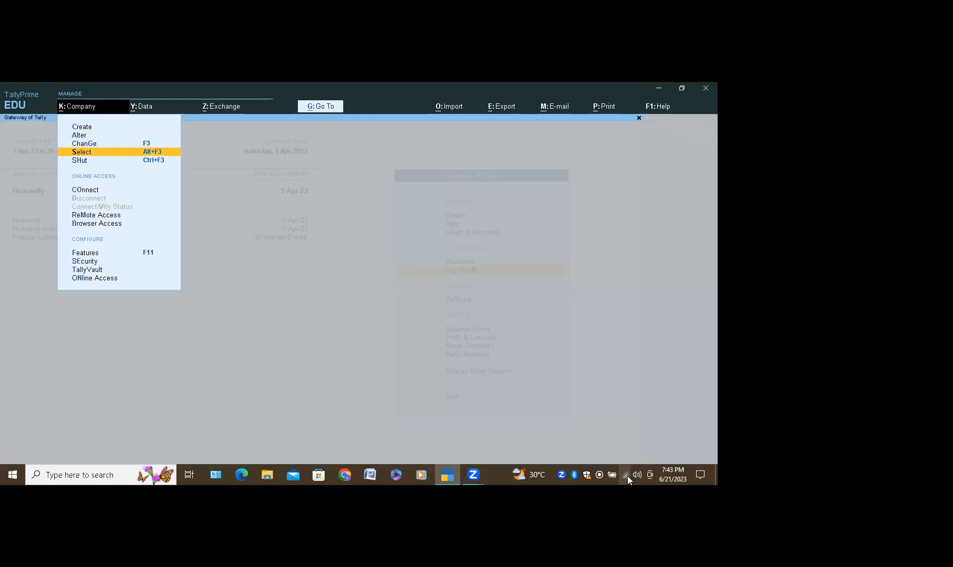
pyautogui.press('Return')
pyautogui.press('Down')
pyautogui.press('Down')
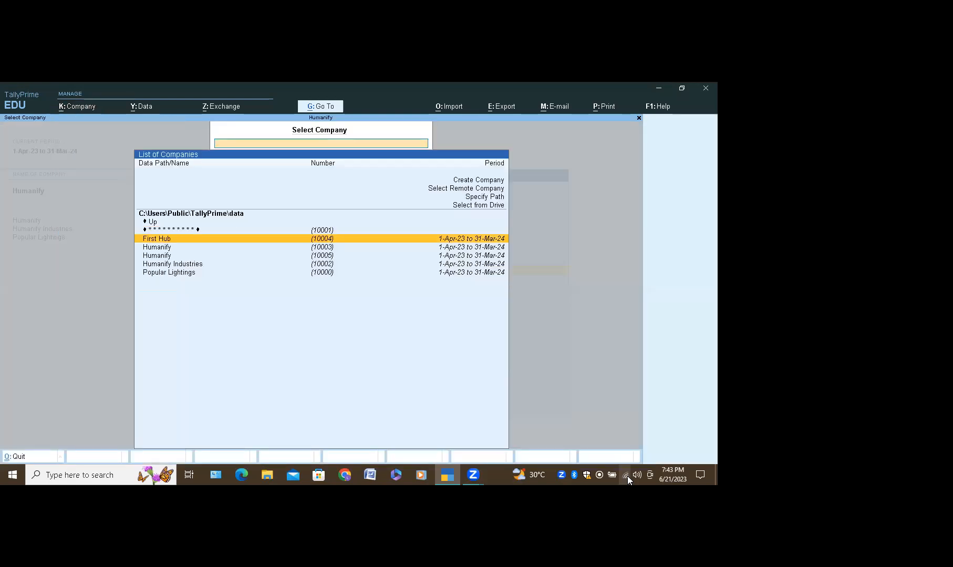
pyautogui.press('Down')
pyautogui.press('Return')
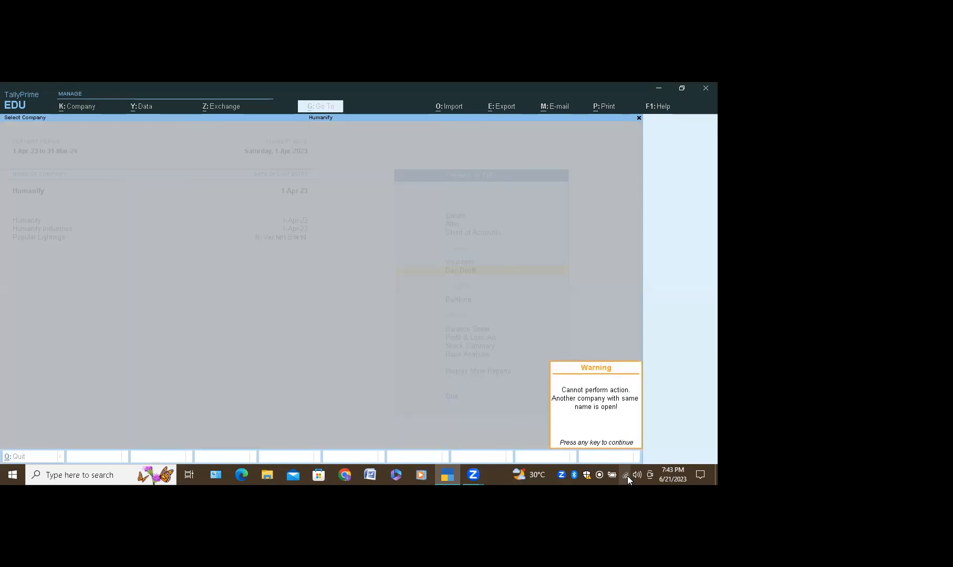
pyautogui.press('Return')
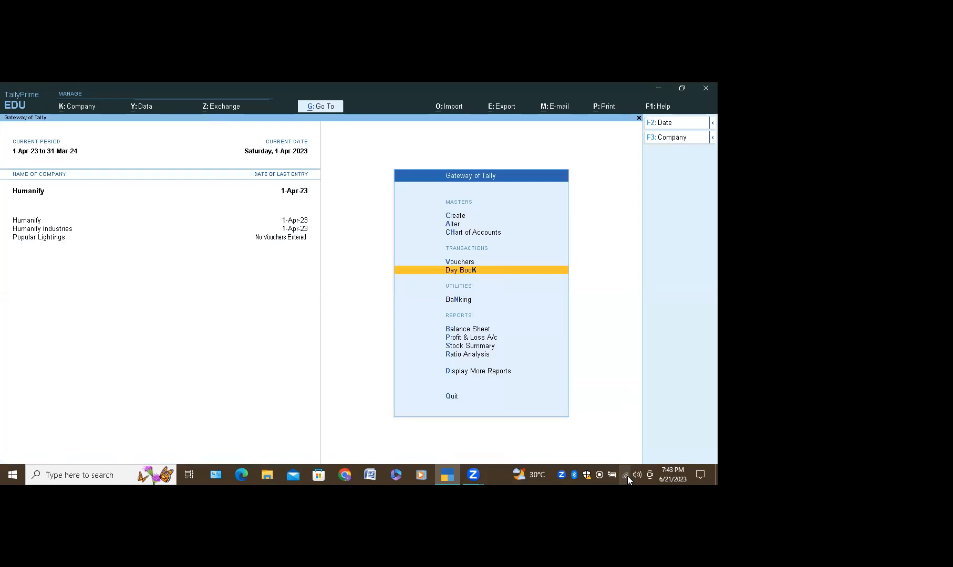
# Step: Make Popular Lightings the active company among the open companies
pyautogui.hotkey('alt', 'k')
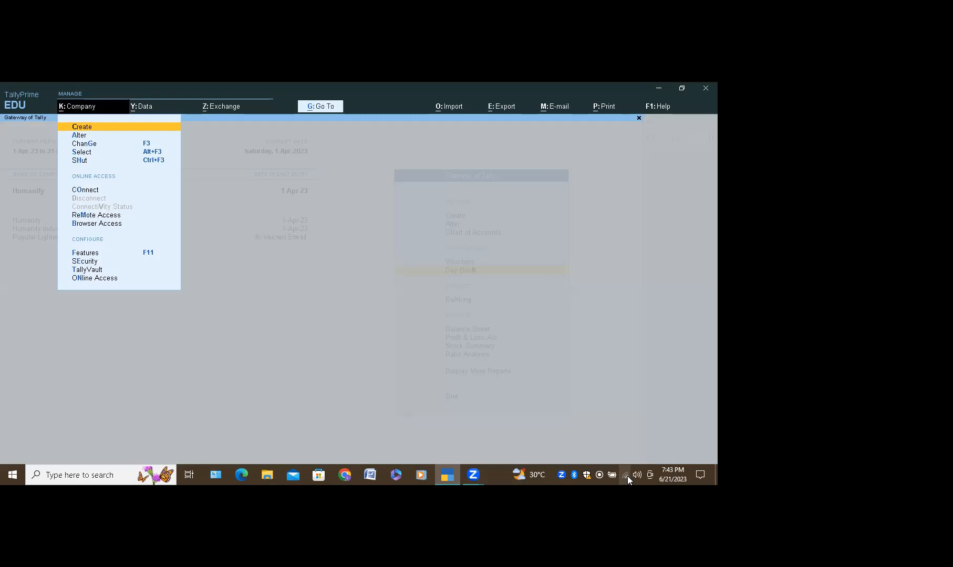
pyautogui.press('Escape')
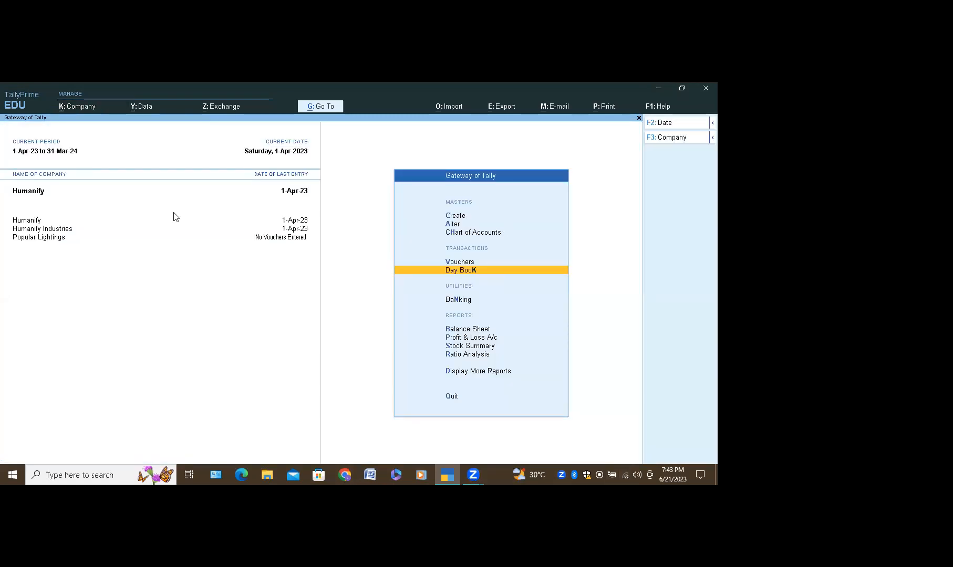
pyautogui.click(46, 239)
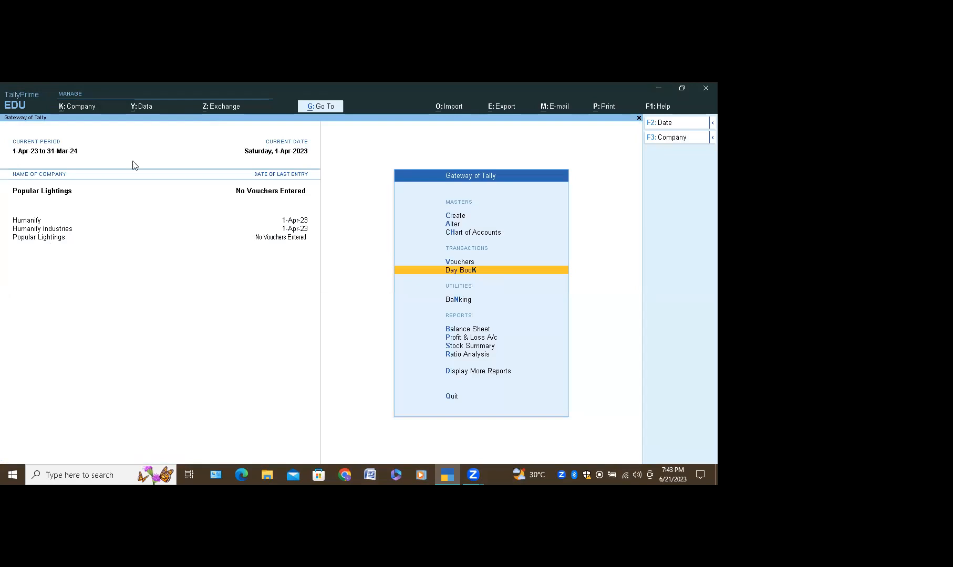
# Step: Try again to load the second Humanify company (10005) with Popular Lightings active
pyautogui.hotkey('alt', 'k')
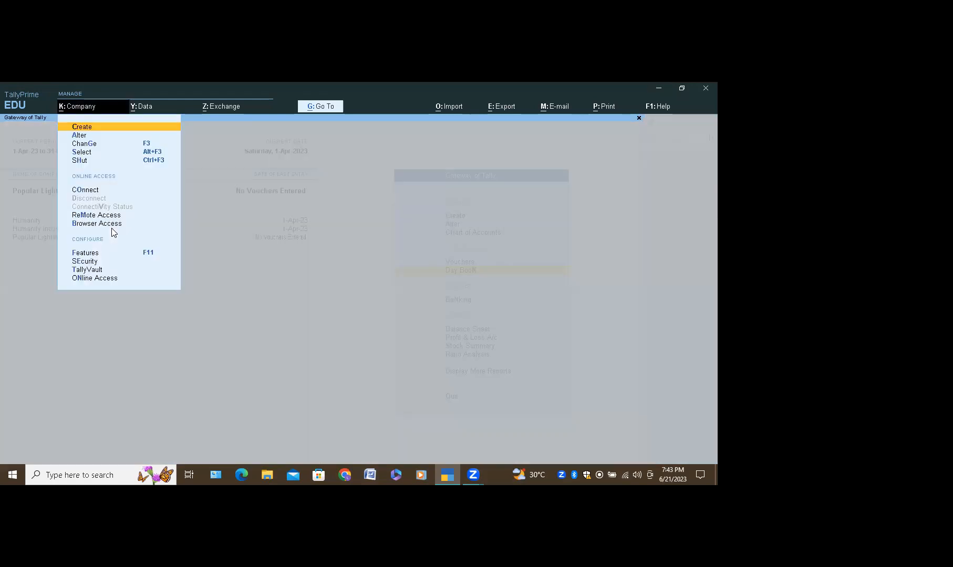
pyautogui.press('Down')
pyautogui.press('Down')
pyautogui.press('Down')
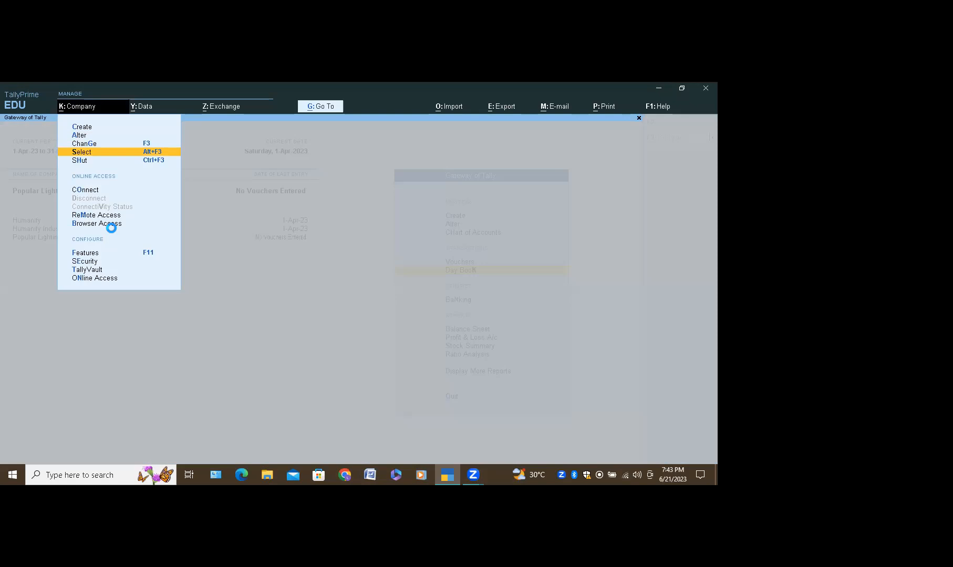
pyautogui.press('Return')
pyautogui.press('Down')
pyautogui.press('Down')
pyautogui.press('Down')
pyautogui.press('Return')
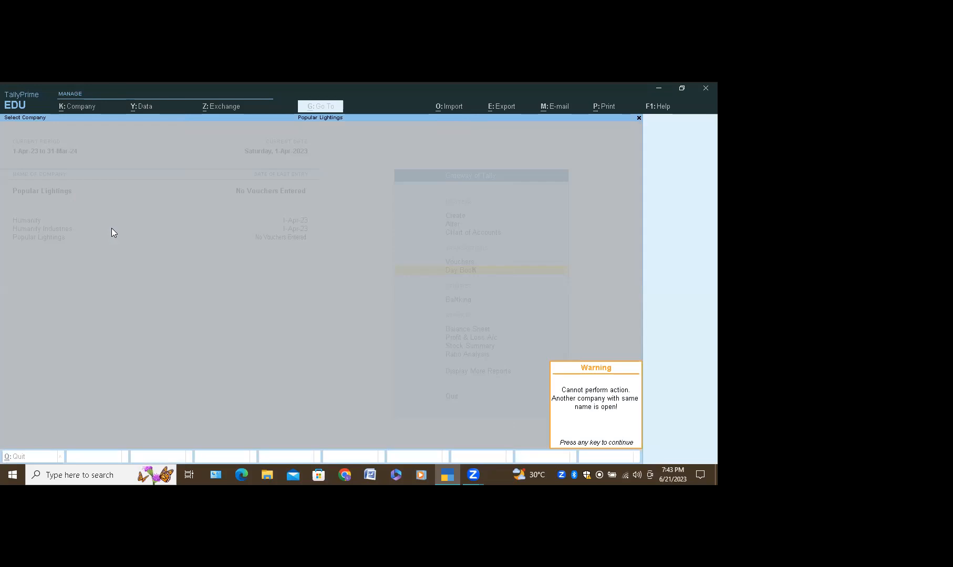
pyautogui.press('Return')
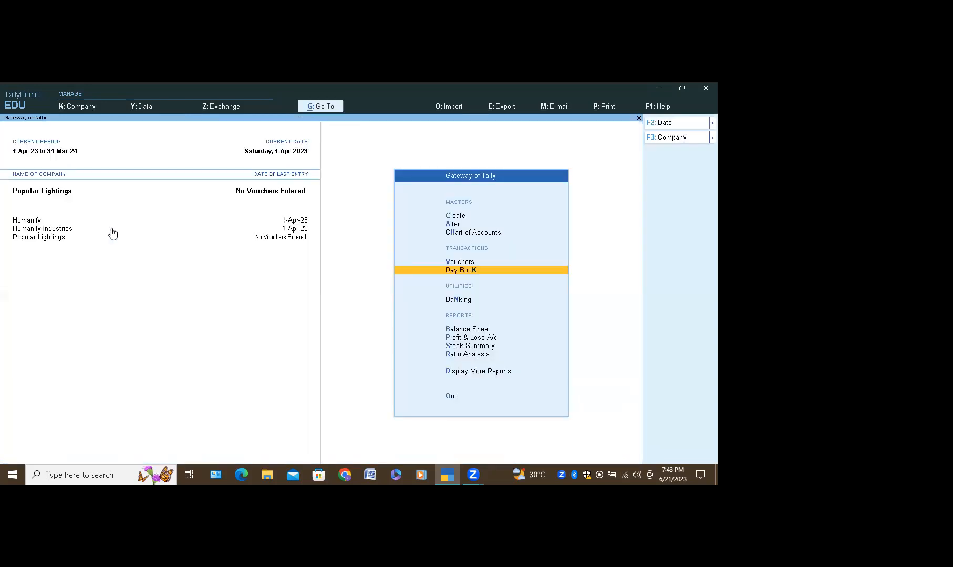
pyautogui.hotkey('alt', 'k')
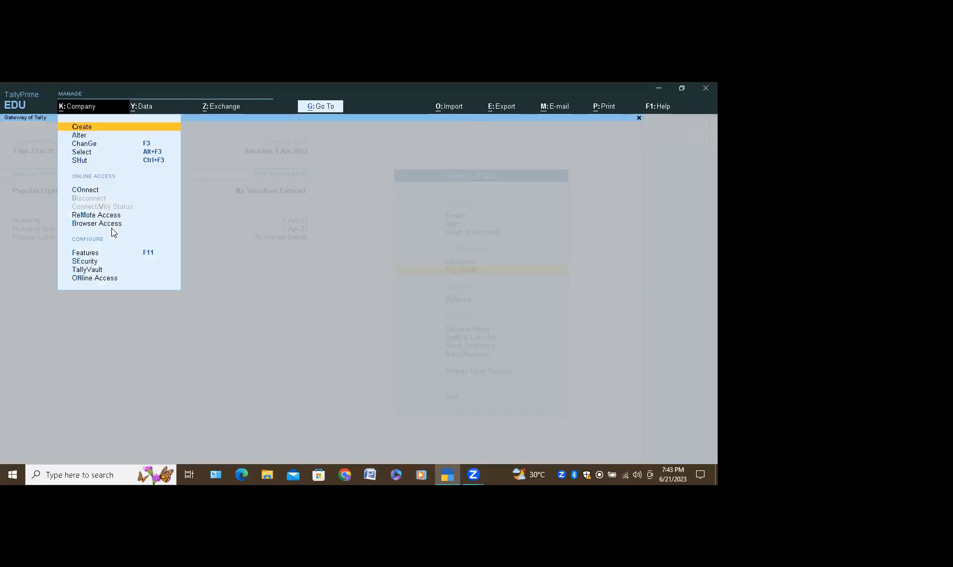
pyautogui.press('Down')
pyautogui.press('Down')
pyautogui.press('Down')
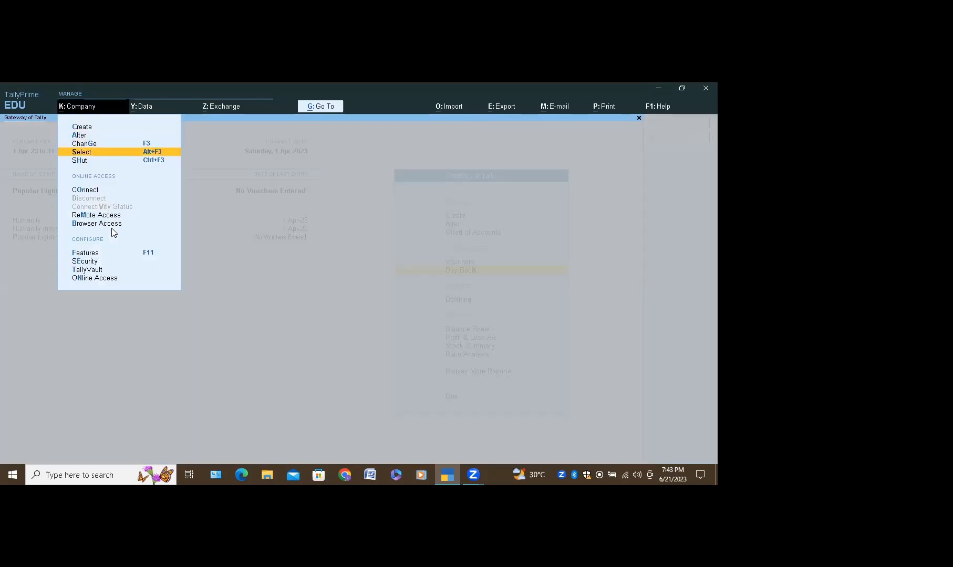
pyautogui.press('Escape')
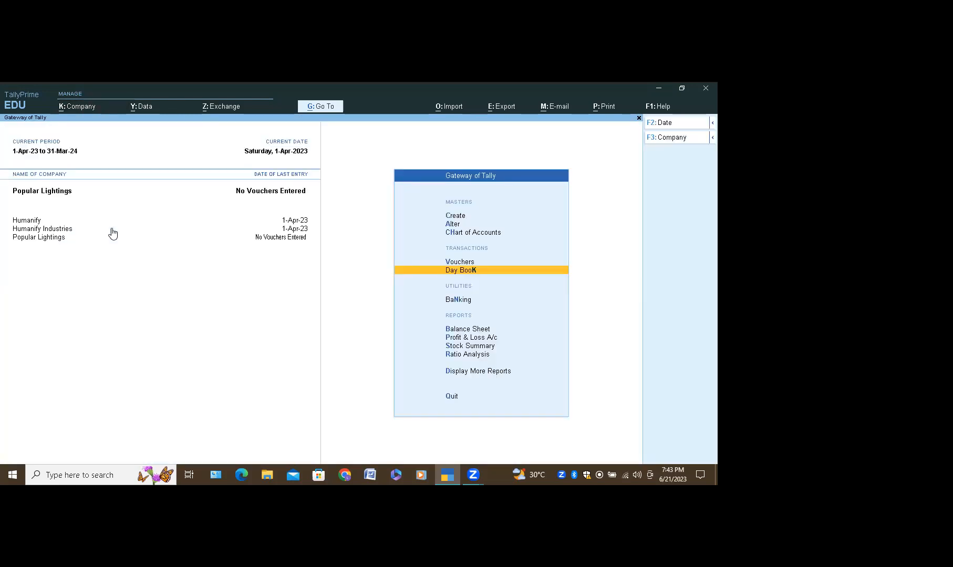
# Step: Shut the open Humanify company (10003)
pyautogui.click(76, 107)
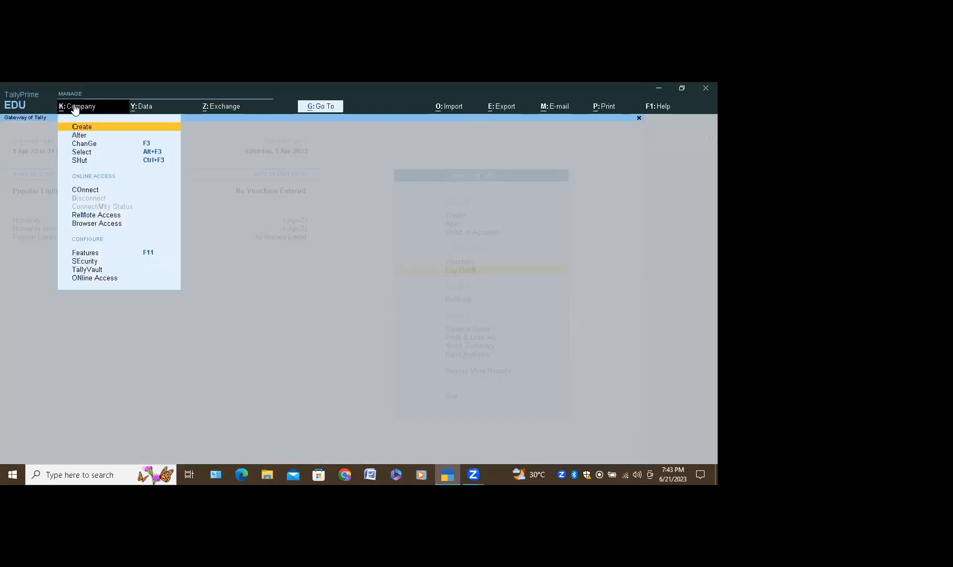
pyautogui.click(80, 161)
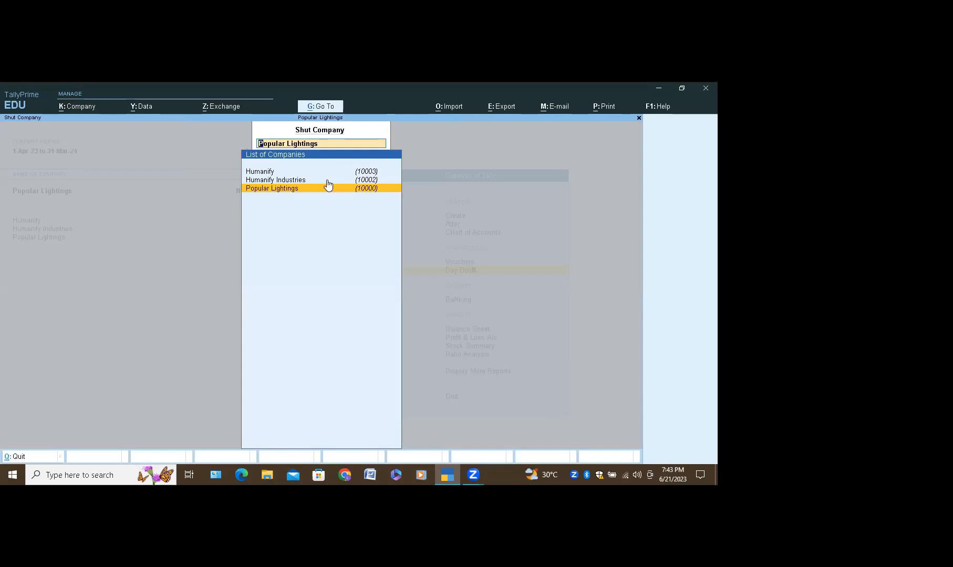
pyautogui.click(288, 167)
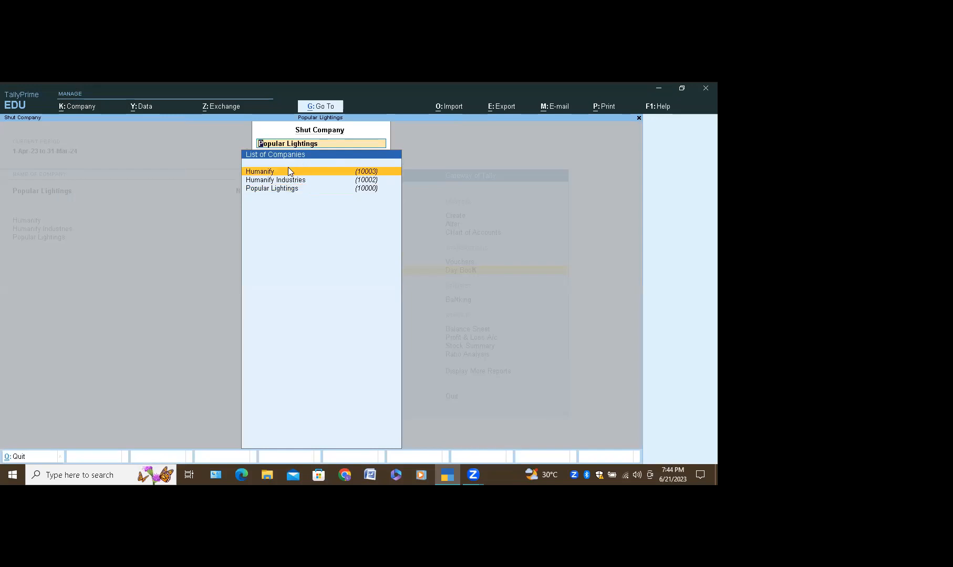
pyautogui.click(288, 170)
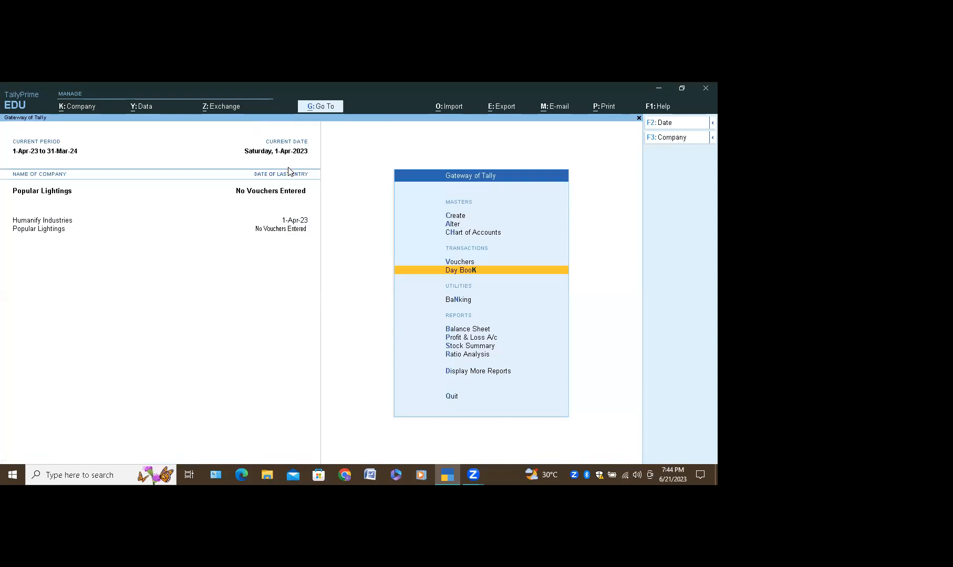
pyautogui.click(77, 107)
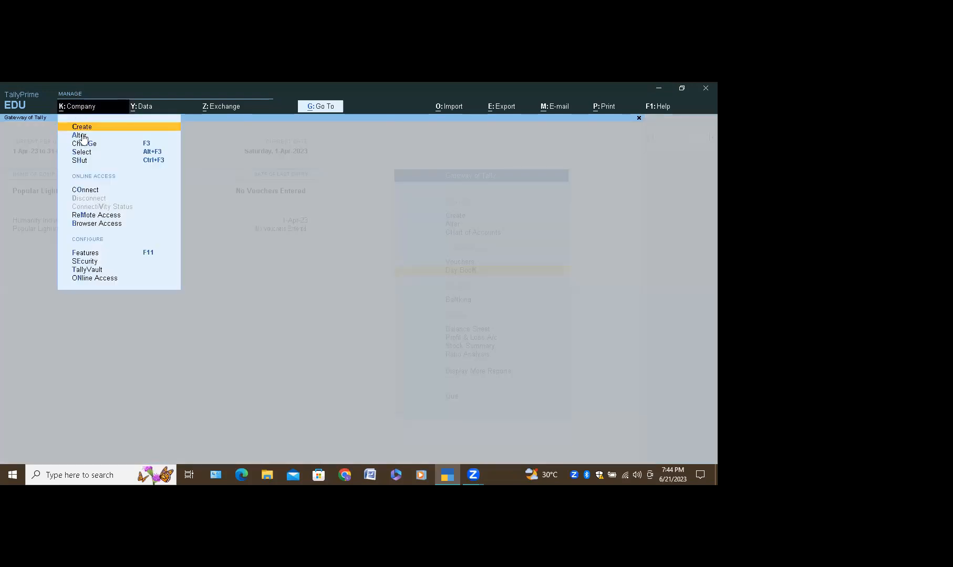
pyautogui.click(86, 152)
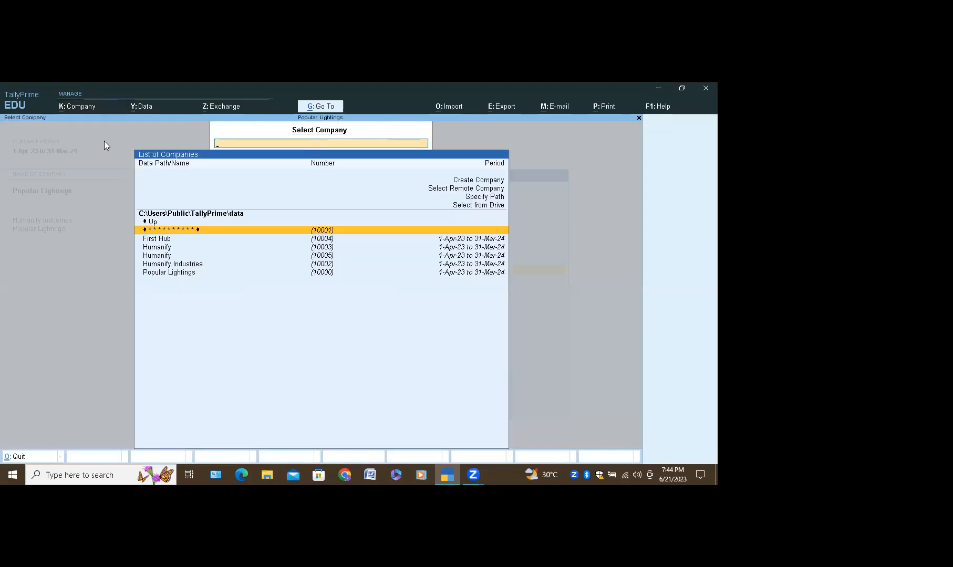
pyautogui.press('Escape')
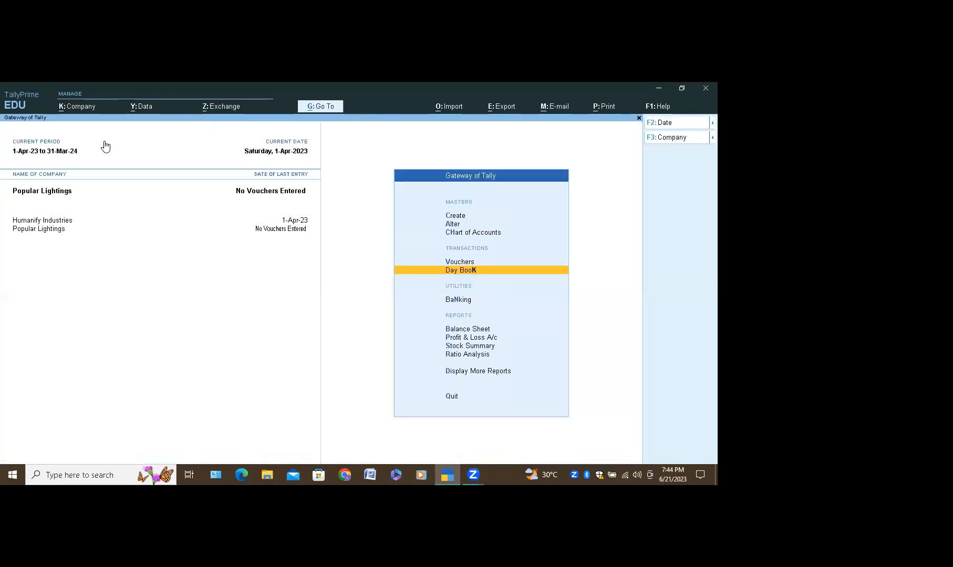
pyautogui.hotkey('alt', 'k')
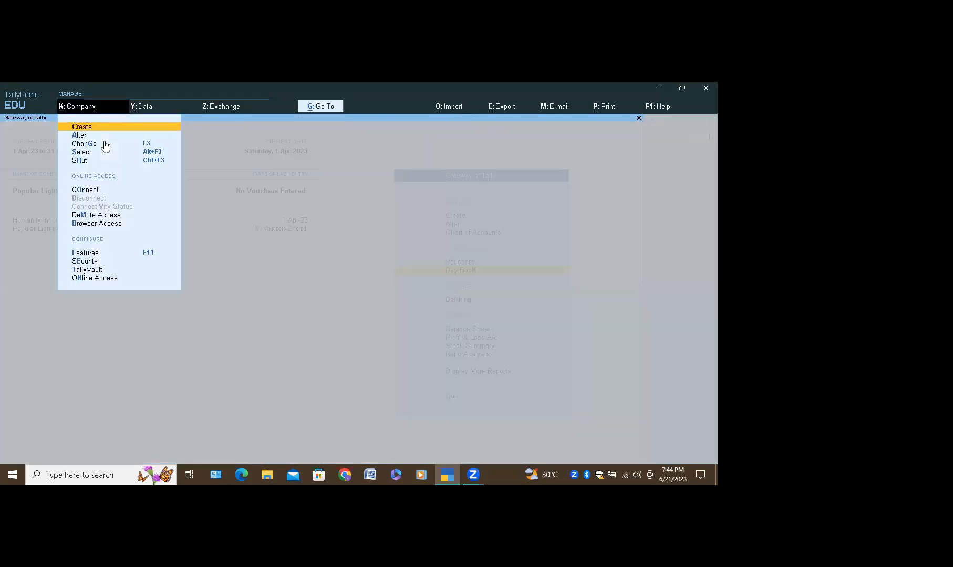
pyautogui.press('Down')
pyautogui.press('Down')
pyautogui.press('Up')
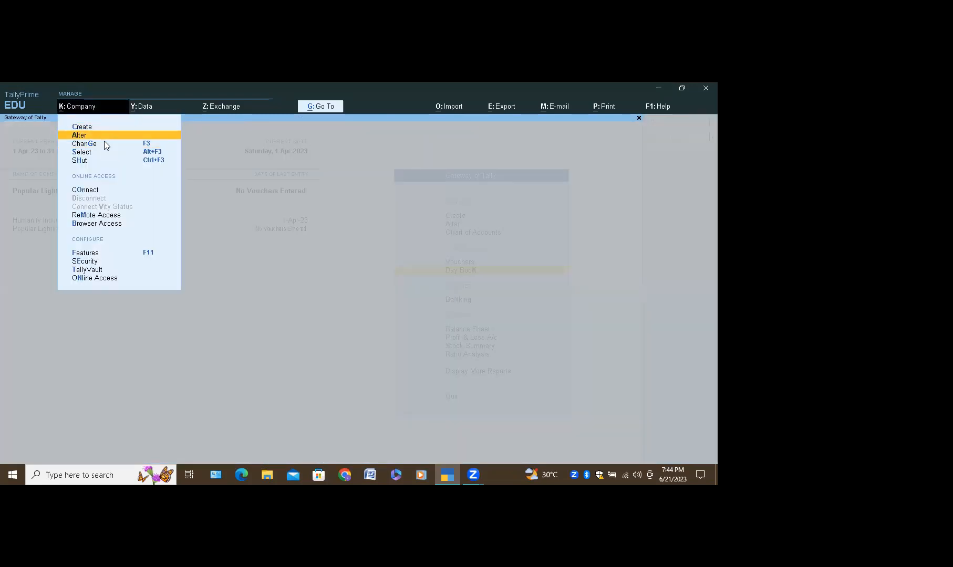
pyautogui.press('Return')
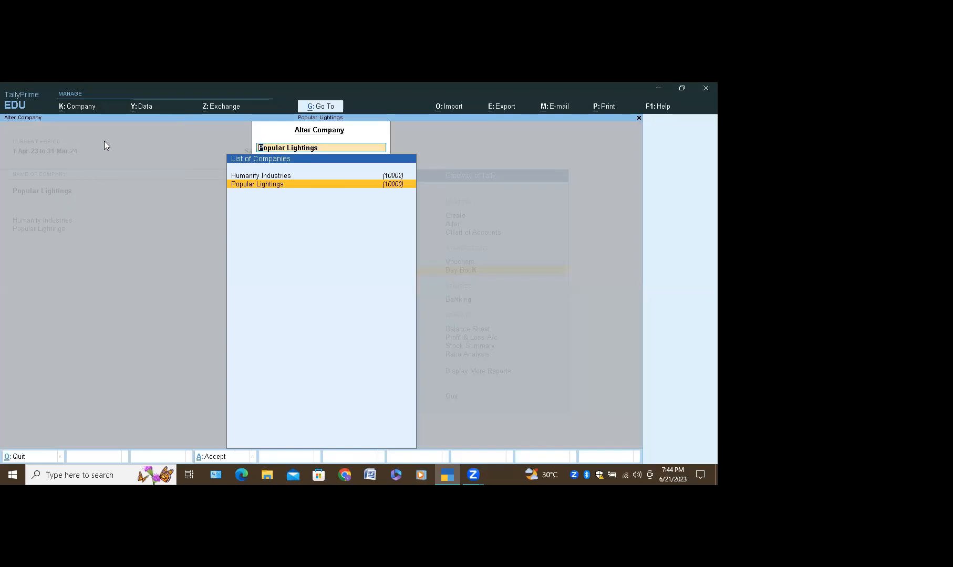
pyautogui.press('BackSpace')
pyautogui.press('Escape')
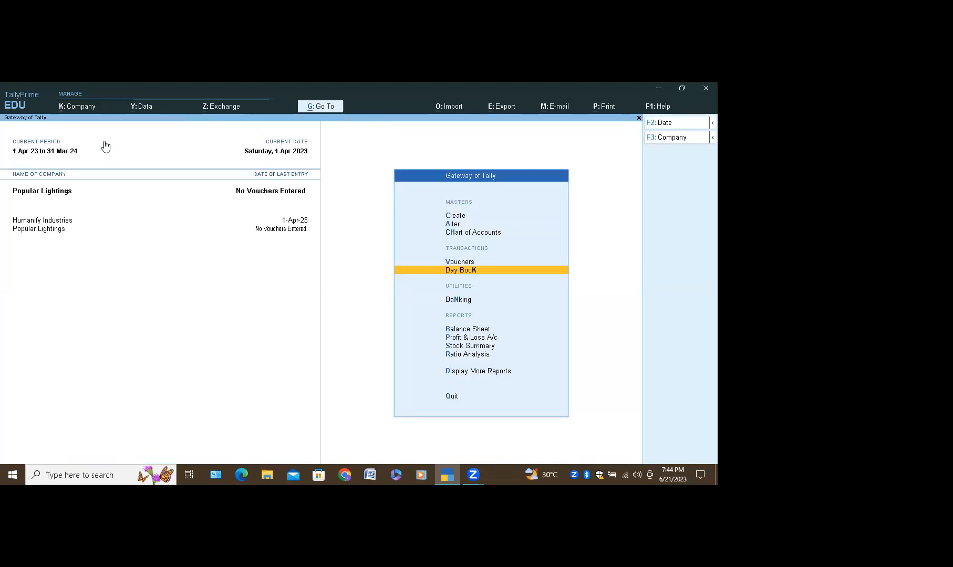
pyautogui.click(83, 107)
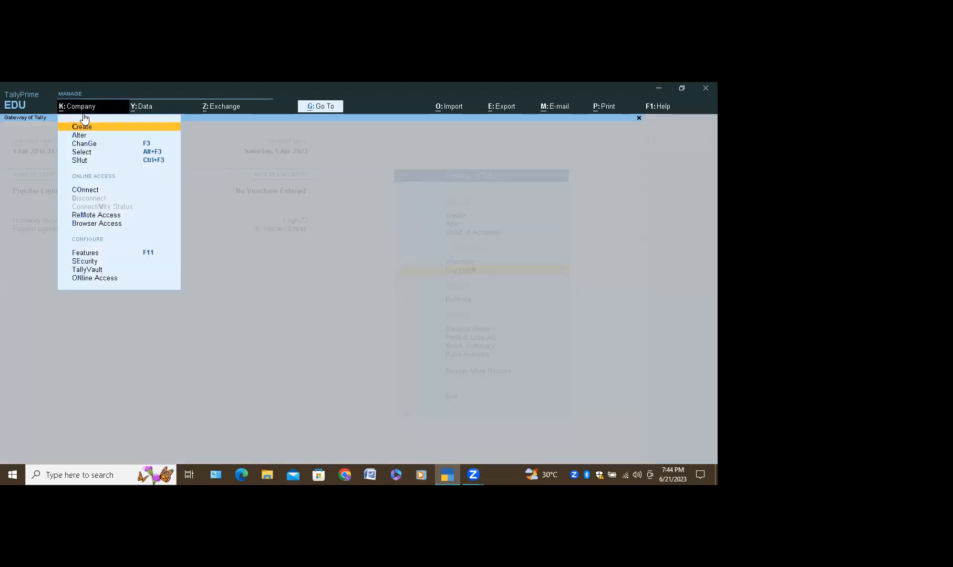
pyautogui.click(83, 143)
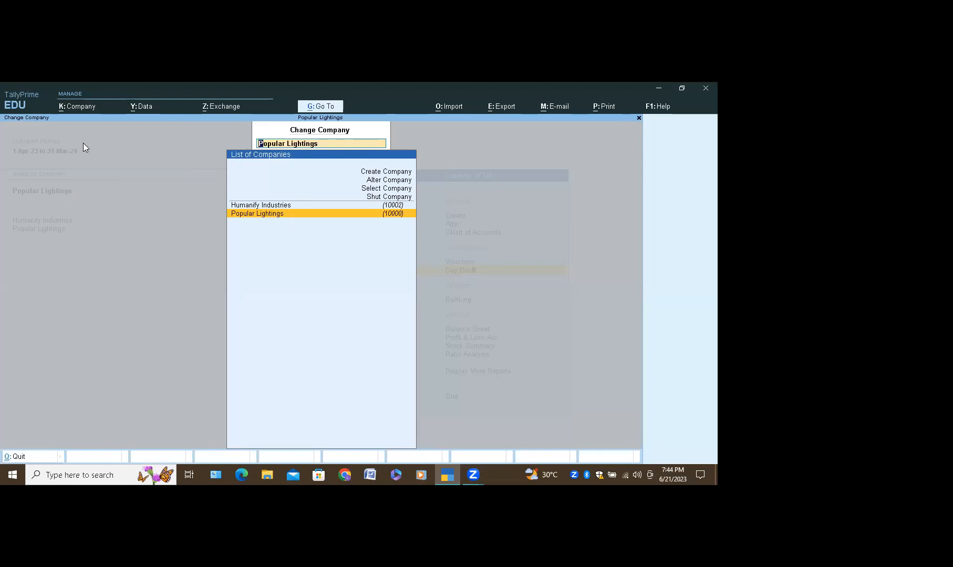
pyautogui.press('Return')
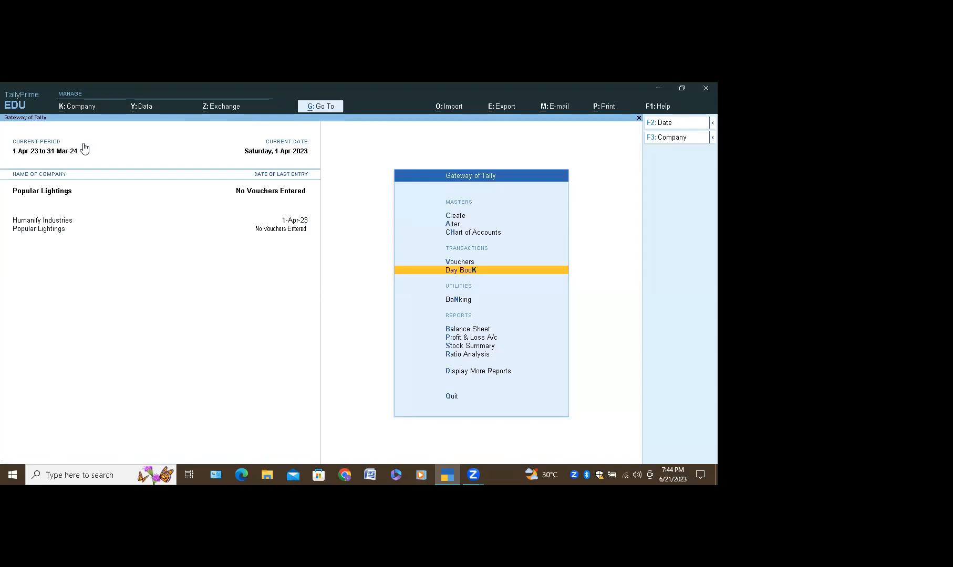
# Step: Load the second Humanify company (10005) and view its Day Book
pyautogui.click(78, 109)
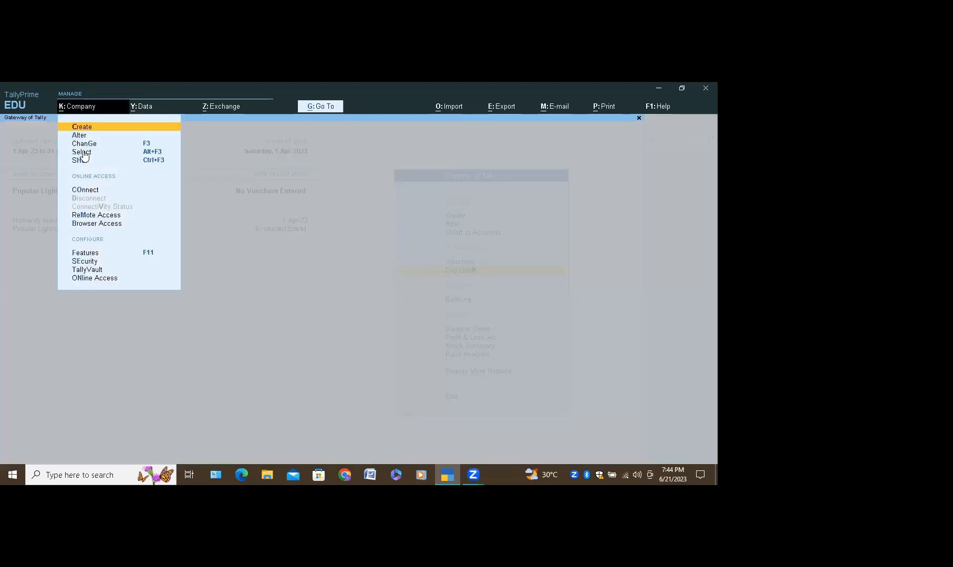
pyautogui.click(82, 152)
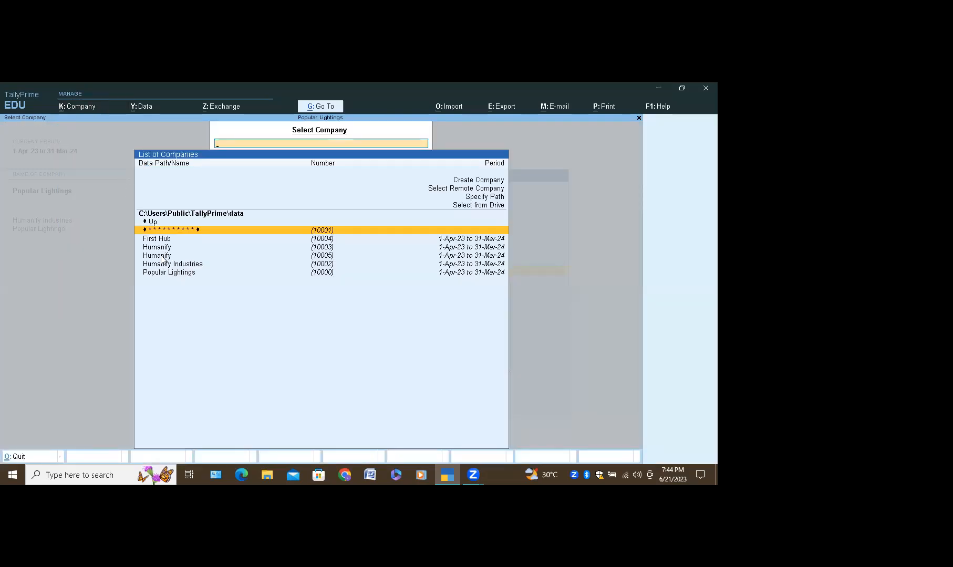
pyautogui.click(162, 258)
pyautogui.click(162, 258)
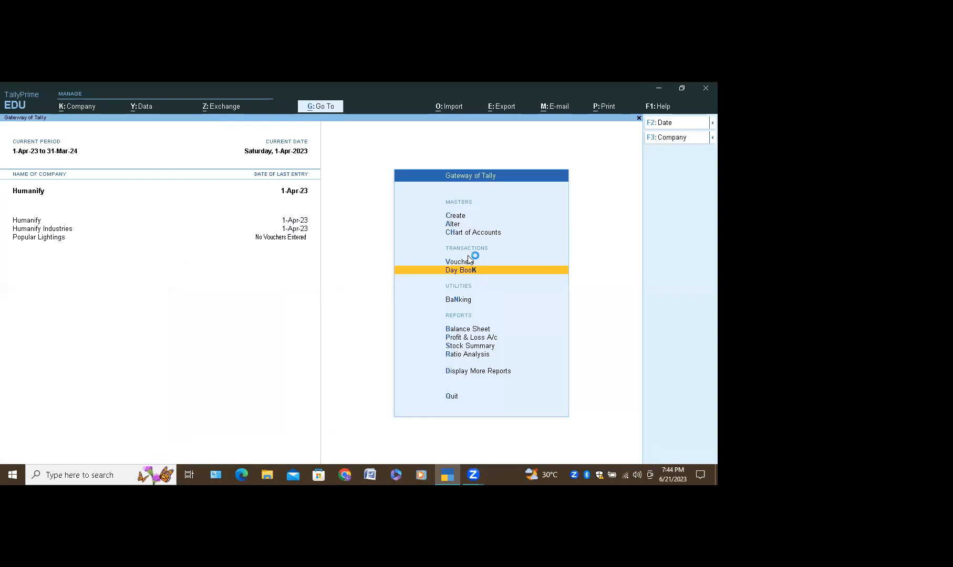
pyautogui.click(464, 272)
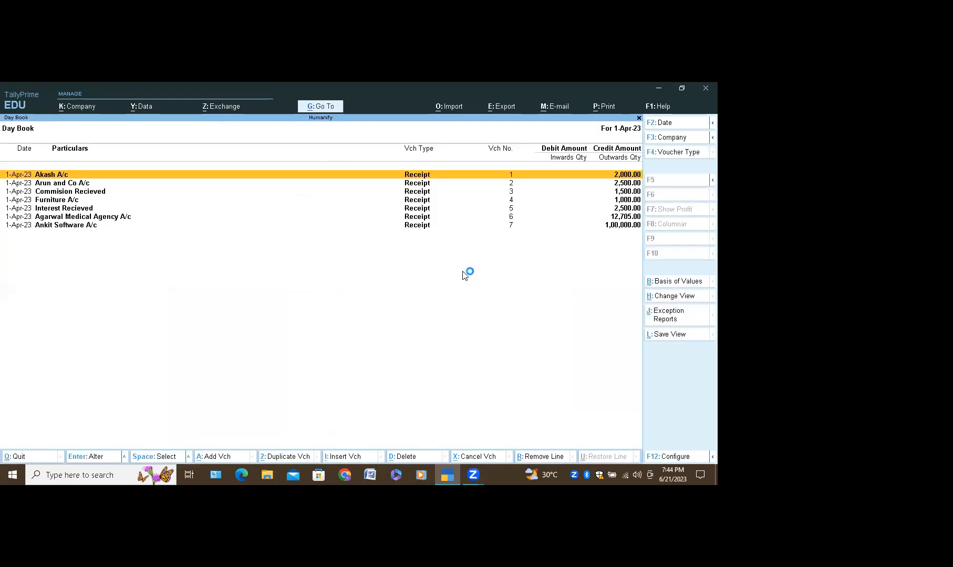
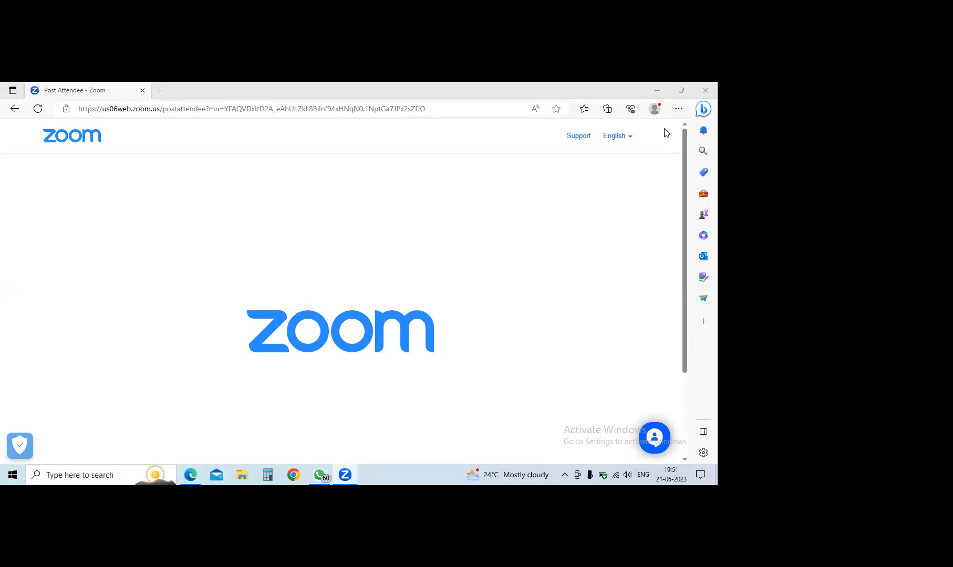
# Step: Minimize the Zoom web page and WhatsApp windows, and try to bring up the Zoom meeting controls
pyautogui.click(654, 86)
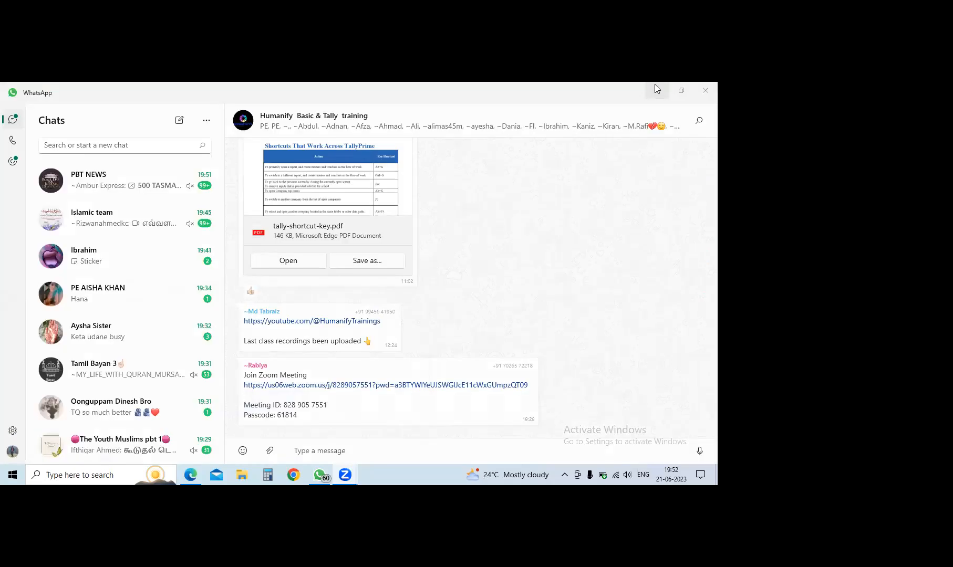
pyautogui.click(655, 88)
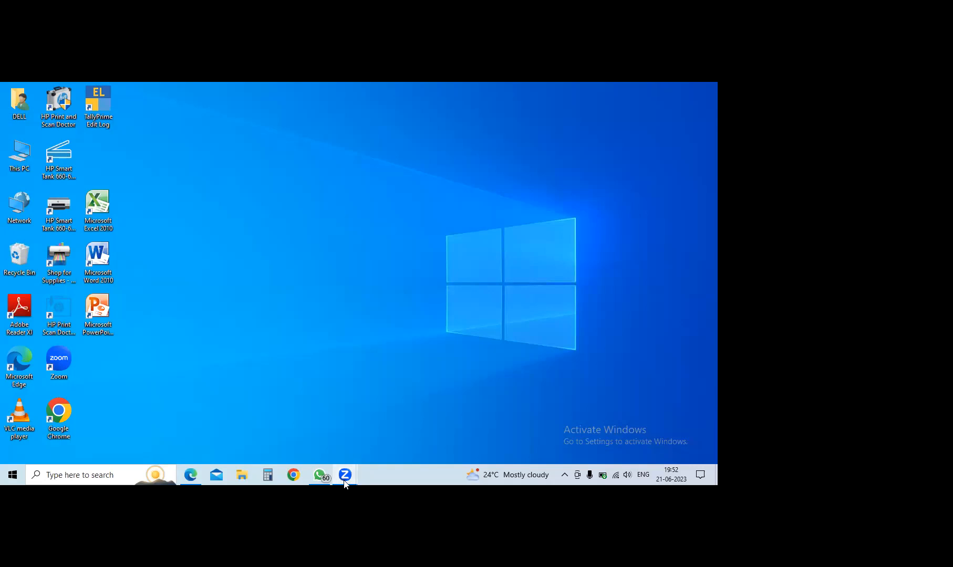
pyautogui.moveTo(344, 482)
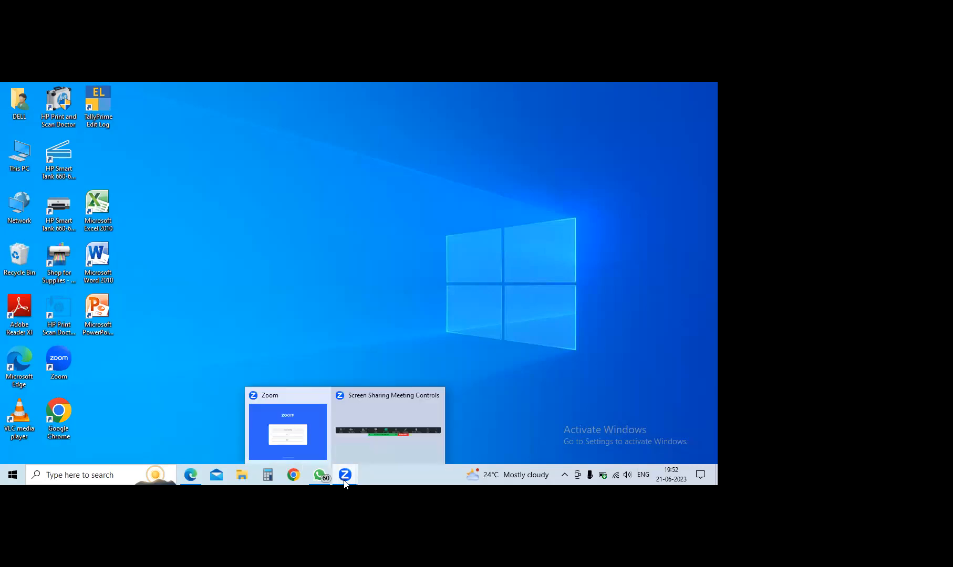
pyautogui.click(341, 412)
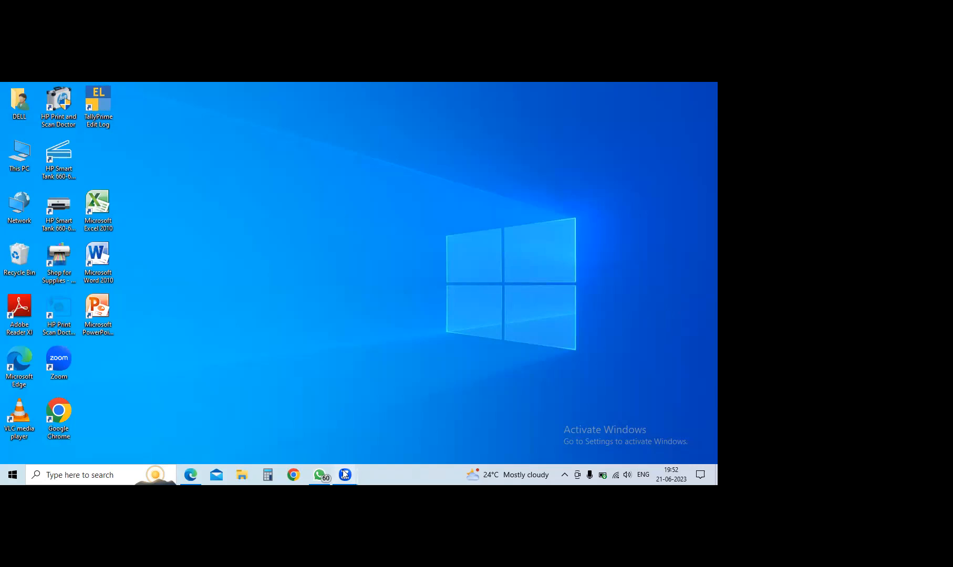
pyautogui.moveTo(344, 474)
pyautogui.click(381, 431)
pyautogui.moveTo(344, 483)
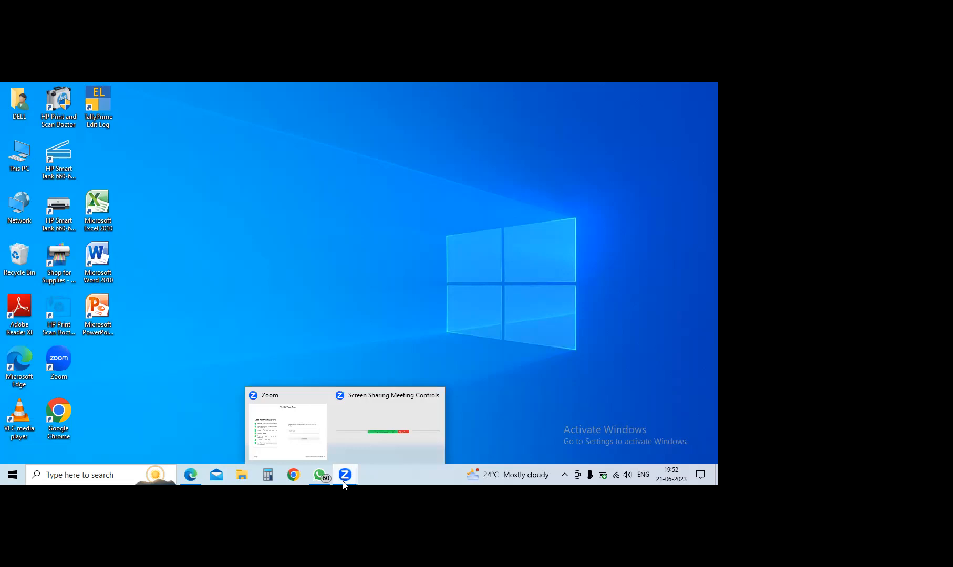
pyautogui.click(359, 453)
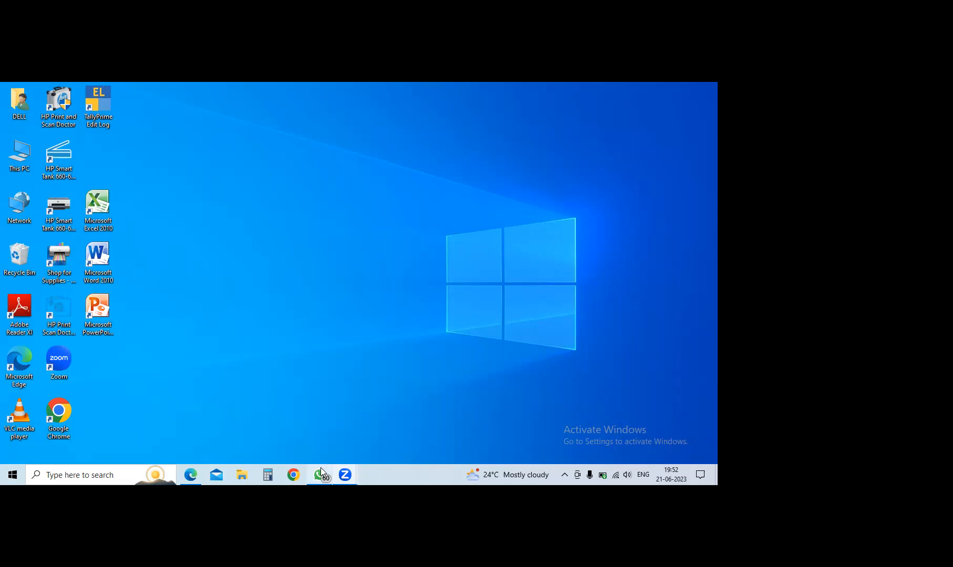
# Step: Switch to the Humanify Basic & Tally training chat in WhatsApp and close the Zoom post-attendee page in the browser
pyautogui.moveTo(321, 472)
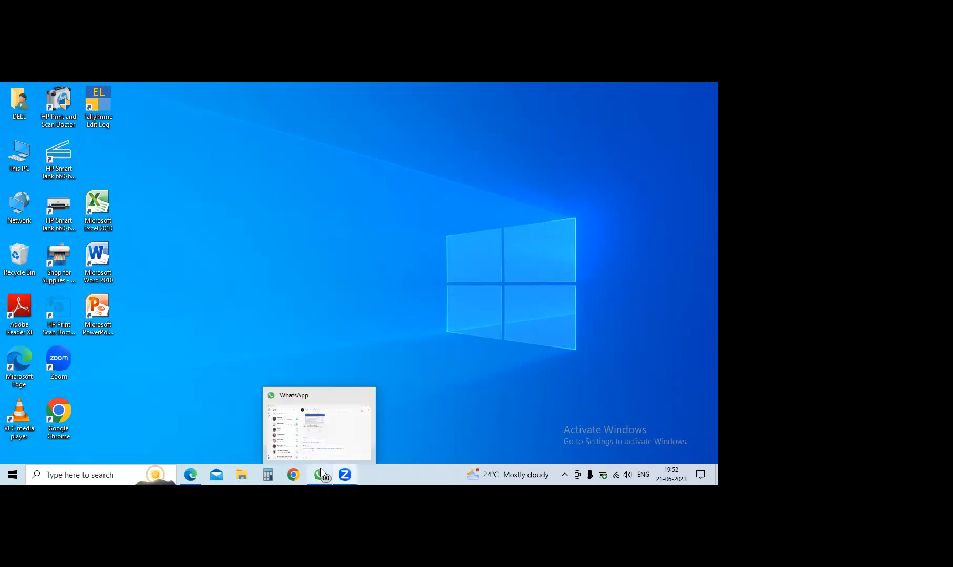
pyautogui.click(320, 468)
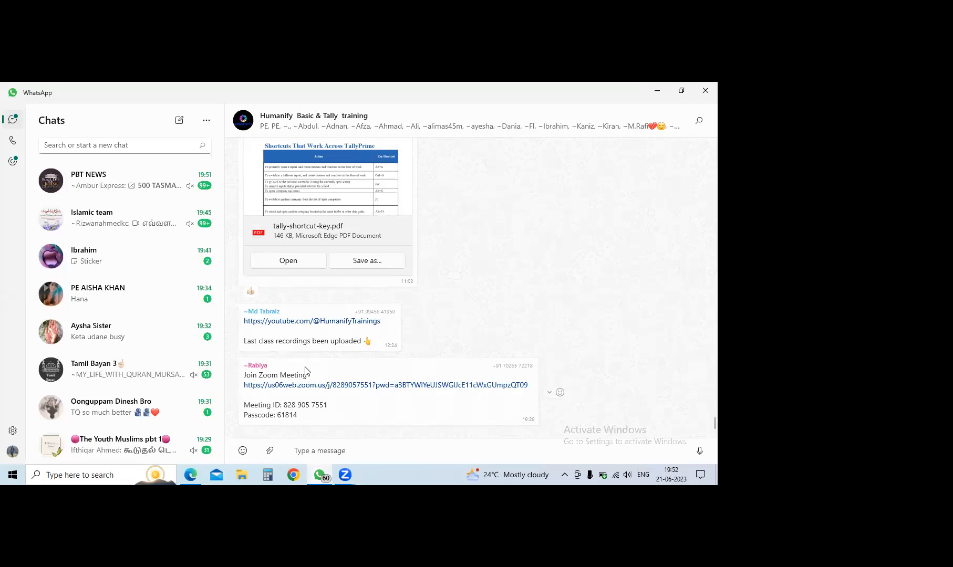
pyautogui.click(325, 392)
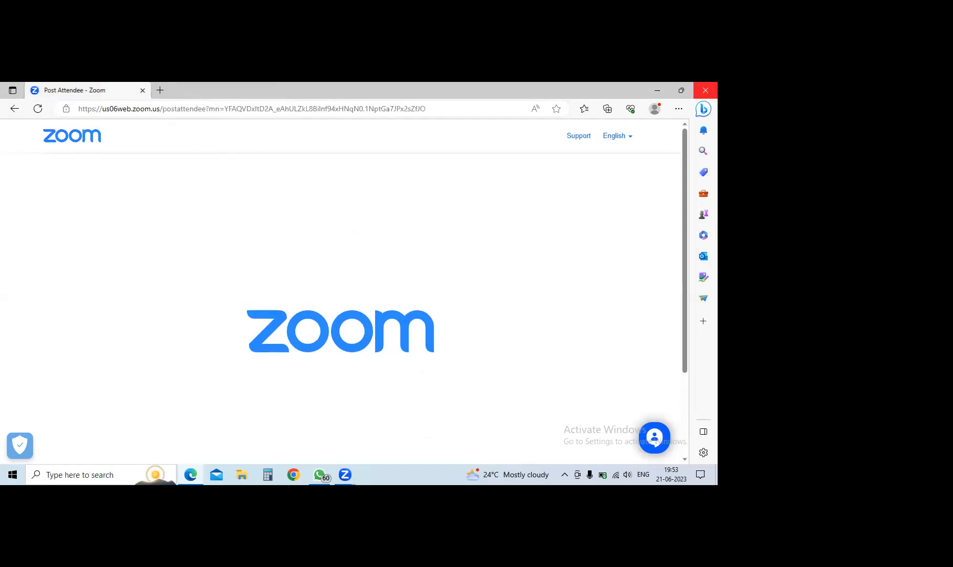
pyautogui.click(705, 91)
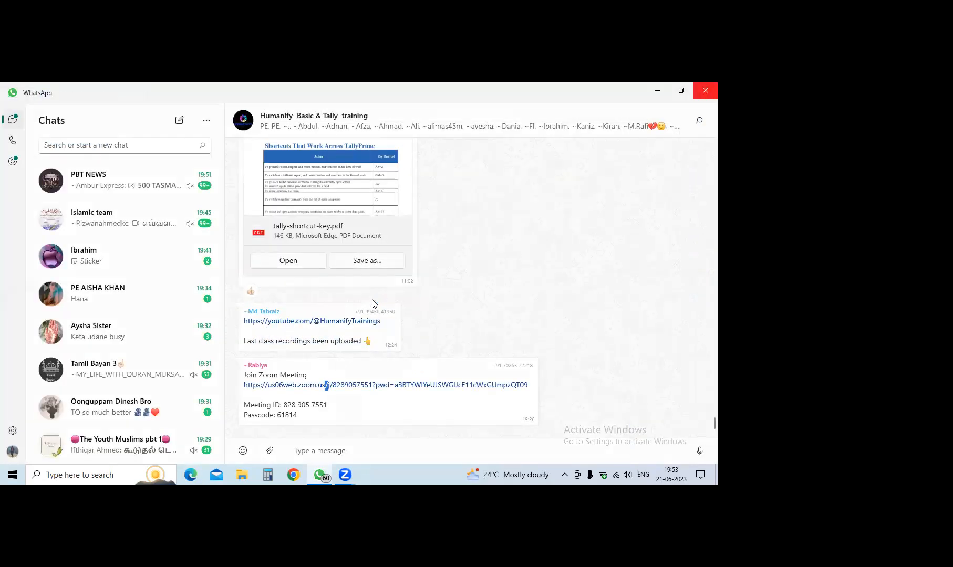
# Step: Browse the WhatsApp chat list and the earlier messages in the Humanify Basic & Tally training group
pyautogui.moveTo(343, 480)
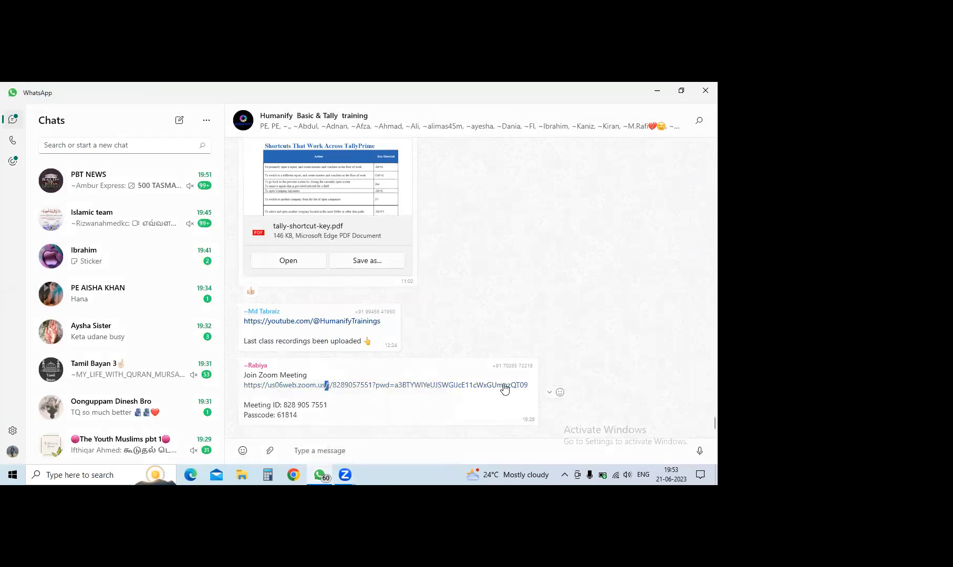
pyautogui.scroll(3, 504, 388)
pyautogui.scroll(-3, 504, 389)
pyautogui.moveTo(345, 482)
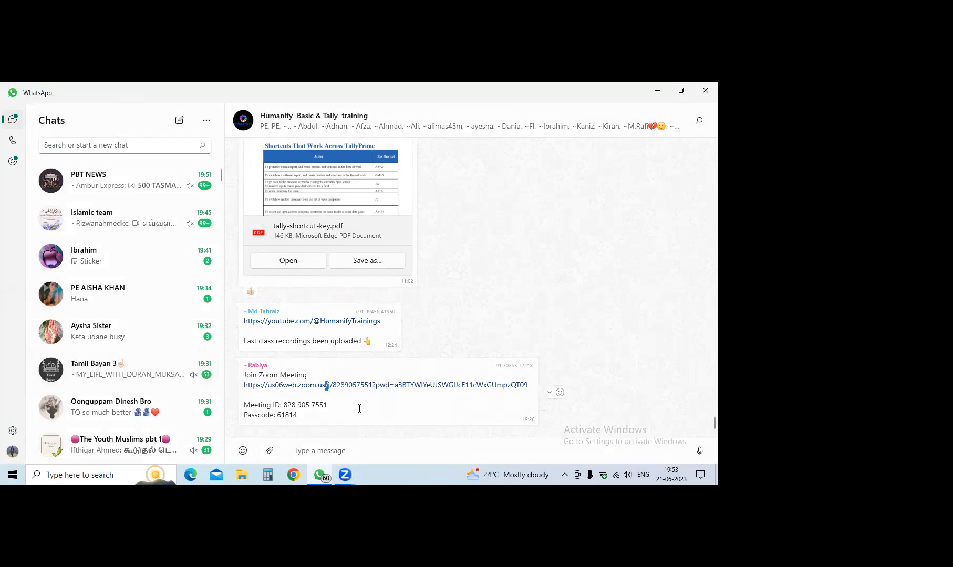
pyautogui.scroll(-8, 77, 397)
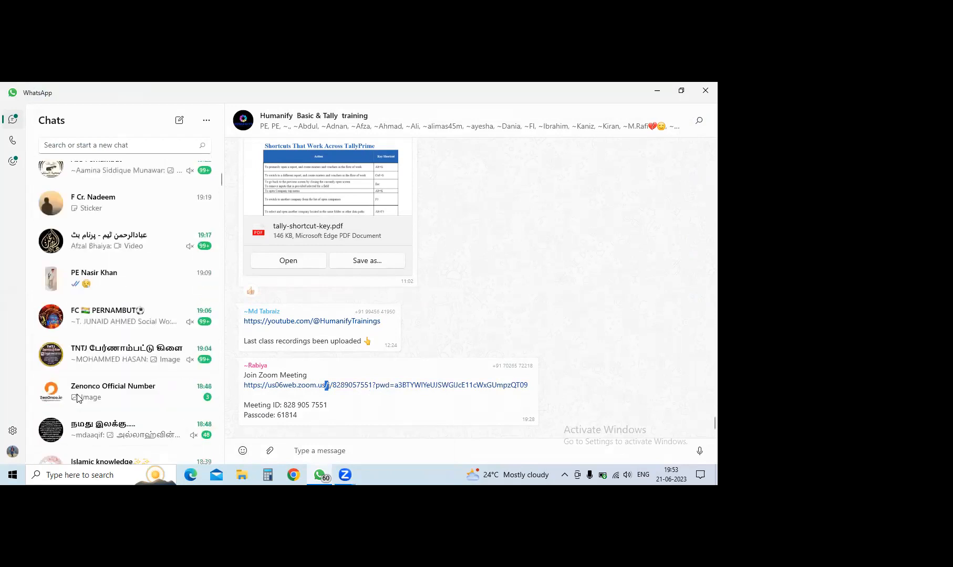
pyautogui.scroll(8, 77, 397)
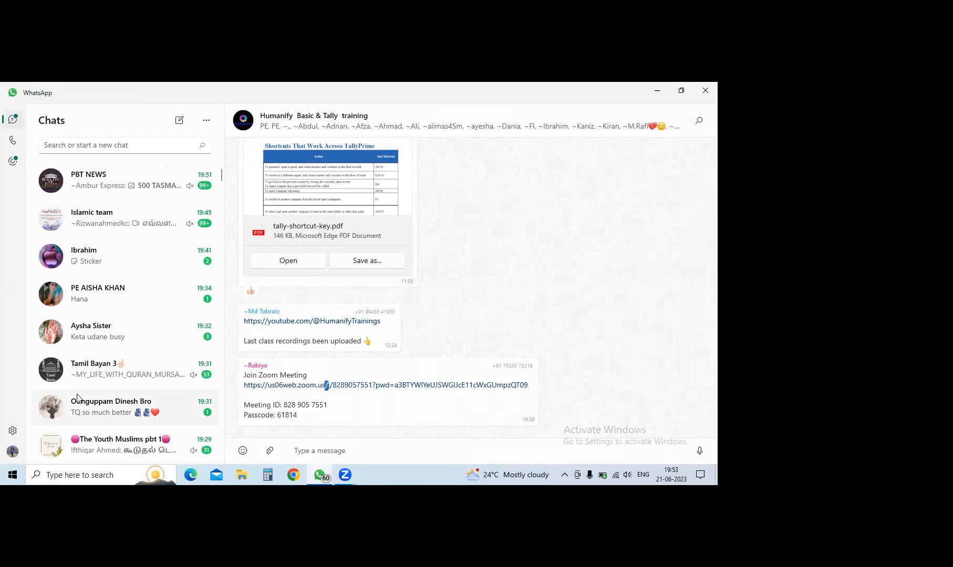
pyautogui.scroll(-9, 77, 397)
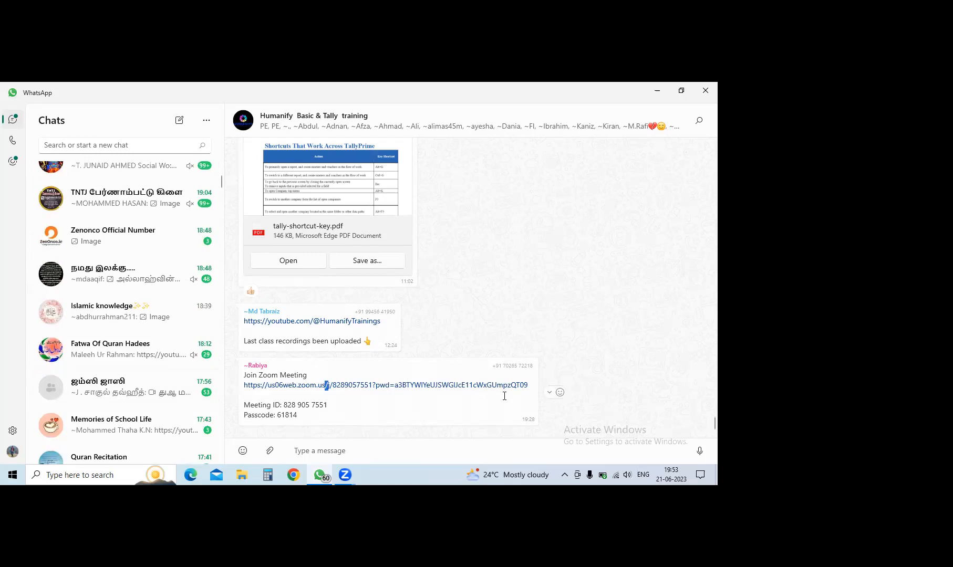
pyautogui.scroll(2, 589, 400)
pyautogui.scroll(-2, 589, 401)
pyautogui.scroll(5, 589, 401)
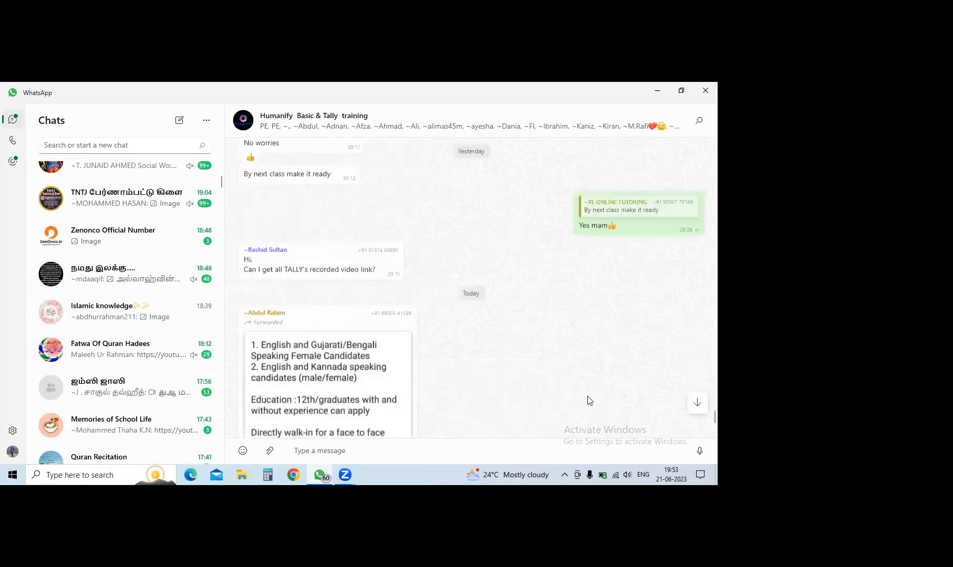
# Step: Search the WhatsApp chats for a contact's partial phone number and open the matching message in the Humanify Basic & Tally training group
pyautogui.scroll(-6, 589, 401)
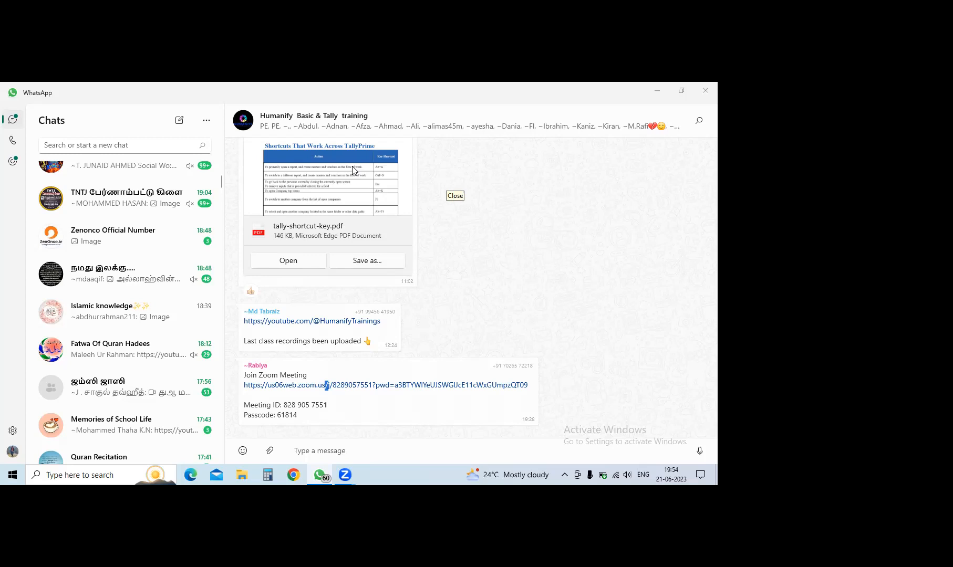
pyautogui.click(575, 343)
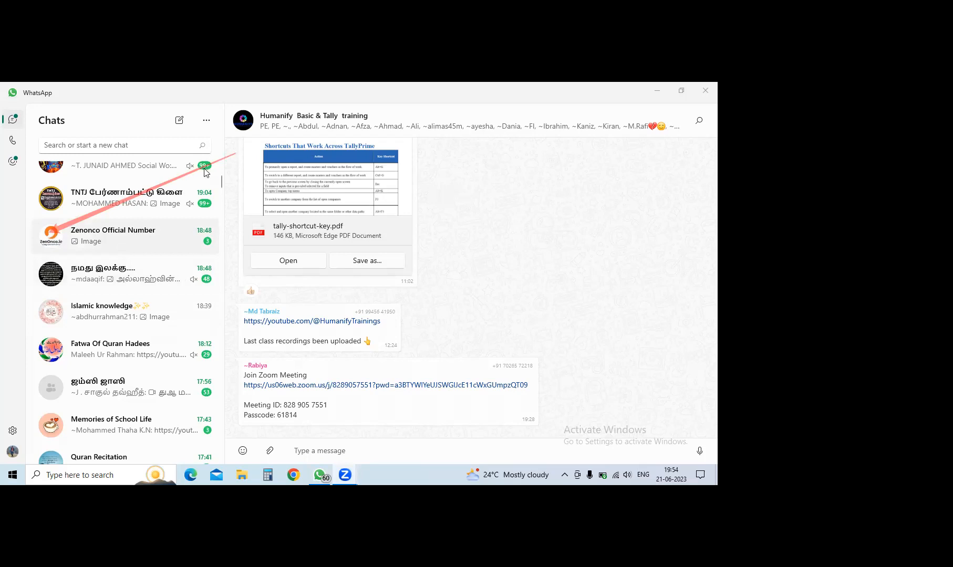
pyautogui.click(145, 142)
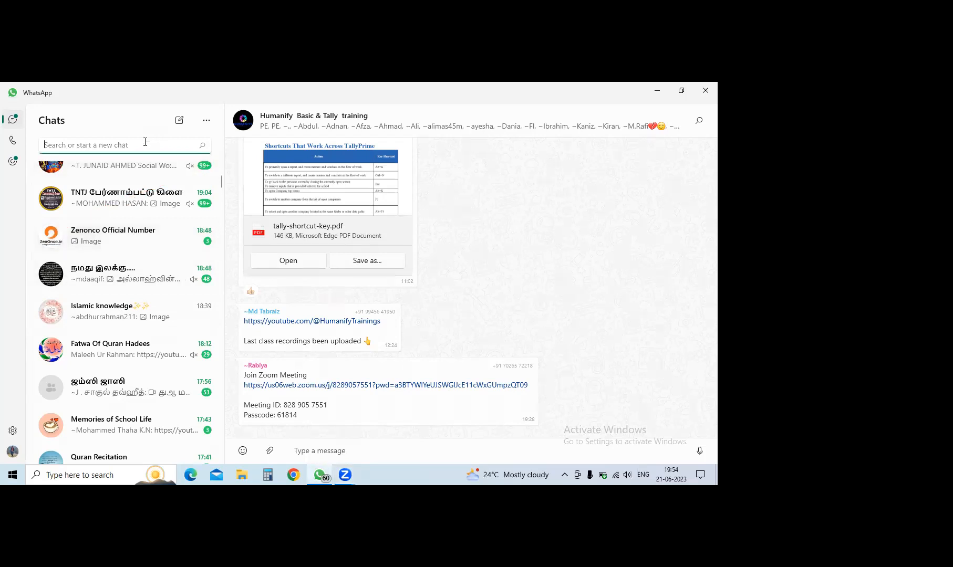
pyautogui.write('9030')
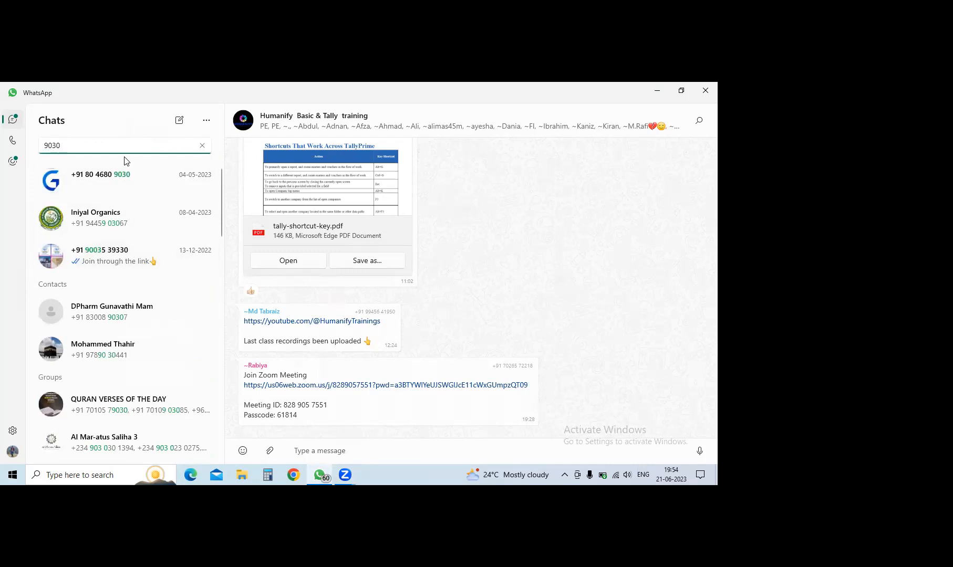
pyautogui.write('77')
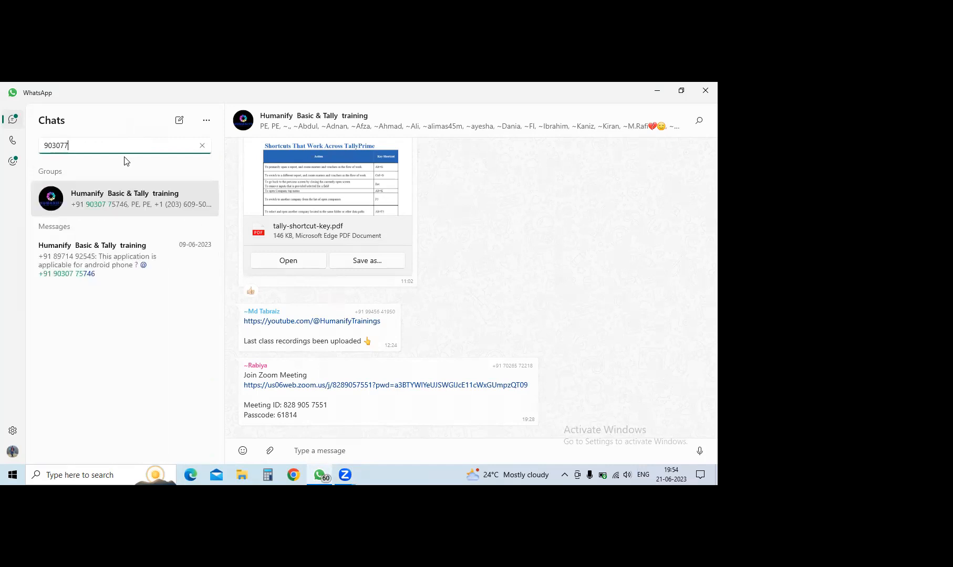
pyautogui.click(126, 201)
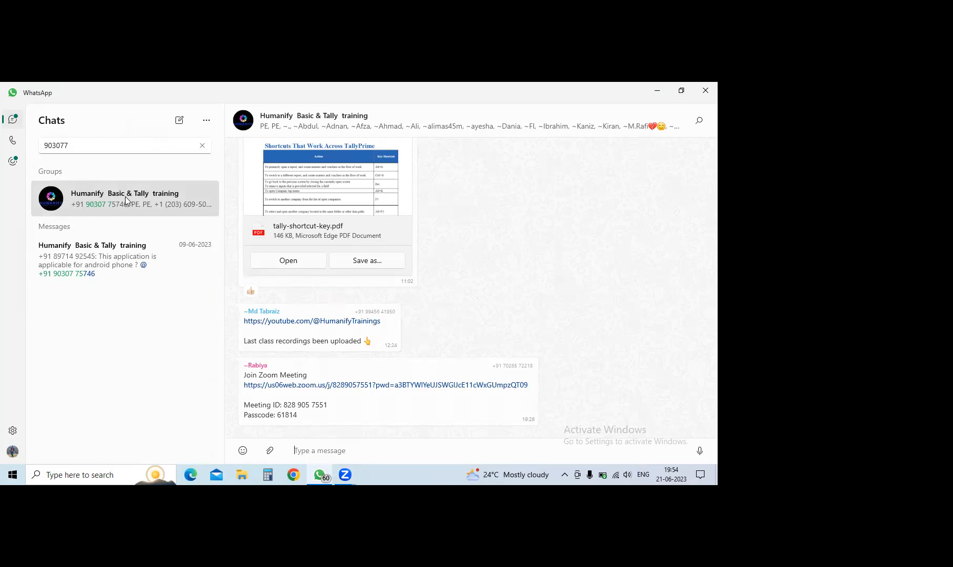
pyautogui.click(120, 268)
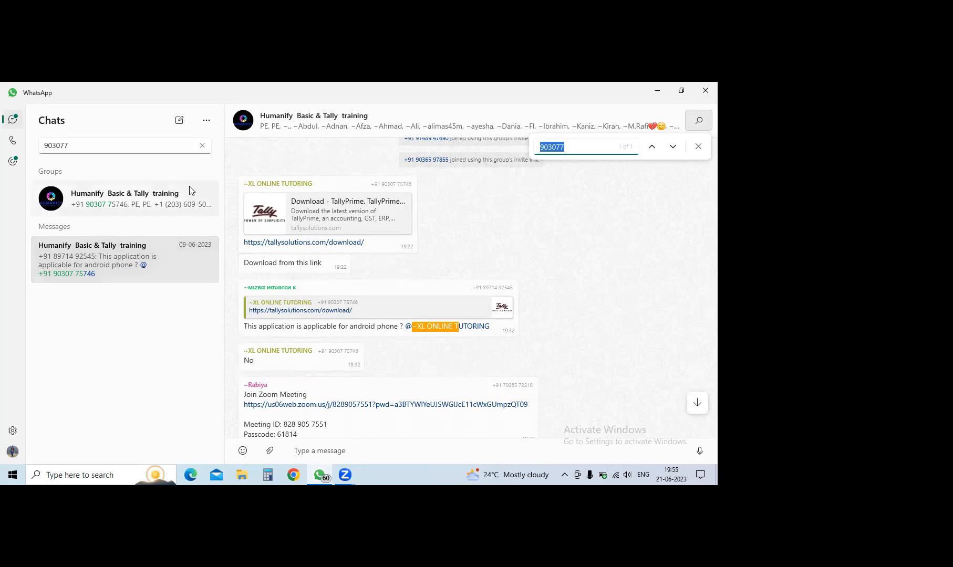
# Step: Clear the phone number search and look through the full WhatsApp chat list
pyautogui.click(202, 149)
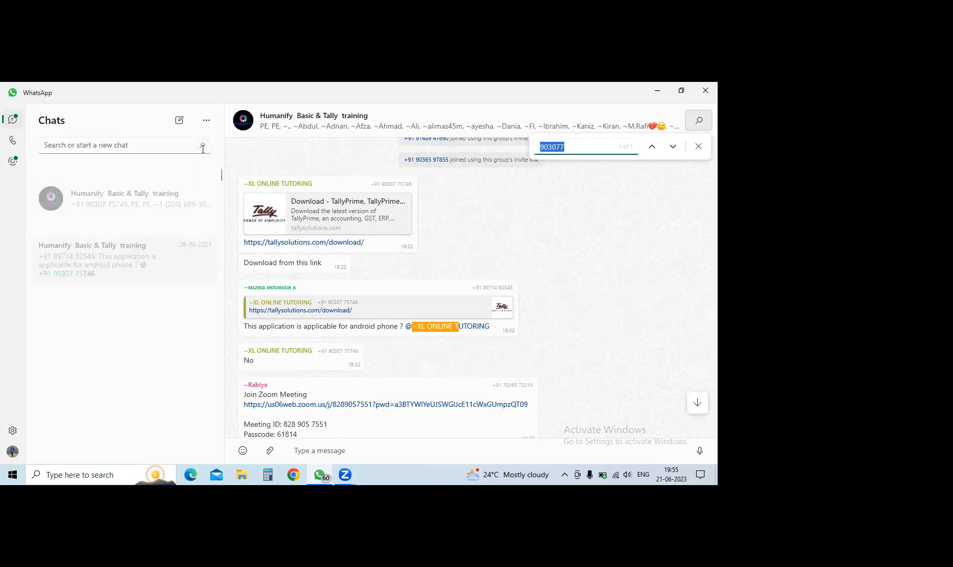
pyautogui.scroll(-10, 79, 223)
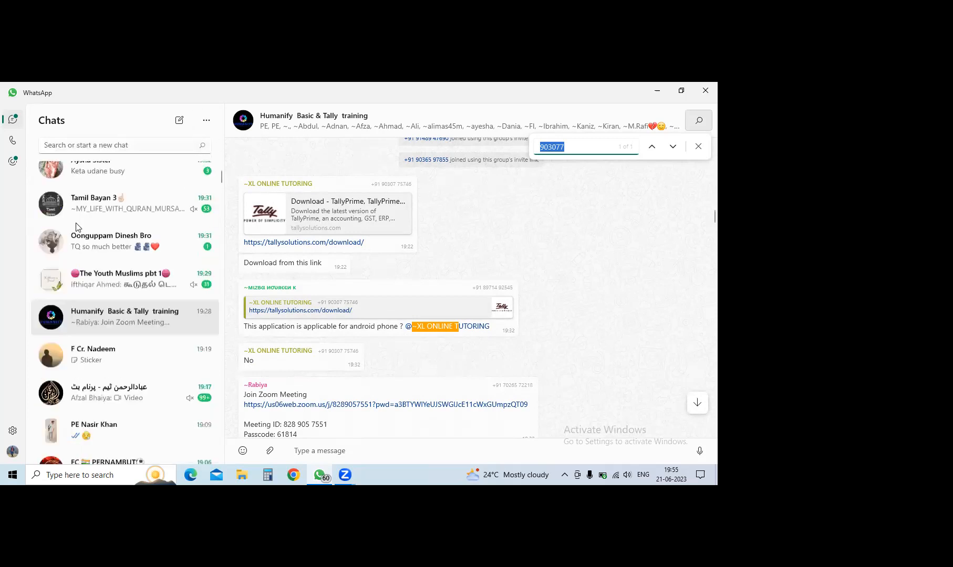
pyautogui.scroll(-3, 78, 227)
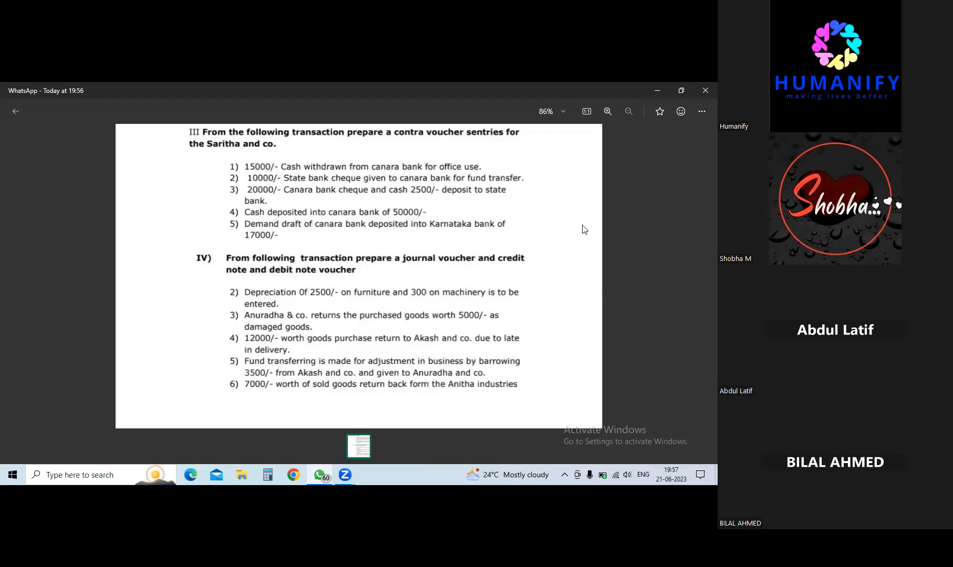
# Step: Minimize the exercise image, start TallyPrime Edit Log in Educational Mode and load the Humanify company (100001)
pyautogui.click(651, 92)
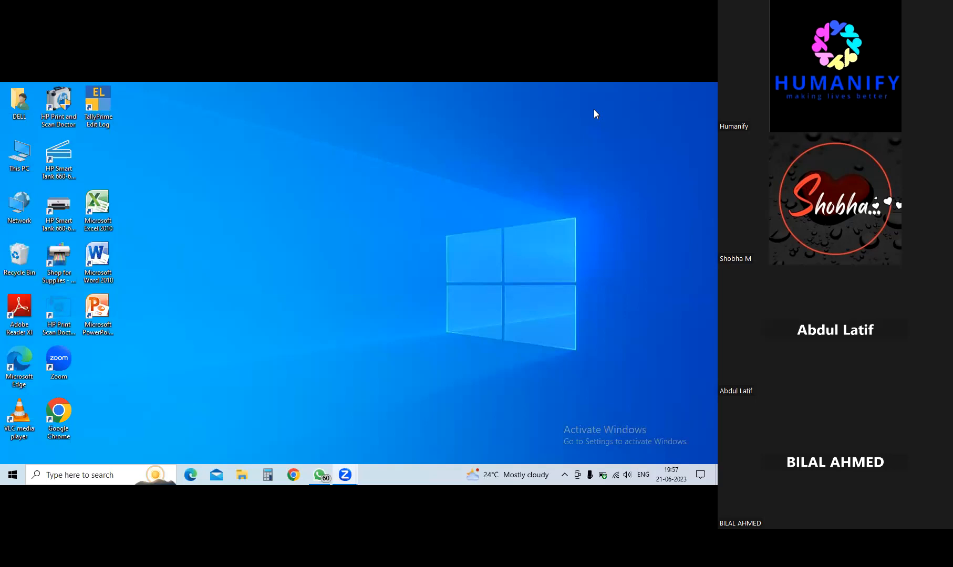
pyautogui.doubleClick(98, 102)
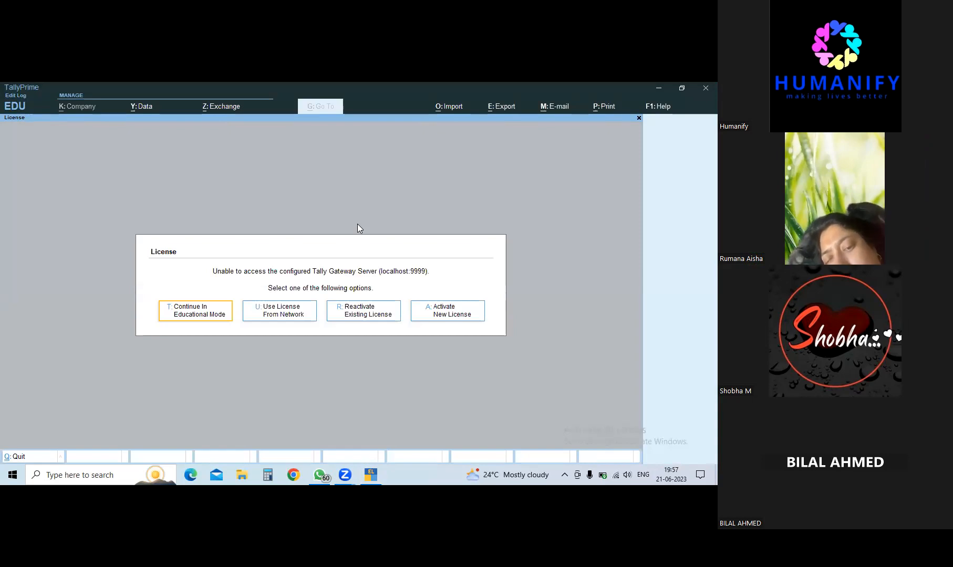
pyautogui.click(213, 318)
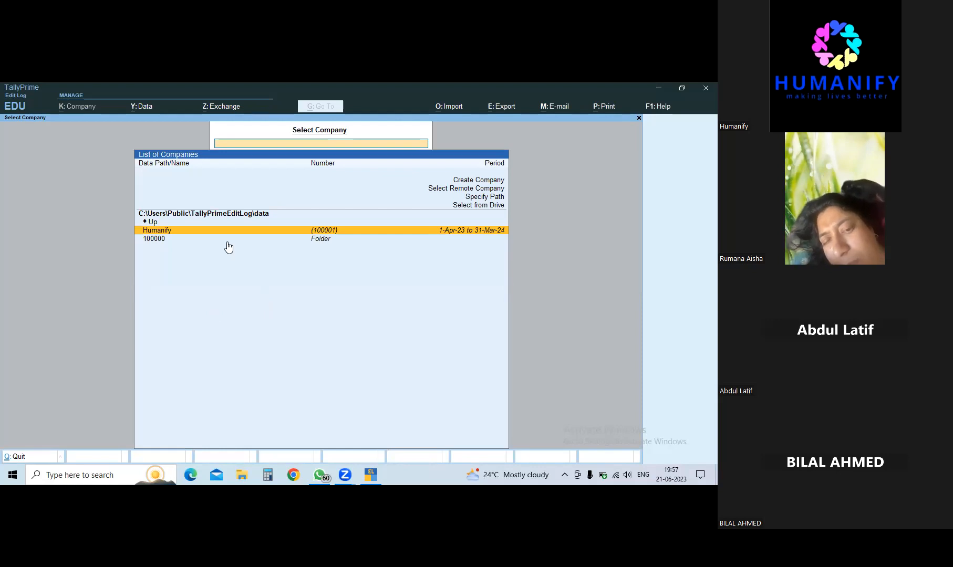
pyautogui.click(195, 232)
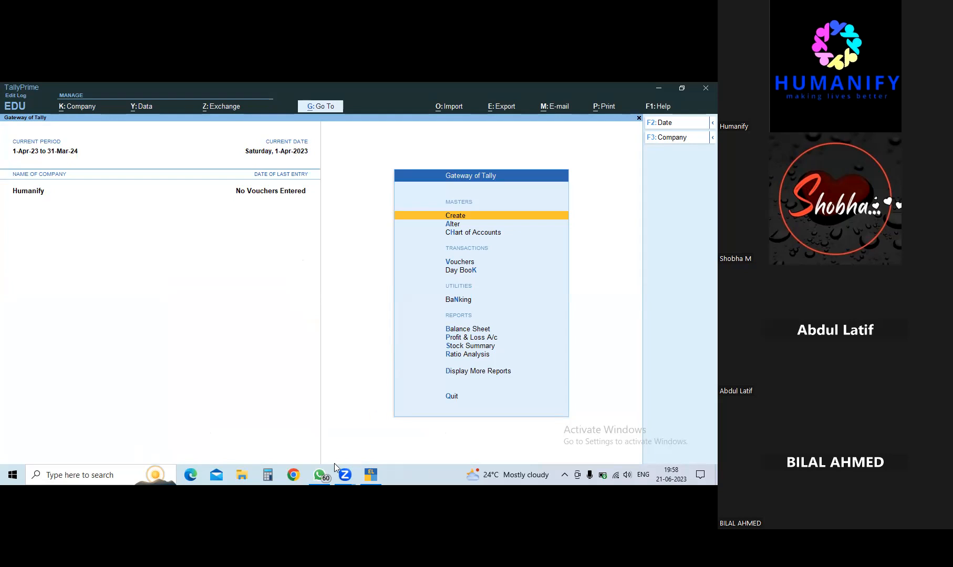
# Step: Switch to the WhatsApp exercise image and read the contra, journal, credit note and debit note transactions
pyautogui.press('alt')
pyautogui.moveTo(321, 476)
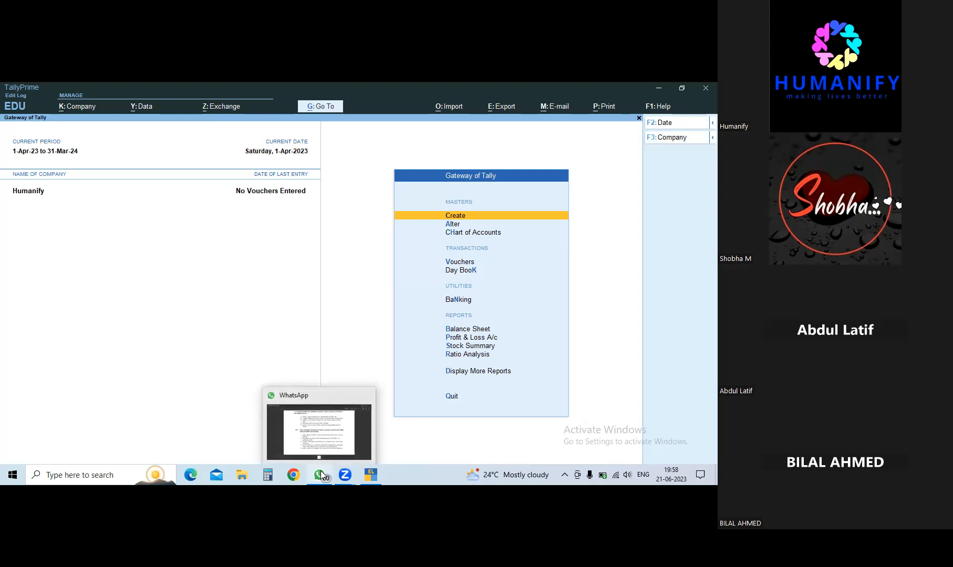
pyautogui.click(316, 429)
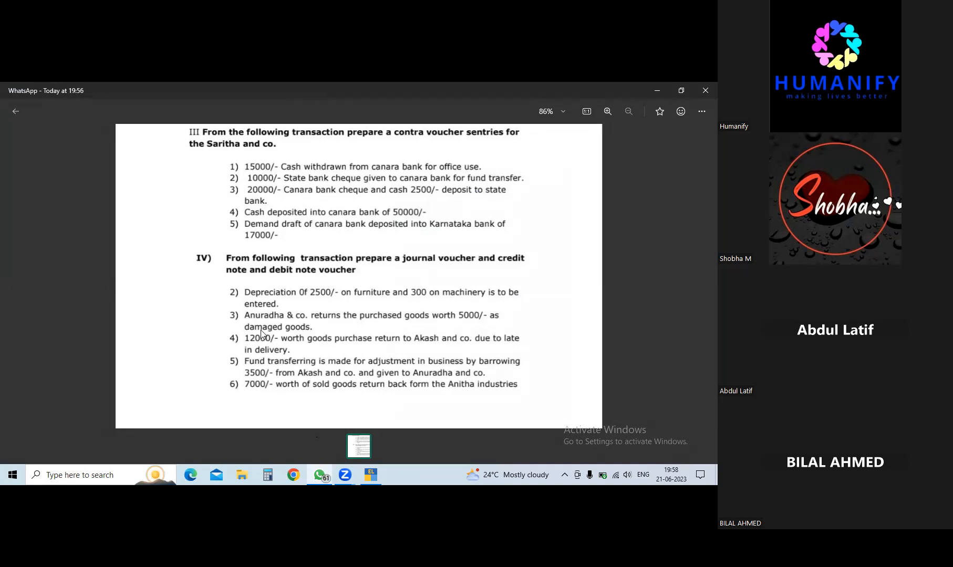
pyautogui.scroll(5, 245, 329)
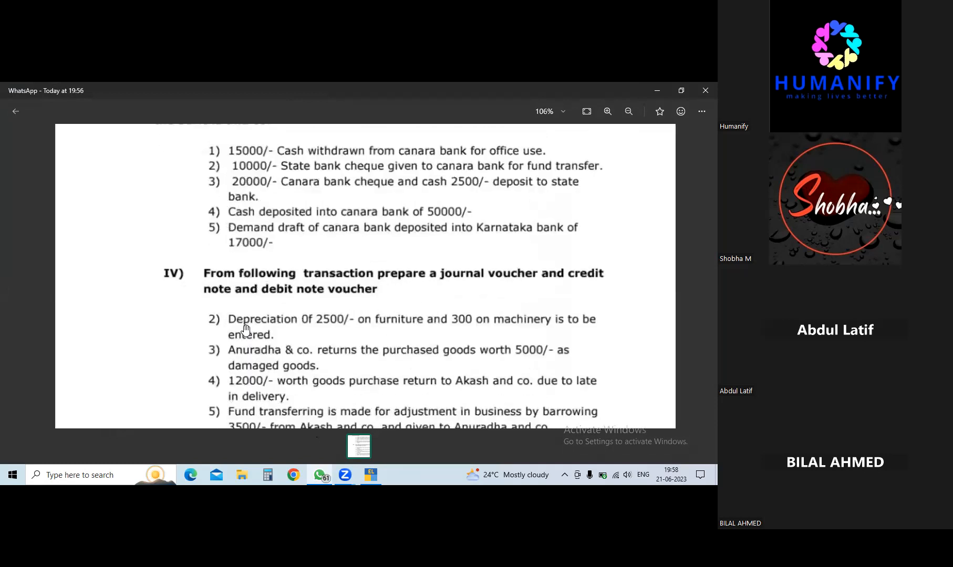
pyautogui.scroll(-5, 246, 330)
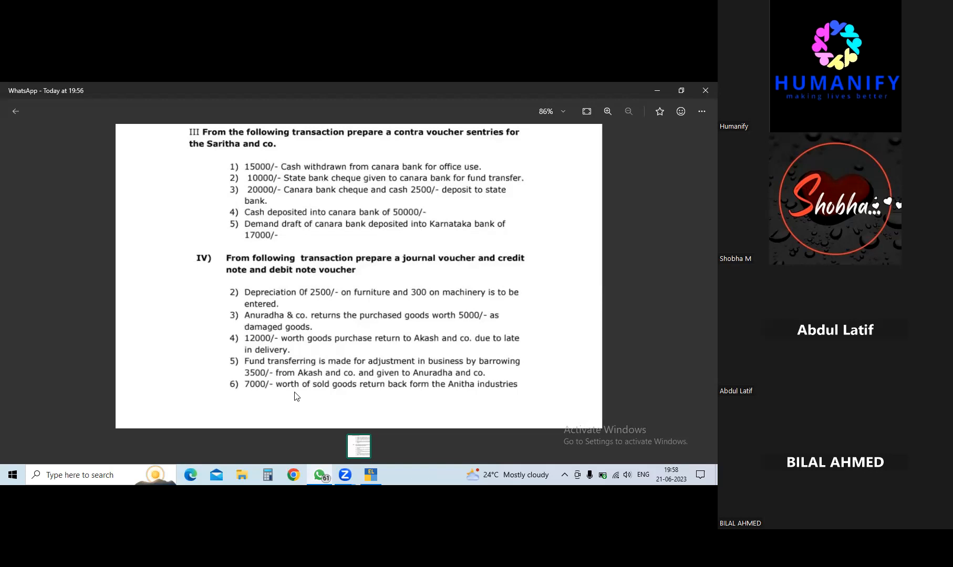
# Step: Return to TallyPrime and start a contra voucher for Humanify in Double Entry mode
pyautogui.click(368, 475)
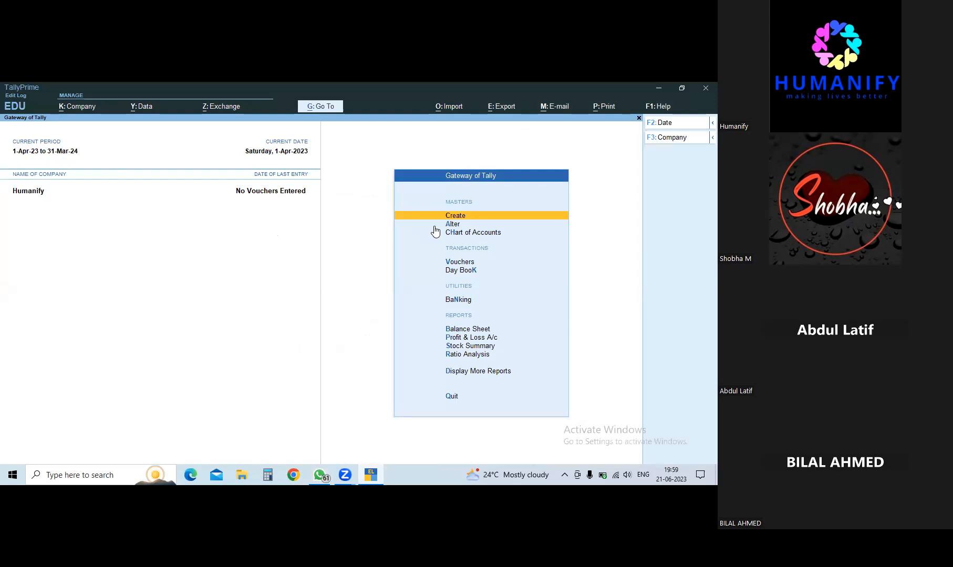
pyautogui.click(450, 262)
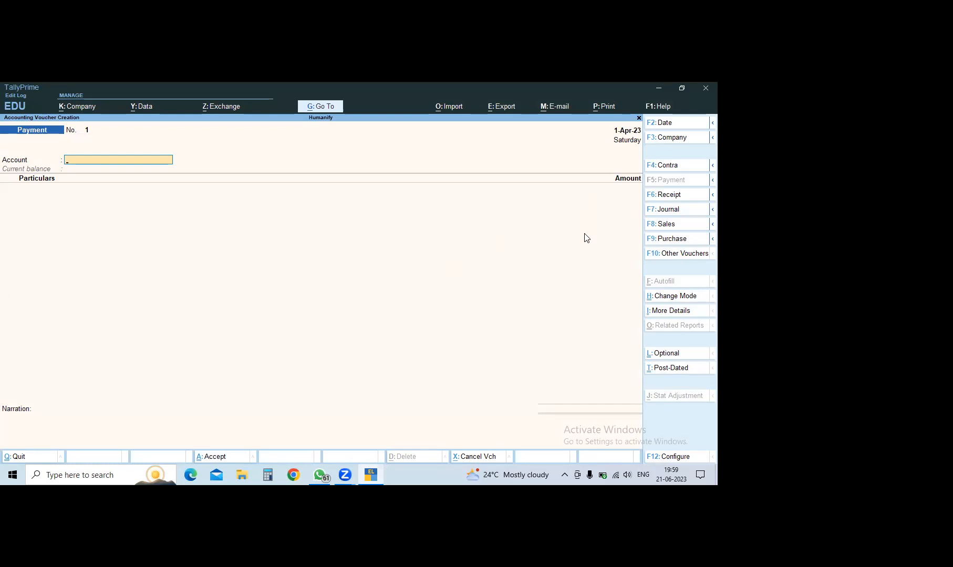
pyautogui.press('F4')
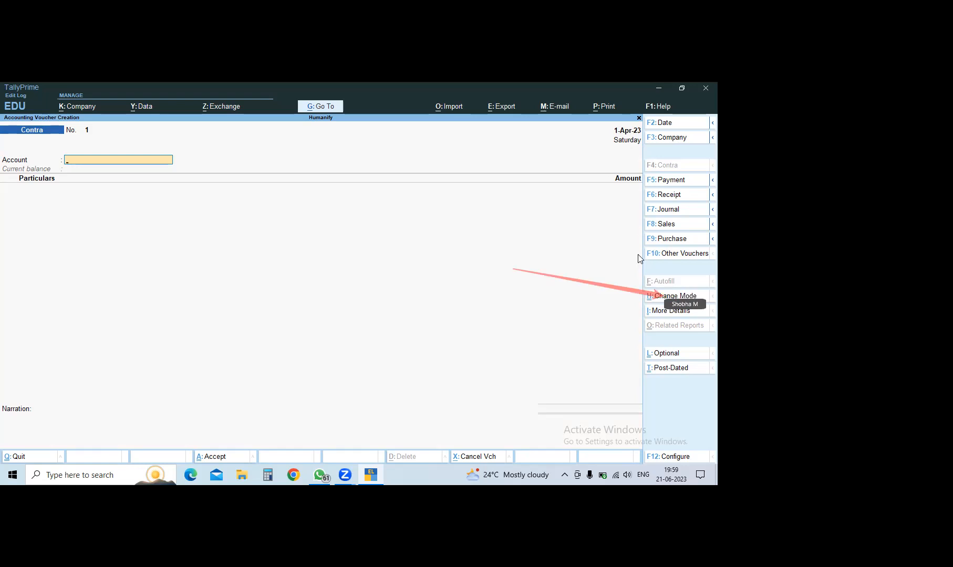
pyautogui.click(665, 295)
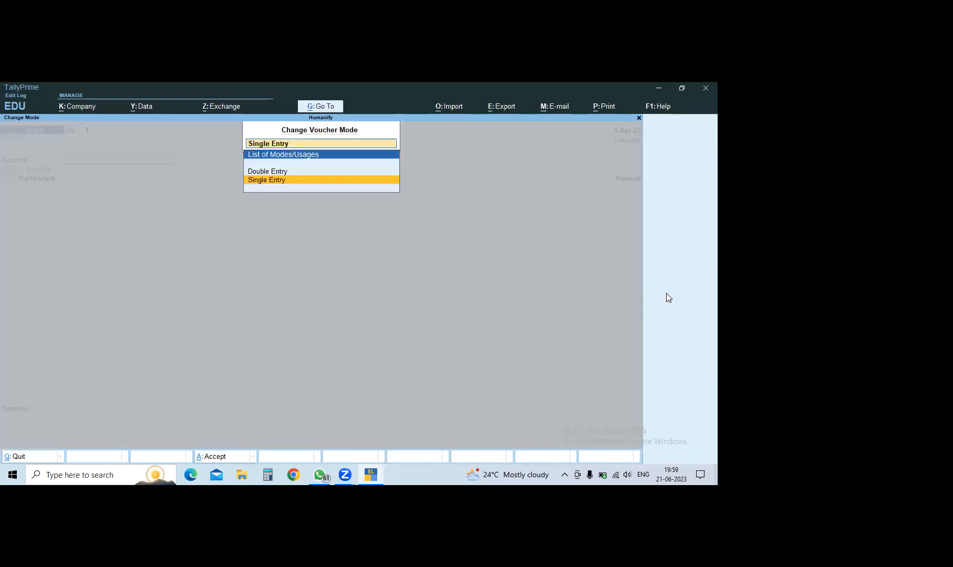
pyautogui.click(259, 173)
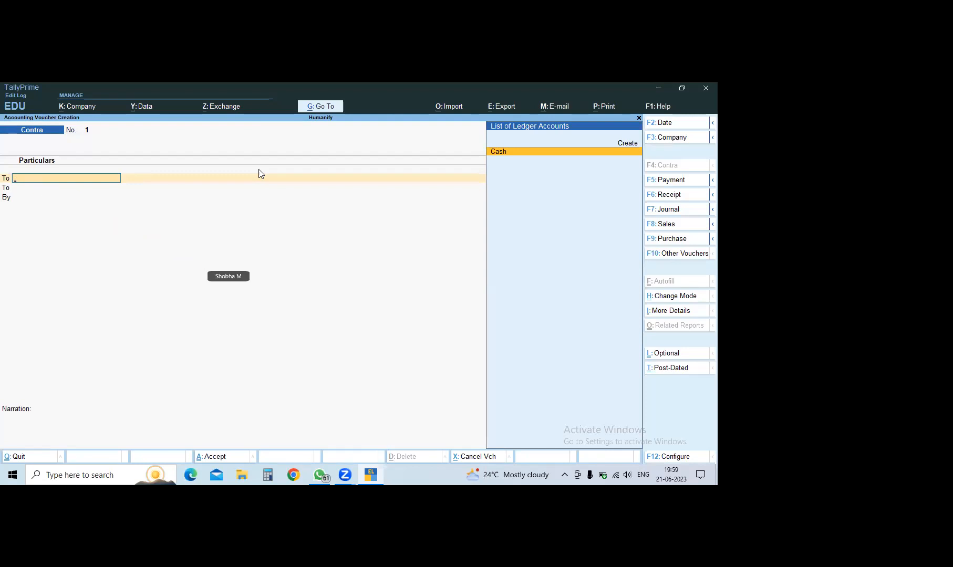
# Step: Create a Canara Bank ledger under Bank Accounts from the contra voucher's first To line and save it
pyautogui.write('A')
pyautogui.press('Return')
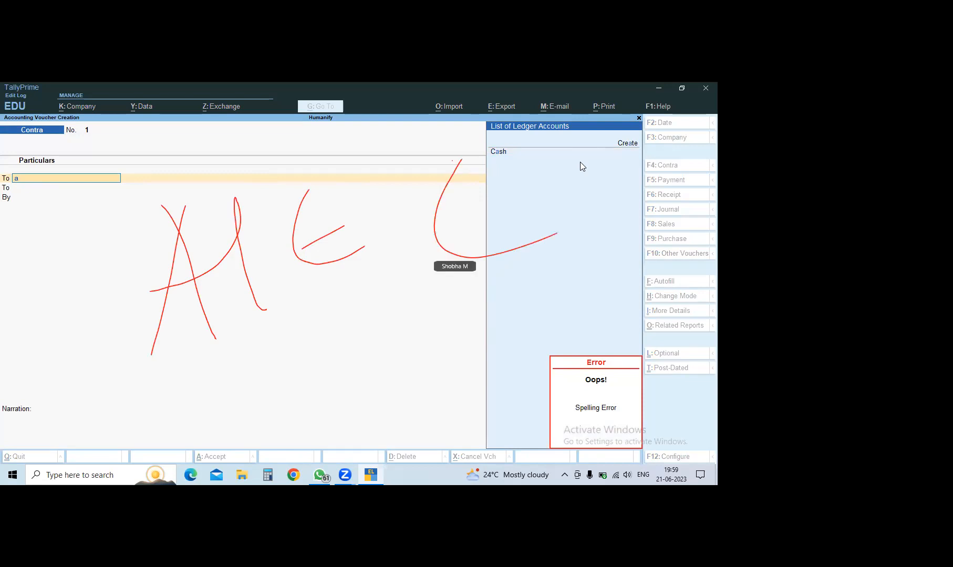
pyautogui.hotkey('alt', 'c')
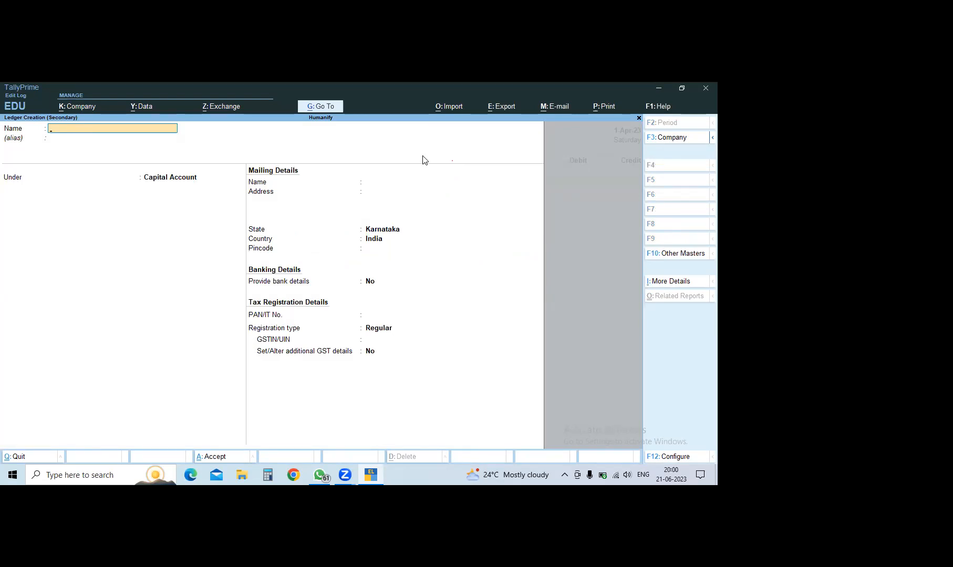
pyautogui.write('Canara bank')
pyautogui.press('Return')
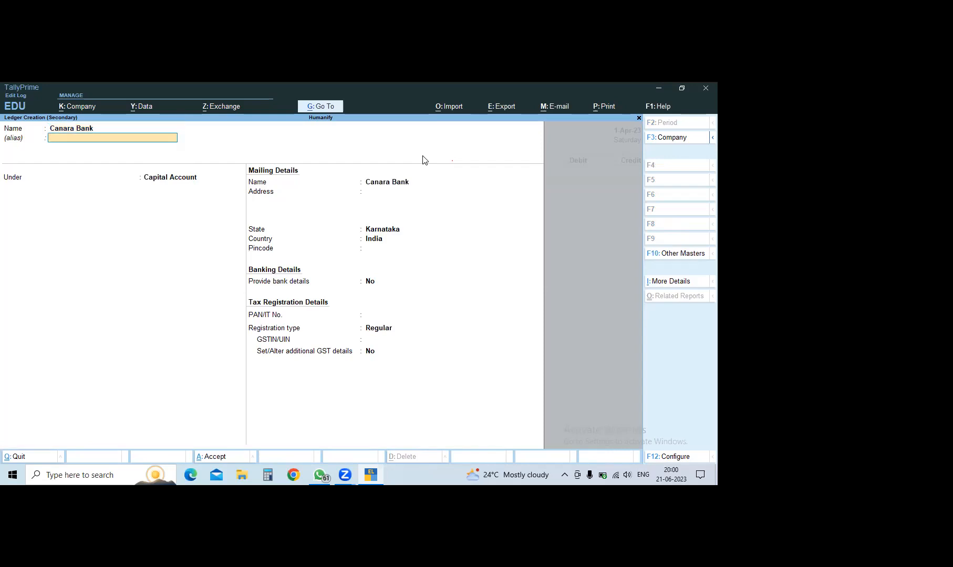
pyautogui.press('Return')
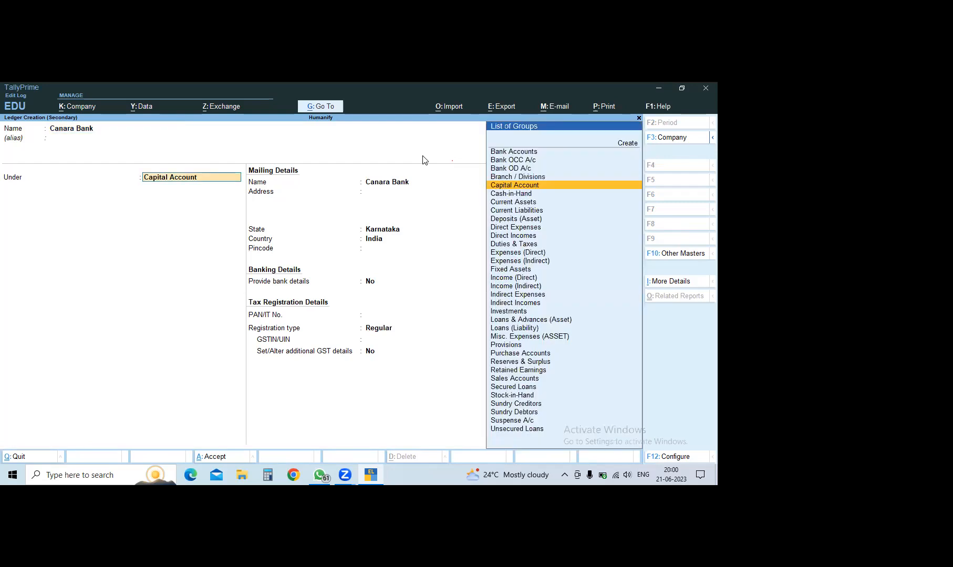
pyautogui.click(509, 152)
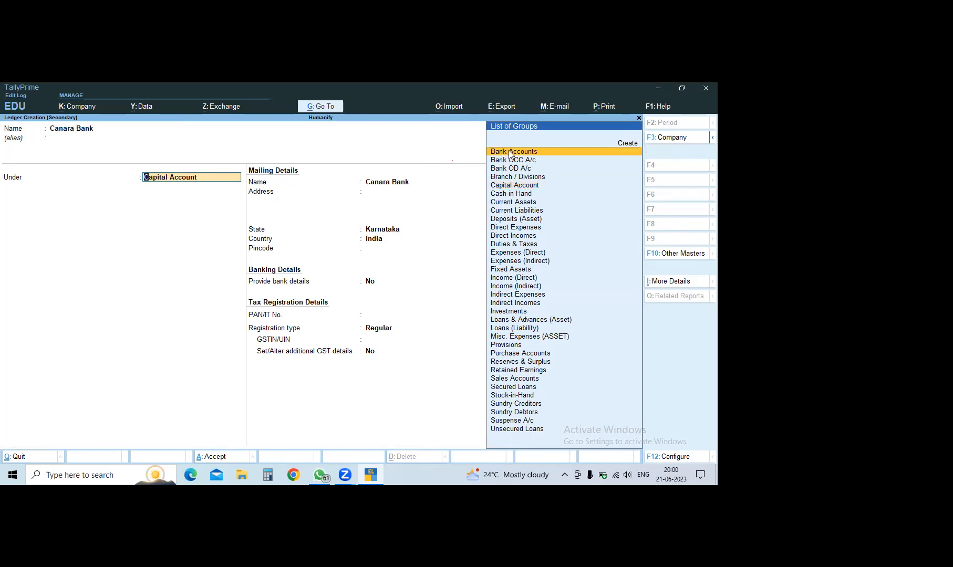
pyautogui.click(509, 152)
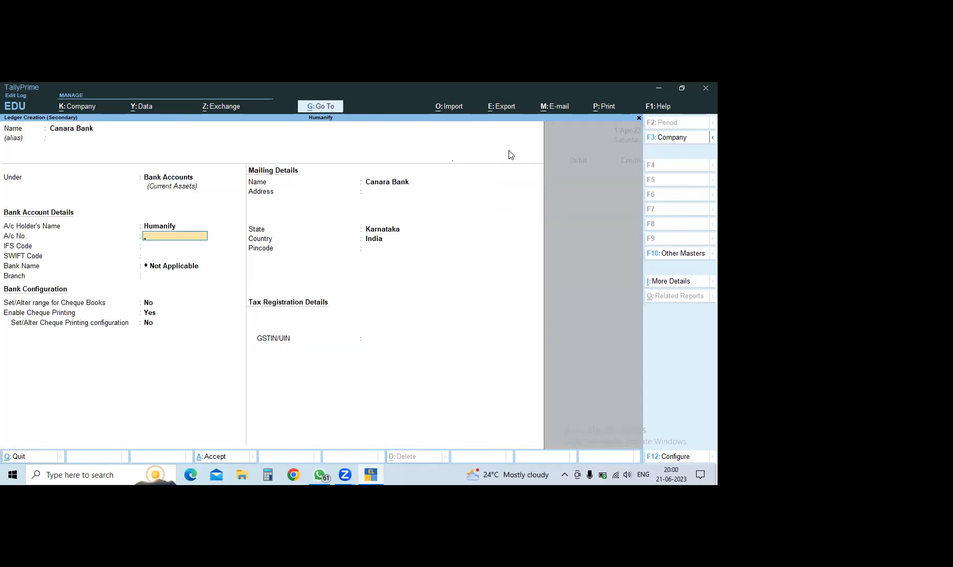
pyautogui.press('ctrl')
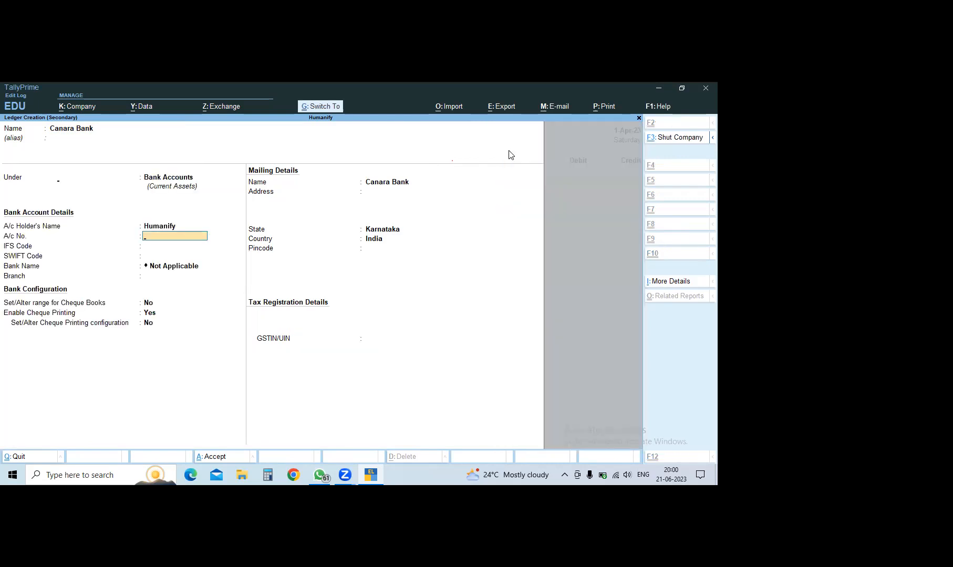
pyautogui.hotkey('ctrl', 'a')
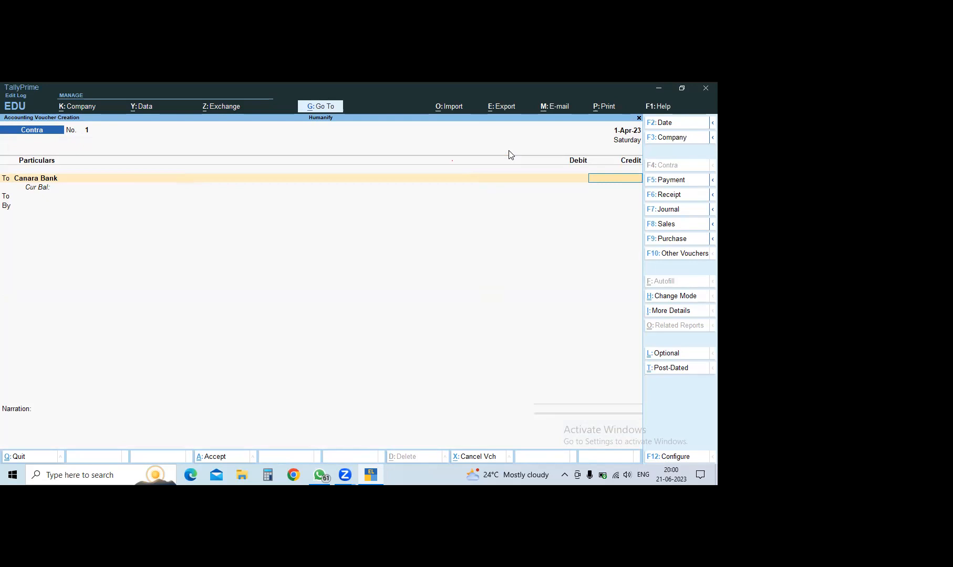
# Step: Credit Canara Bank with 15,000 and accept a Cheque allocation with cheque range Not Applicable, no instrument number and instrument date 1-Apr-23
pyautogui.write('5000')
pyautogui.press('Return')
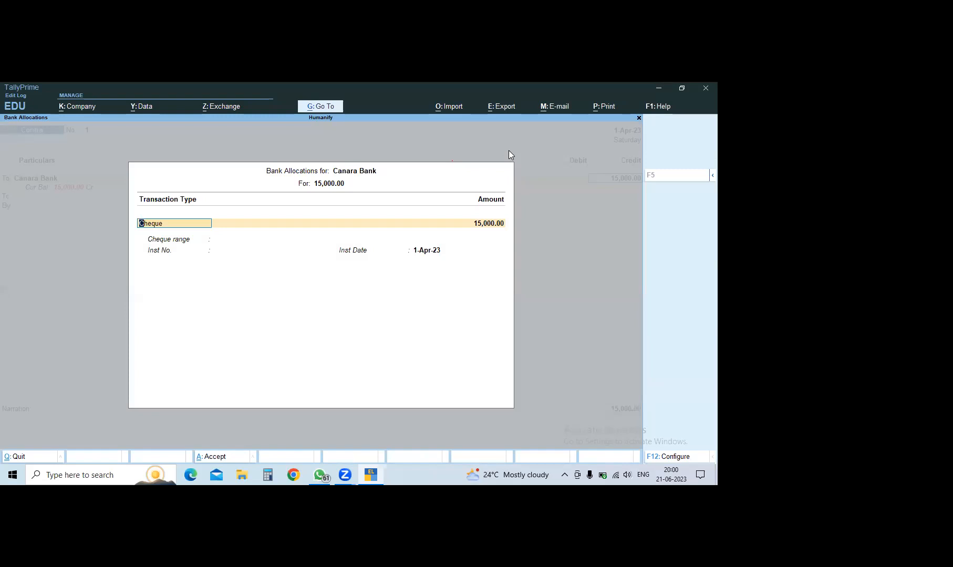
pyautogui.press('Return')
pyautogui.press('Return')
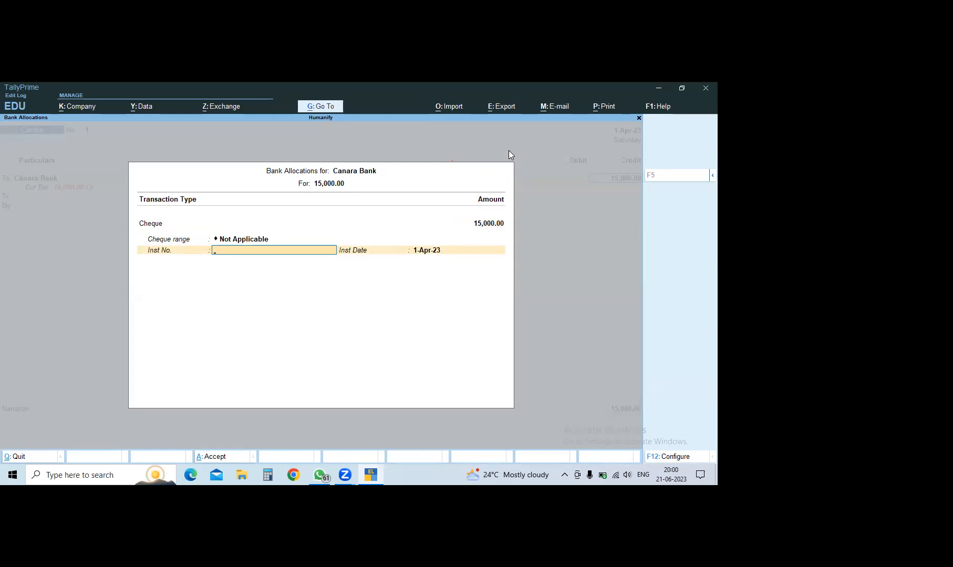
pyautogui.press('Return')
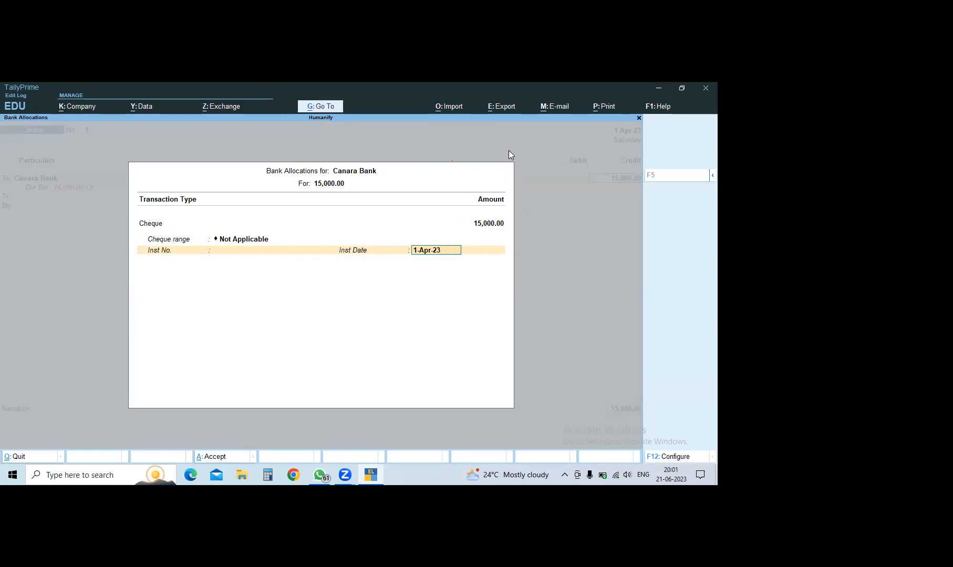
pyautogui.press('Return')
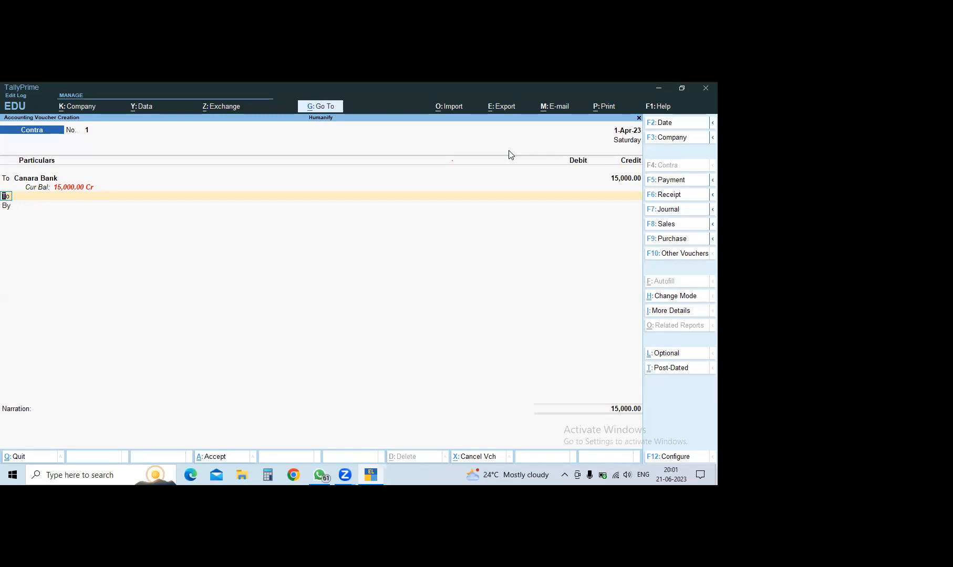
pyautogui.press('BackSpace')
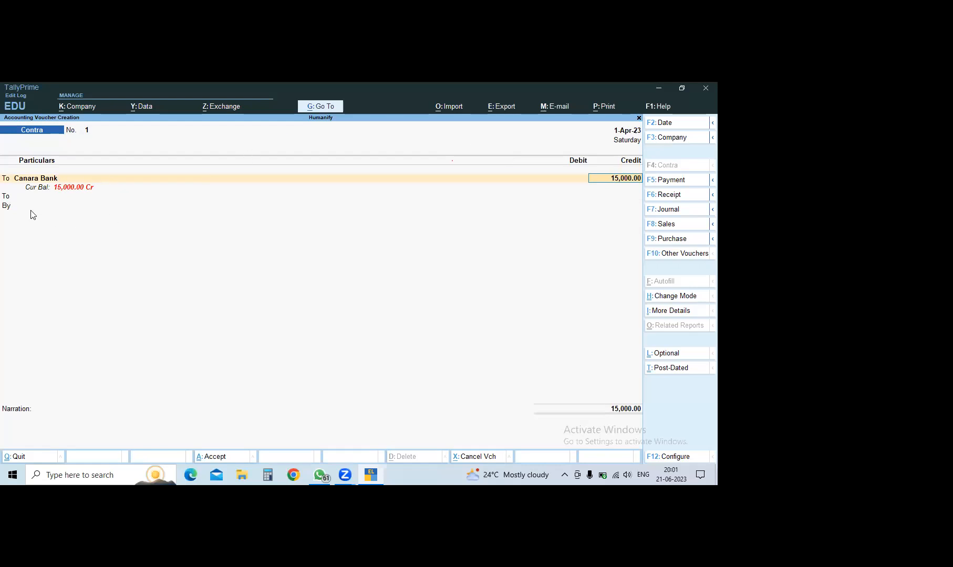
pyautogui.click(9, 208)
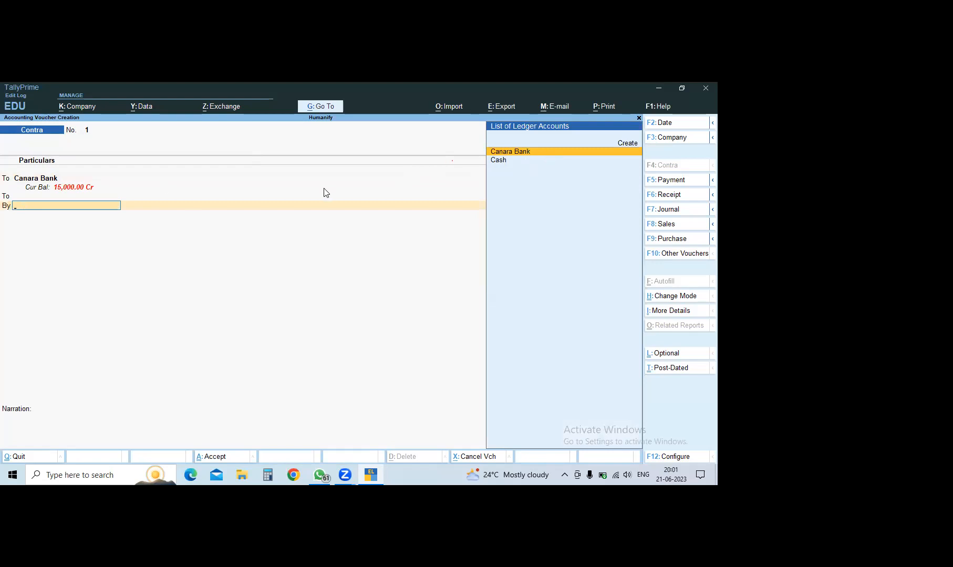
pyautogui.click(10, 197)
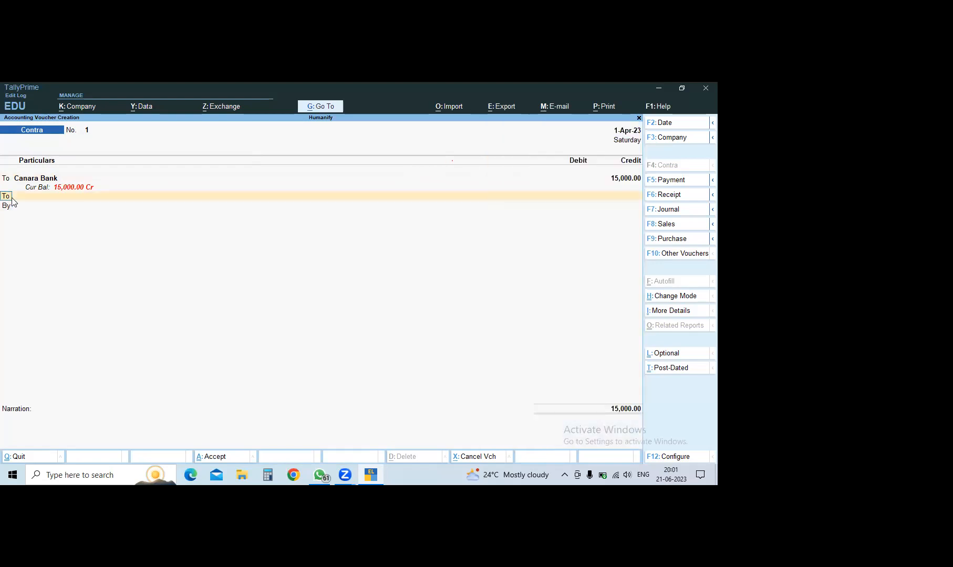
pyautogui.press('BackSpace')
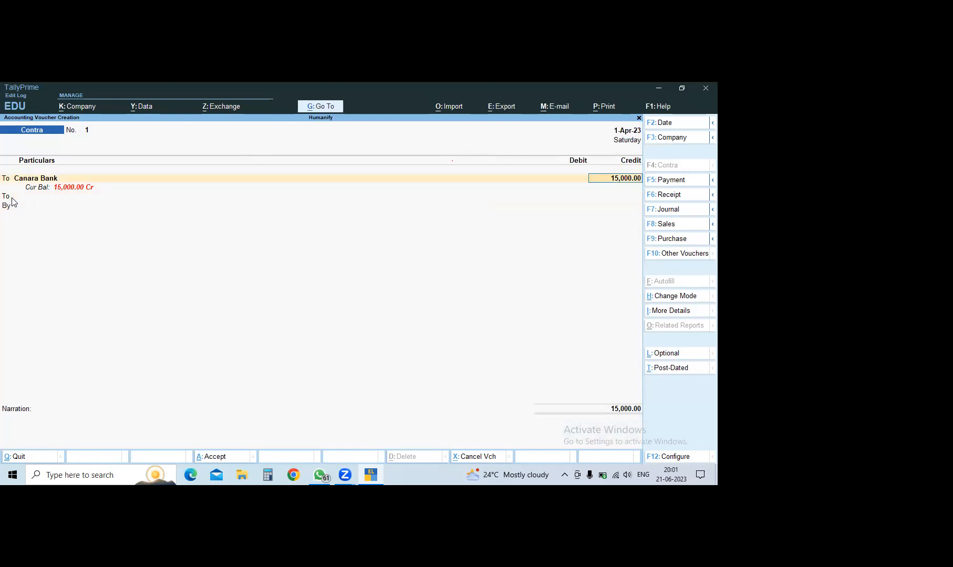
pyautogui.press('Delete')
pyautogui.press('Return')
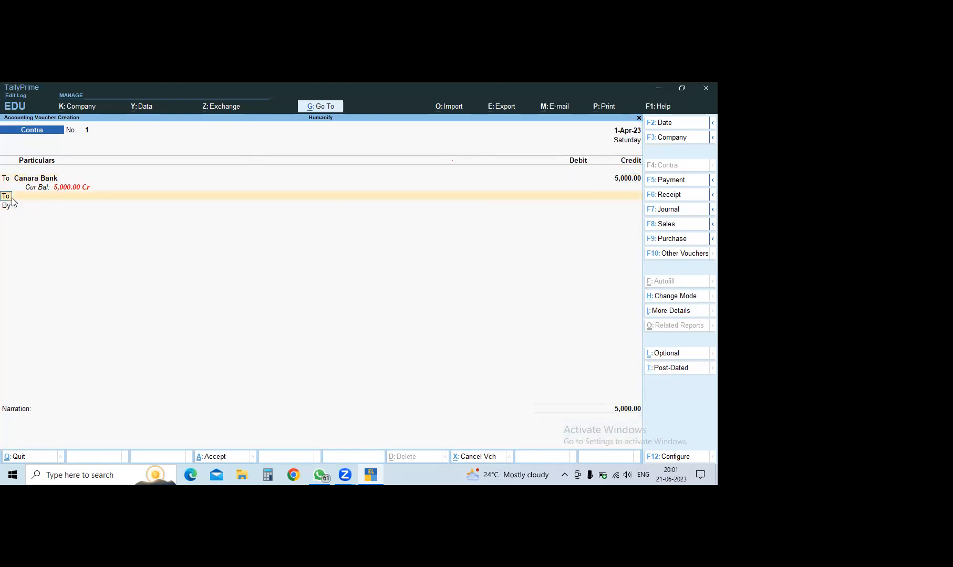
# Step: Make the contra voucher's second line a By entry for the Cash ledger with a debit of 15,000
pyautogui.write('by')
pyautogui.press('Return')
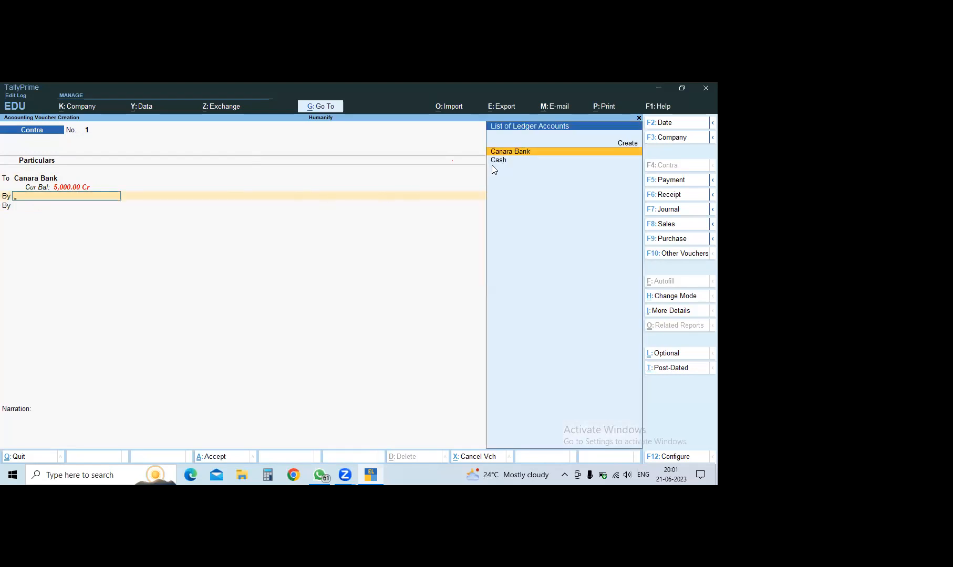
pyautogui.click(526, 161)
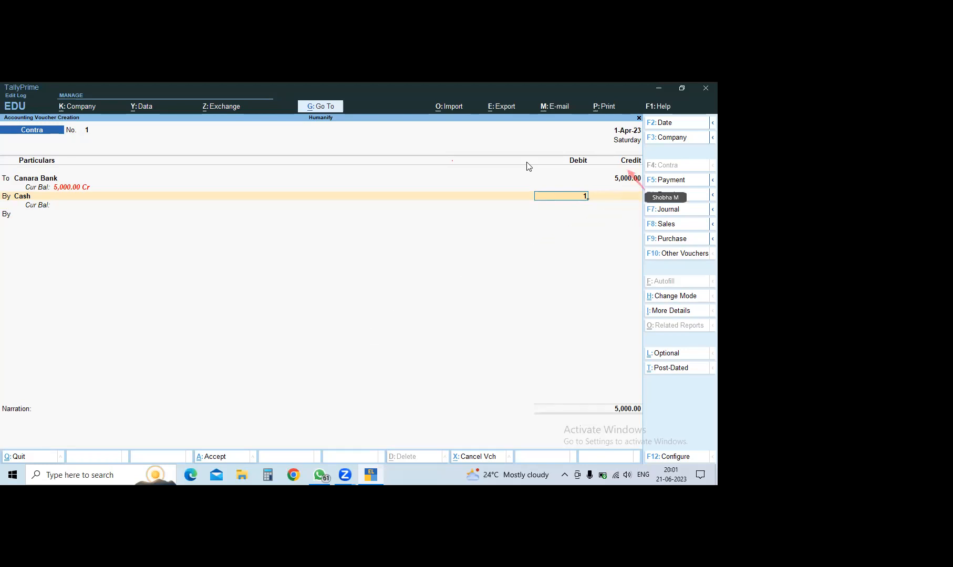
pyautogui.write('5000')
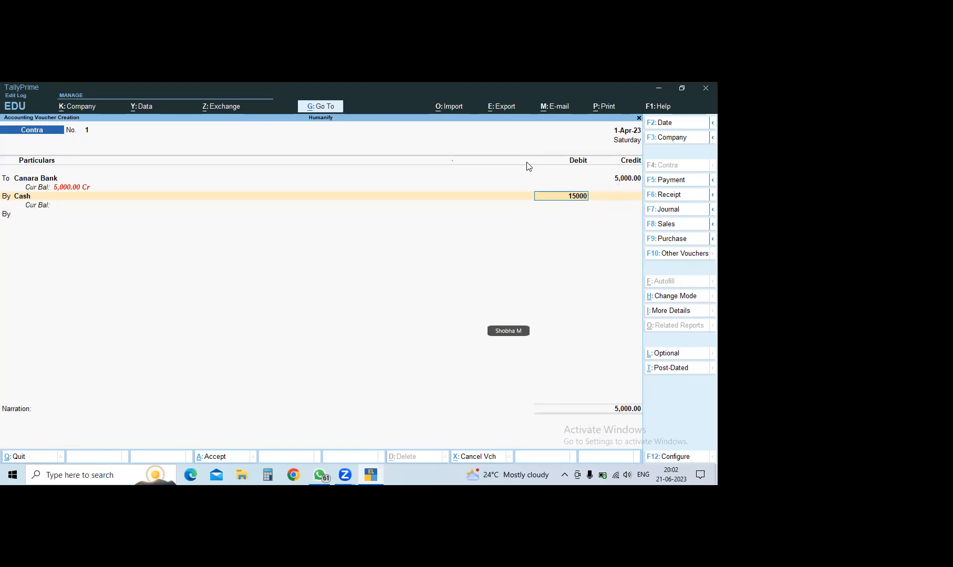
# Step: Set Canara Bank's credit to 15,000 and accept its Cheque allocation with cheque range Not Applicable, no instrument number and date 1-Apr-23
pyautogui.click(614, 179)
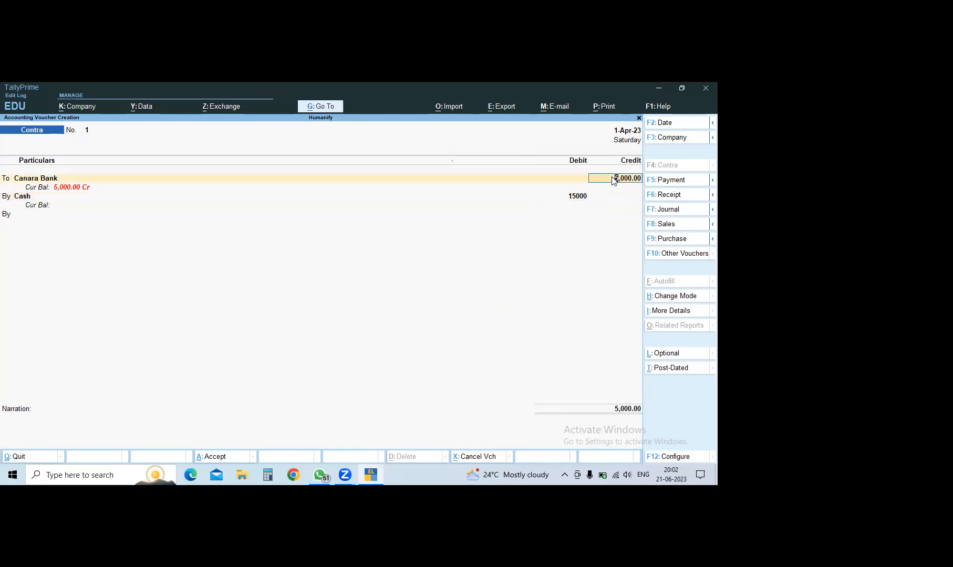
pyautogui.write('15000')
pyautogui.press('Return')
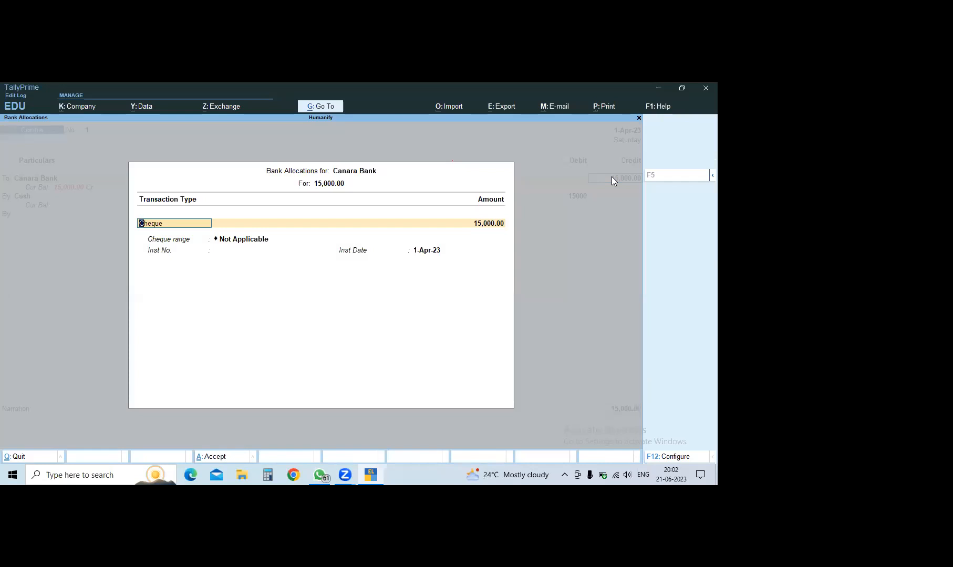
pyautogui.press('Return')
pyautogui.press('Return')
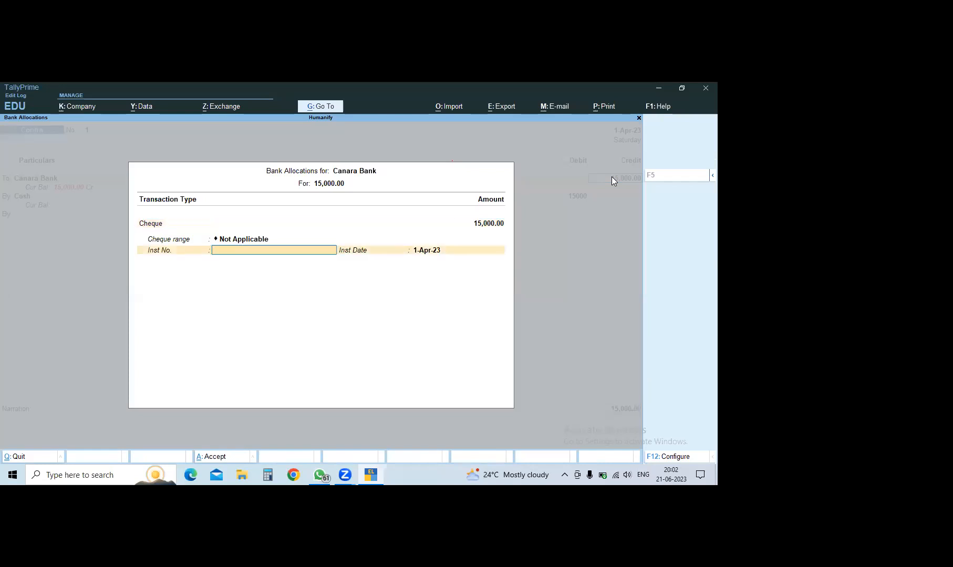
pyautogui.press('Return')
pyautogui.press('Return')
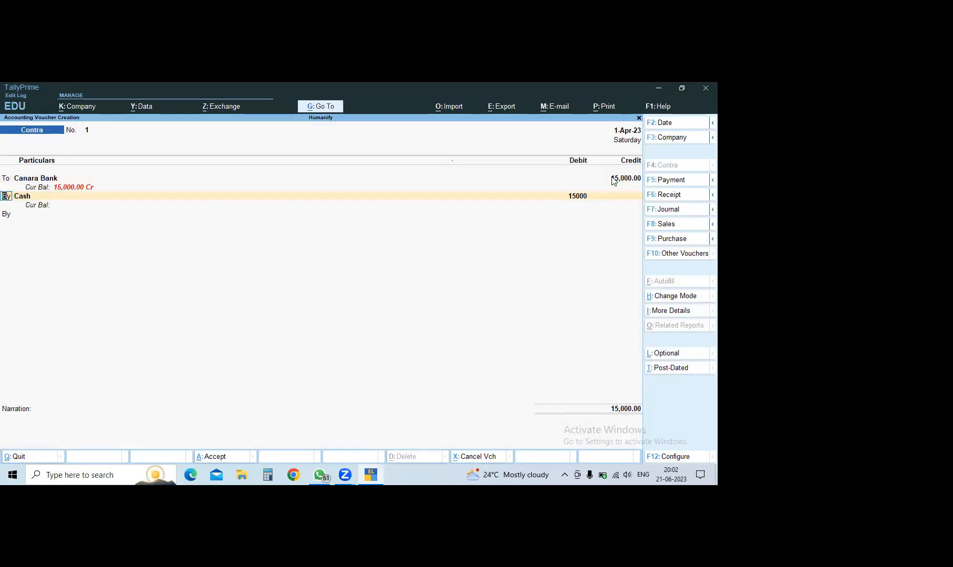
# Step: Confirm the 15,000 Cash debit, save the contra voucher without a narration, and switch to the WhatsApp exercise image
pyautogui.press('Return')
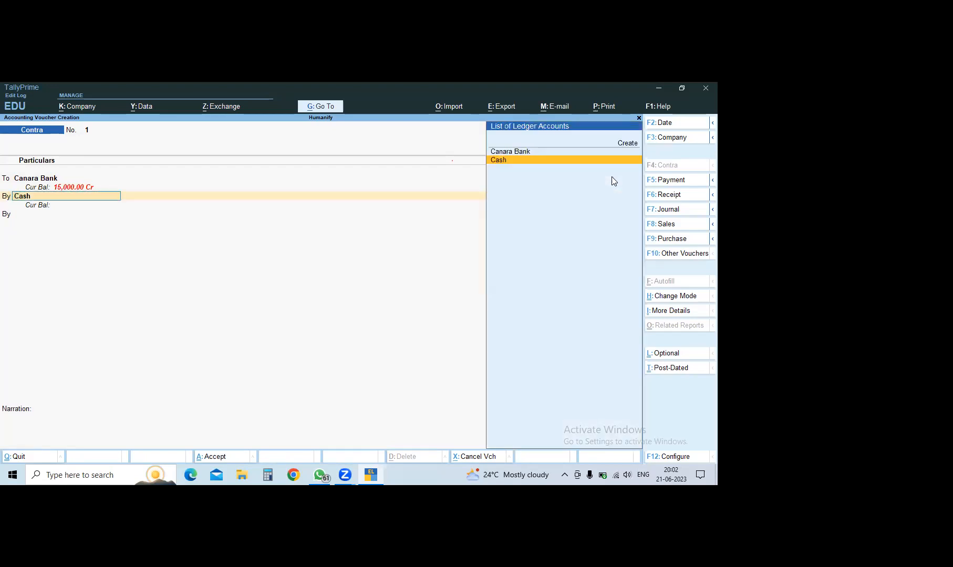
pyautogui.press('Return')
pyautogui.press('Return')
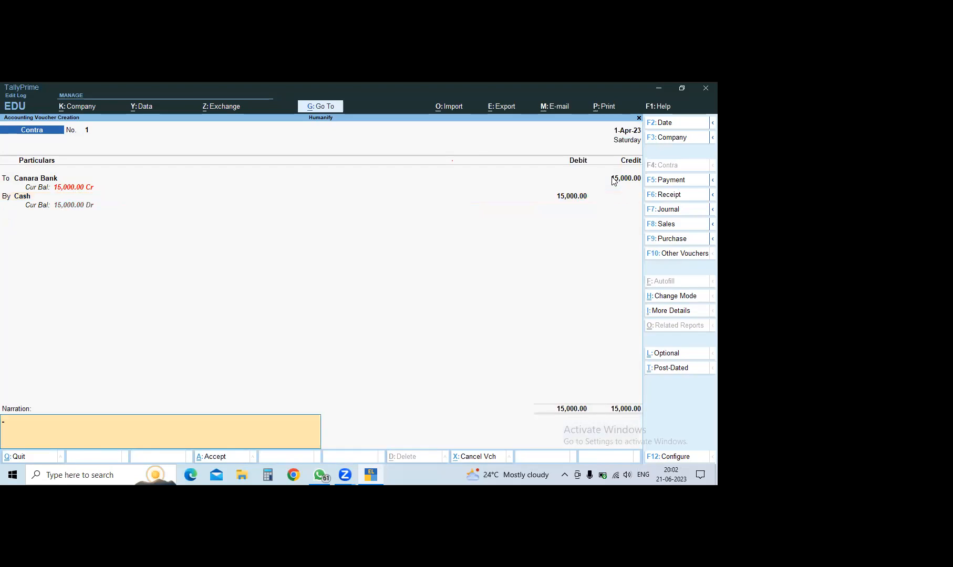
pyautogui.press('ctrl')
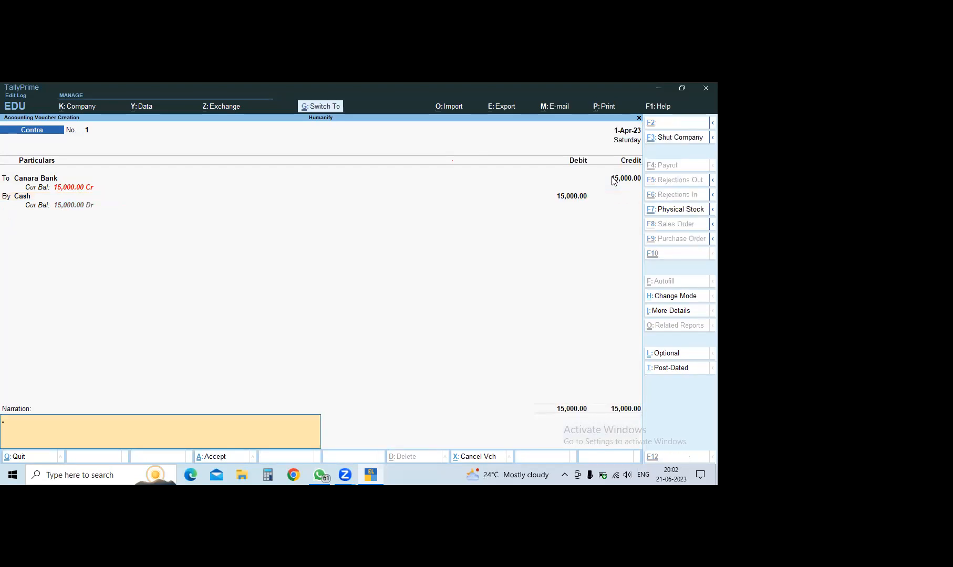
pyautogui.hotkey('ctrl', 'a')
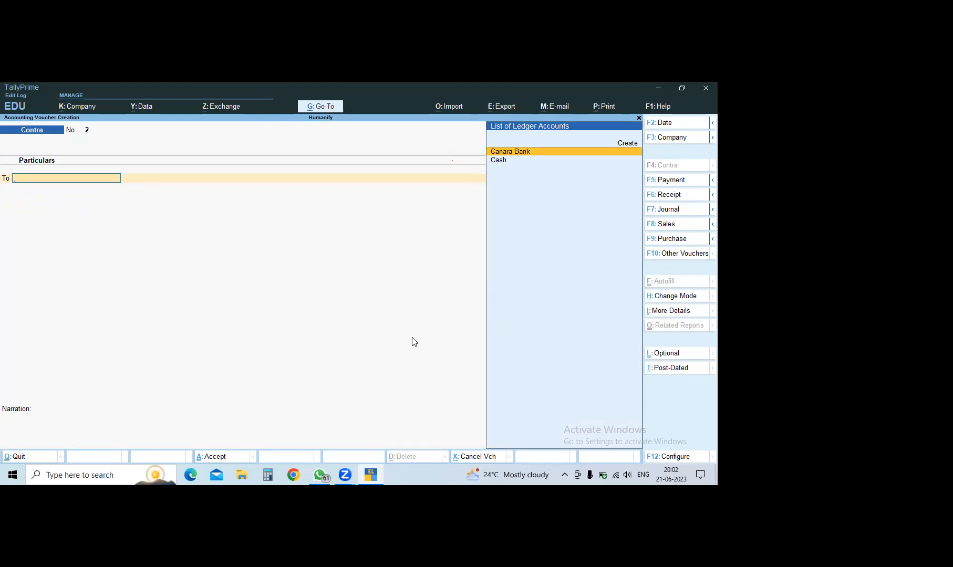
pyautogui.click(322, 472)
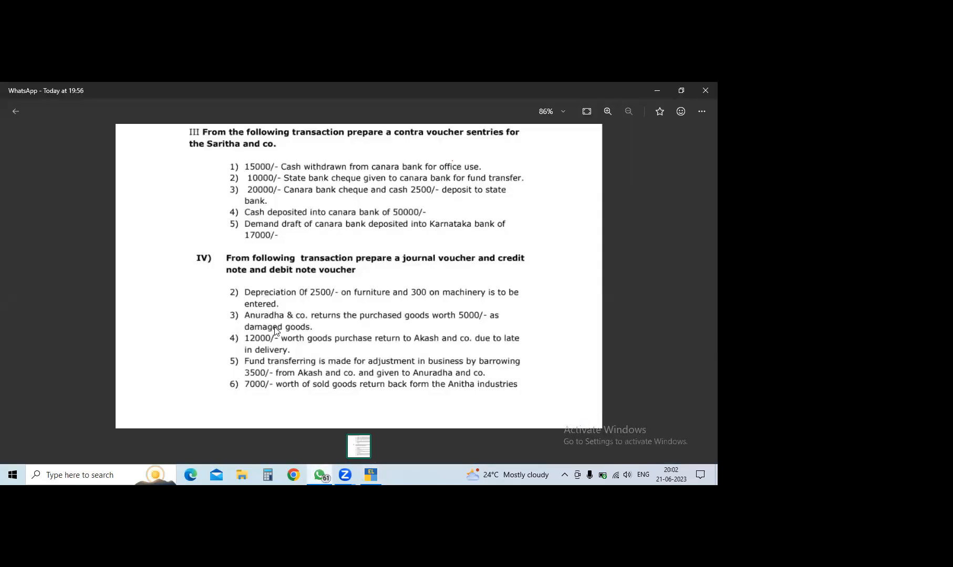
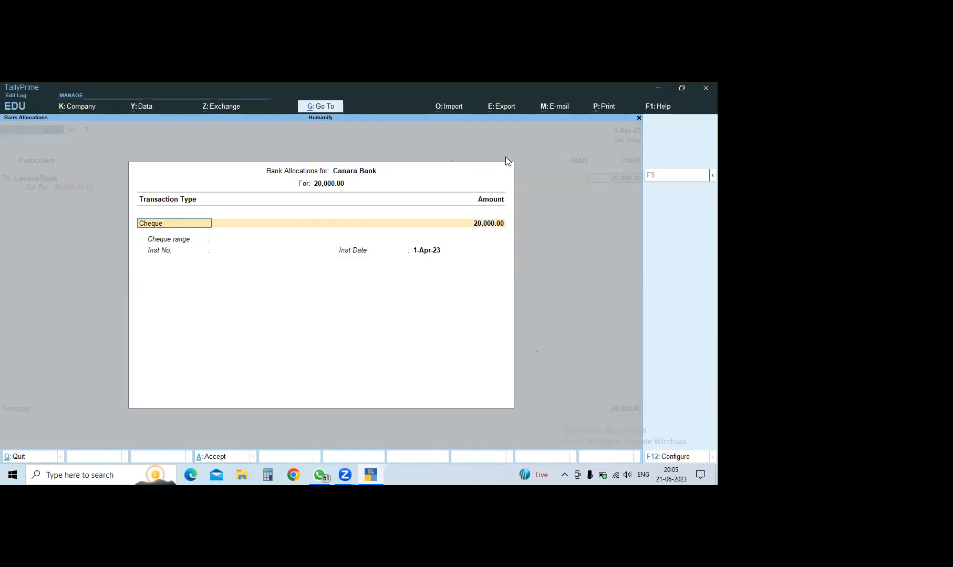
# Step: Accept the 20,000 Cheque allocation for Canara Bank in contra voucher 3 with instrument date 1-Apr-23
pyautogui.press('Return')
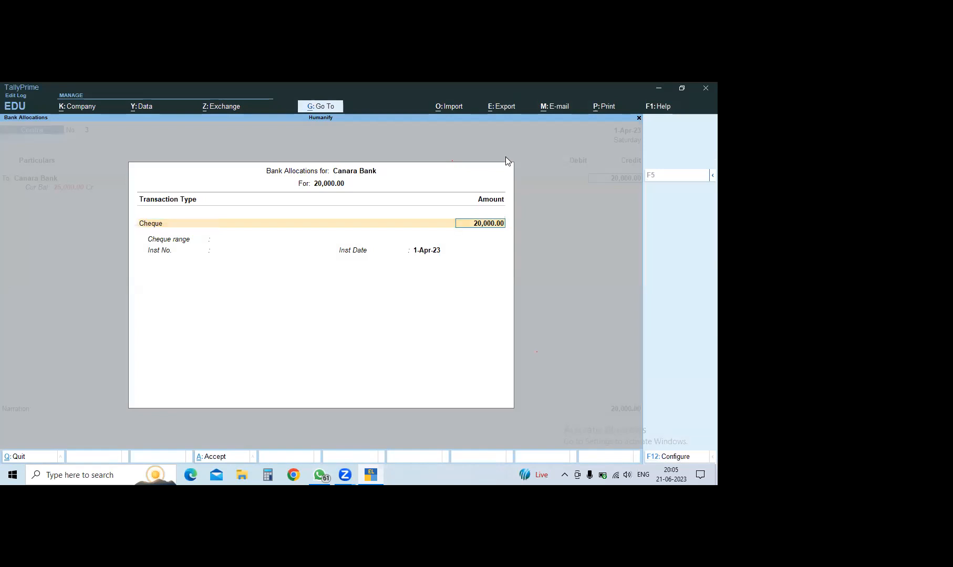
pyautogui.press('Return')
pyautogui.press('Return')
pyautogui.press('Return')
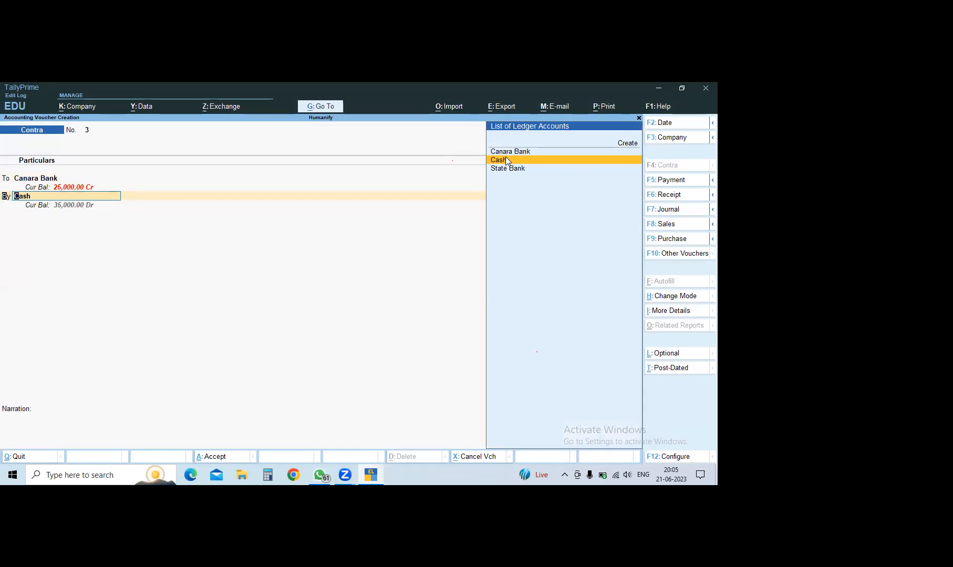
# Step: Change the second line from By to To and credit Cash with 2,500
pyautogui.press('Return')
pyautogui.write('to')
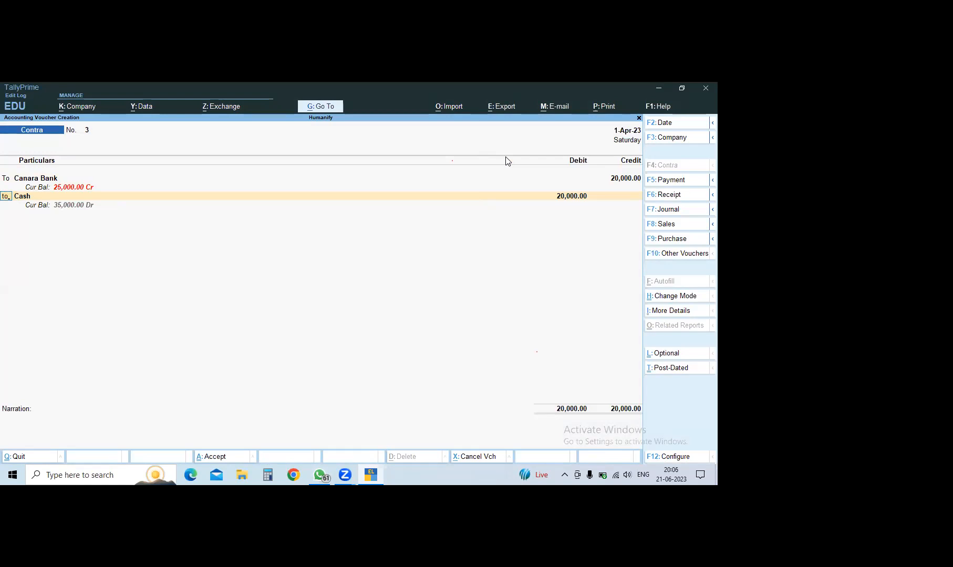
pyautogui.press('Return')
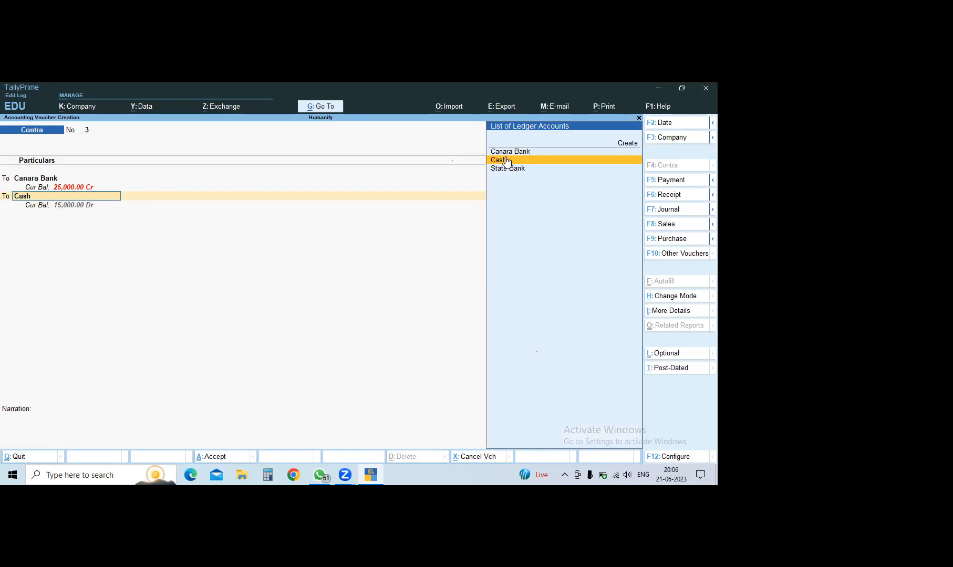
pyautogui.click(507, 162)
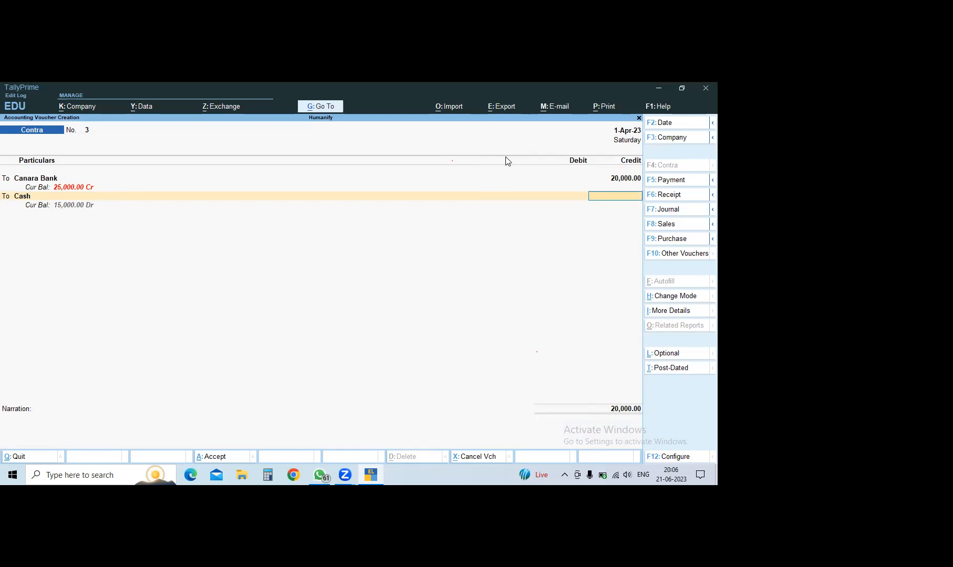
pyautogui.write('2500')
pyautogui.press('Return')
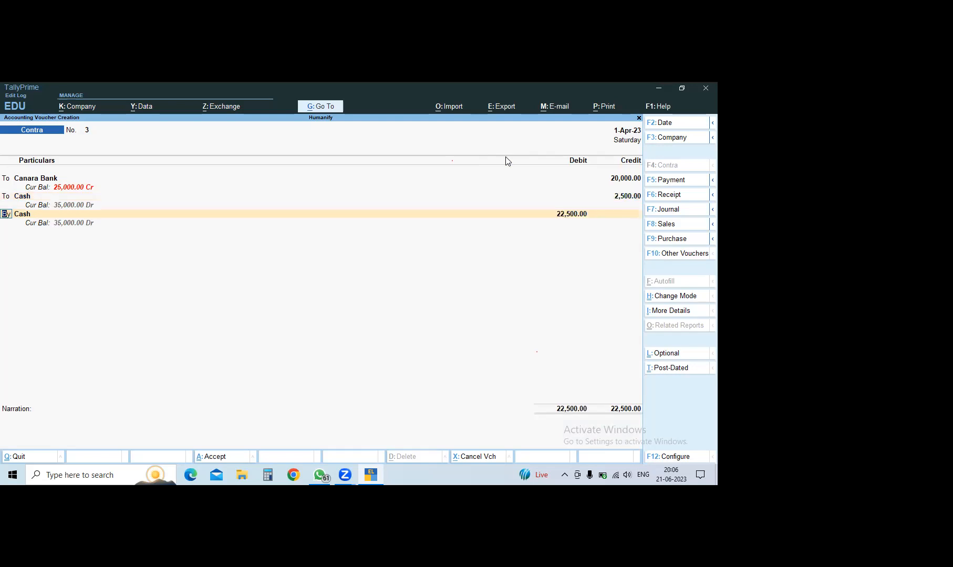
# Step: Debit State Bank with 22,500 on the By line and save the contra voucher without a narration
pyautogui.press('Return')
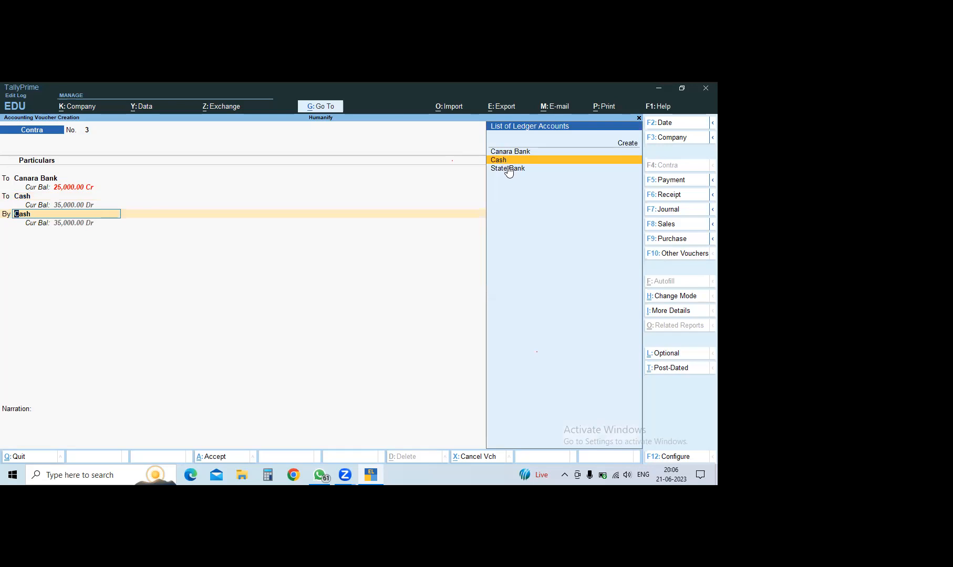
pyautogui.click(508, 169)
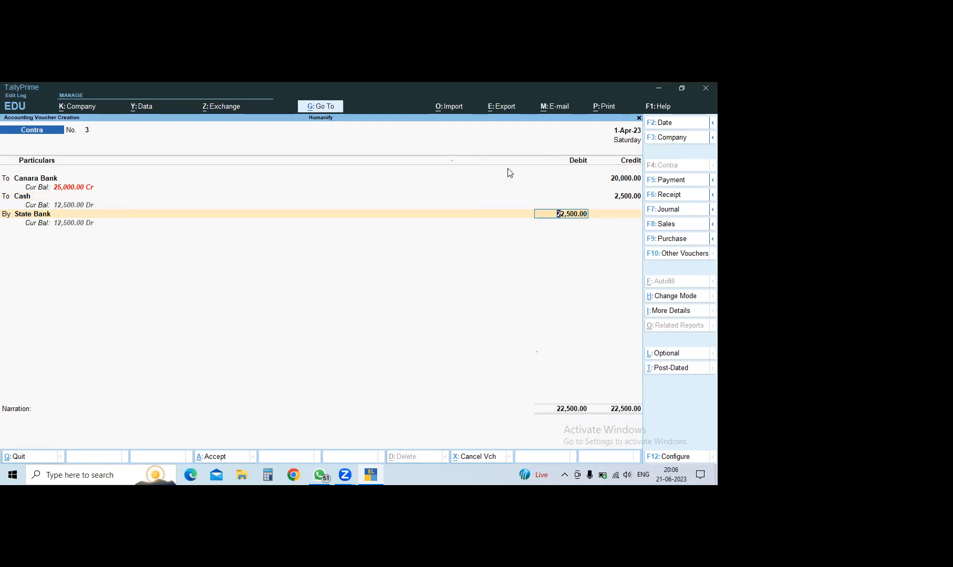
pyautogui.press('ctrl')
pyautogui.hotkey('ctrl', 'a')
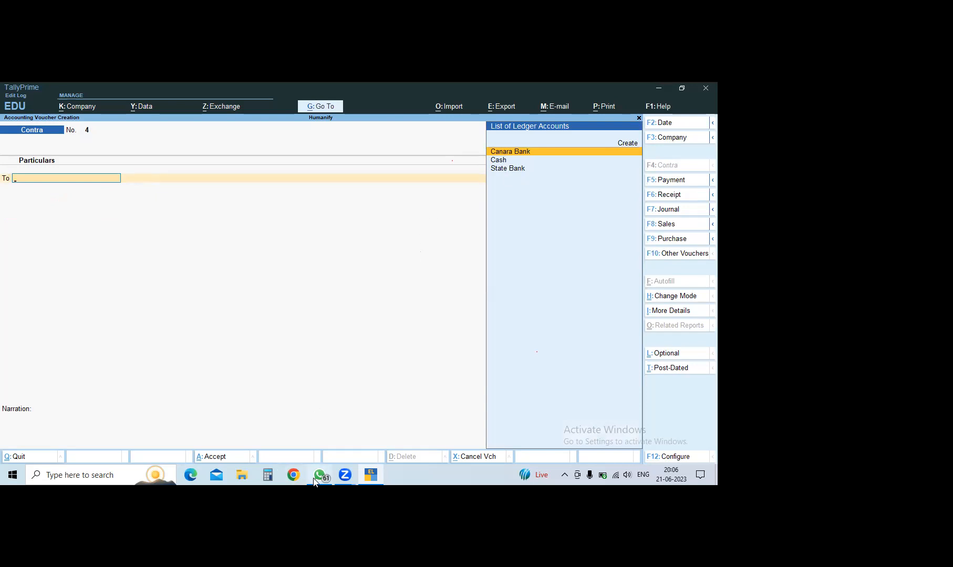
# Step: Check the fourth contra transaction in WhatsApp, then credit Cash with 50,000 in TallyPrime's contra voucher 4 and start its By line
pyautogui.moveTo(315, 480)
pyautogui.click(316, 428)
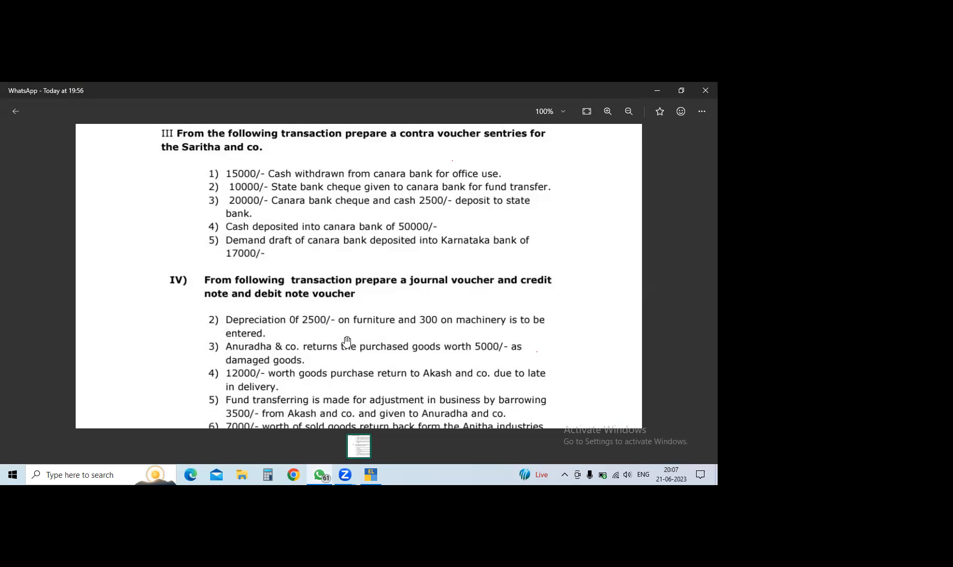
pyautogui.click(368, 484)
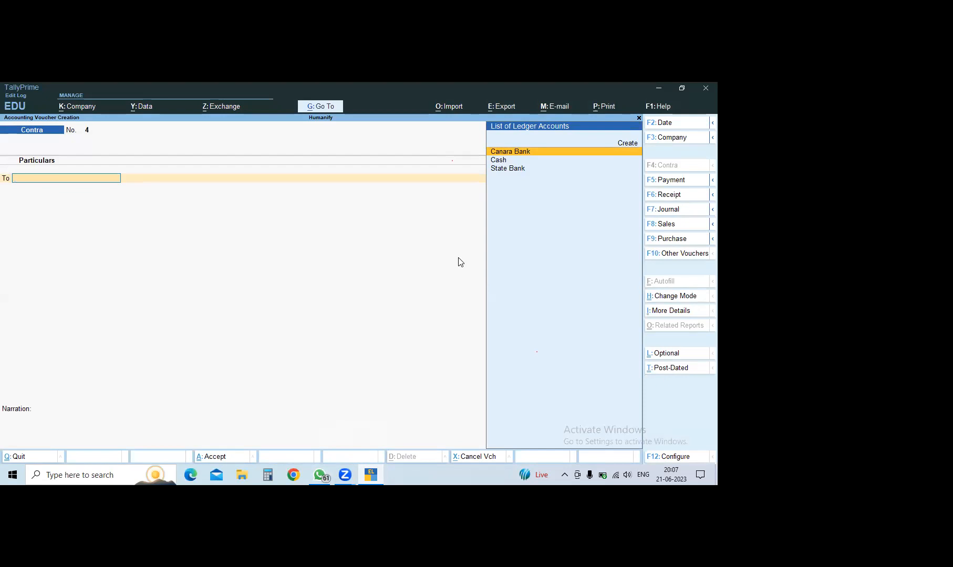
pyautogui.click(502, 153)
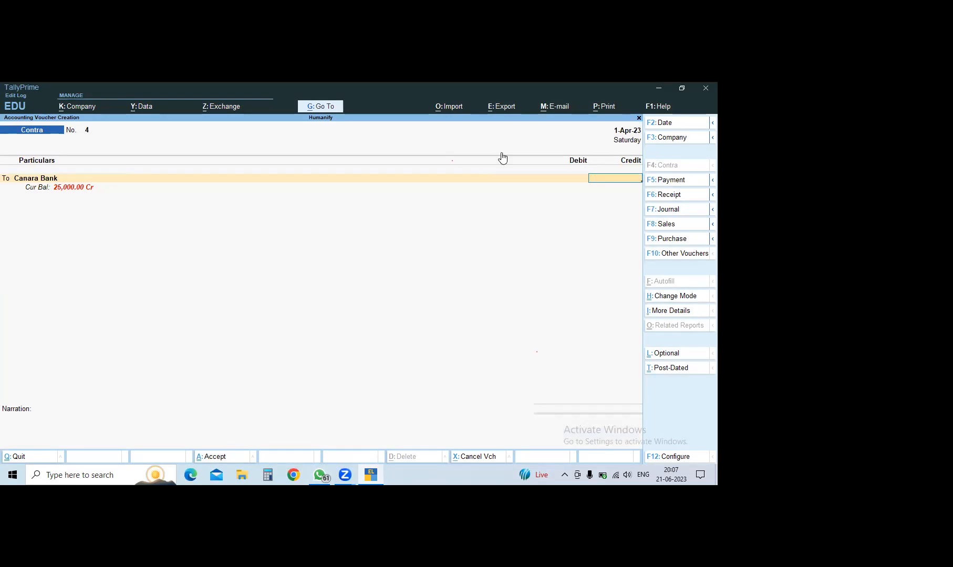
pyautogui.press('BackSpace')
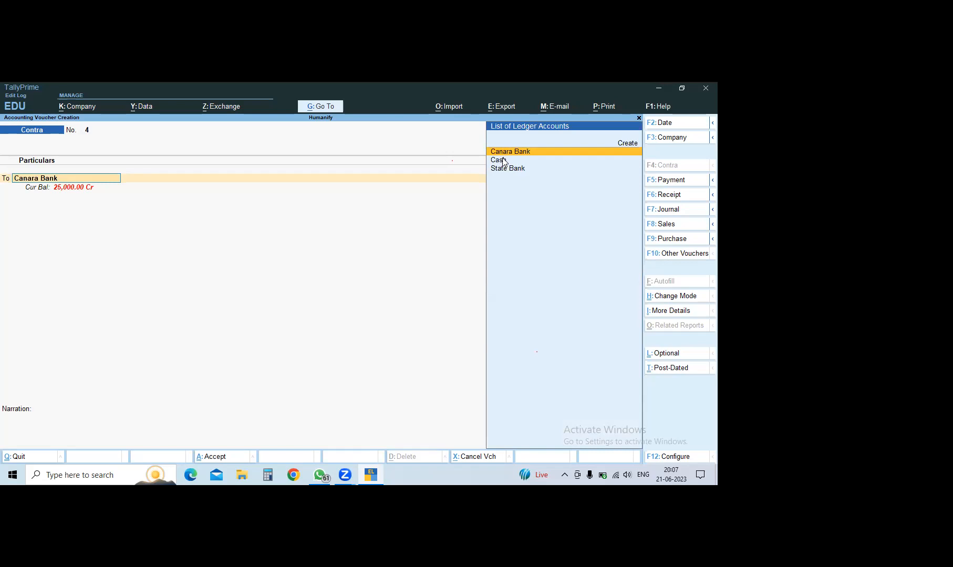
pyautogui.click(502, 161)
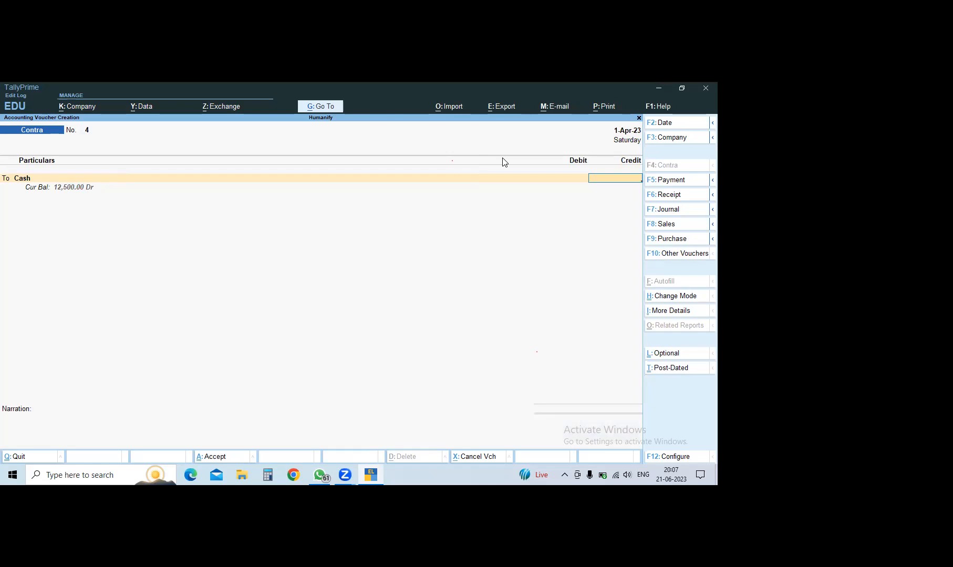
pyautogui.write('50000')
pyautogui.press('Return')
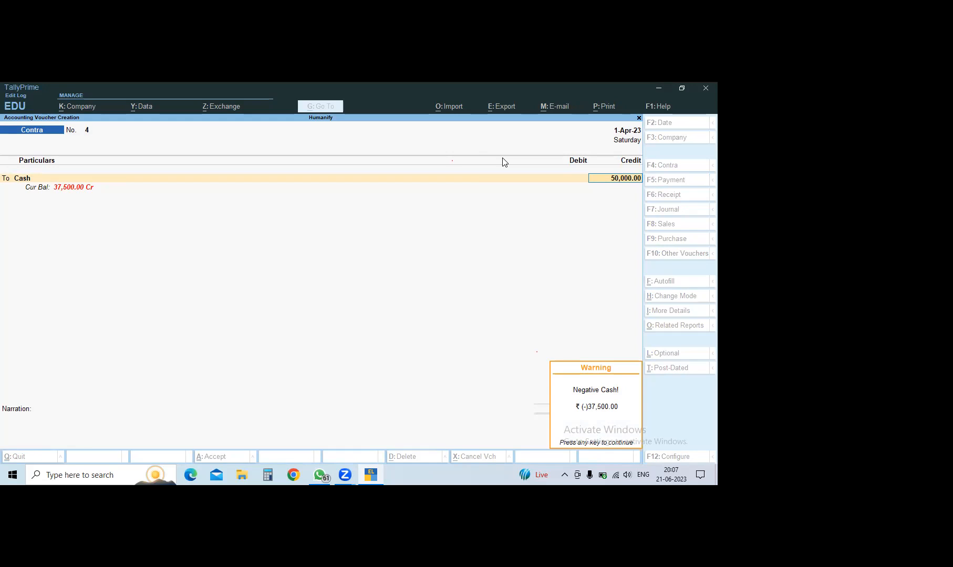
pyautogui.press('Return')
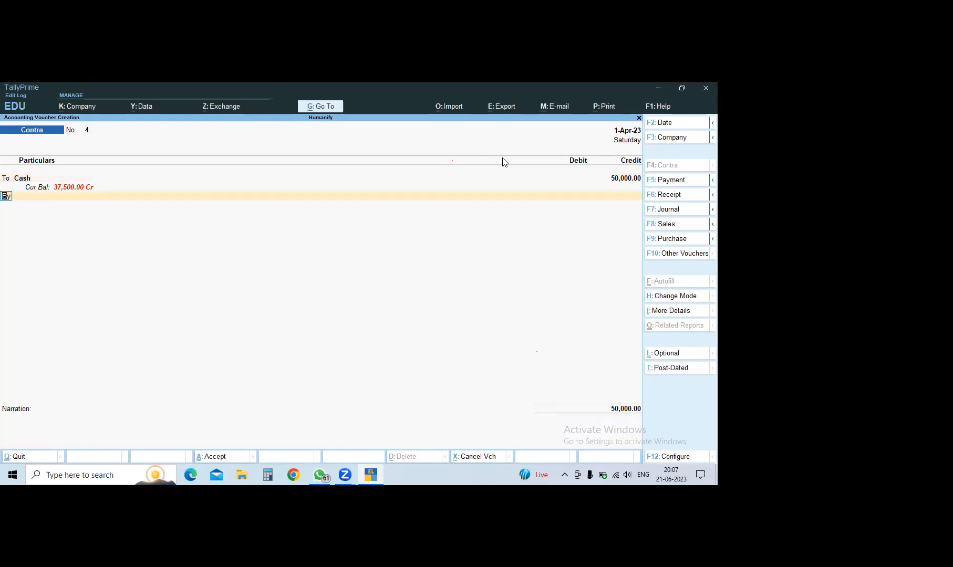
pyautogui.press('Return')
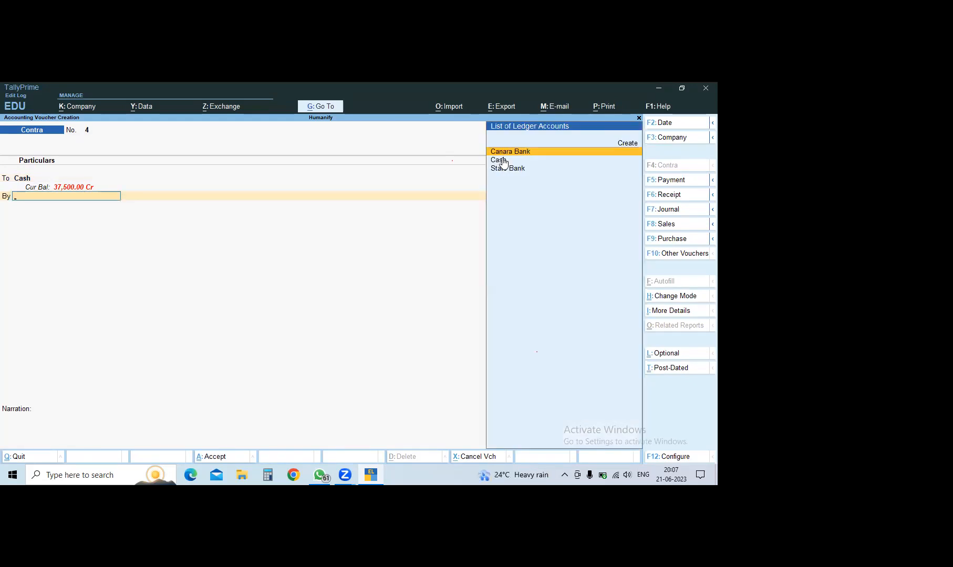
# Step: Debit Canara Bank with 50,000 in contra voucher 4 and use Cash as its bank allocation type
pyautogui.press('Return')
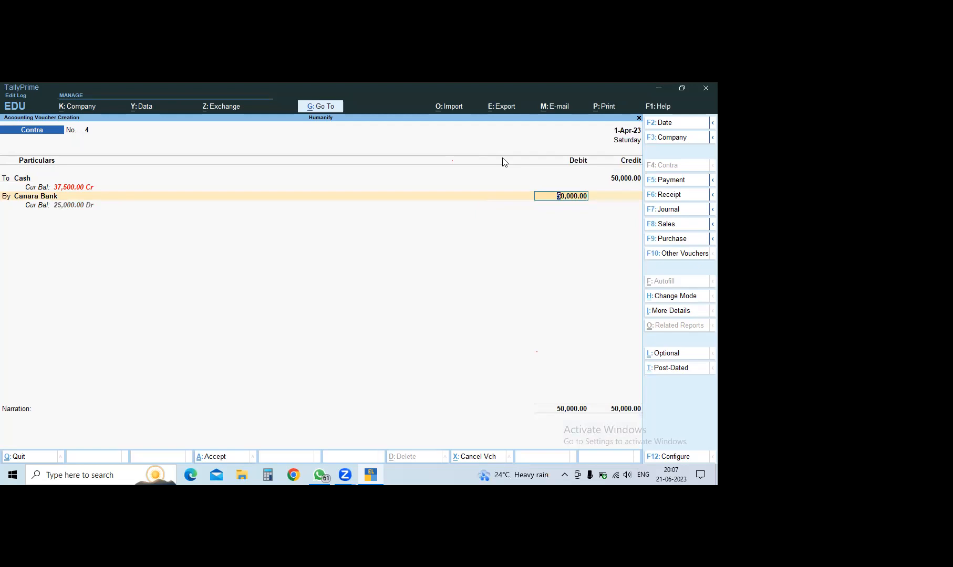
pyautogui.press('Return')
pyautogui.press('Return')
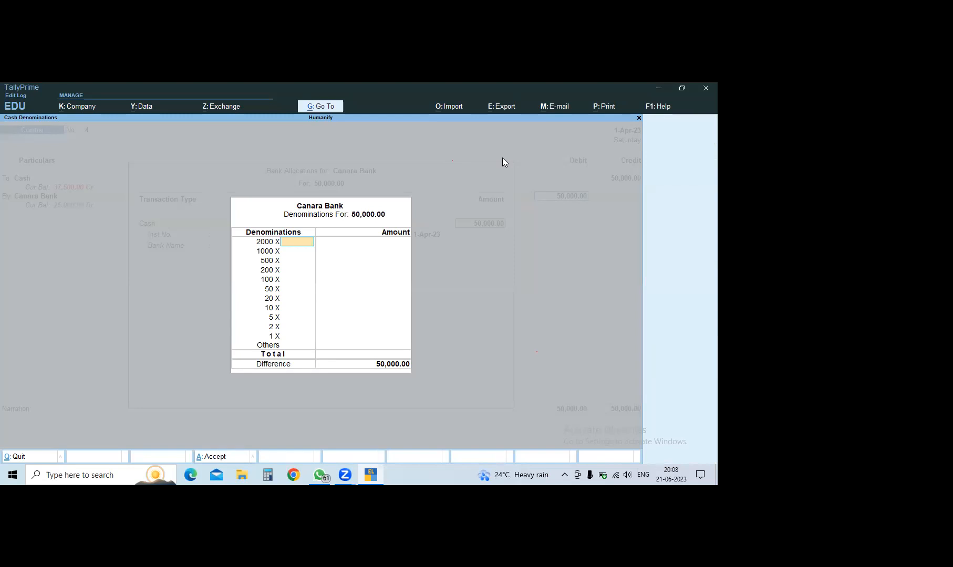
pyautogui.write('25')
pyautogui.press('BackSpace')
pyautogui.press('BackSpace')
# Step: Leave every cash denomination for Canara Bank's 50,000 deposit blank and close the denominations form
pyautogui.press('Return')
pyautogui.press('Return')
pyautogui.press('Return')
pyautogui.press('Return')
pyautogui.press('Return')
pyautogui.press('Return')
pyautogui.press('Return')
pyautogui.press('Return')
pyautogui.press('Return')
pyautogui.press('Return')
pyautogui.press('Return')
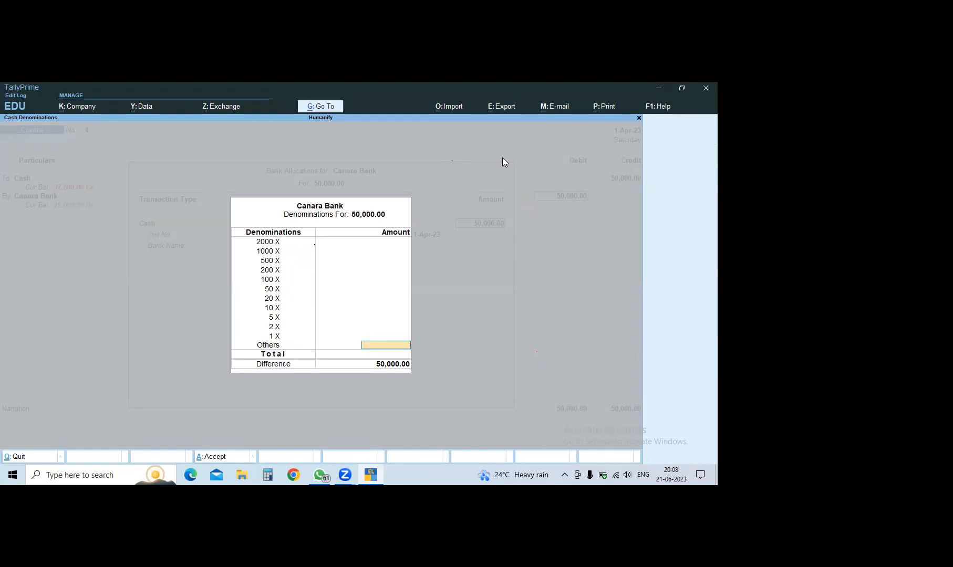
pyautogui.press('Return')
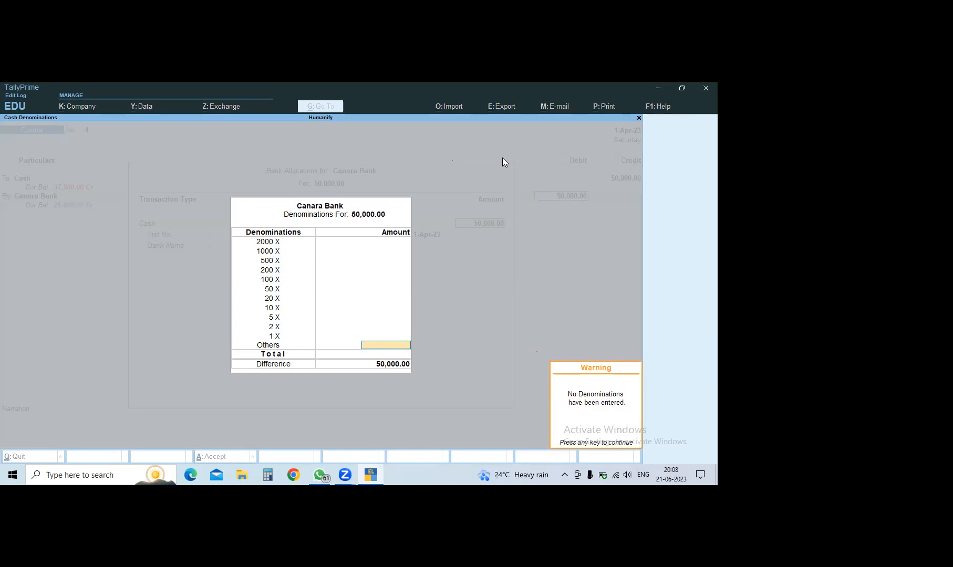
pyautogui.press('Return')
# Step: Accept the 50,000 Cash allocation without instrument number or bank name and save contra voucher 4 without a narration
pyautogui.press('Return')
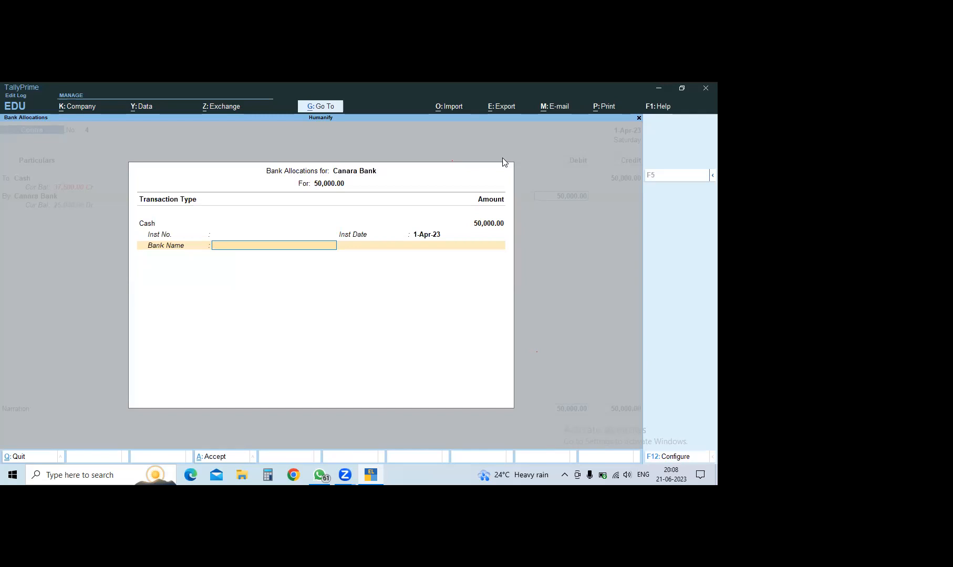
pyautogui.press('Return')
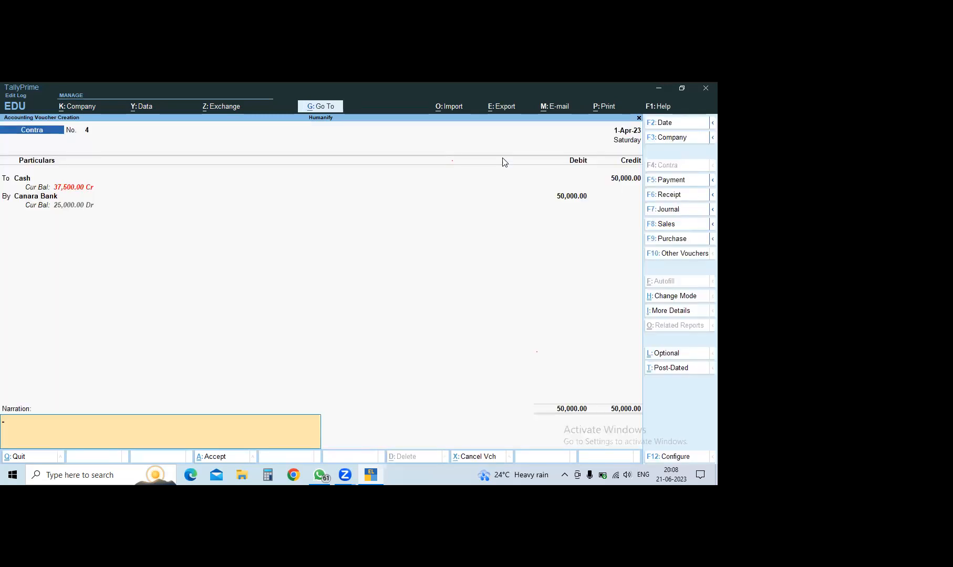
pyautogui.press('Return')
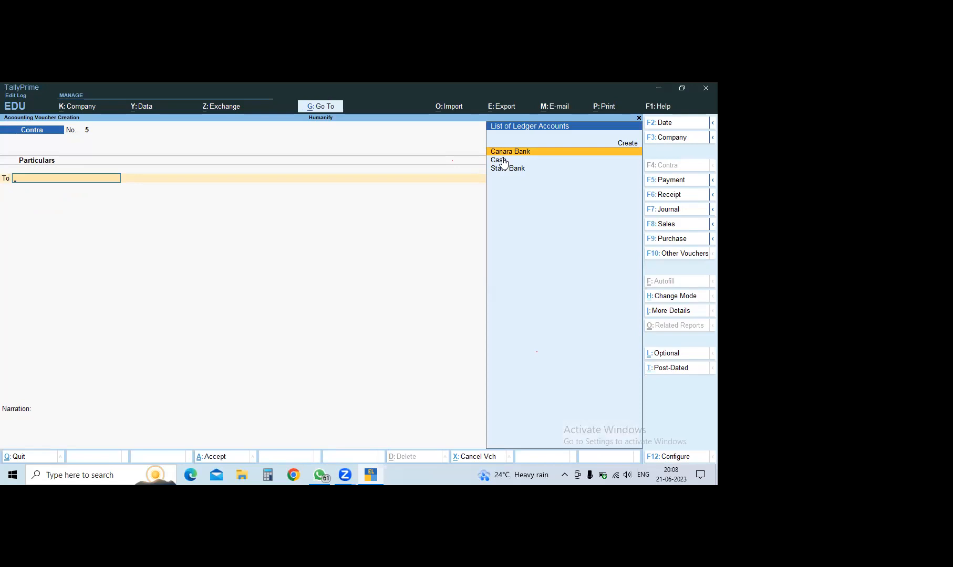
# Step: Check the fifth contra transaction in WhatsApp, then credit Canara Bank with 17,000 in TallyPrime's contra voucher 5
pyautogui.press('alt')
pyautogui.moveTo(319, 484)
pyautogui.click(303, 424)
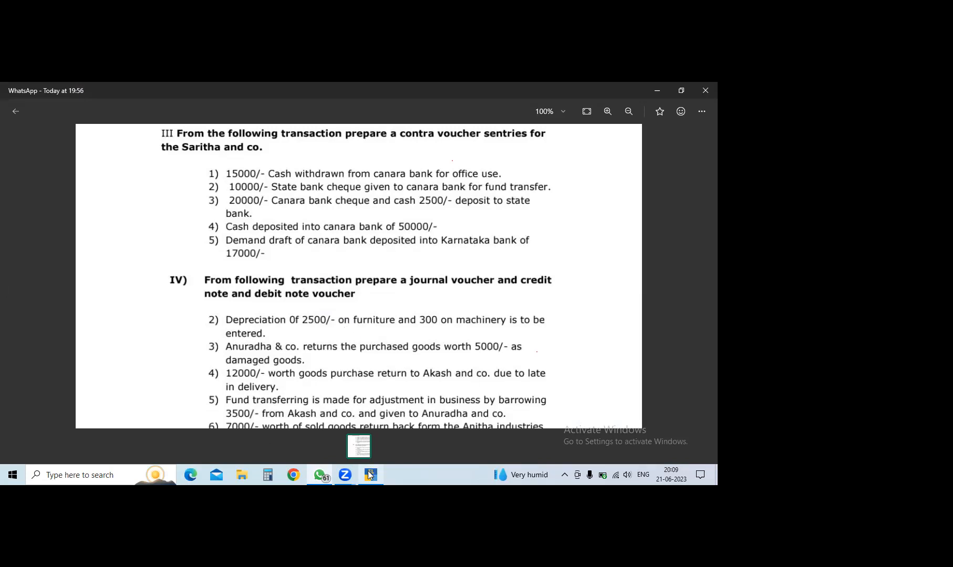
pyautogui.moveTo(370, 475)
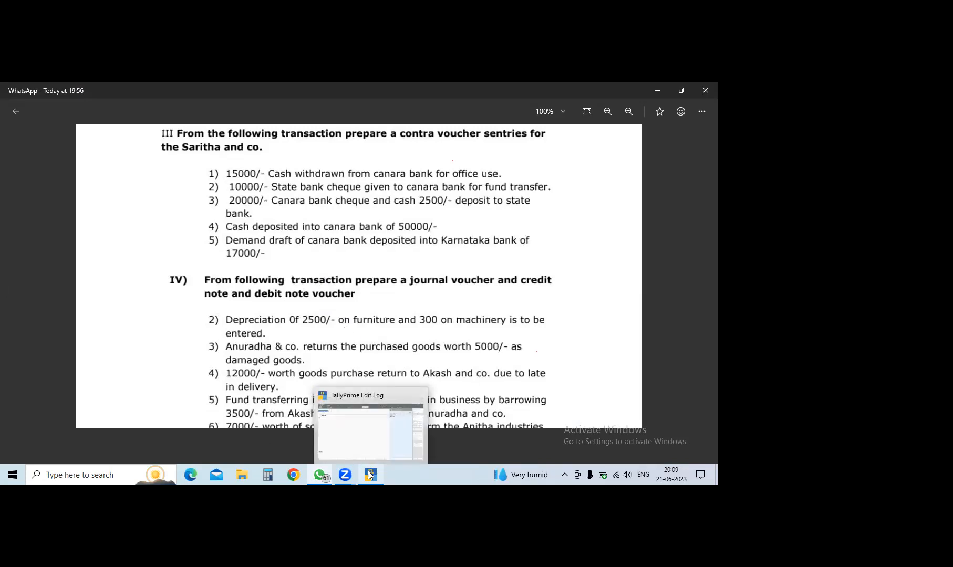
pyautogui.click(369, 475)
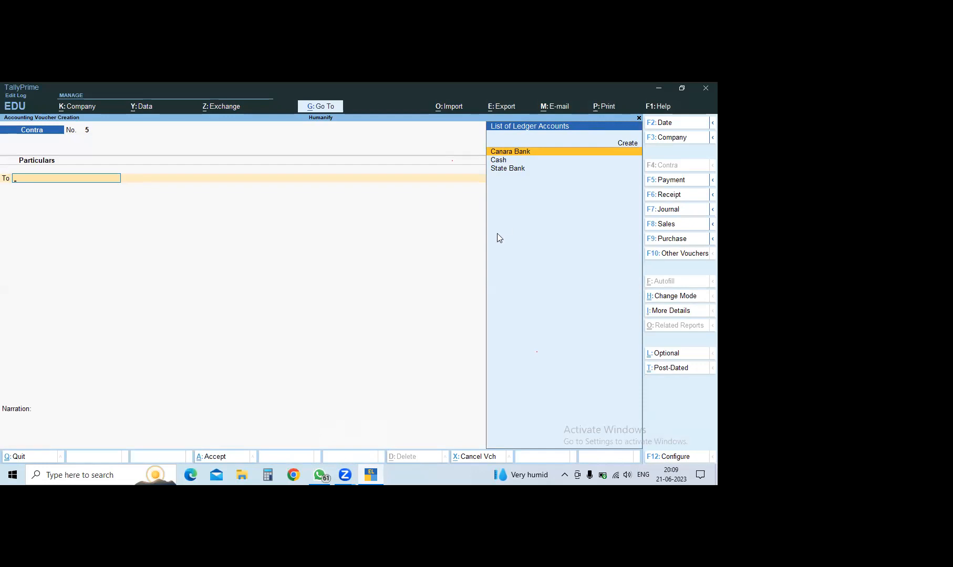
pyautogui.press('Return')
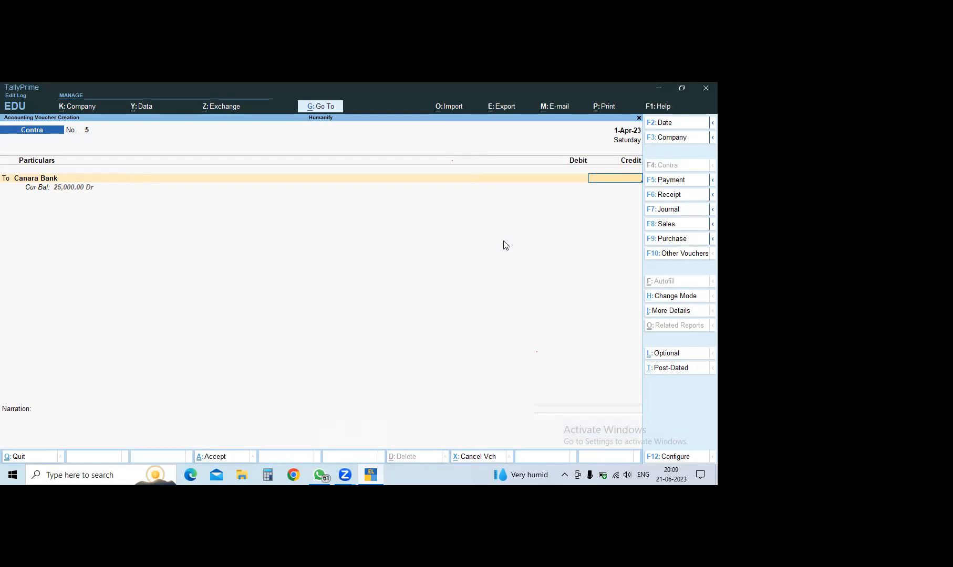
pyautogui.write('7000')
pyautogui.press('Return')
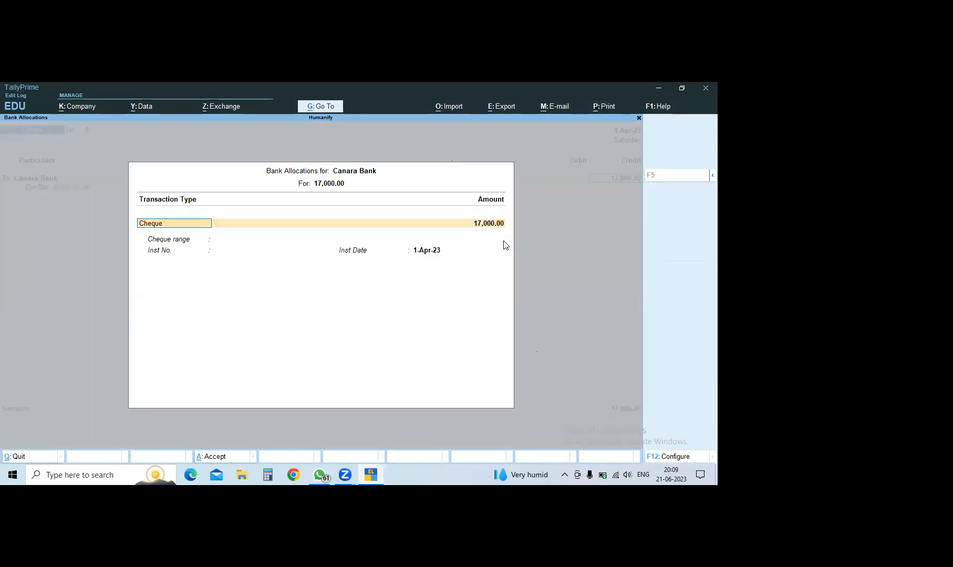
# Step: Accept the 17,000 Cheque allocation for Canara Bank in contra voucher 5 with instrument date 1-Apr-23
pyautogui.press('Return')
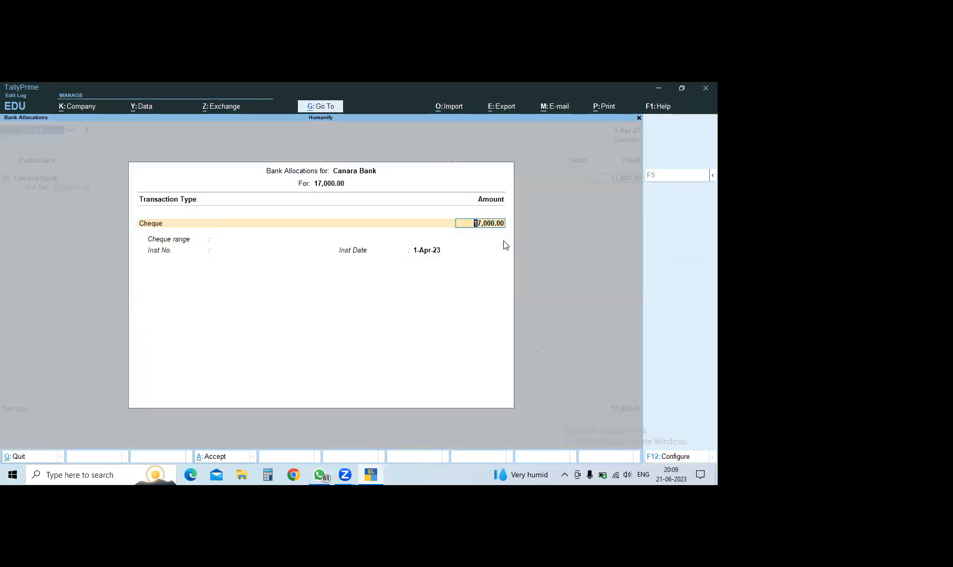
pyautogui.press('Return')
pyautogui.press('Return')
pyautogui.press('Return')
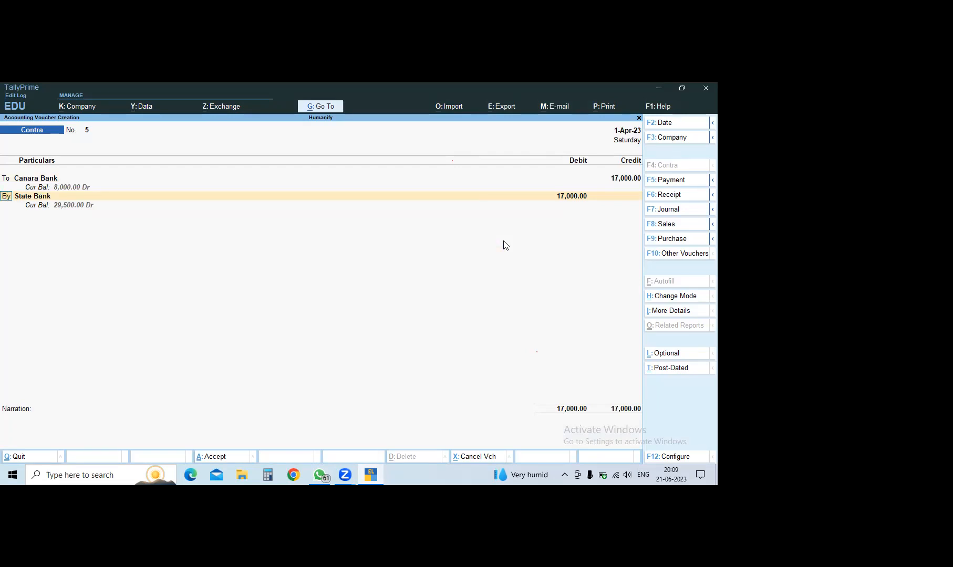
# Step: Create a new ledger from the By line's State Bank entry and name it Karnataka Bank
pyautogui.press('Return')
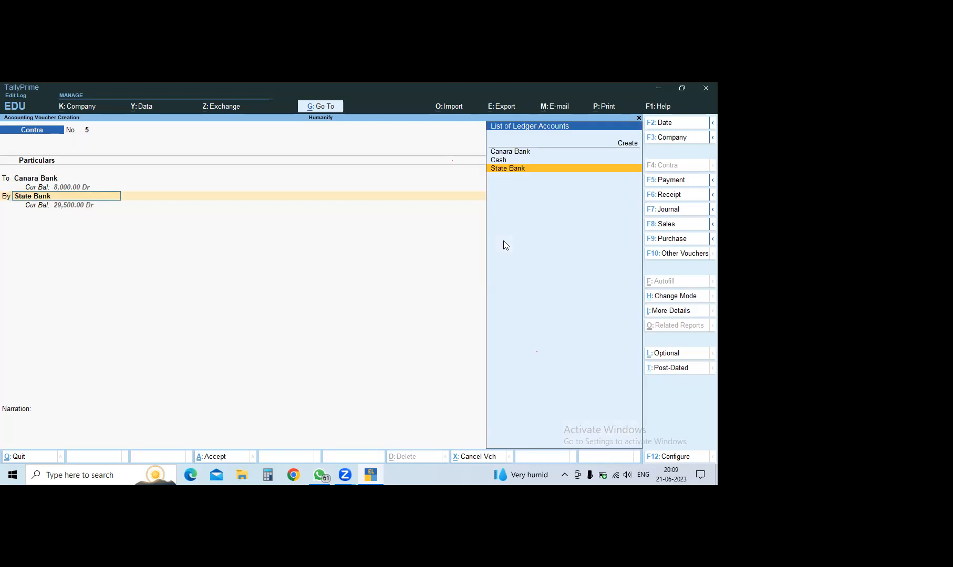
pyautogui.press('alt')
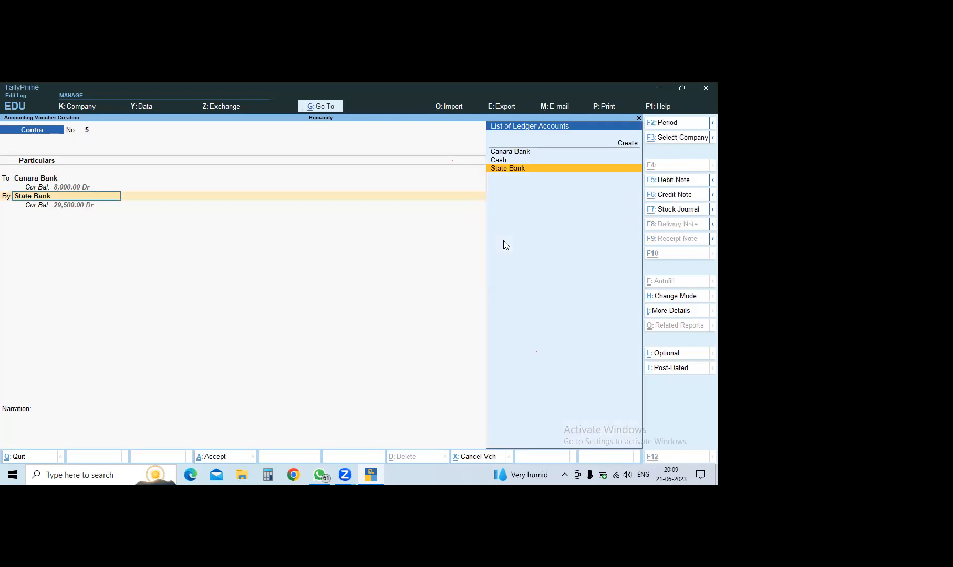
pyautogui.hotkey('alt', 'c')
pyautogui.write('Karn')
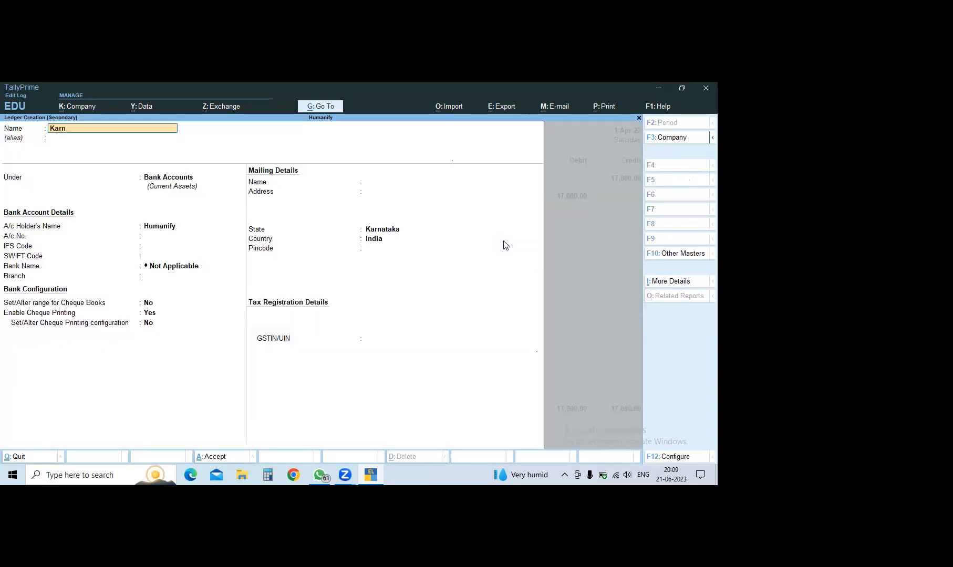
pyautogui.write('ataka')
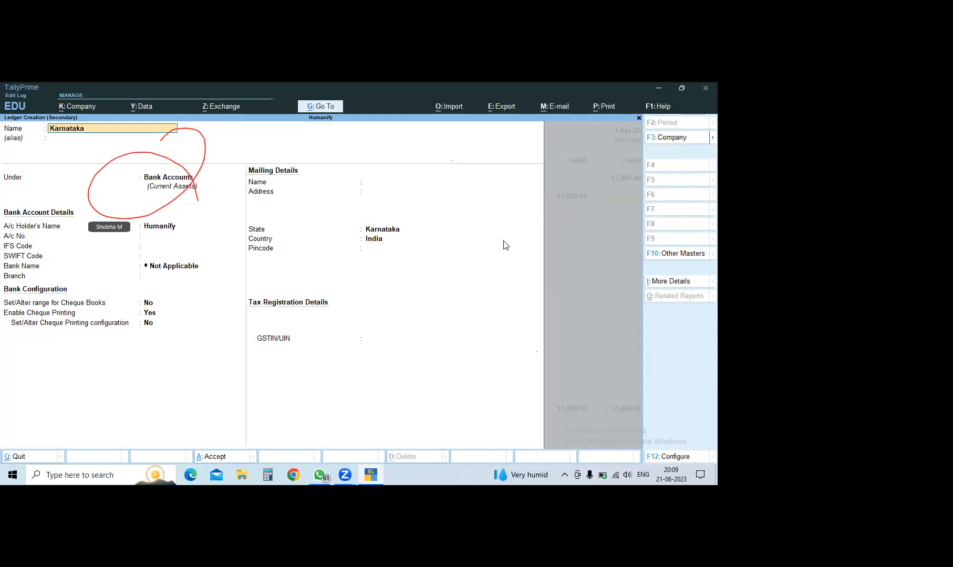
pyautogui.write(' Bank')
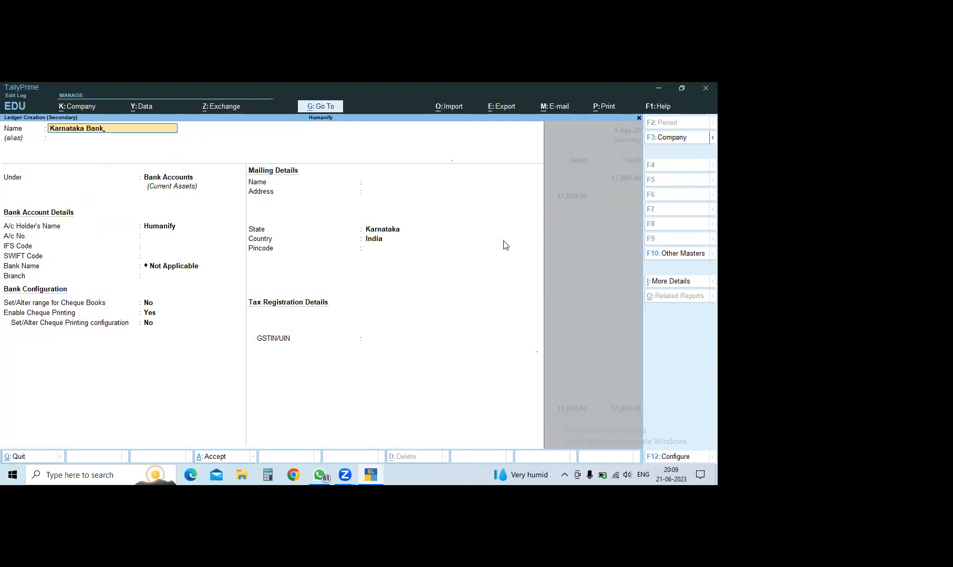
# Step: Leave the Karnataka Bank ledger's alias blank, place it under Bank Accounts and save it
pyautogui.press('Return')
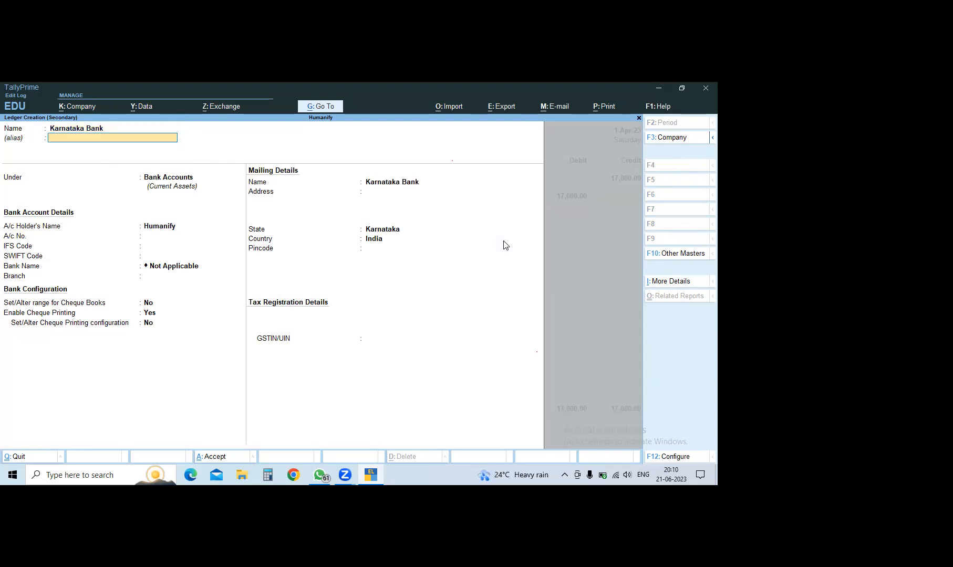
pyautogui.press('Return')
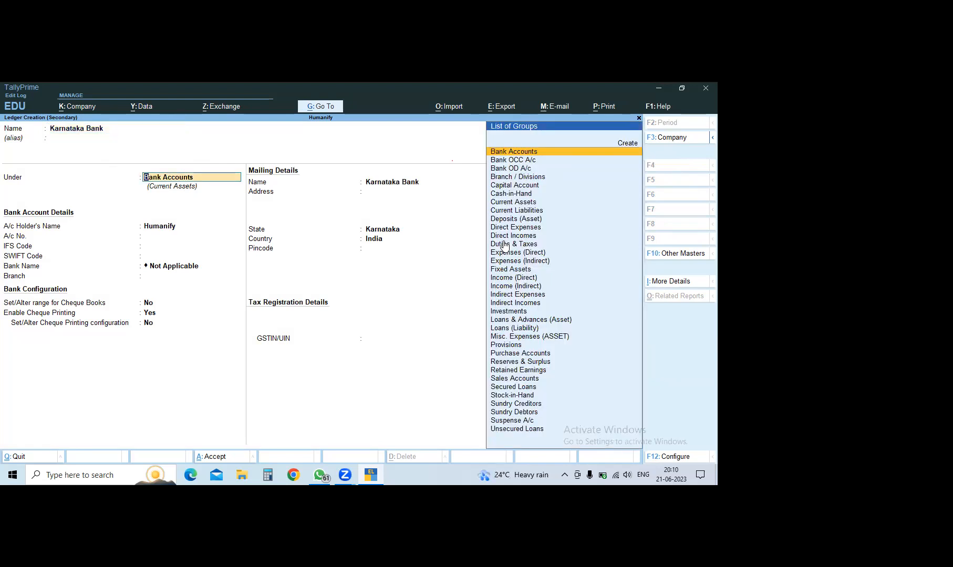
pyautogui.click(565, 153)
pyautogui.press('Return')
pyautogui.press('Return')
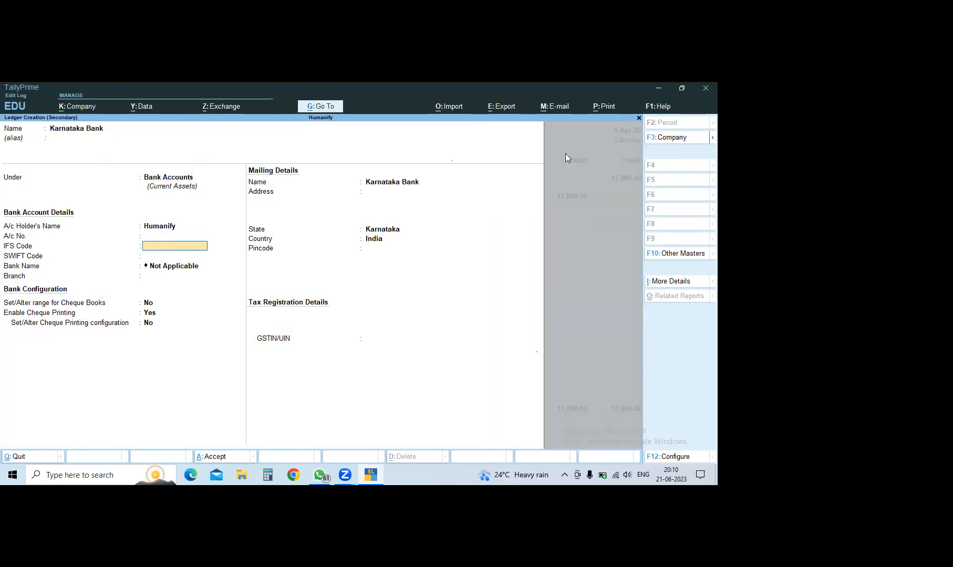
pyautogui.hotkey('ctrl', 'a')
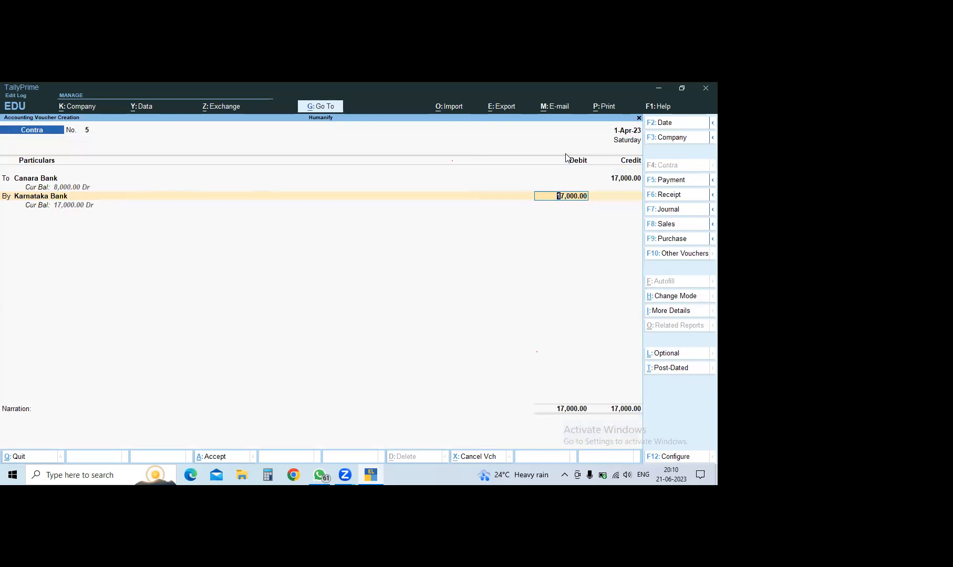
# Step: Accept Karnataka Bank's 17,000 Cheque/DD allocation with instrument date 1-Apr-23 and save contra voucher 5 without a narration
pyautogui.press('Return')
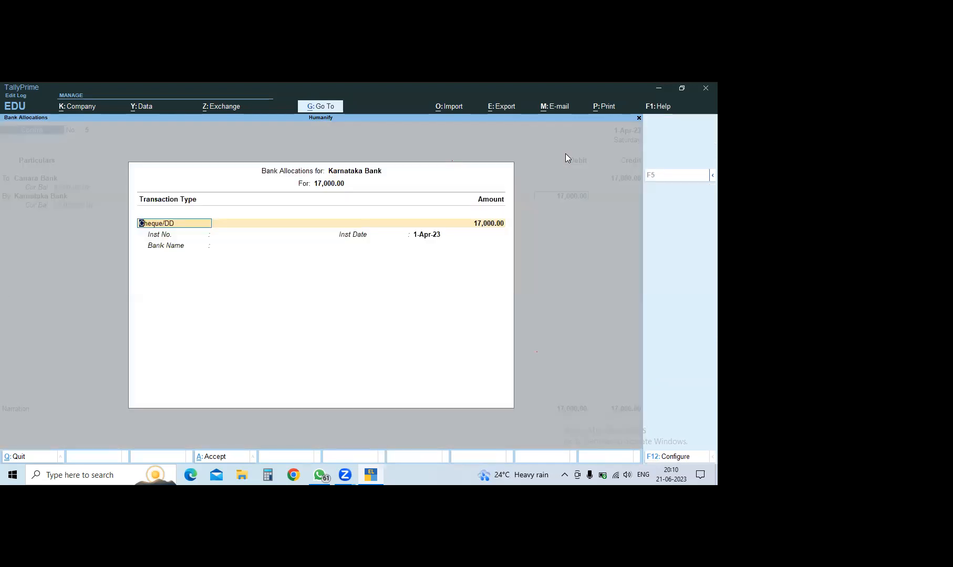
pyautogui.press('Return')
pyautogui.press('Return')
pyautogui.press('Return')
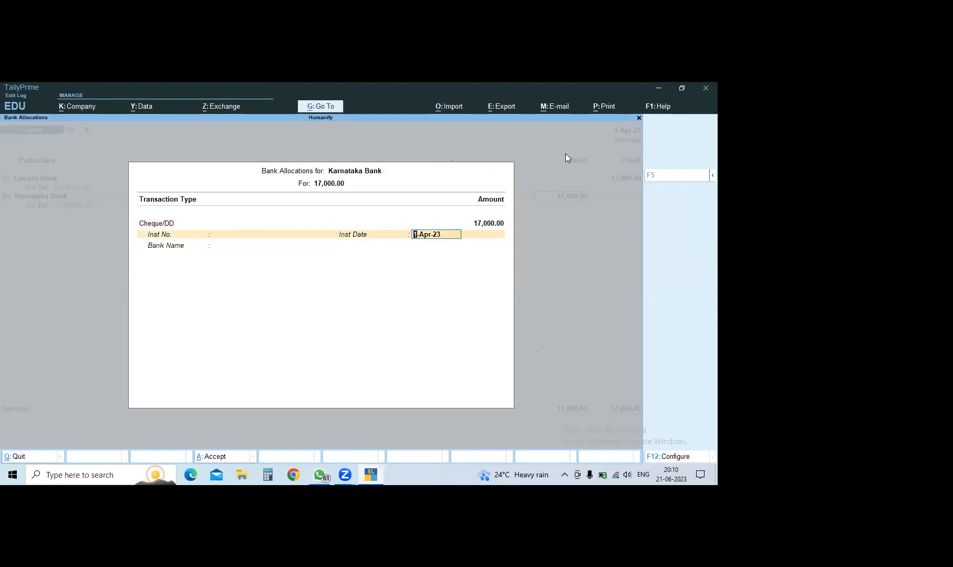
pyautogui.press('Return')
pyautogui.press('Return')
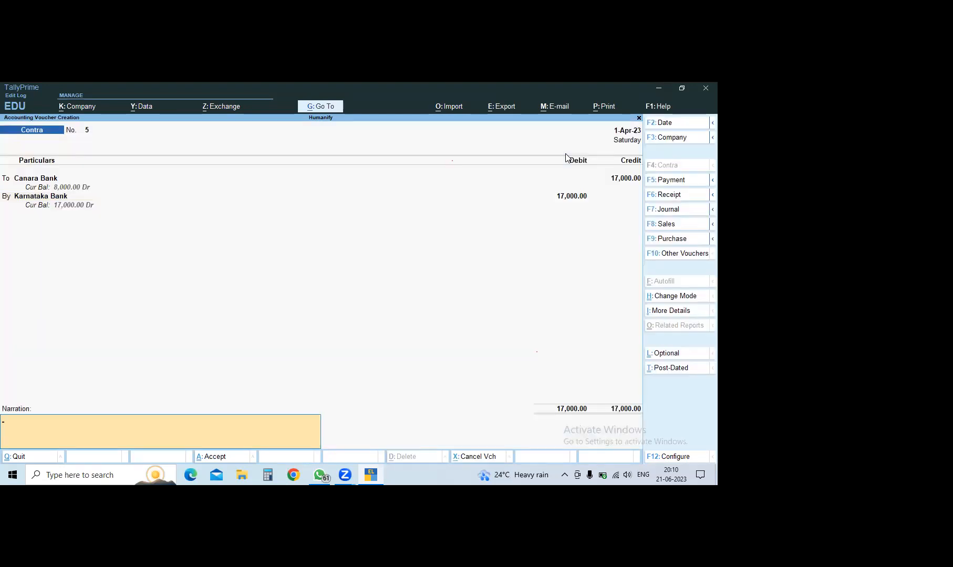
pyautogui.press('ctrl')
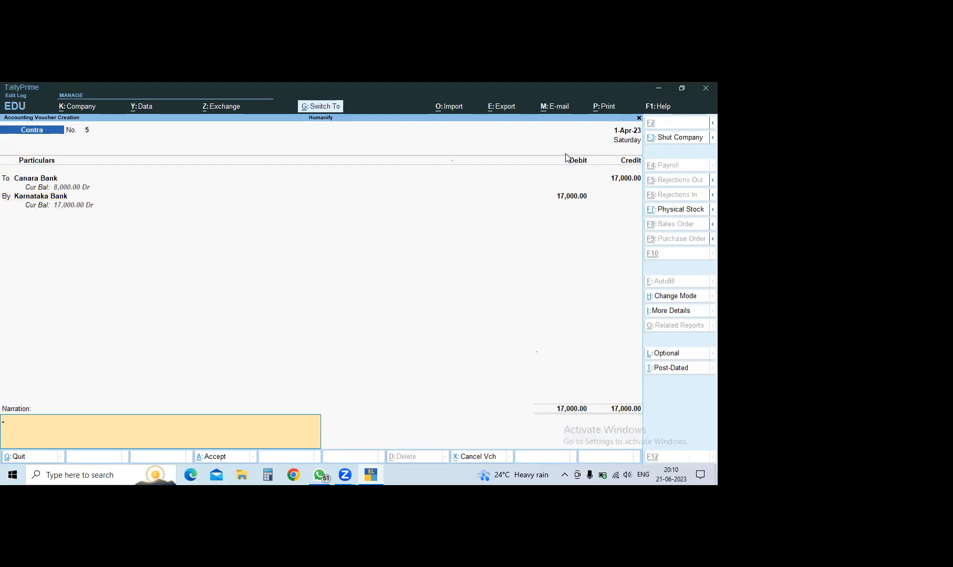
pyautogui.hotkey('ctrl', 'a')
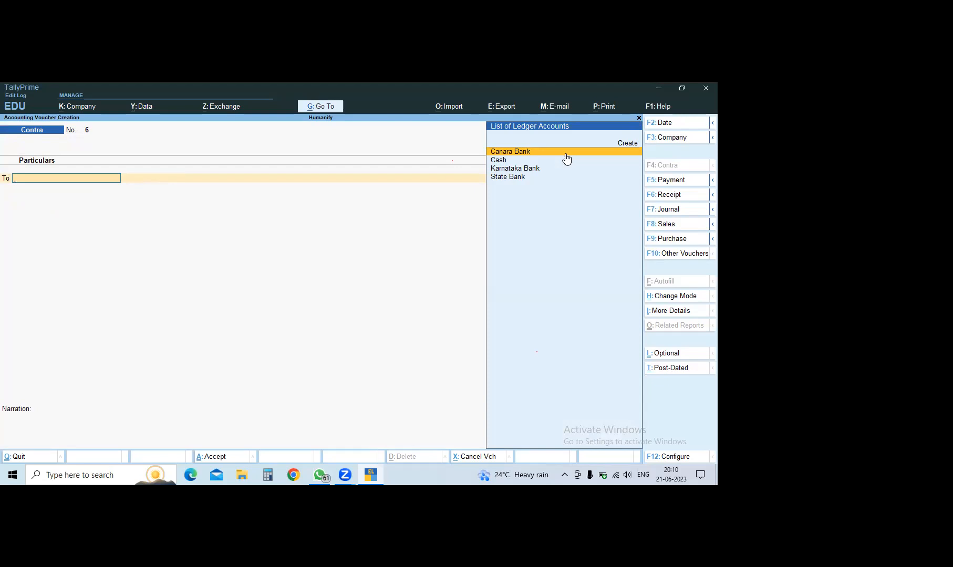
# Step: Switch to WhatsApp, open the Humanify Basic & Tally training group and look back through its messages for shared exercise material
pyautogui.click(314, 481)
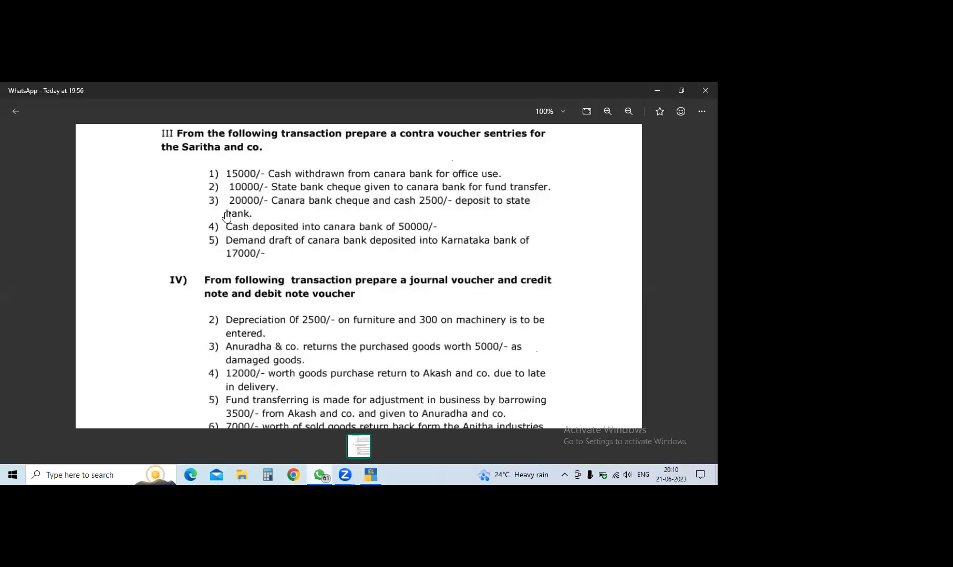
pyautogui.click(15, 111)
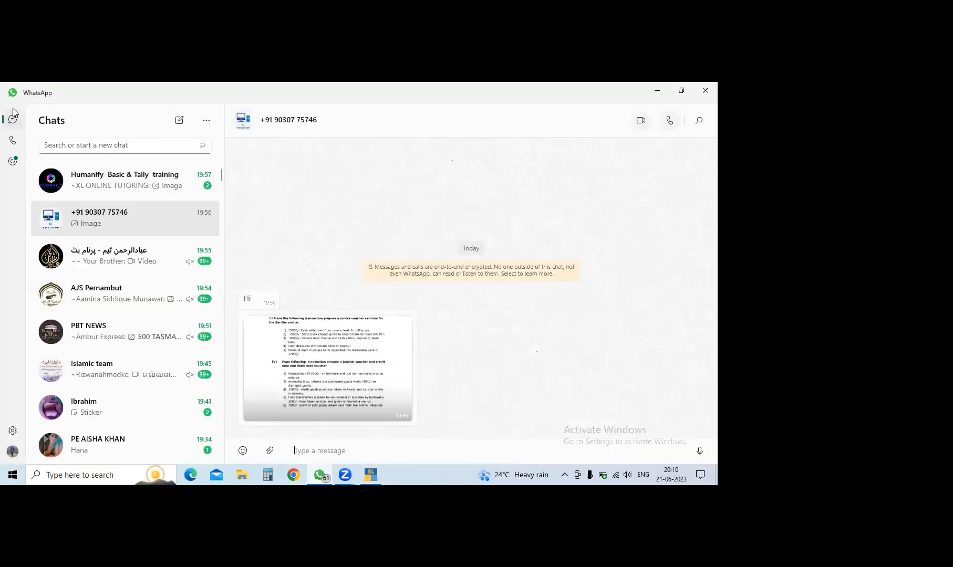
pyautogui.click(148, 188)
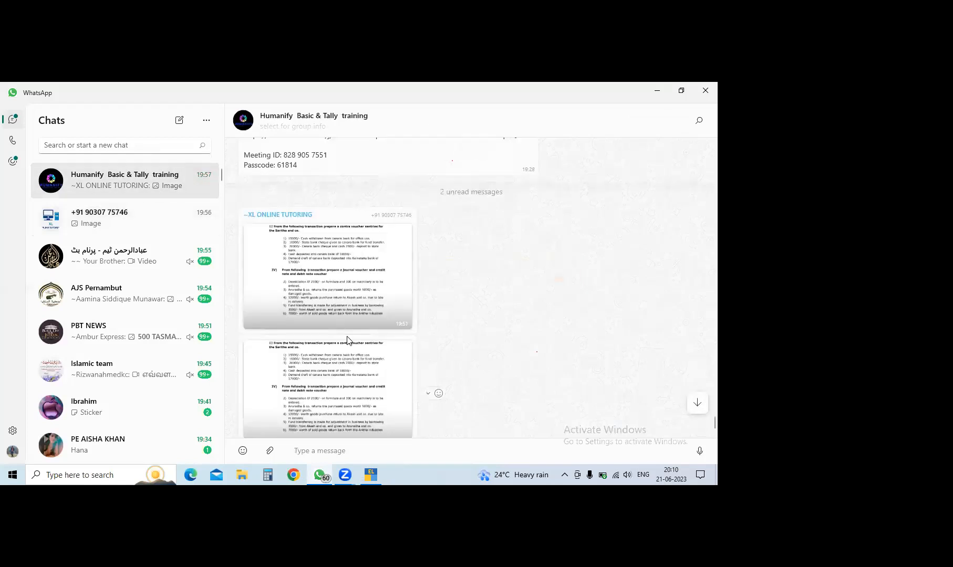
pyautogui.scroll(2, 346, 340)
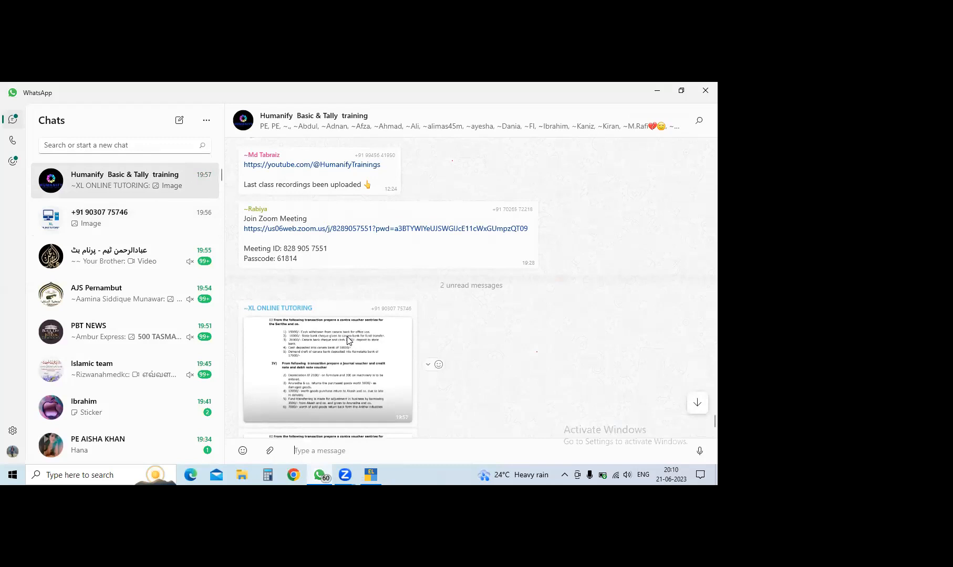
pyautogui.scroll(6, 347, 340)
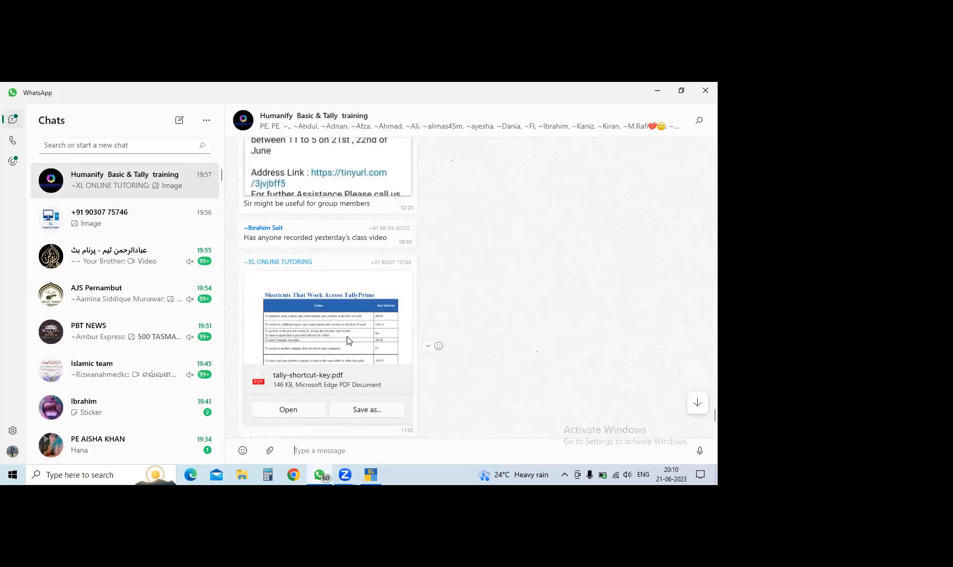
pyautogui.scroll(6, 347, 340)
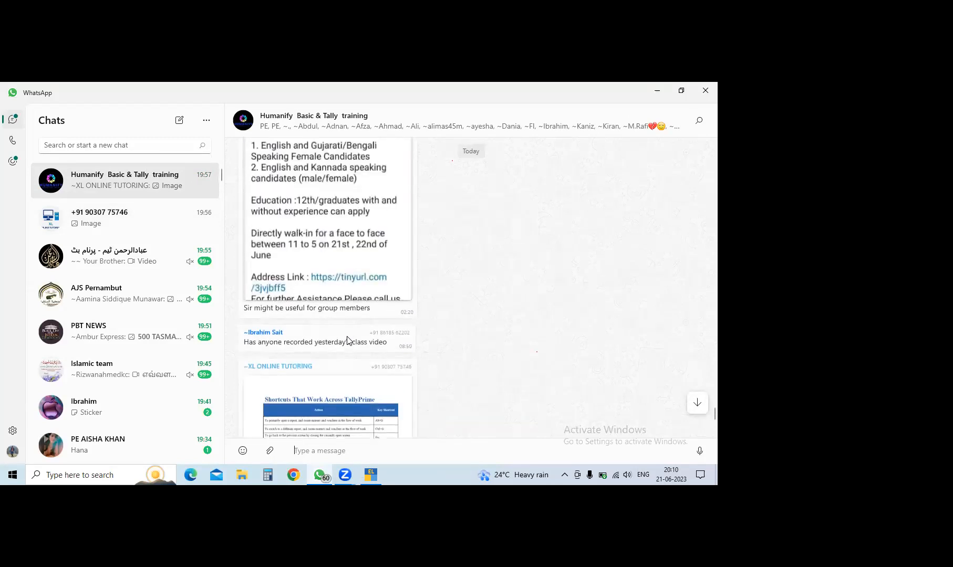
pyautogui.scroll(7, 346, 341)
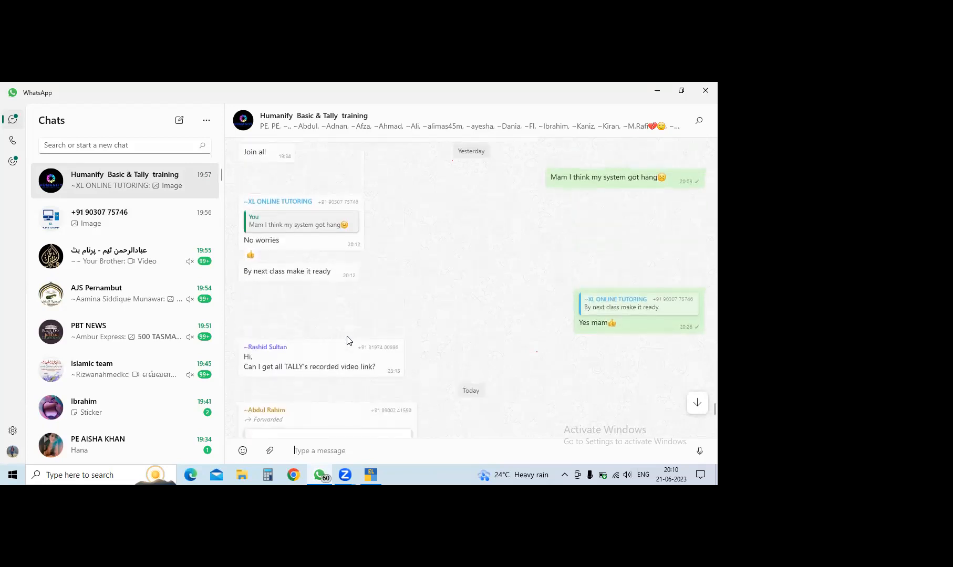
pyautogui.scroll(8, 347, 340)
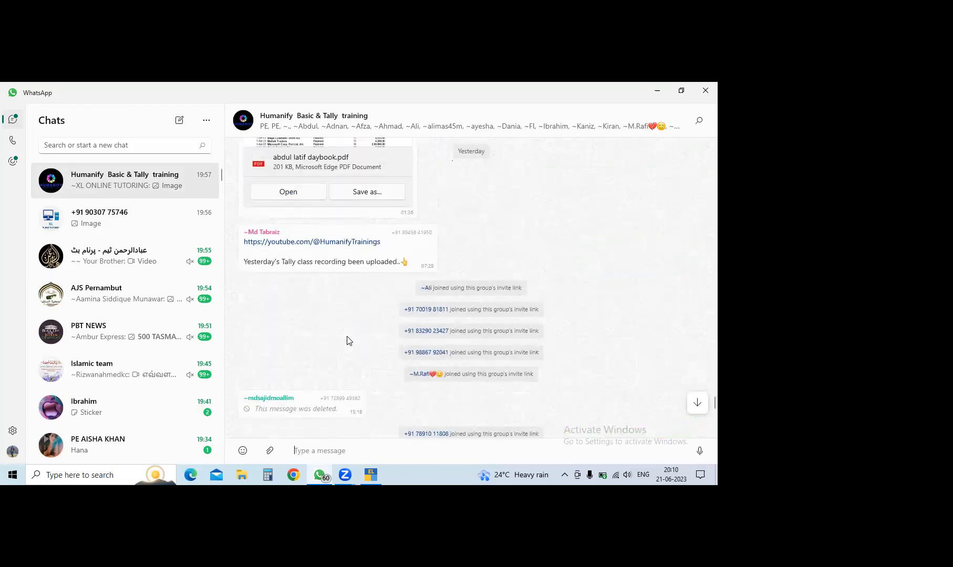
pyautogui.scroll(-4, 346, 340)
pyautogui.scroll(4, 346, 340)
pyautogui.scroll(3, 347, 339)
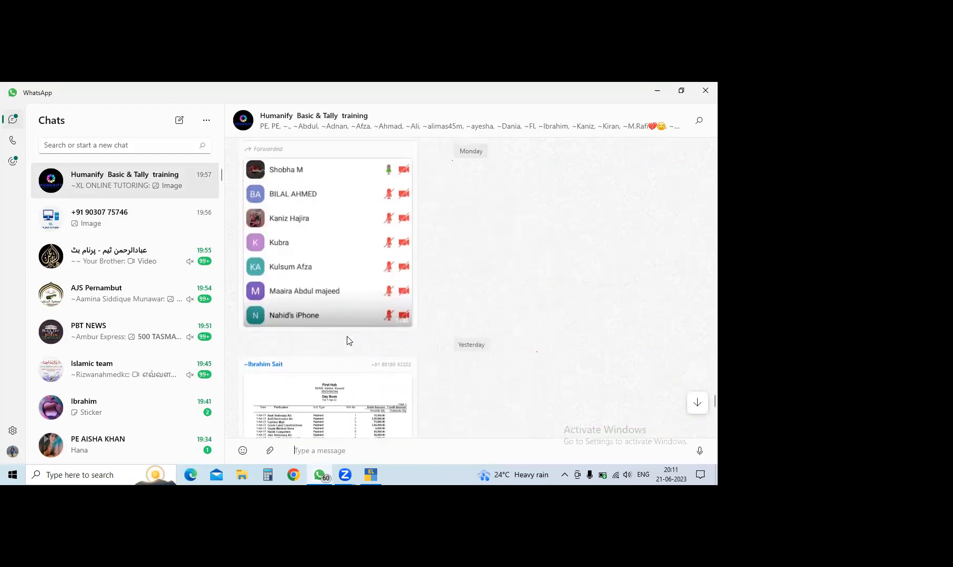
# Step: Look through the group's messages from the shared daybook PDF forward to today's two contra voucher exercise images
pyautogui.scroll(-7, 349, 340)
pyautogui.scroll(2, 346, 340)
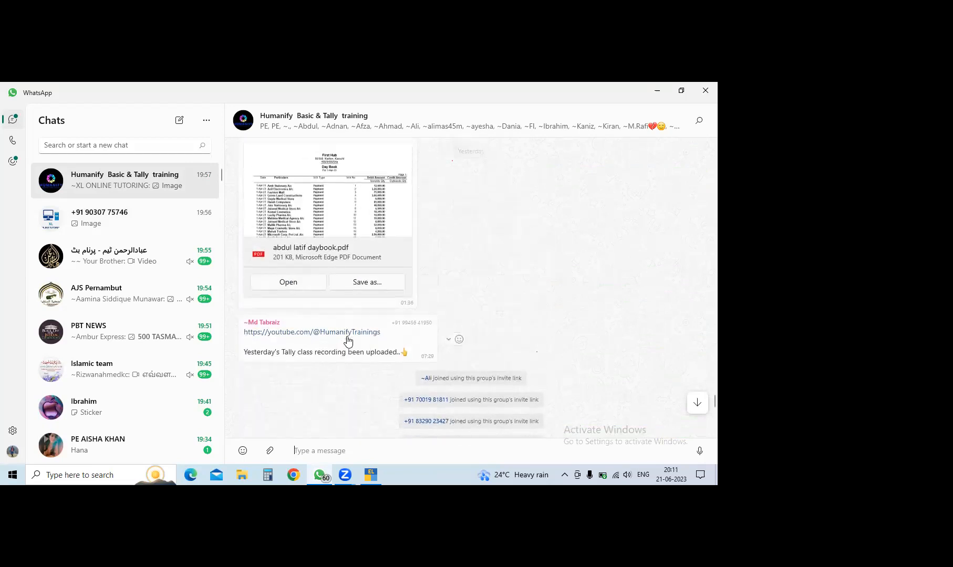
pyautogui.scroll(-2, 347, 340)
pyautogui.scroll(-3, 346, 436)
pyautogui.scroll(8, 345, 436)
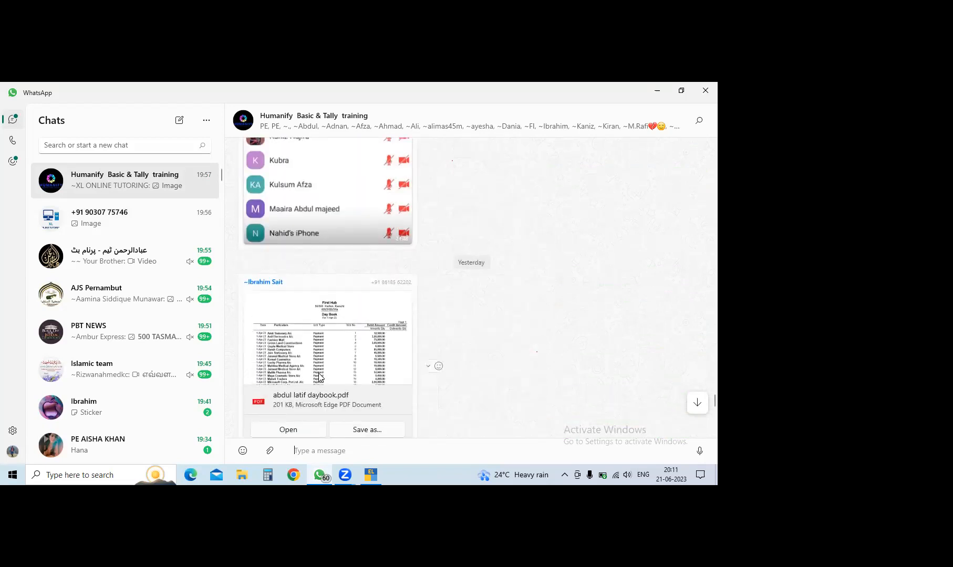
pyautogui.scroll(-3, 320, 376)
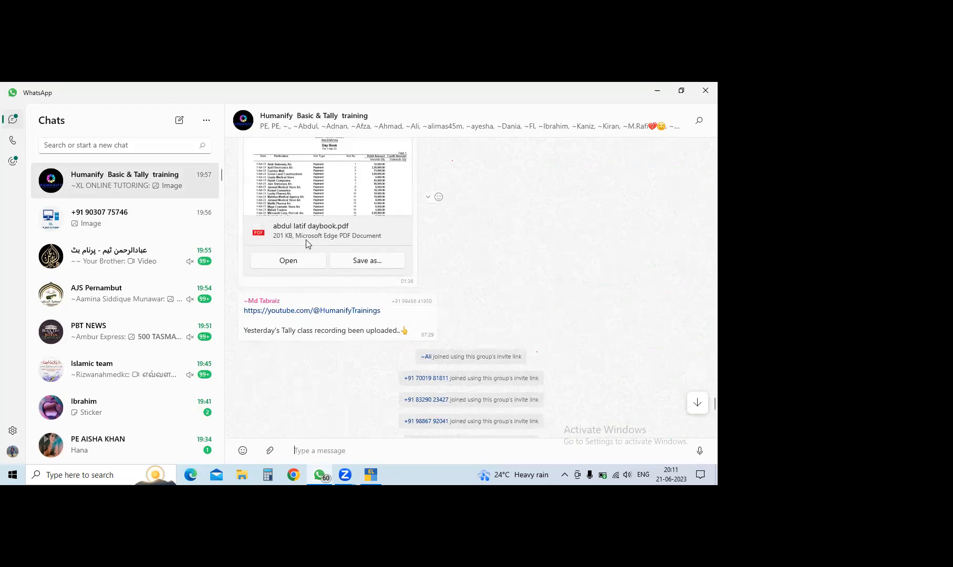
pyautogui.scroll(-3, 307, 244)
pyautogui.scroll(-10, 307, 243)
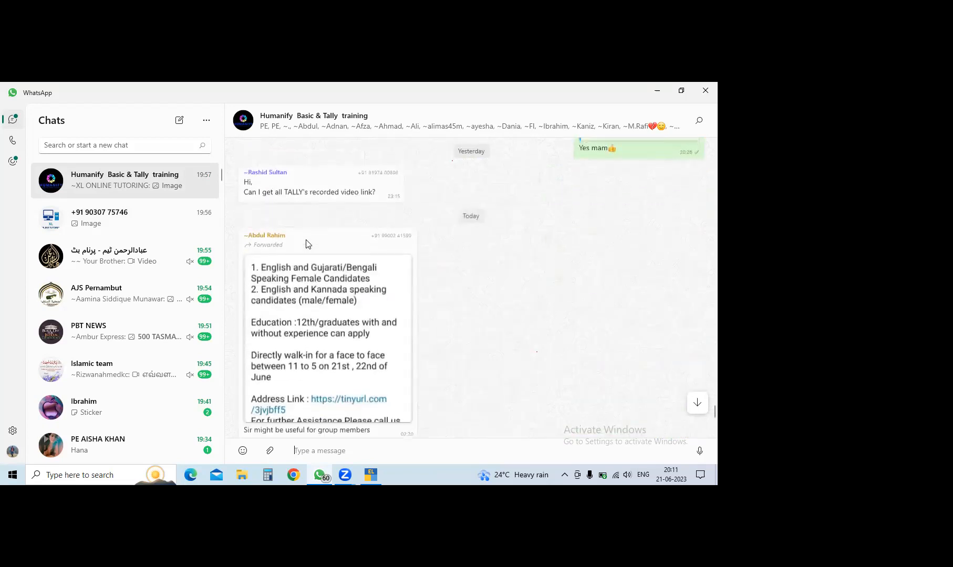
pyautogui.scroll(-2, 305, 244)
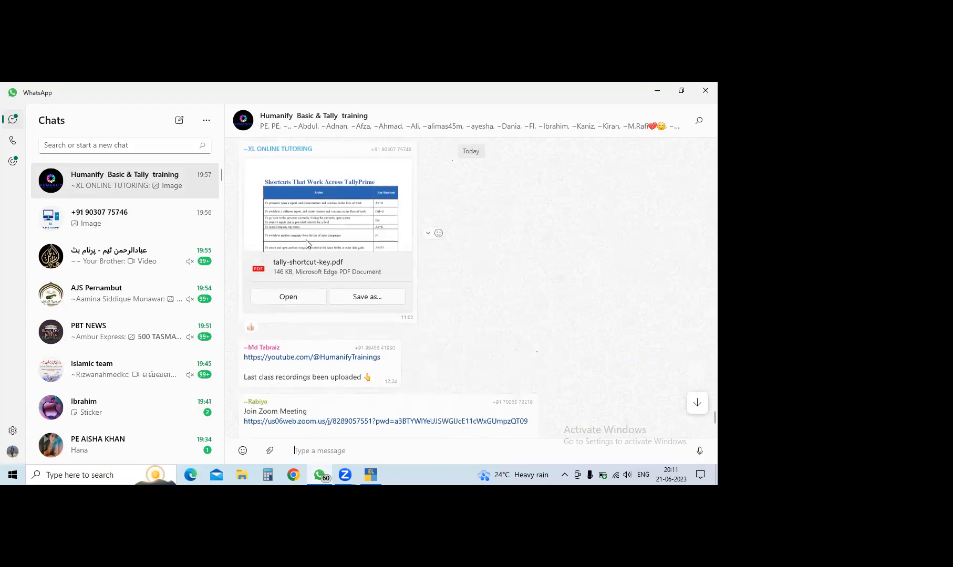
pyautogui.scroll(-8, 307, 243)
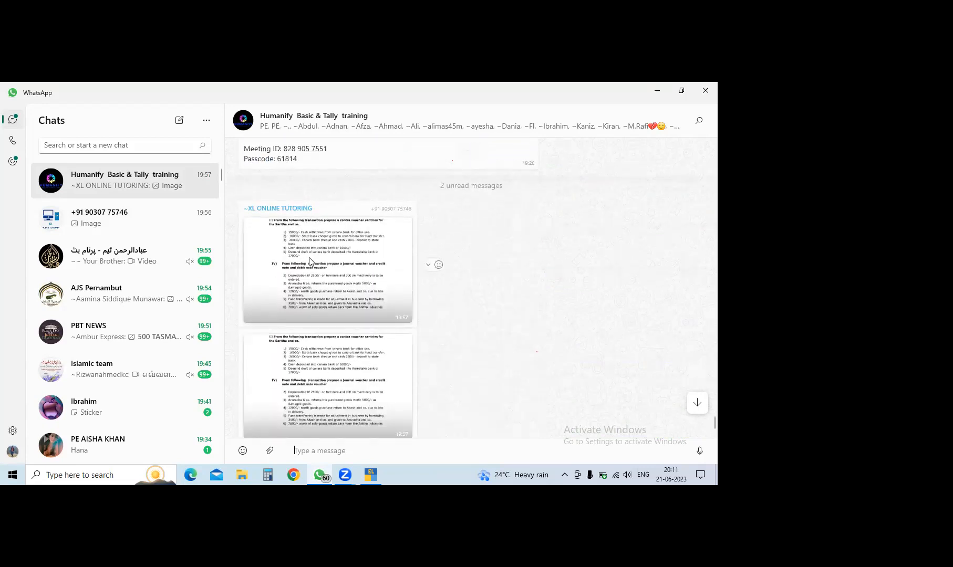
# Step: Find Monday's four shared exercise images and view the voucher problems page and the payment entries table
pyautogui.scroll(15, 309, 261)
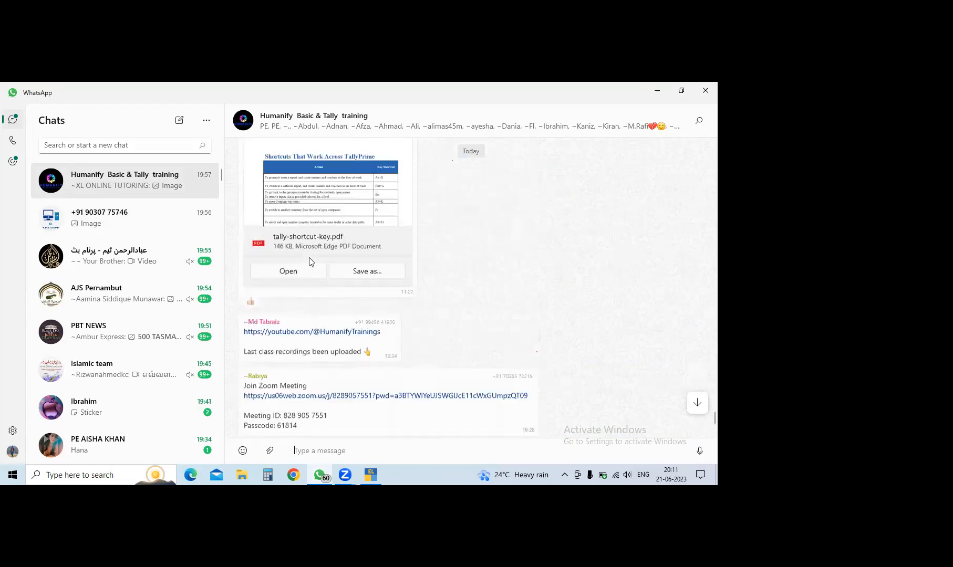
pyautogui.scroll(10, 309, 261)
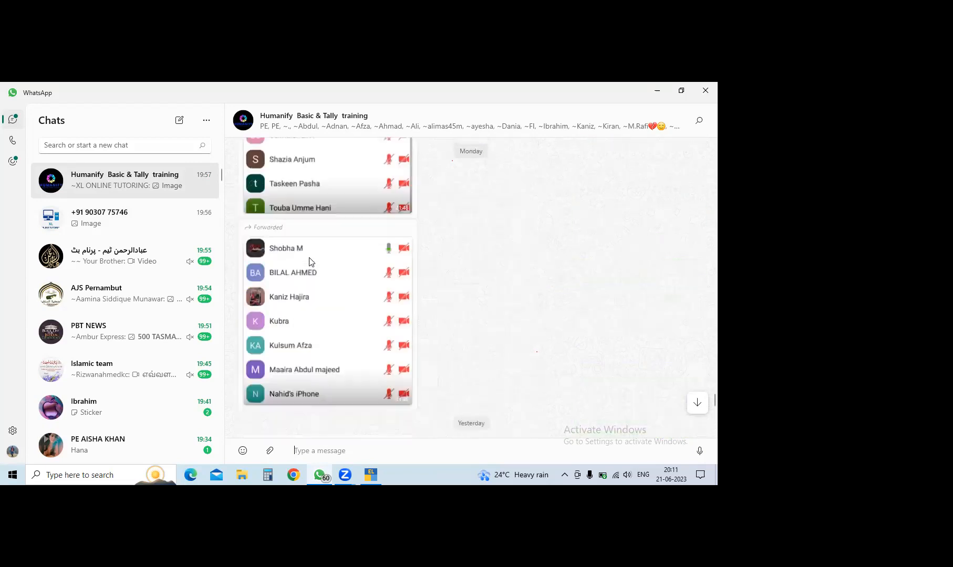
pyautogui.scroll(1, 309, 261)
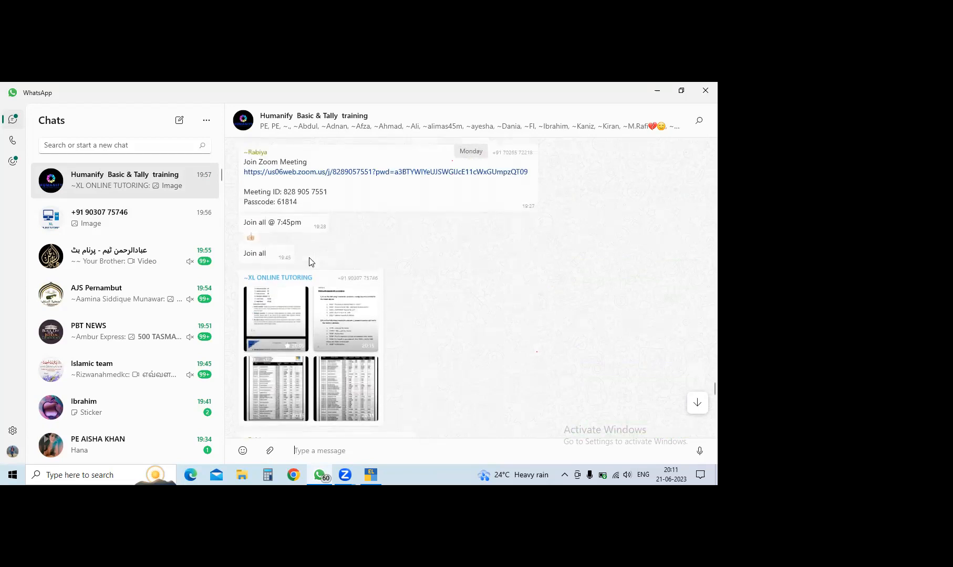
pyautogui.click(325, 310)
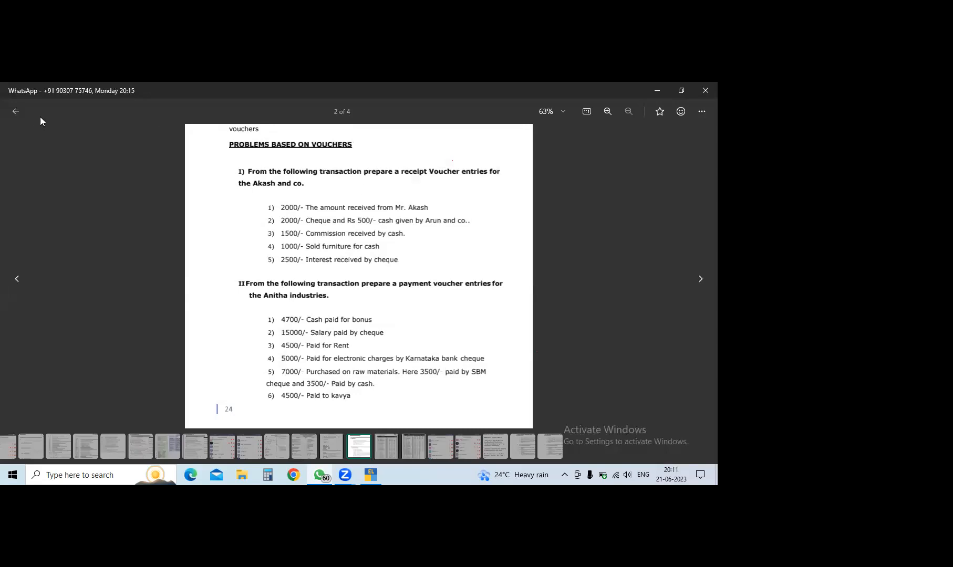
pyautogui.click(16, 112)
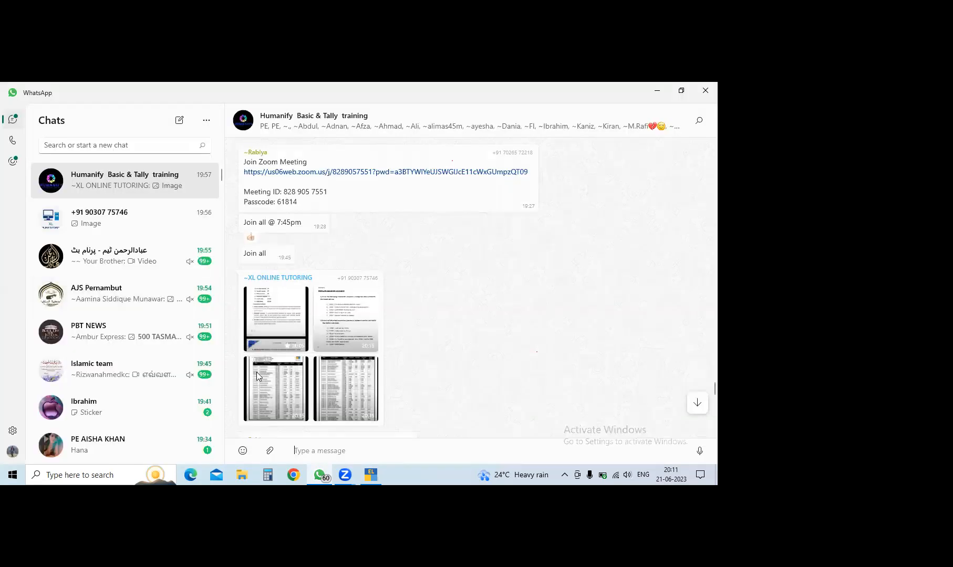
pyautogui.click(268, 378)
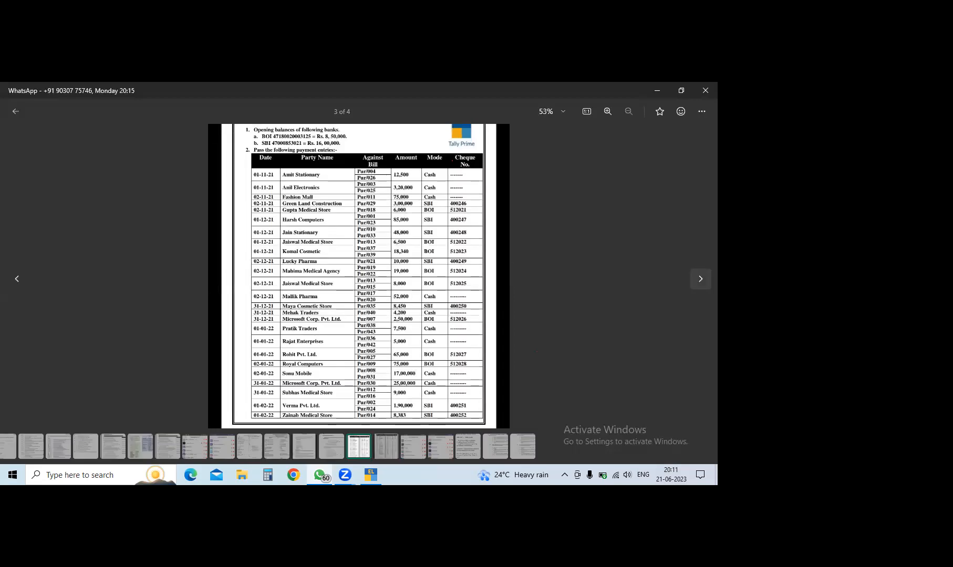
pyautogui.press('Escape')
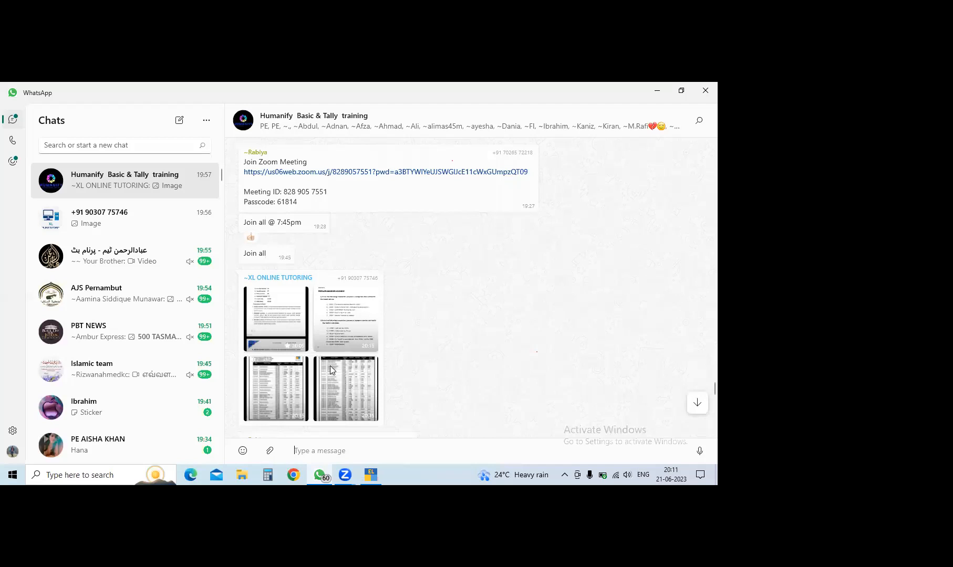
# Step: Open the fourth of Monday's images and examine its receipt entries table up close and as a whole
pyautogui.click(344, 386)
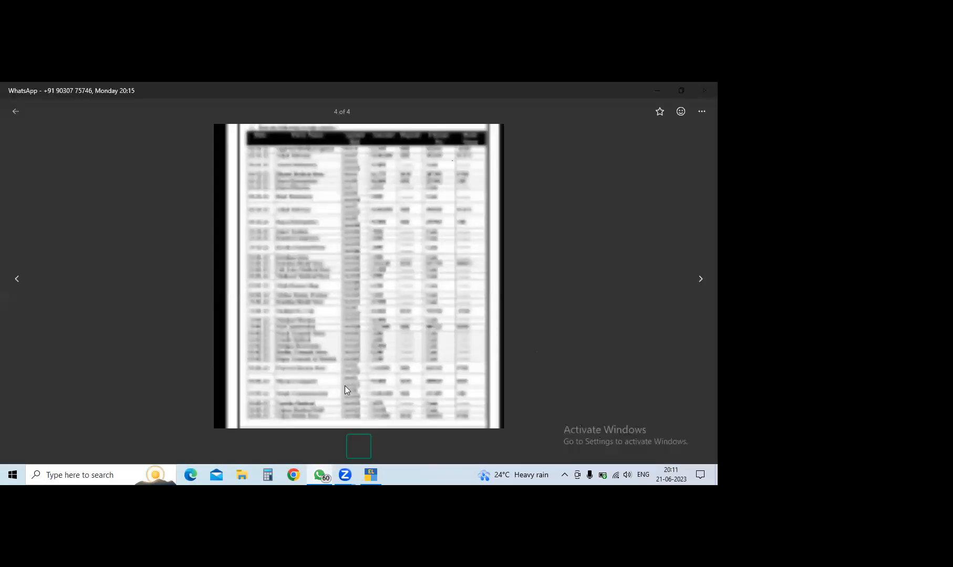
pyautogui.scroll(4, 342, 306)
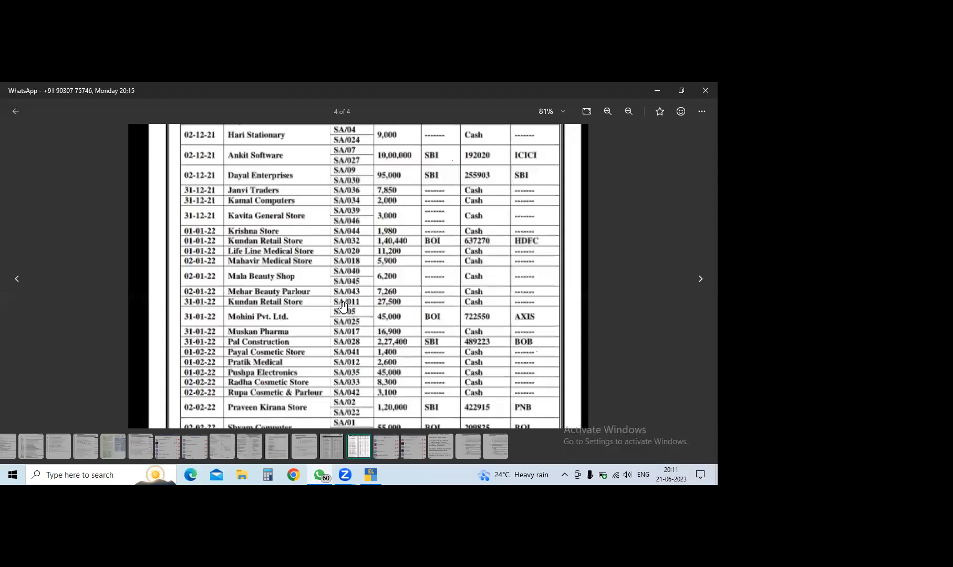
pyautogui.scroll(2, 343, 307)
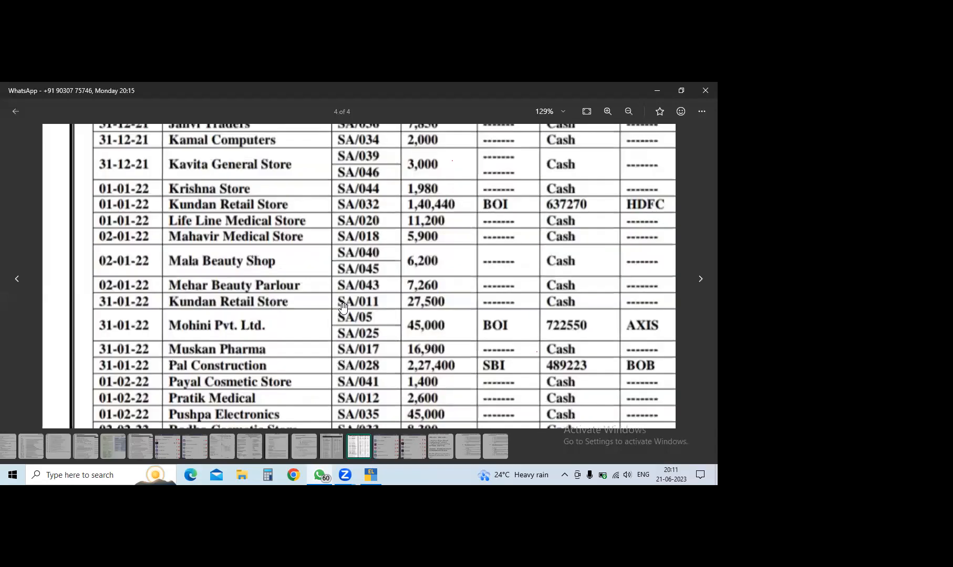
pyautogui.scroll(-4, 342, 307)
pyautogui.scroll(2, 342, 314)
pyautogui.scroll(-1, 342, 313)
pyautogui.scroll(-3, 349, 247)
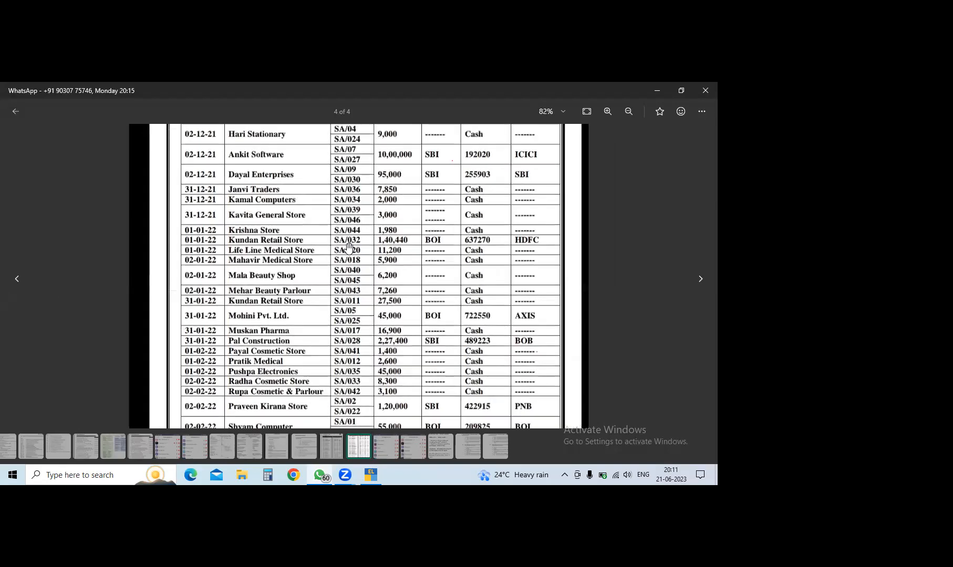
pyautogui.scroll(1, 349, 247)
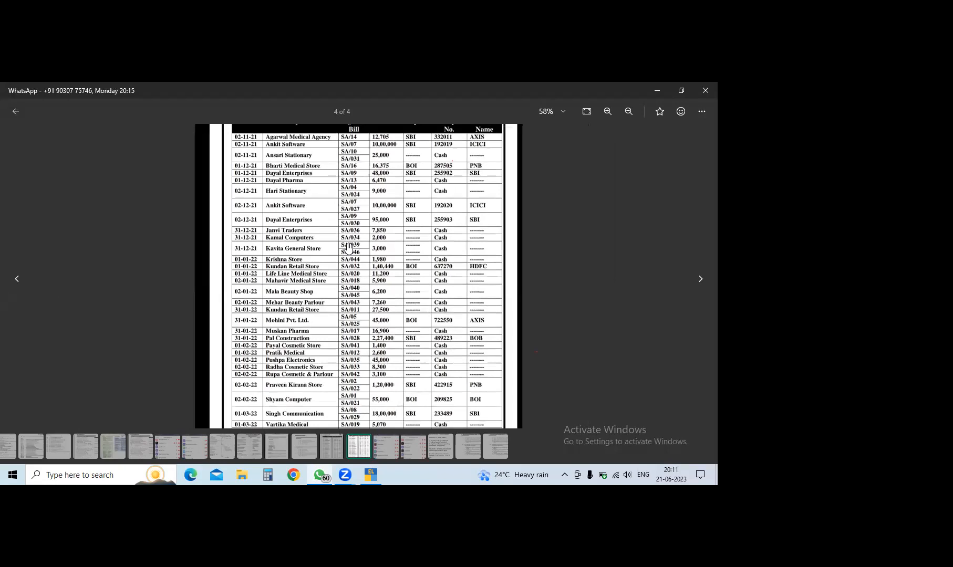
pyautogui.scroll(-1, 349, 246)
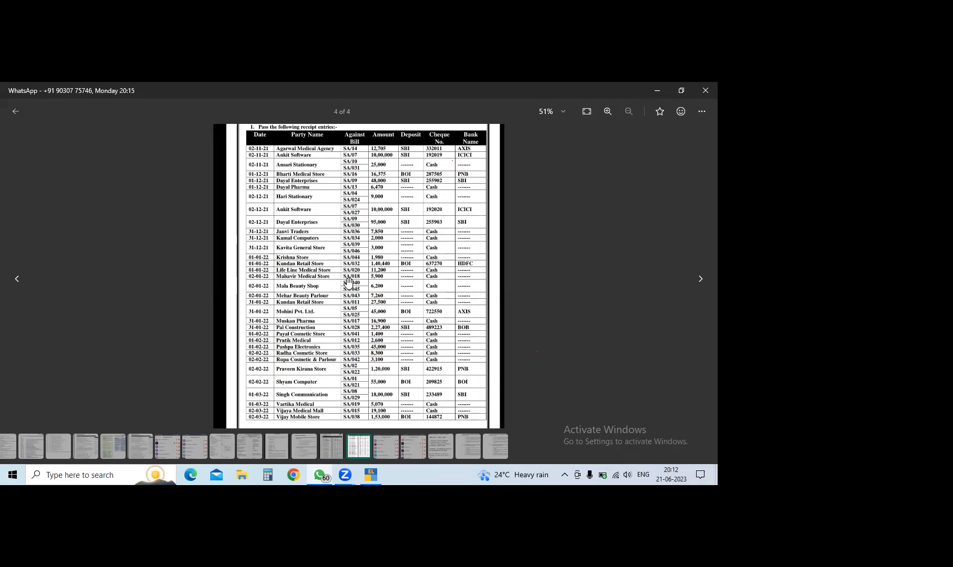
# Step: Switch to TallyPrime, start a new ledger from contra voucher 6's To line and name it Axis Bank
pyautogui.click(370, 477)
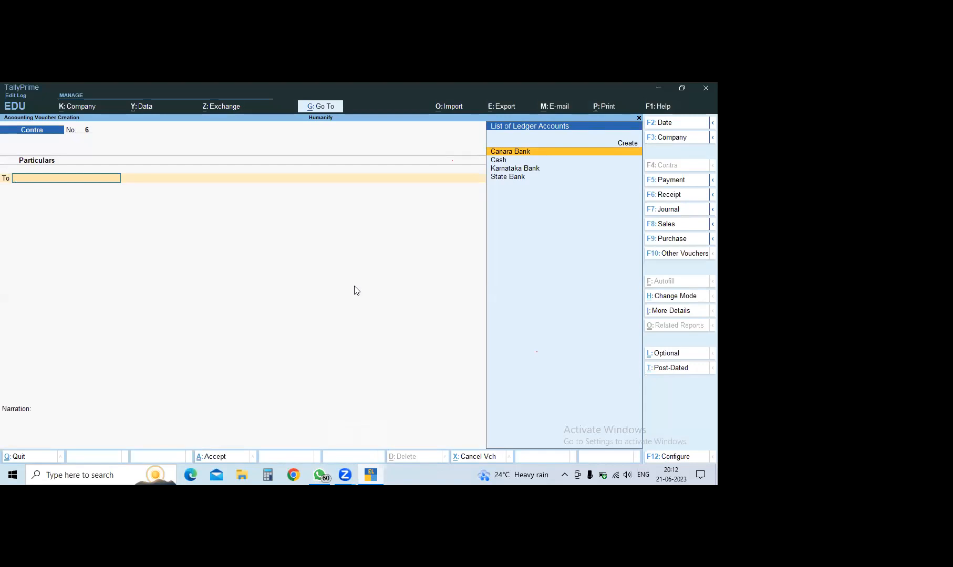
pyautogui.press('Down')
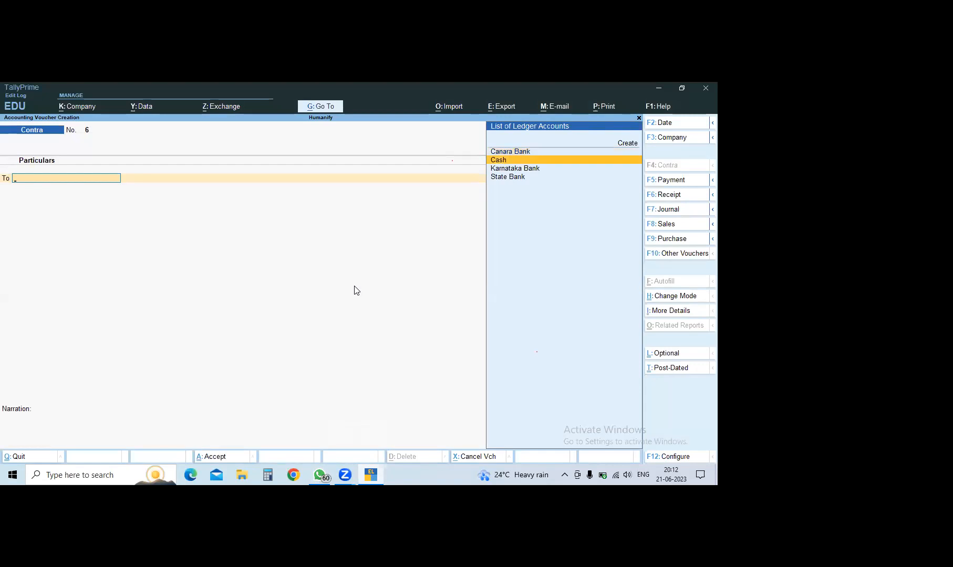
pyautogui.press('ctrl')
pyautogui.hotkey('alt', 'c')
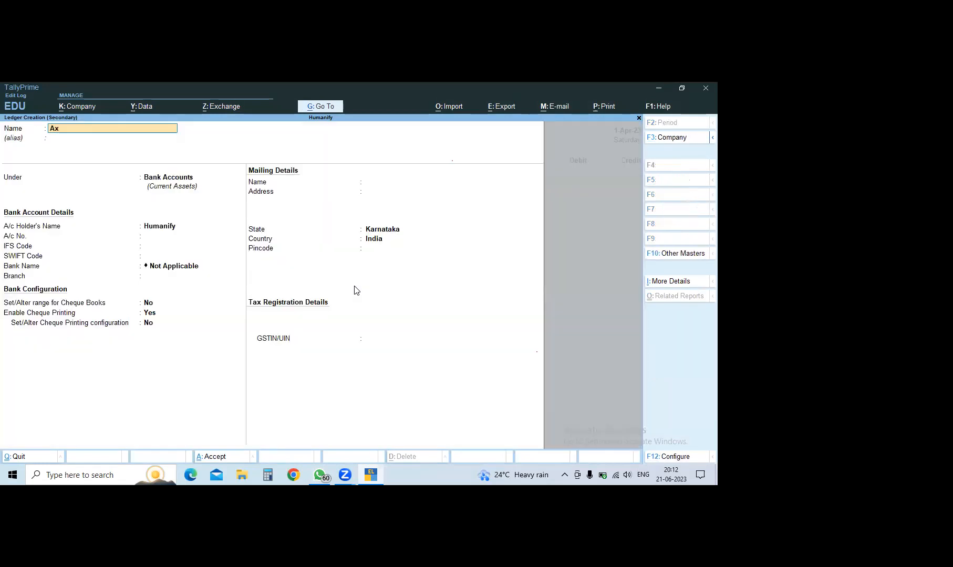
pyautogui.write('Axis Bank')
pyautogui.press('Return')
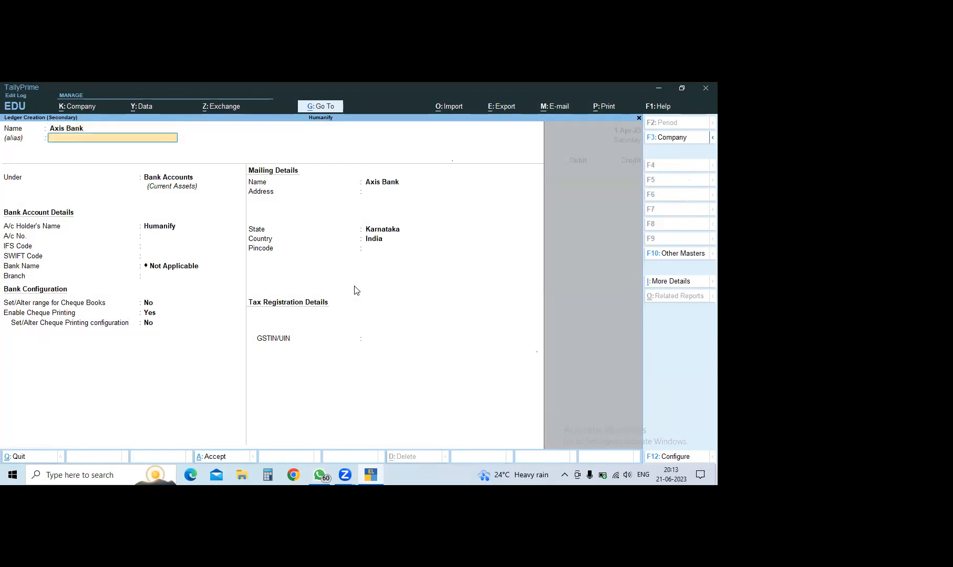
# Step: Save the Axis Bank ledger under Bank Accounts with Humanify as account holder and the remaining bank details at their defaults
pyautogui.press('Return')
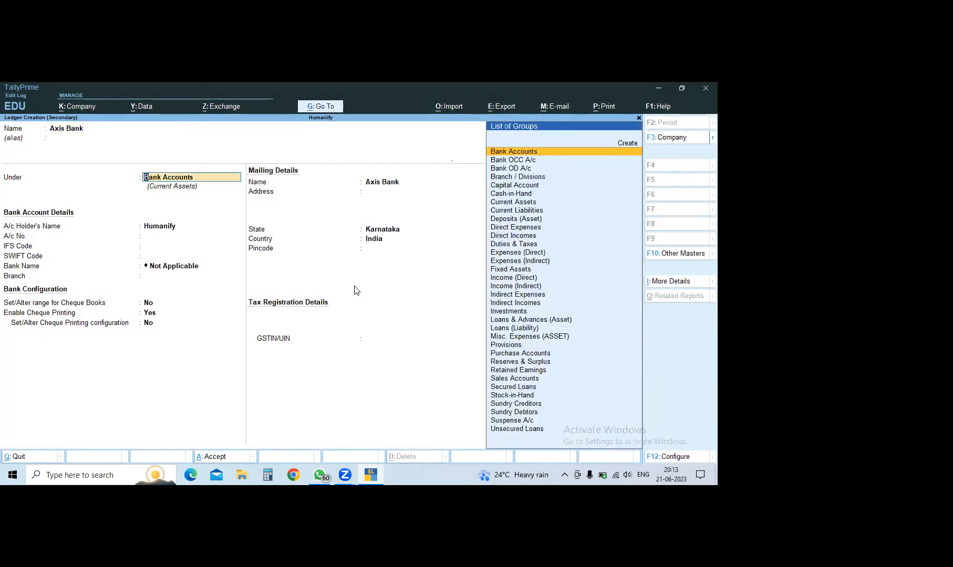
pyautogui.press('Return')
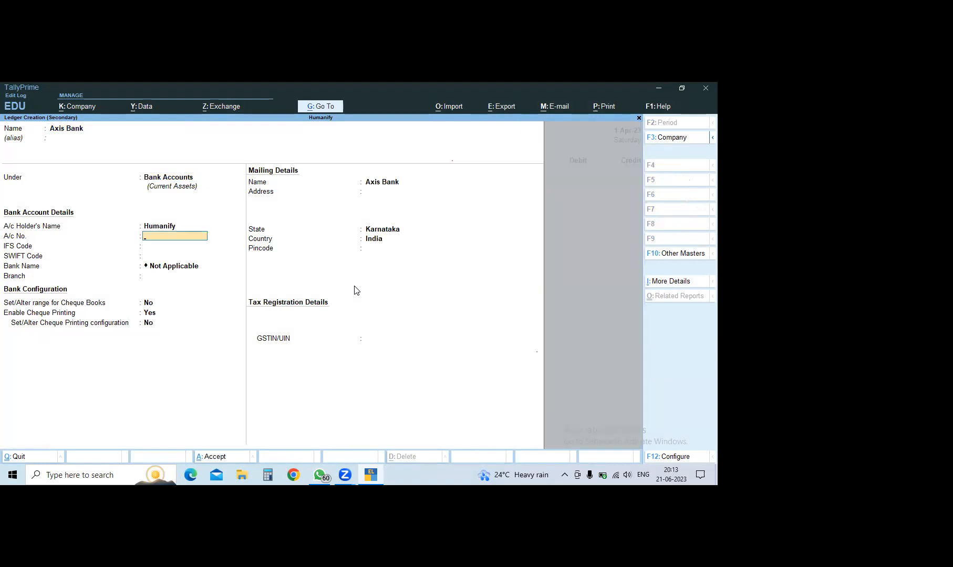
pyautogui.press('Return')
pyautogui.press('Return')
pyautogui.press('ctrl')
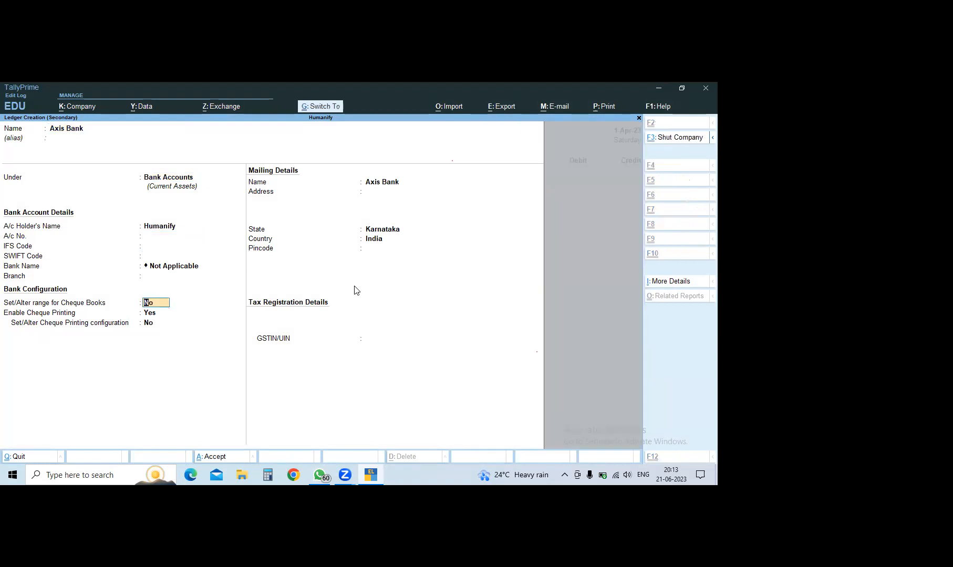
pyautogui.hotkey('ctrl', 'a')
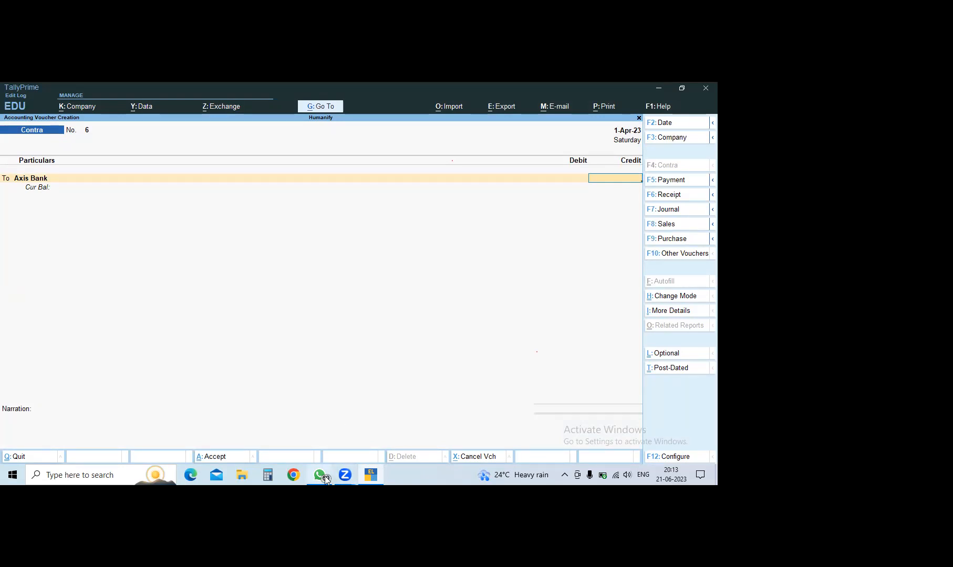
# Step: Look up the first receipt amount in WhatsApp's table, and credit Axis Bank with 12705 in TallyPrime's contra voucher 6
pyautogui.moveTo(325, 479)
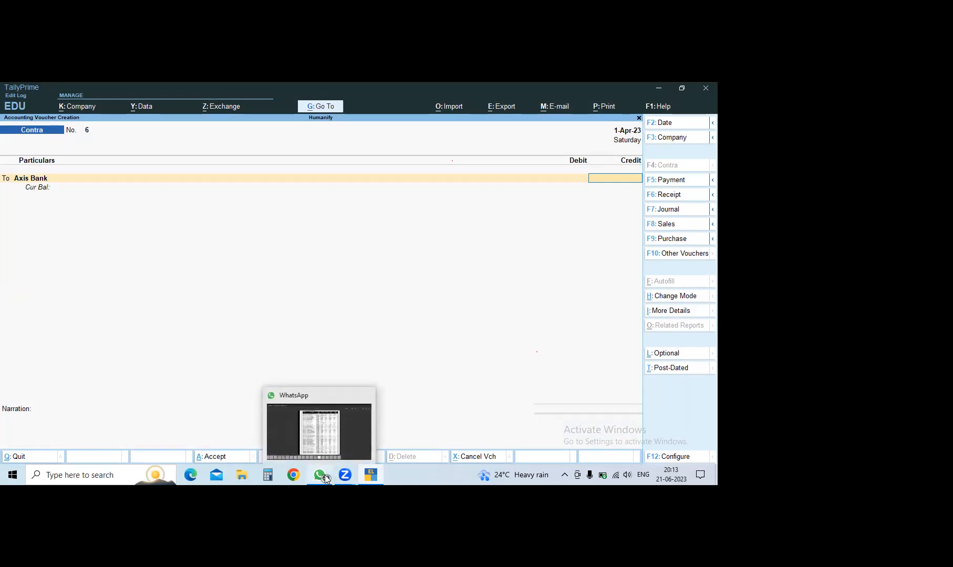
pyautogui.click(319, 434)
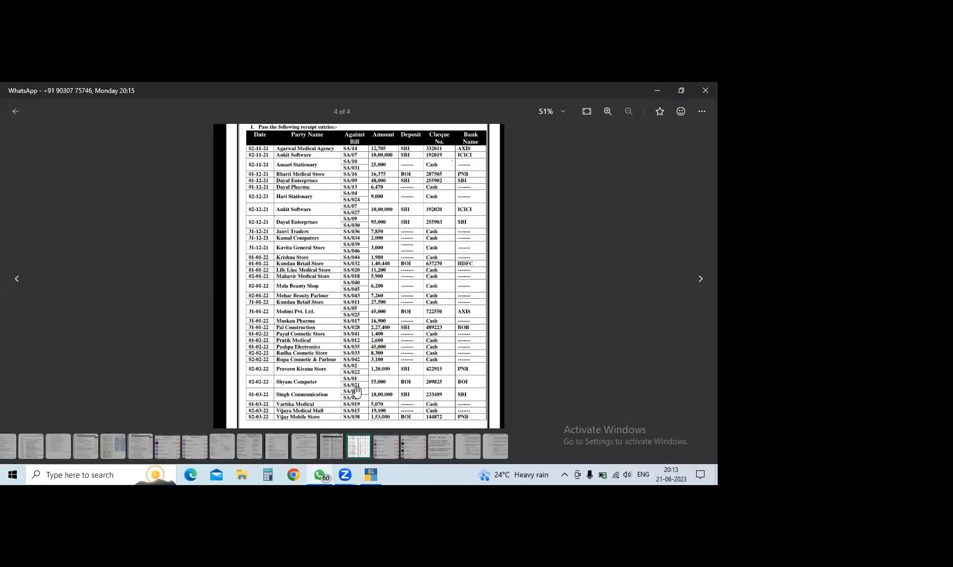
pyautogui.click(370, 475)
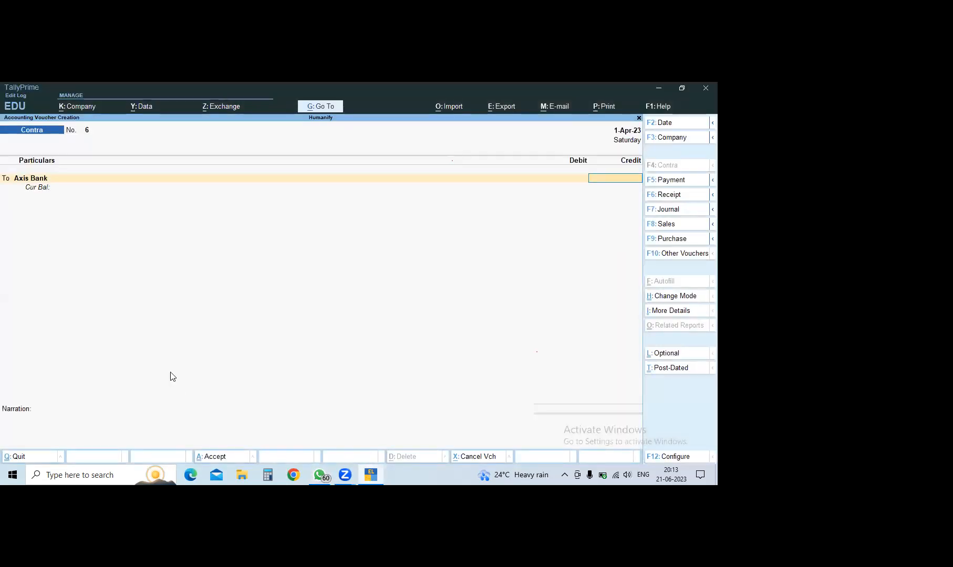
pyautogui.write('12705')
pyautogui.press('Return')
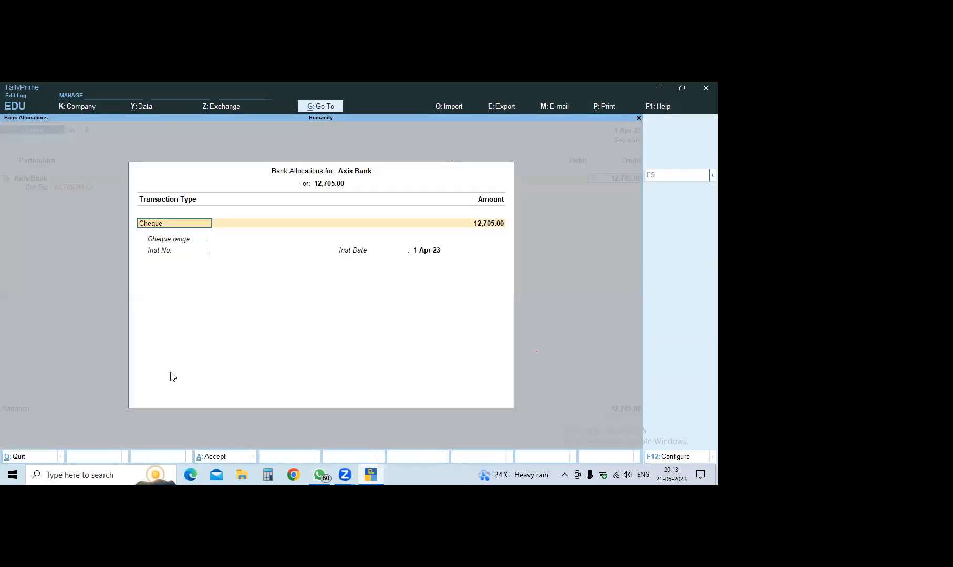
# Step: Allocate Axis Bank's 12,705.00 as a cheque with instrument number 332011 from WhatsApp's receipt table, dated 1-Apr-23
pyautogui.press('Return')
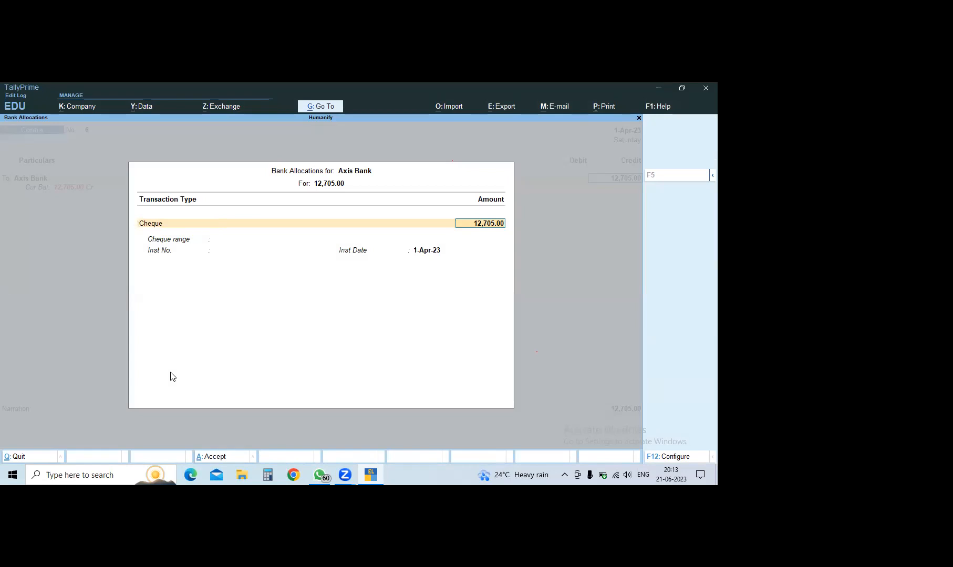
pyautogui.press('Return')
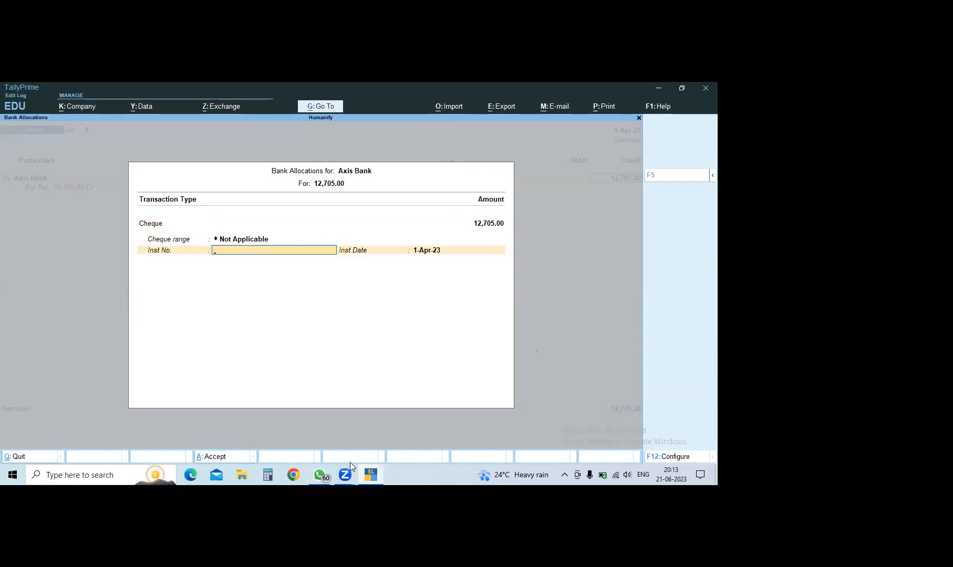
pyautogui.moveTo(314, 485)
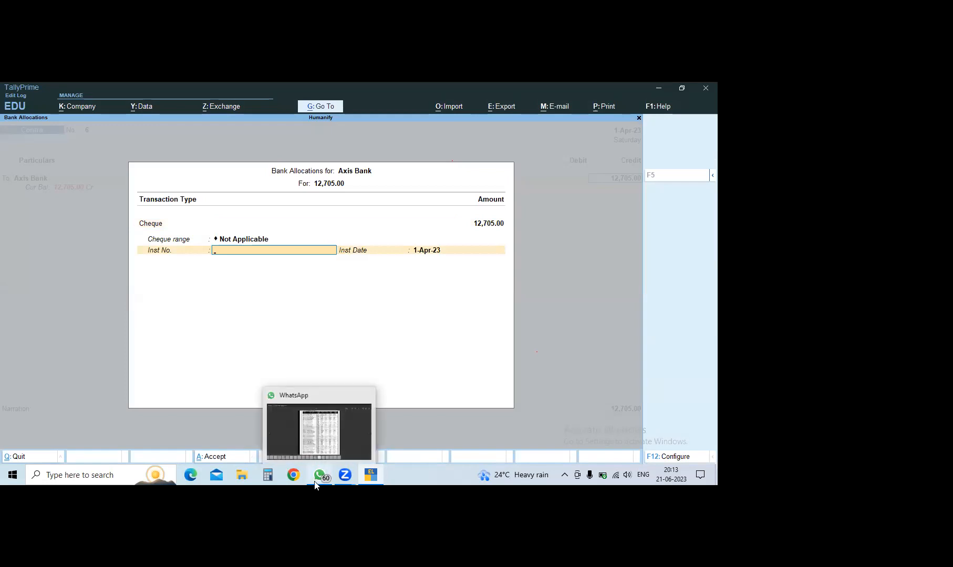
pyautogui.click(316, 450)
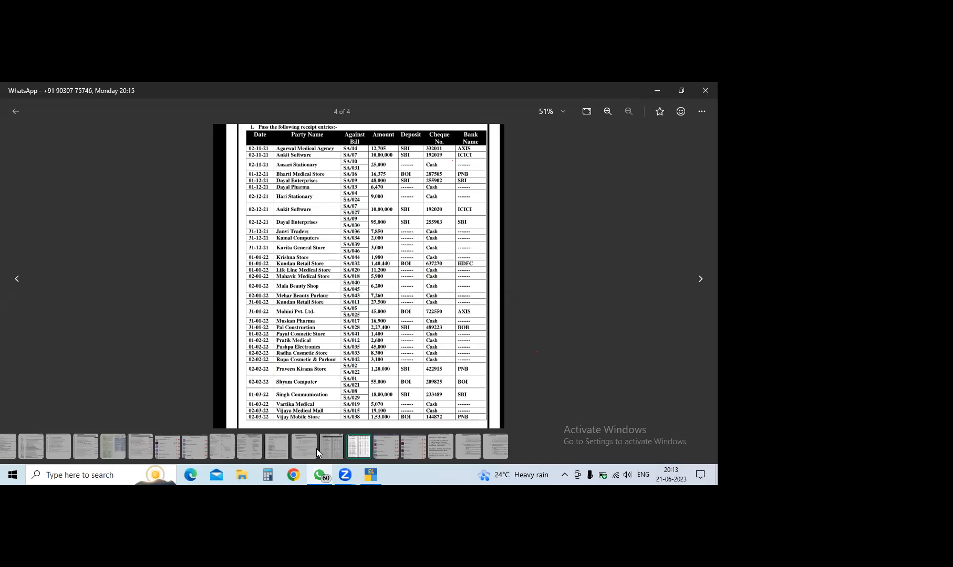
pyautogui.click(367, 472)
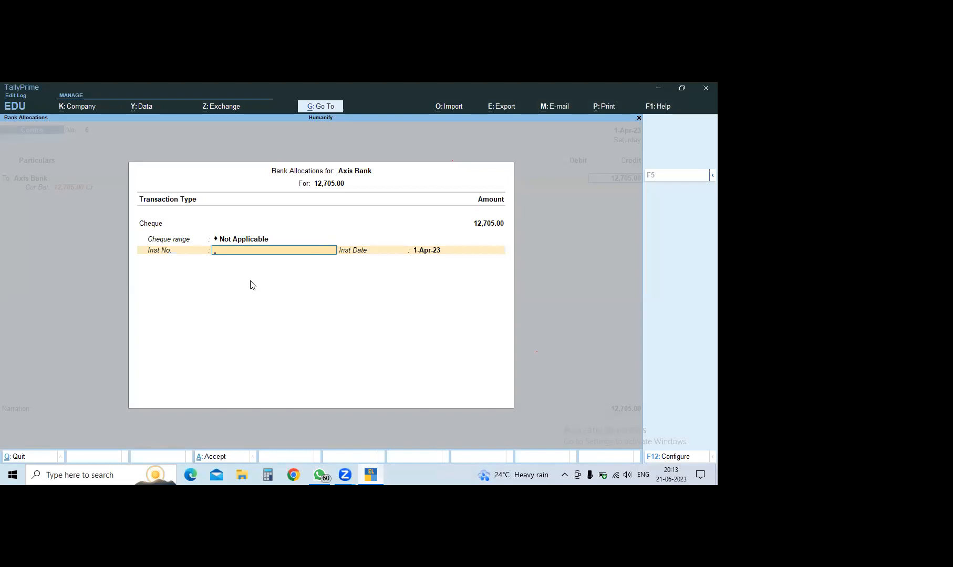
pyautogui.write('332011')
pyautogui.press('Return')
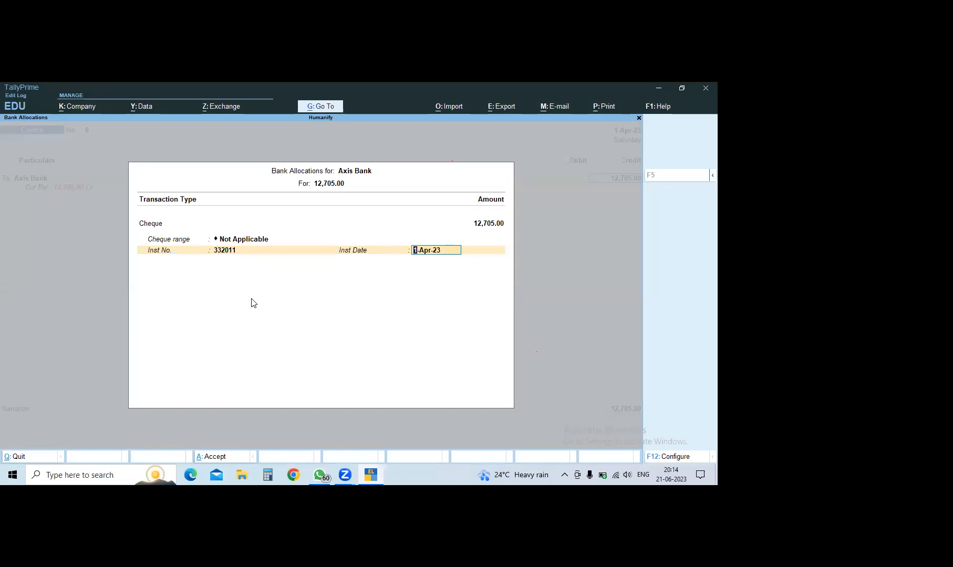
pyautogui.press('Return')
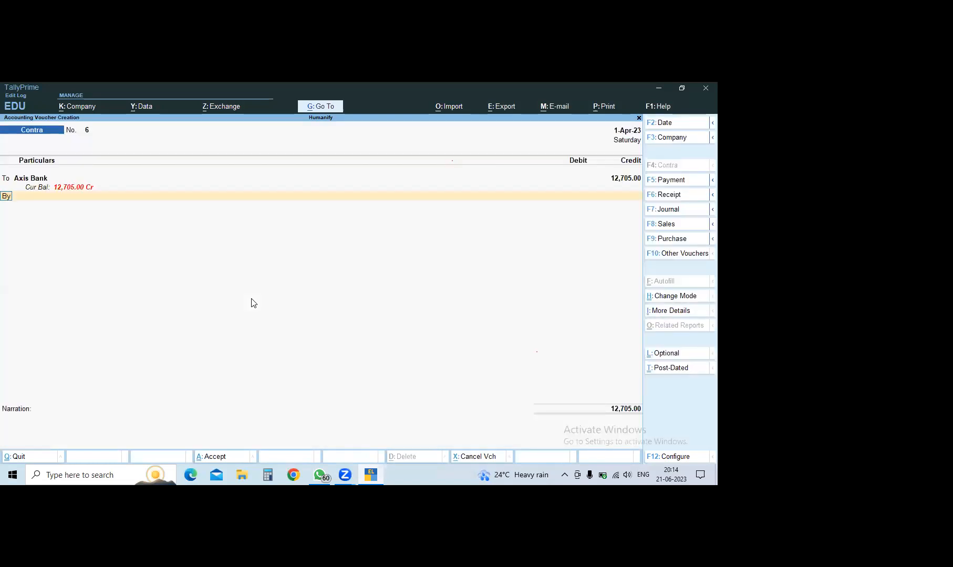
# Step: Debit State Bank with 12,705.00 on contra voucher 6's By line and save the voucher without a narration
pyautogui.press('Return')
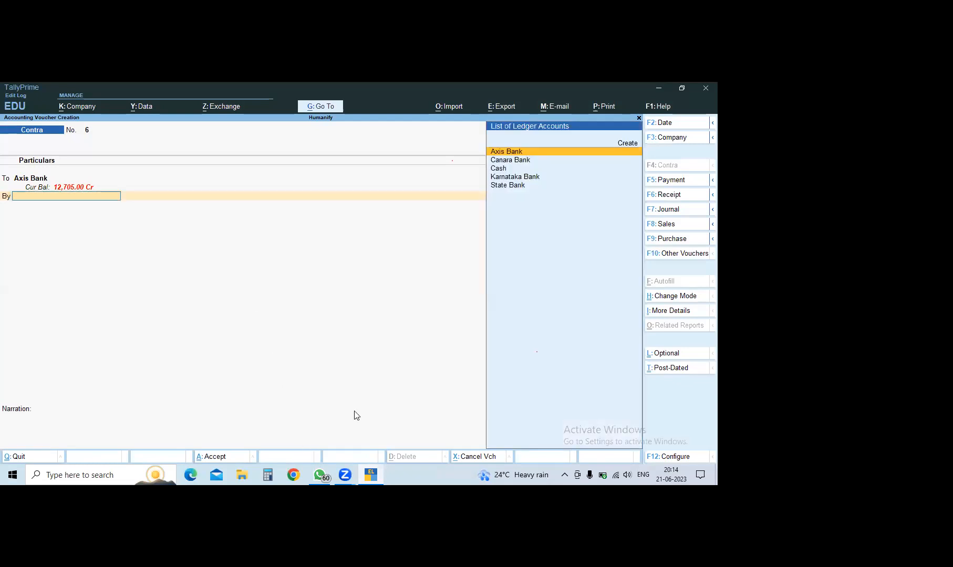
pyautogui.press('Down')
pyautogui.press('Down')
pyautogui.press('Down')
pyautogui.press('Down')
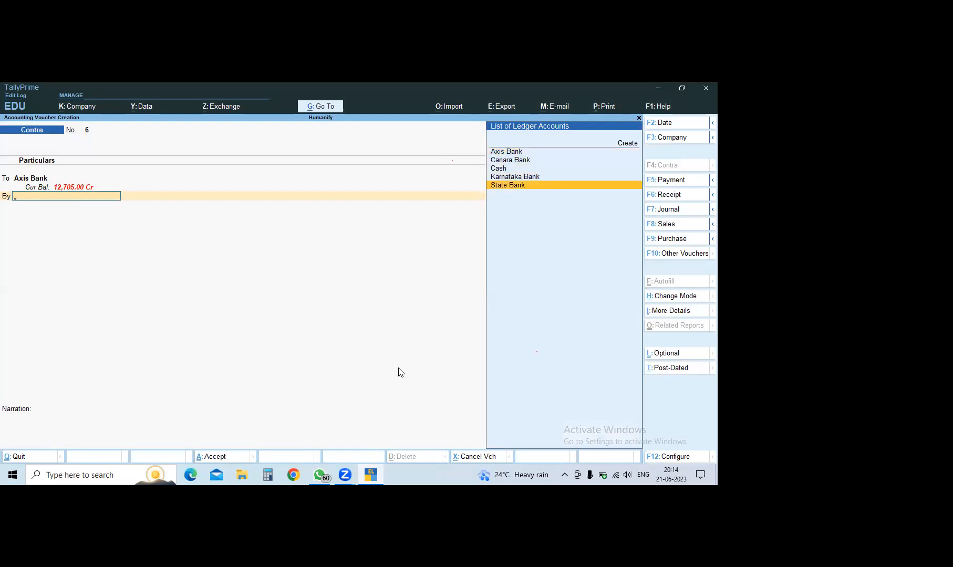
pyautogui.press('Return')
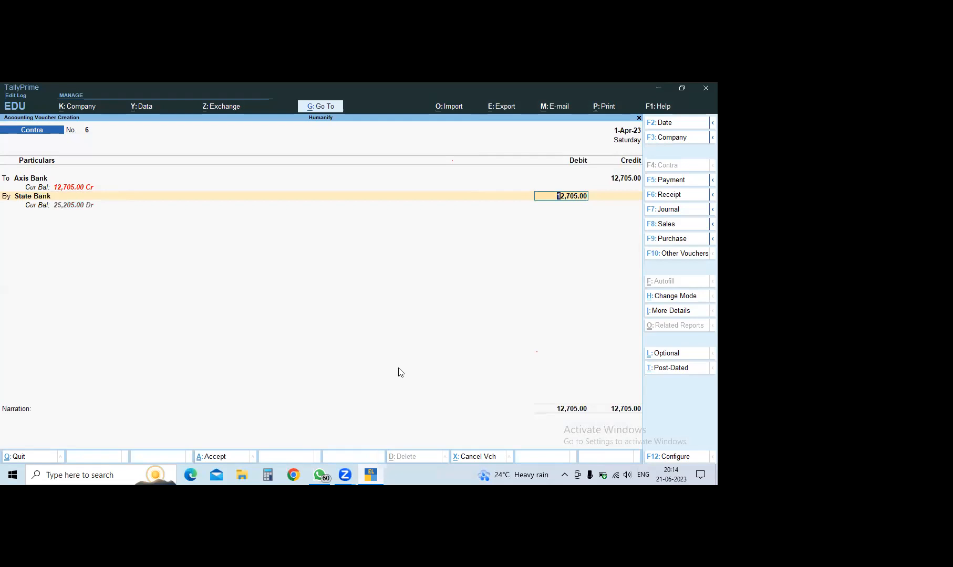
pyautogui.press('Return')
pyautogui.press('Return')
pyautogui.press('Return')
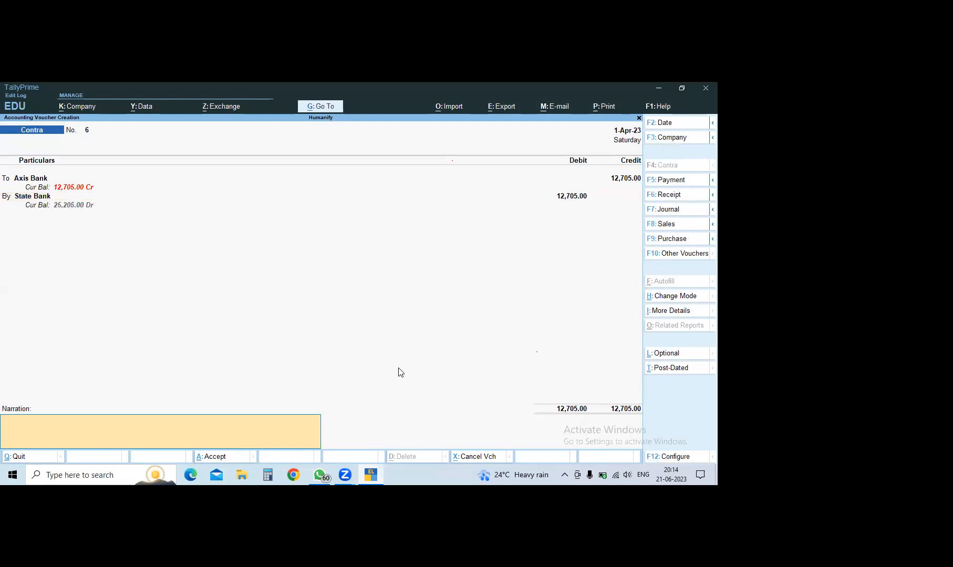
pyautogui.press('Return')
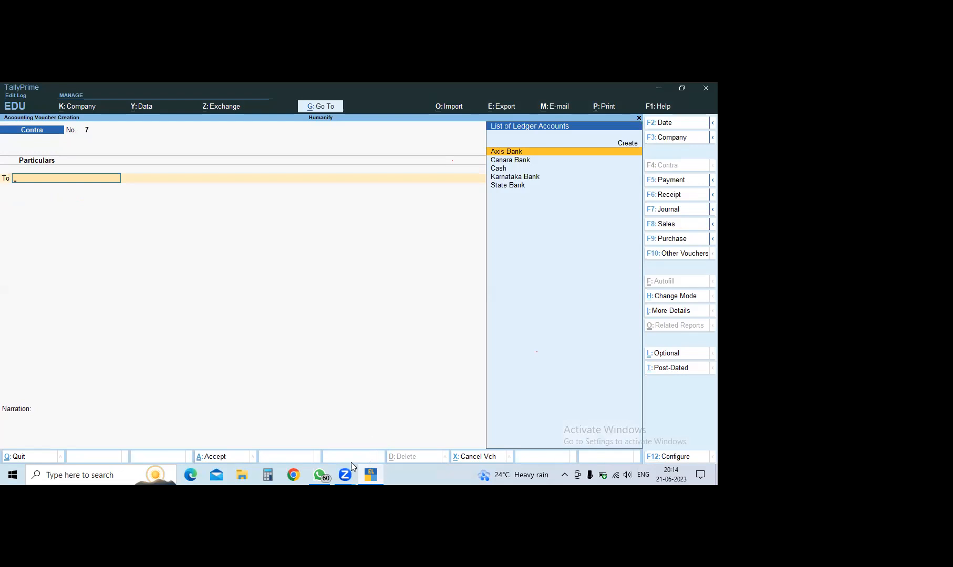
# Step: Consult the second receipt entry in WhatsApp's table, and create an Icici Bank ledger under Bank Accounts from TallyPrime's contra voucher 7 To line
pyautogui.moveTo(319, 475)
pyautogui.click(319, 439)
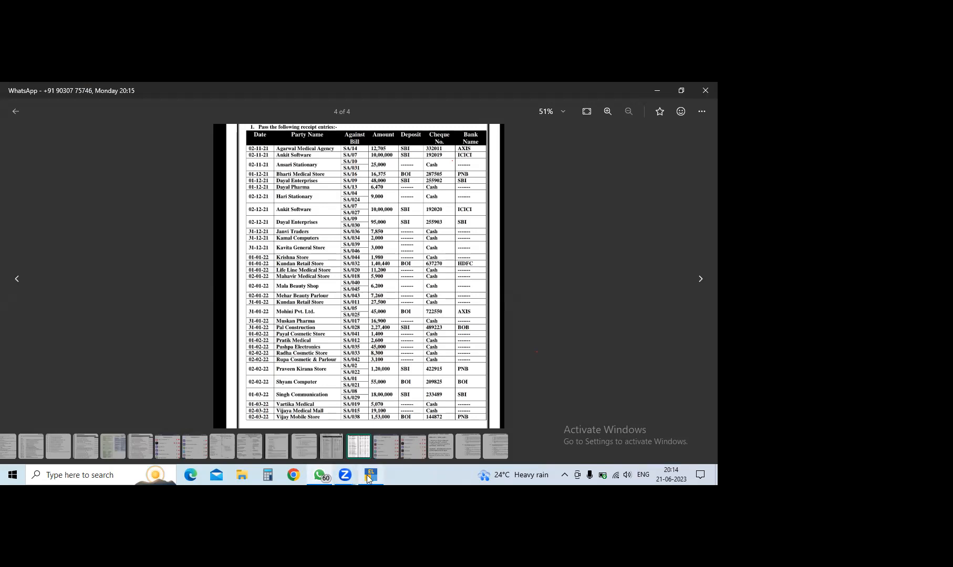
pyautogui.moveTo(370, 478)
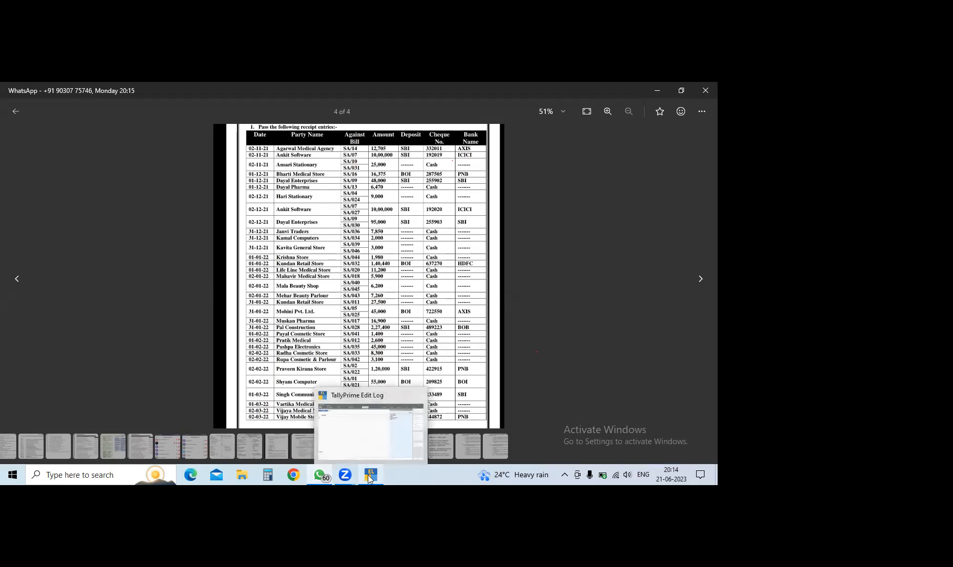
pyautogui.click(370, 476)
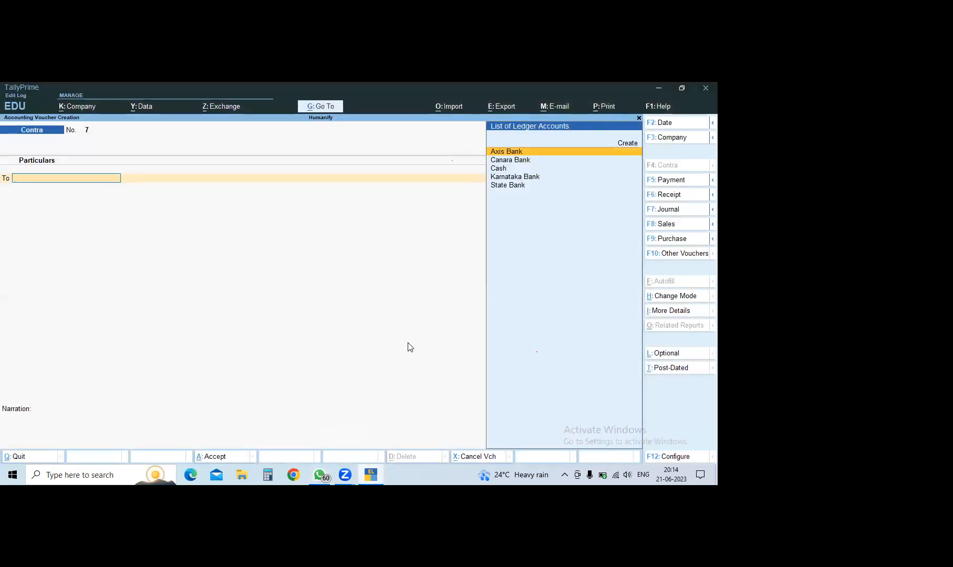
pyautogui.press('Down')
pyautogui.press('Down')
pyautogui.press('Down')
pyautogui.press('Down')
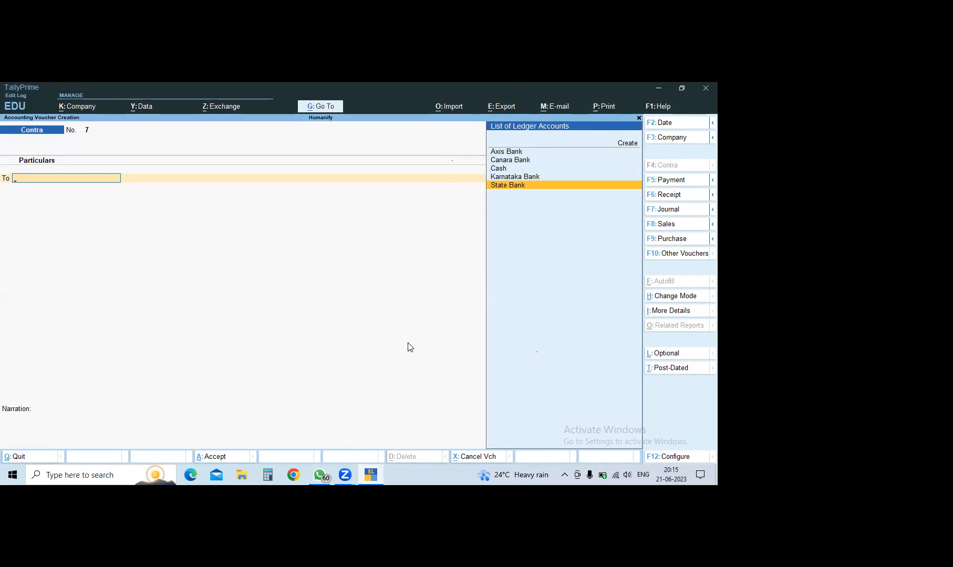
pyautogui.press('ctrl')
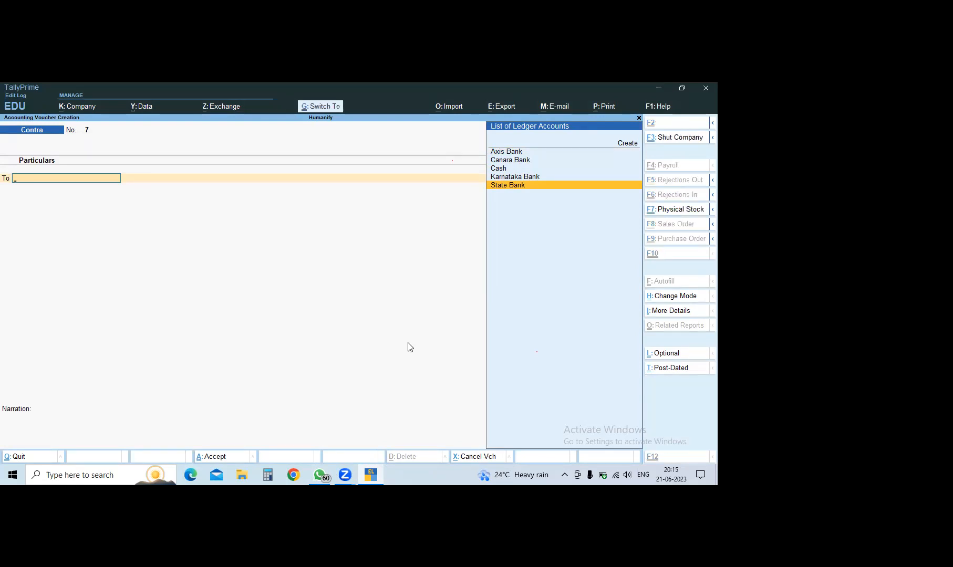
pyautogui.press('alt')
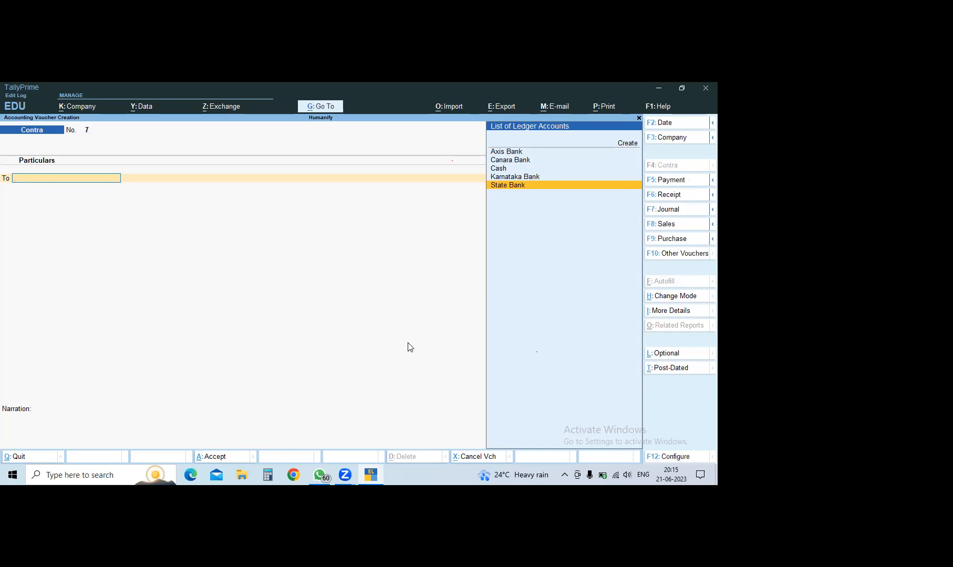
pyautogui.press('alt')
pyautogui.hotkey('alt', 'c')
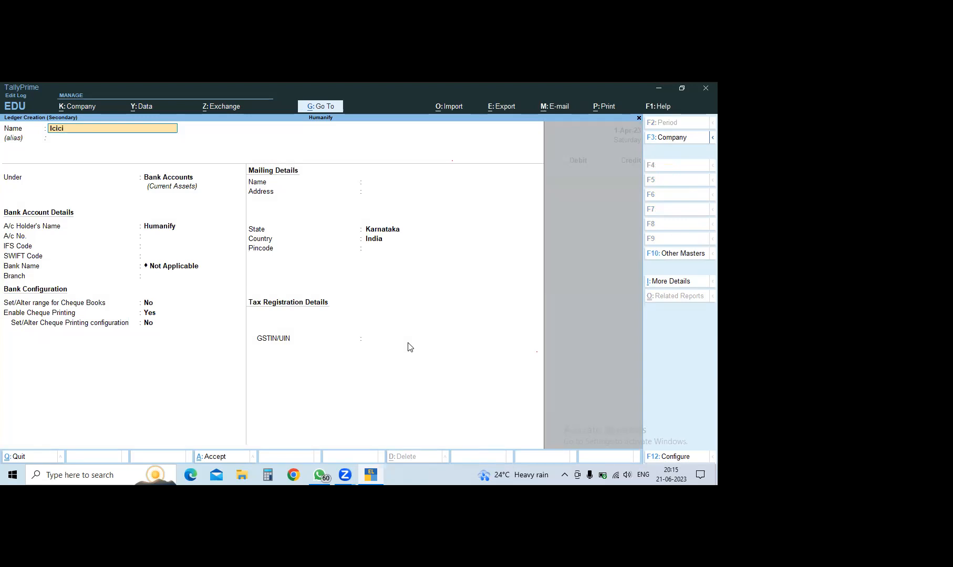
pyautogui.write('ank')
pyautogui.hotkey('ctrl', 'a')
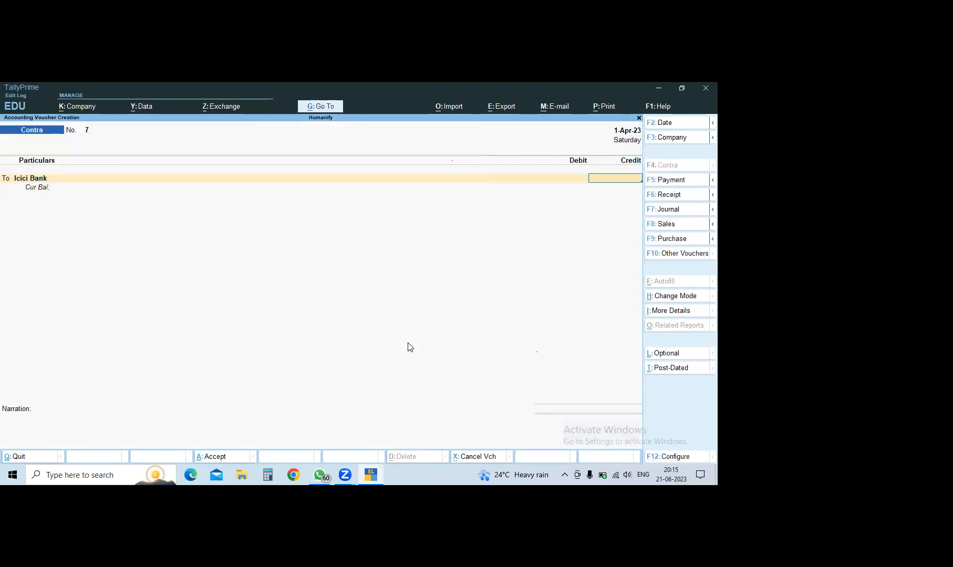
# Step: Credit Icici Bank with 1000000 in contra voucher 7 and allocate the full amount as a cheque with range Not Applicable
pyautogui.write('1000000')
pyautogui.press('Return')
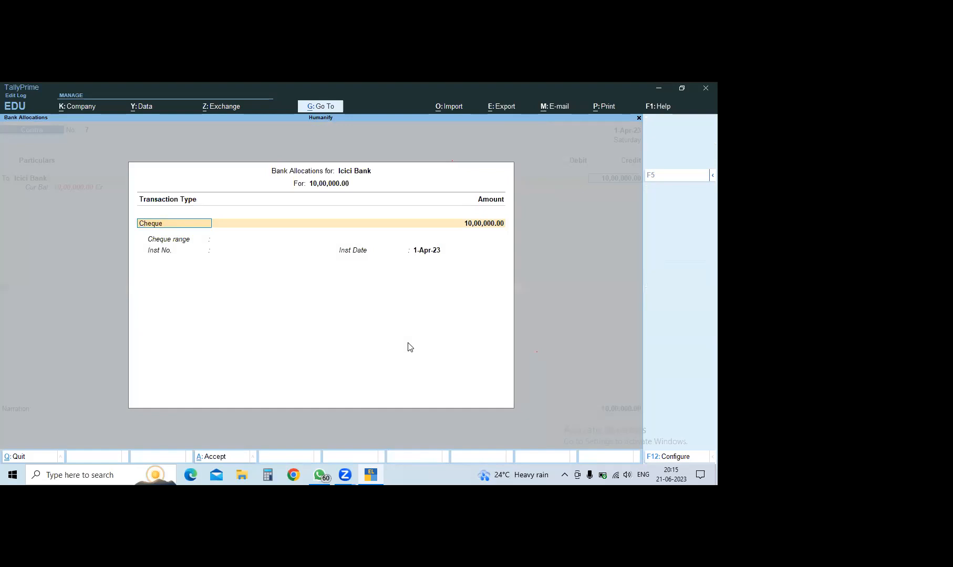
pyautogui.press('Return')
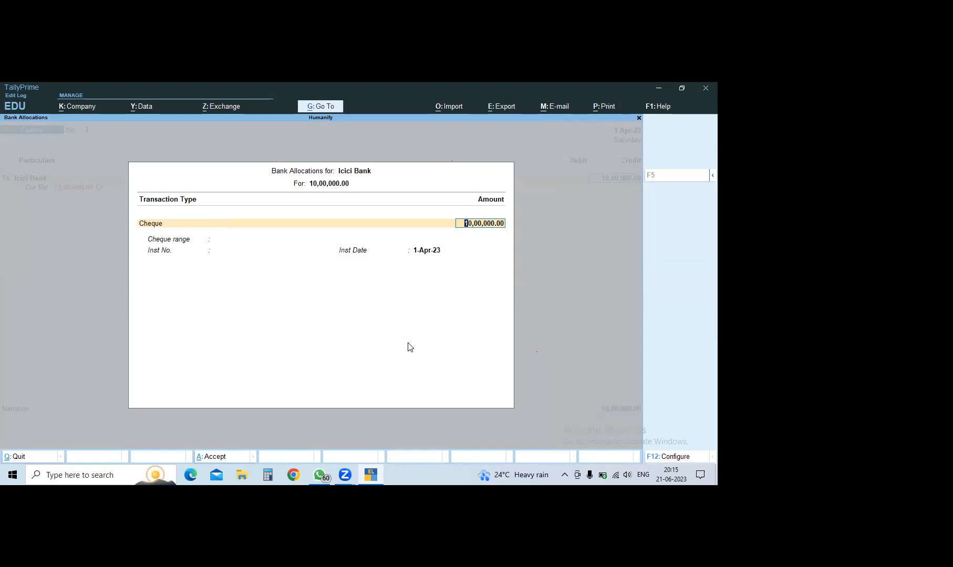
pyautogui.press('Return')
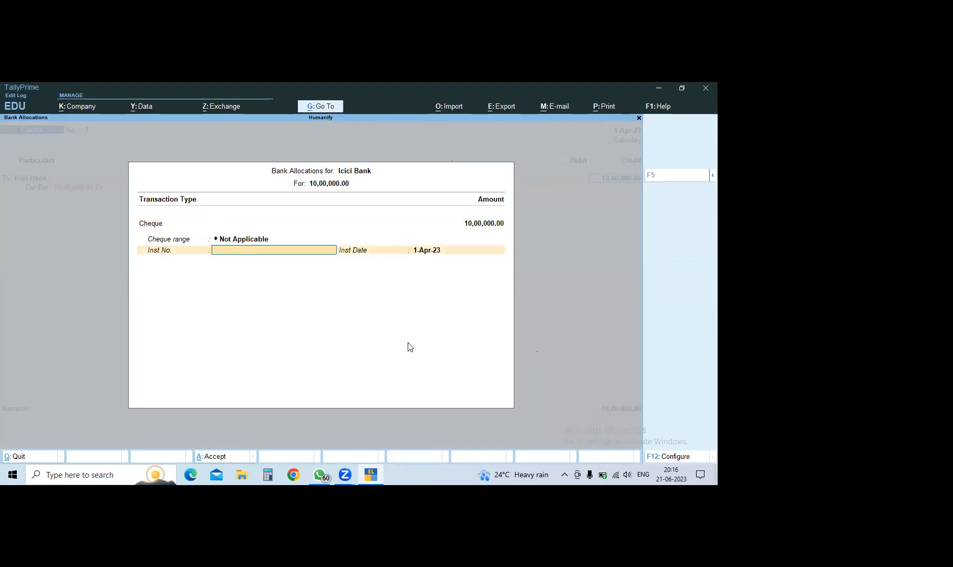
# Step: Look up the second entry's cheque number in WhatsApp's receipt table and enter instrument number 192019 for Icici Bank in TallyPrime, dated 1-Apr-23
pyautogui.press('Return')
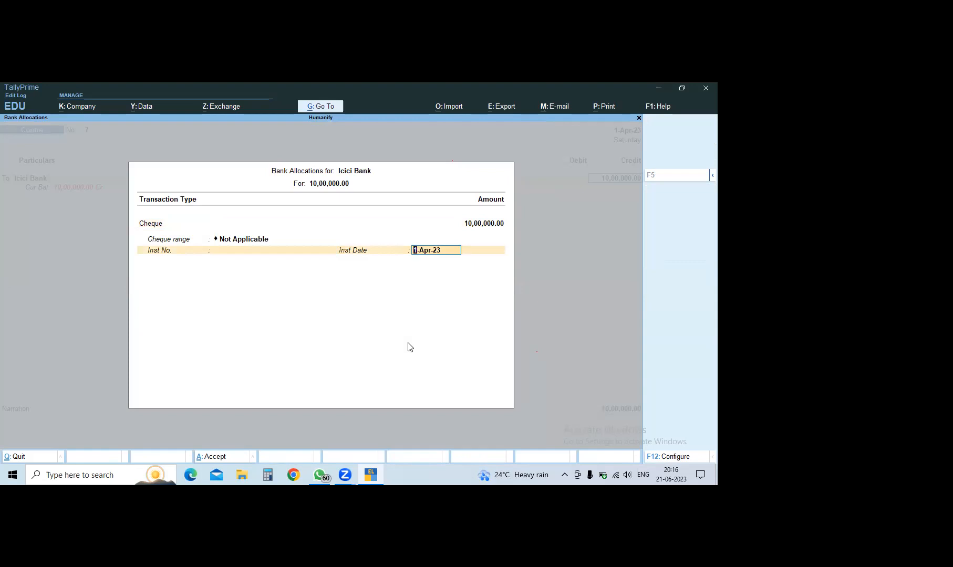
pyautogui.hotkey('shift', 'Tab')
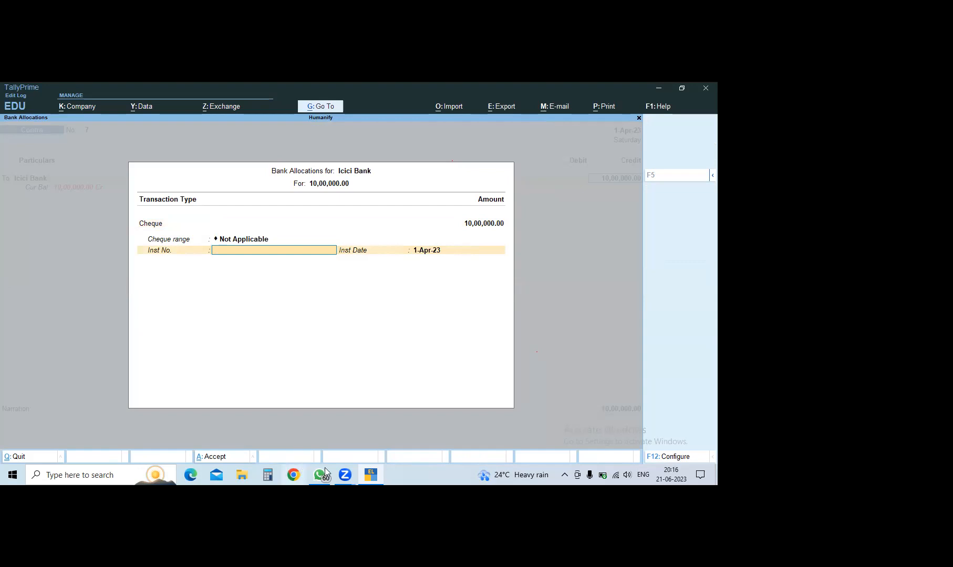
pyautogui.moveTo(325, 476)
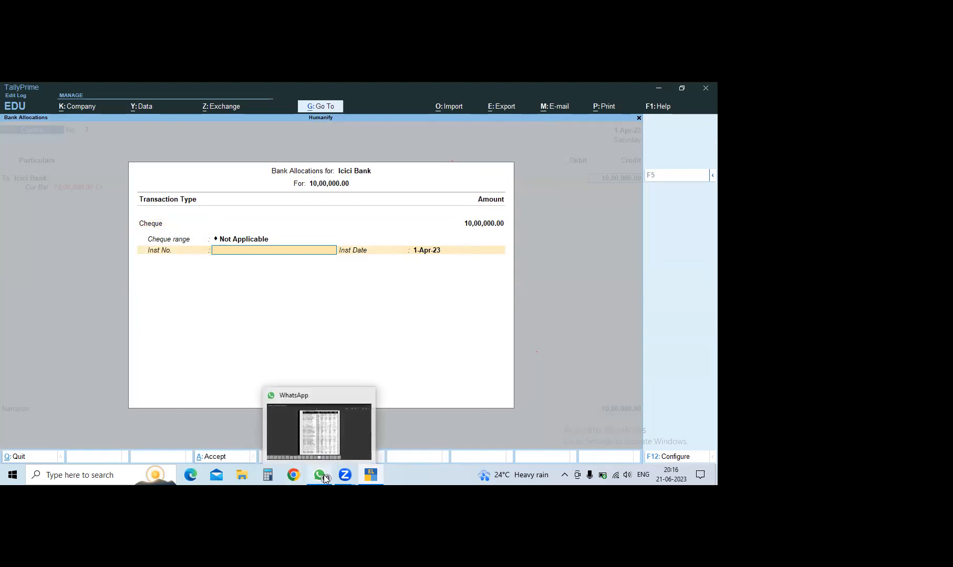
pyautogui.click(308, 424)
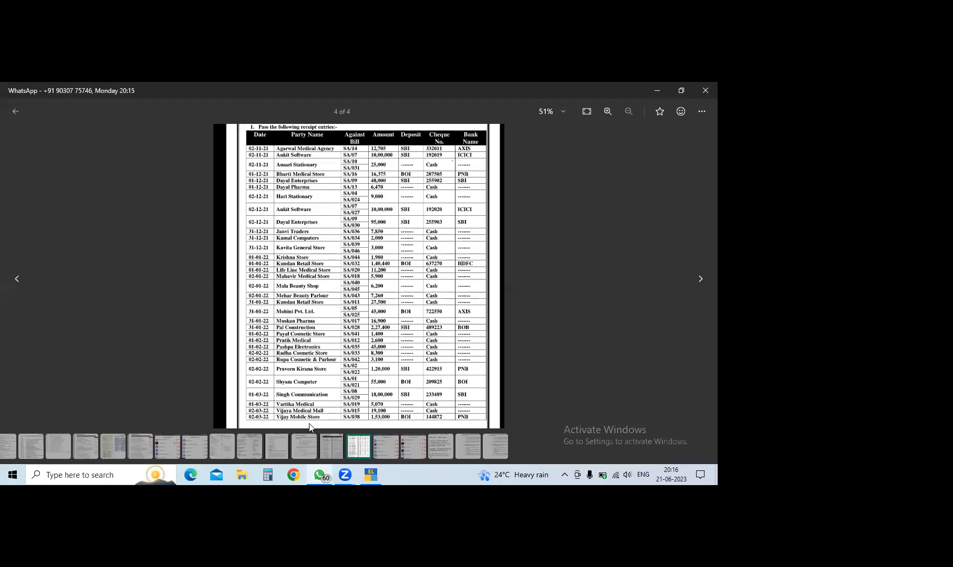
pyautogui.moveTo(367, 485)
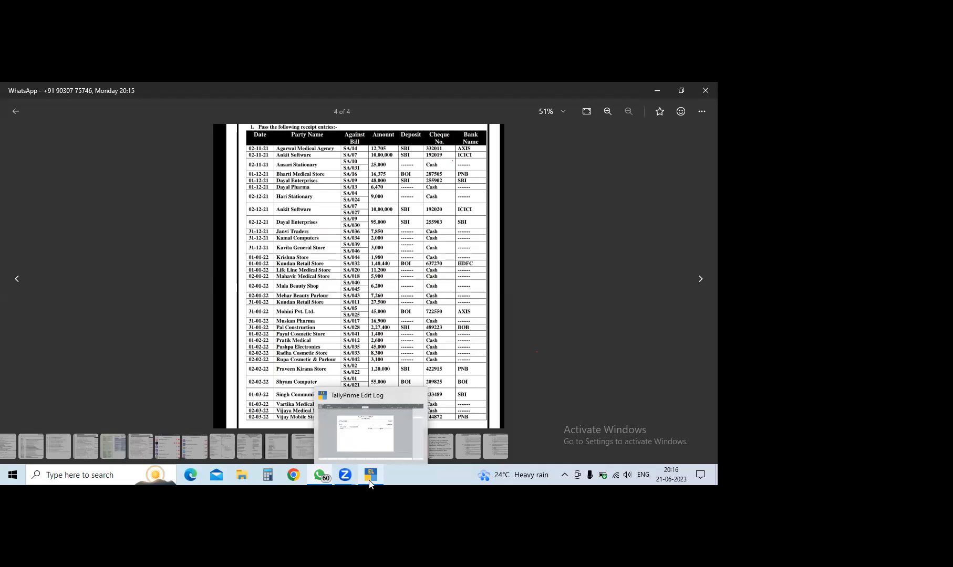
pyautogui.click(370, 481)
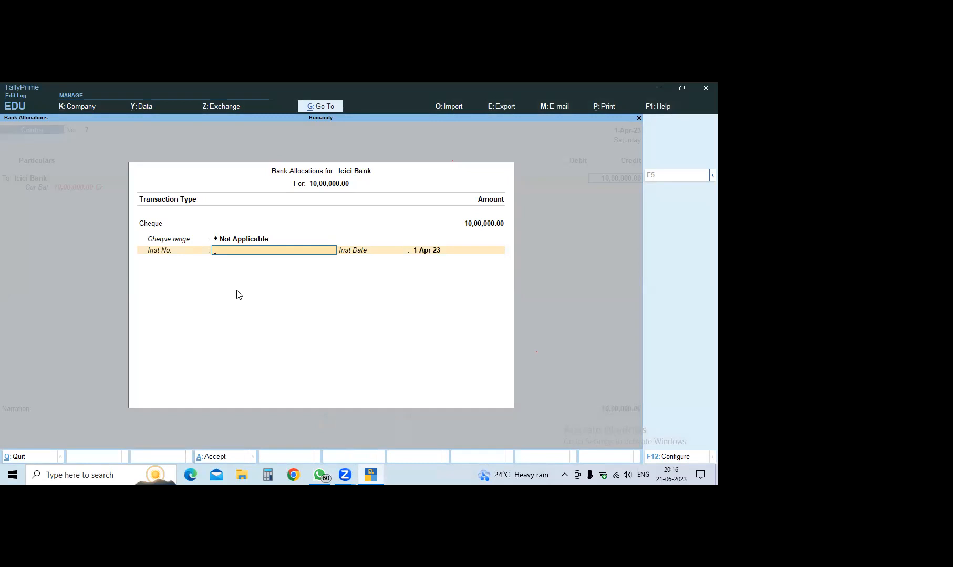
pyautogui.write('92019')
pyautogui.press('Return')
pyautogui.press('Return')
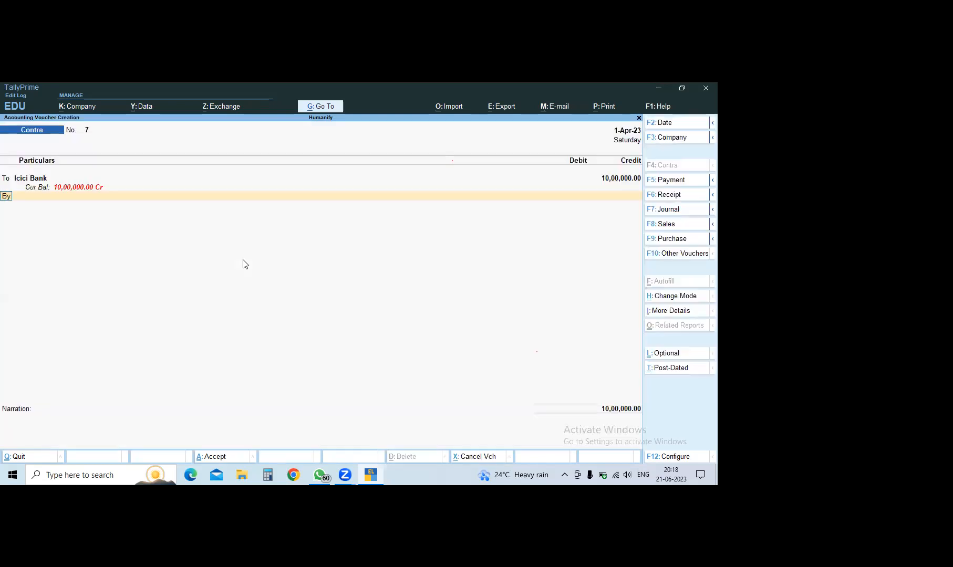
# Step: Debit State Bank with 10,00,000.00 on contra voucher 7's By line, accept its Cheque/DD allocation and save the voucher without a narration
pyautogui.press('Return')
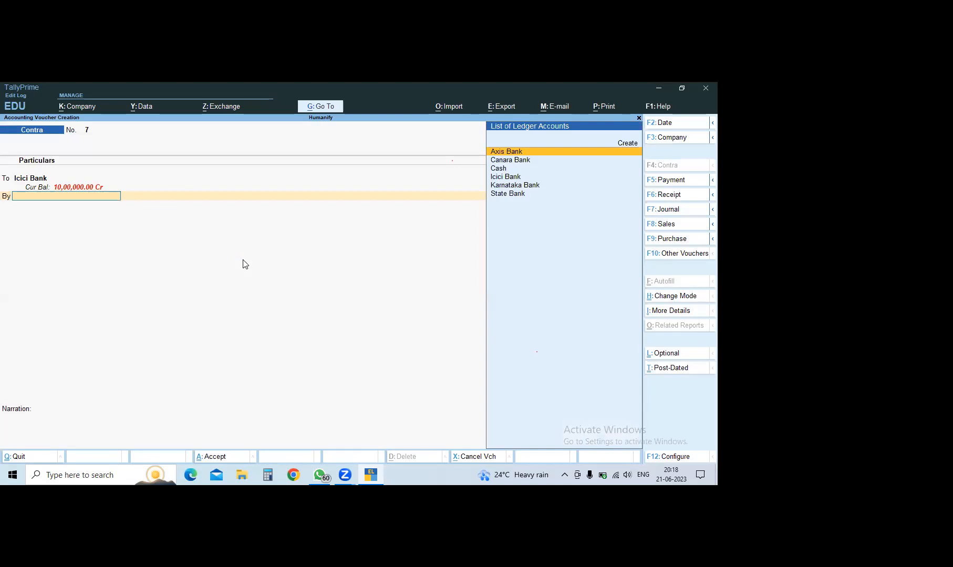
pyautogui.press('Down')
pyautogui.press('Down')
pyautogui.press('Down')
pyautogui.press('Down')
pyautogui.press('Down')
pyautogui.press('Return')
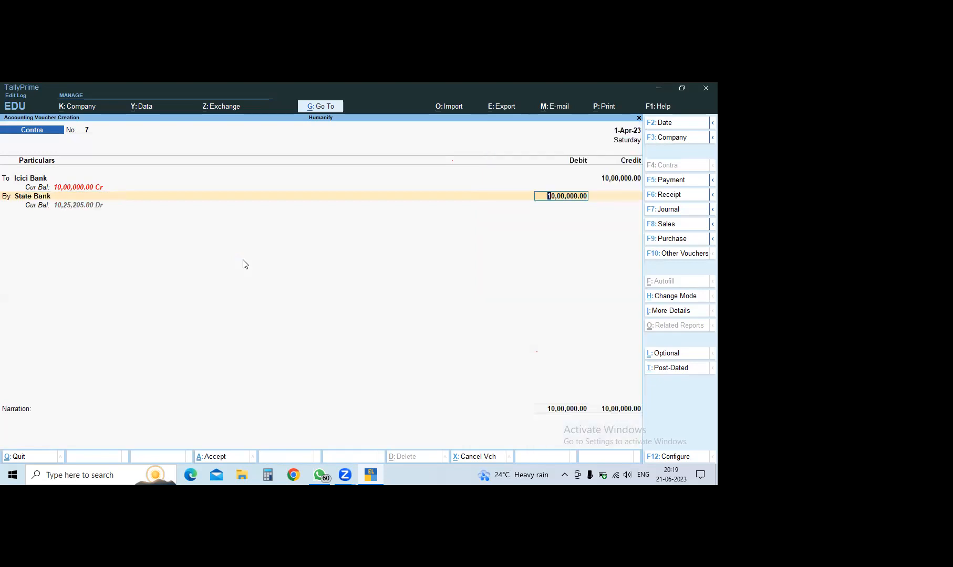
pyautogui.press('Return')
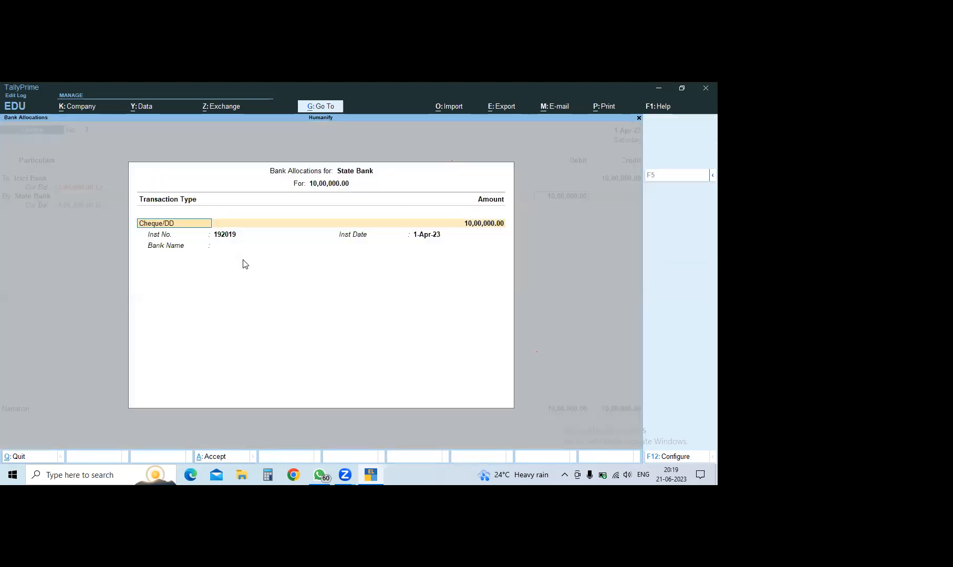
pyautogui.hotkey('ctrl', 'a')
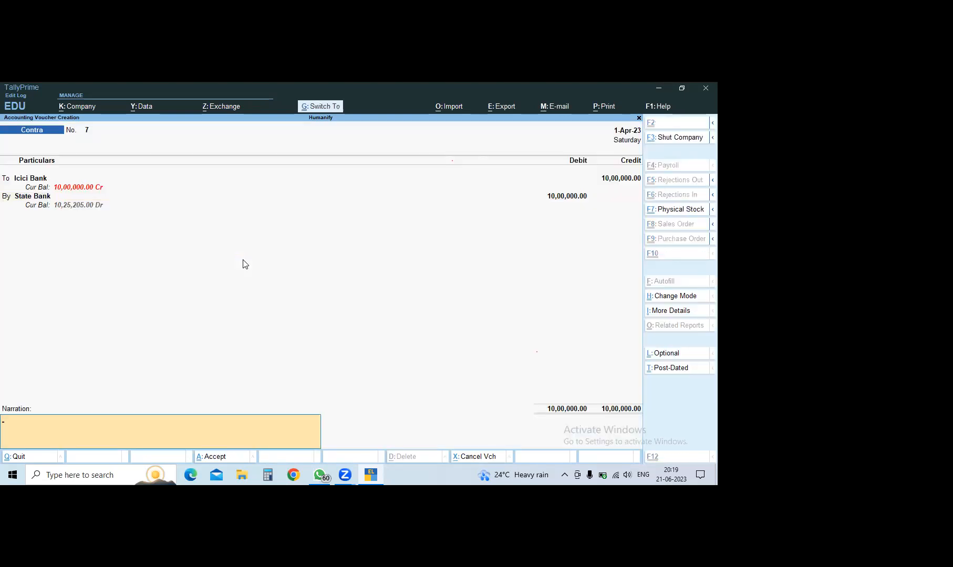
pyautogui.hotkey('ctrl', 'a')
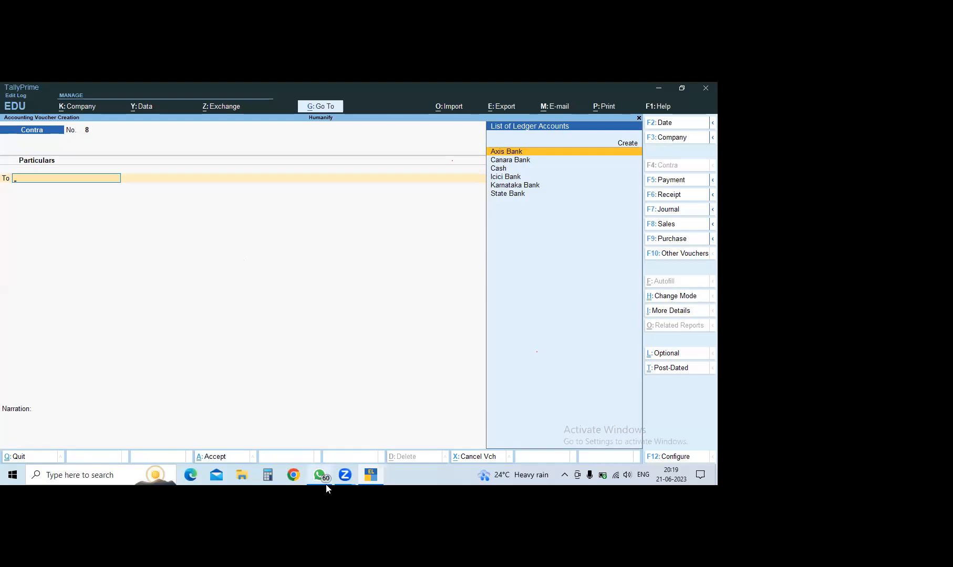
# Step: Switch to WhatsApp and examine the receipt entries table for deposit banks, cheque numbers and issuing banks of the remaining entries
pyautogui.moveTo(319, 483)
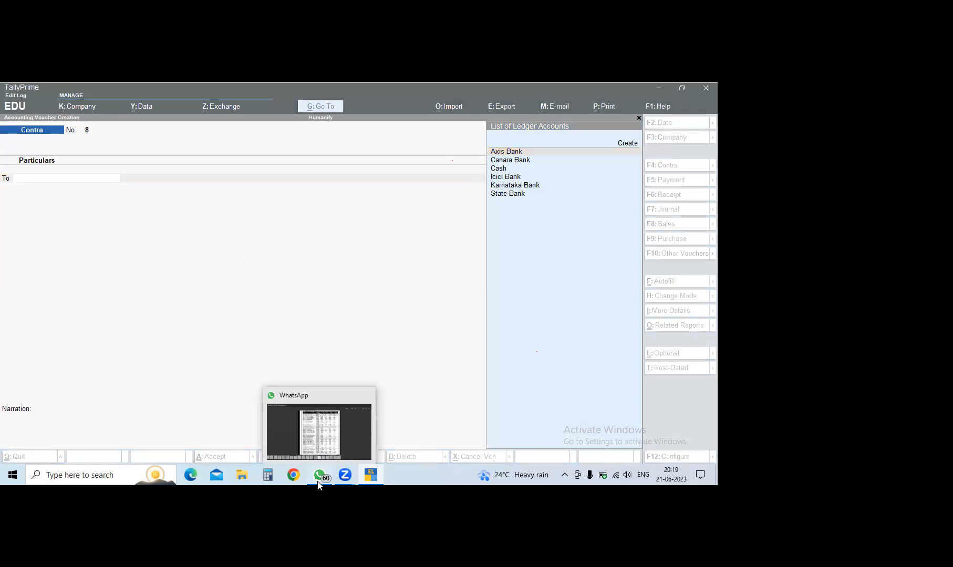
pyautogui.click(319, 483)
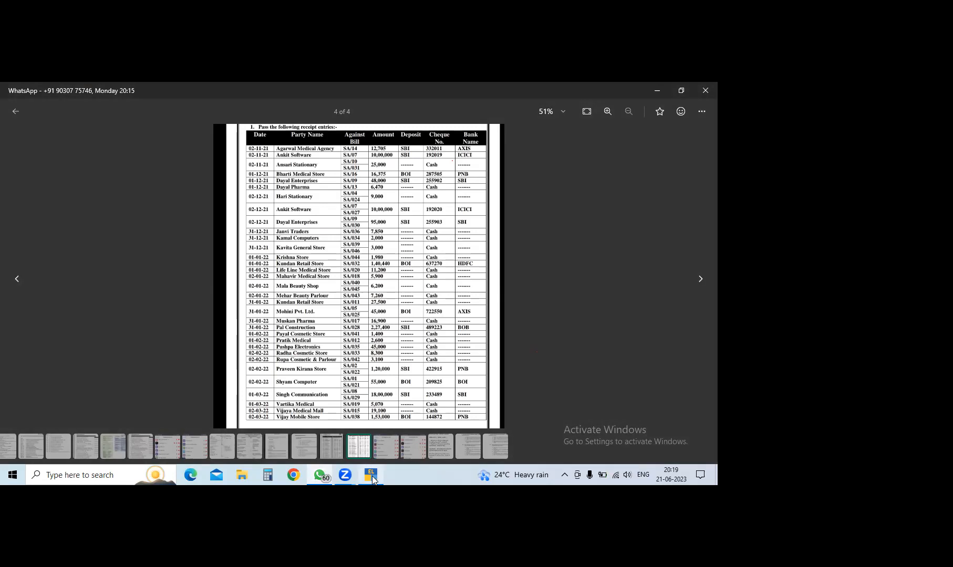
pyautogui.moveTo(372, 476)
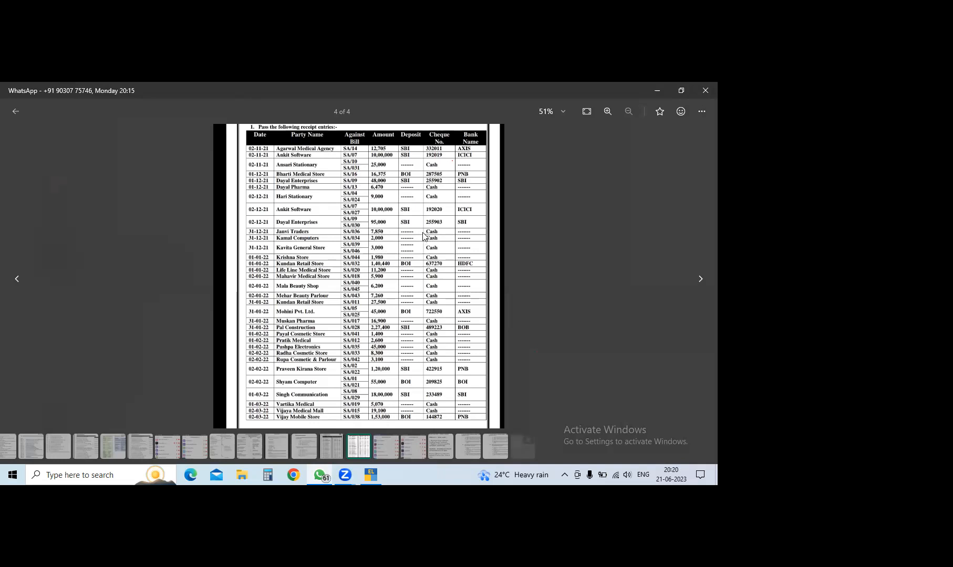
pyautogui.click(694, 282)
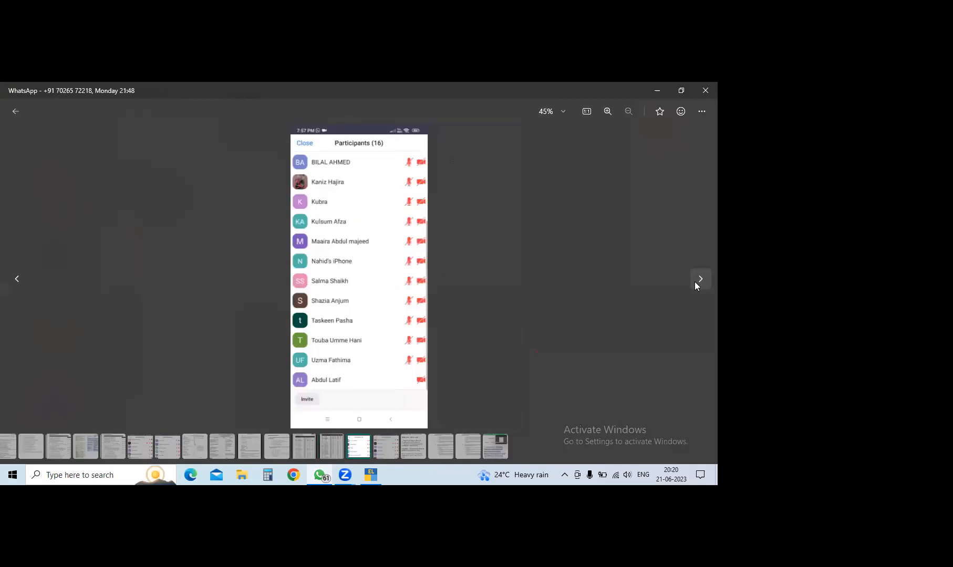
pyautogui.click(17, 279)
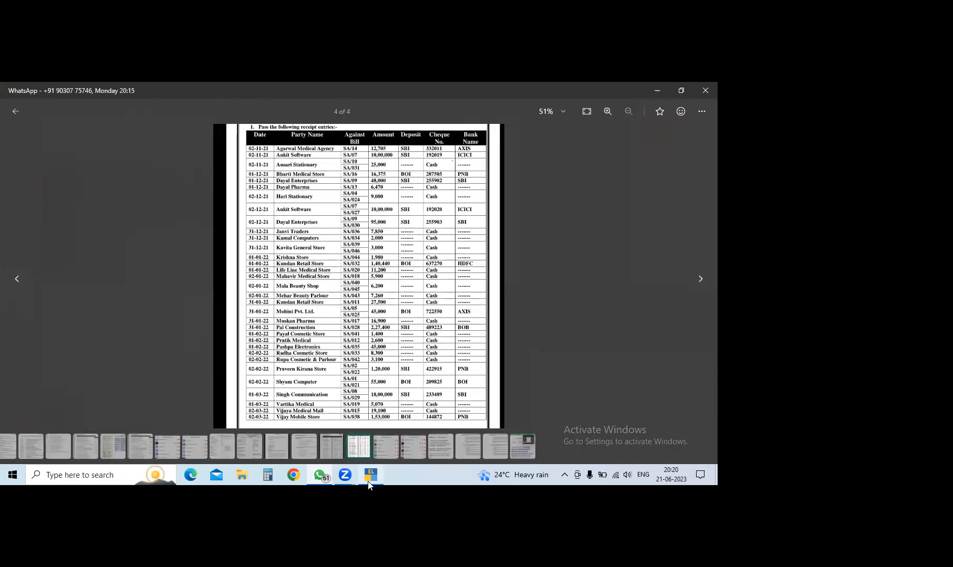
pyautogui.click(370, 482)
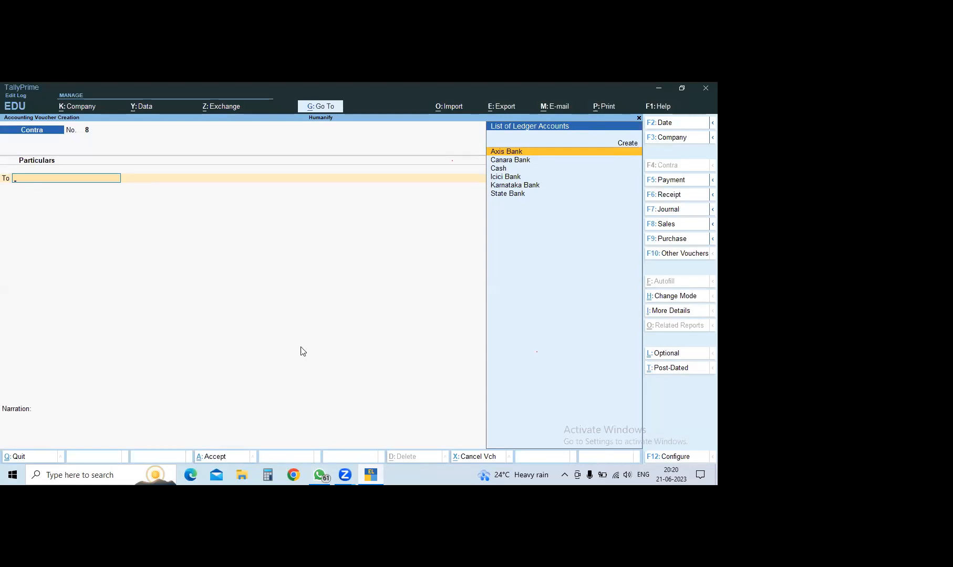
pyautogui.click(322, 476)
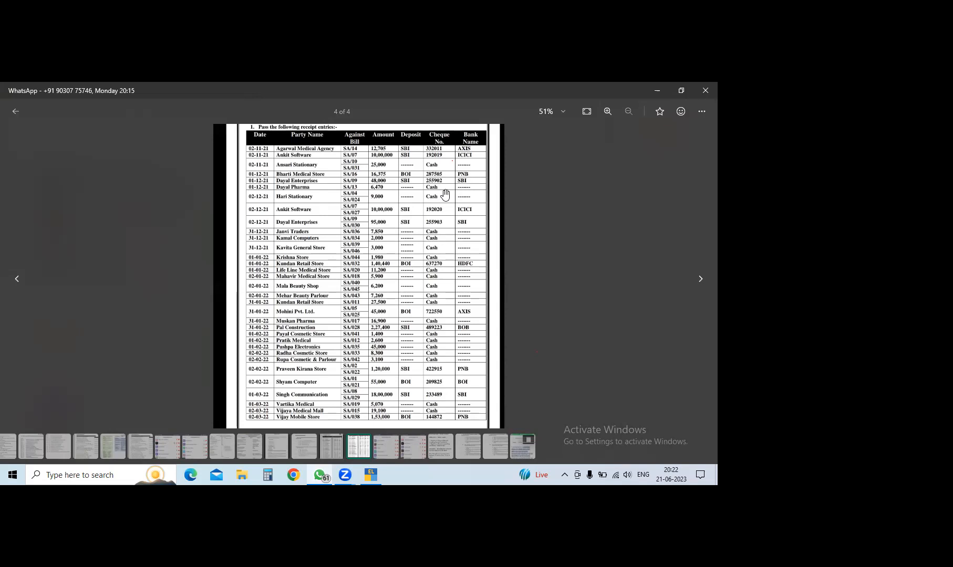
pyautogui.press('XF86MonBrightnessDown')
pyautogui.press('XF86MonBrightnessDown')
pyautogui.press('XF86MonBrightnessDown')
pyautogui.scroll(2, 444, 195)
pyautogui.scroll(-1, 445, 194)
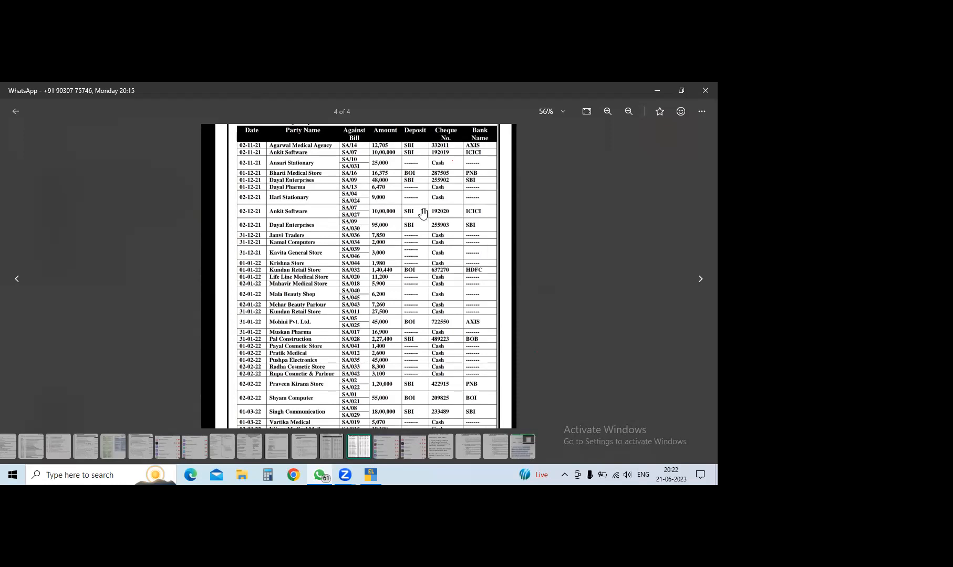
# Step: Leave the table image and look through the latest messages in the Humanify Basic & Tally training group chat
pyautogui.click(15, 111)
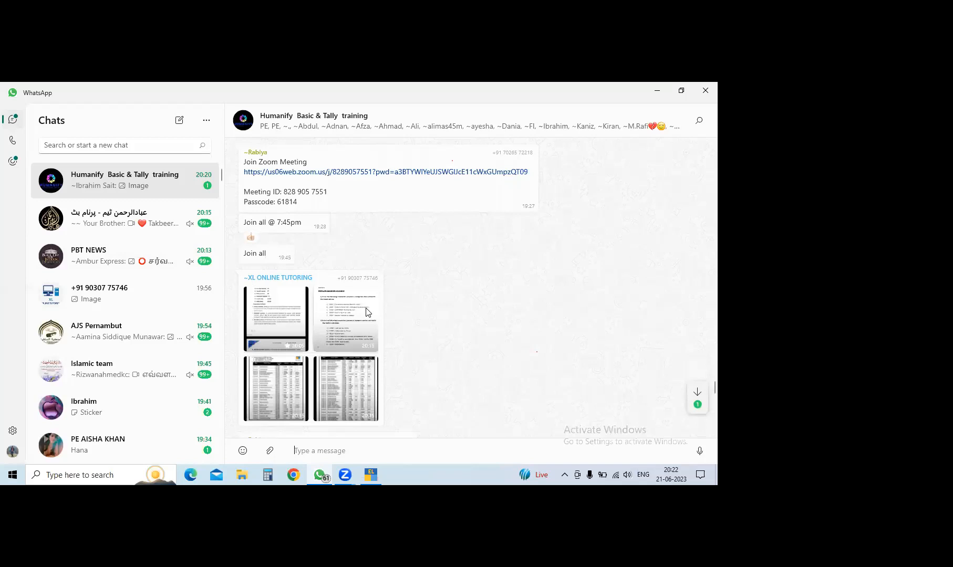
pyautogui.scroll(-15, 441, 360)
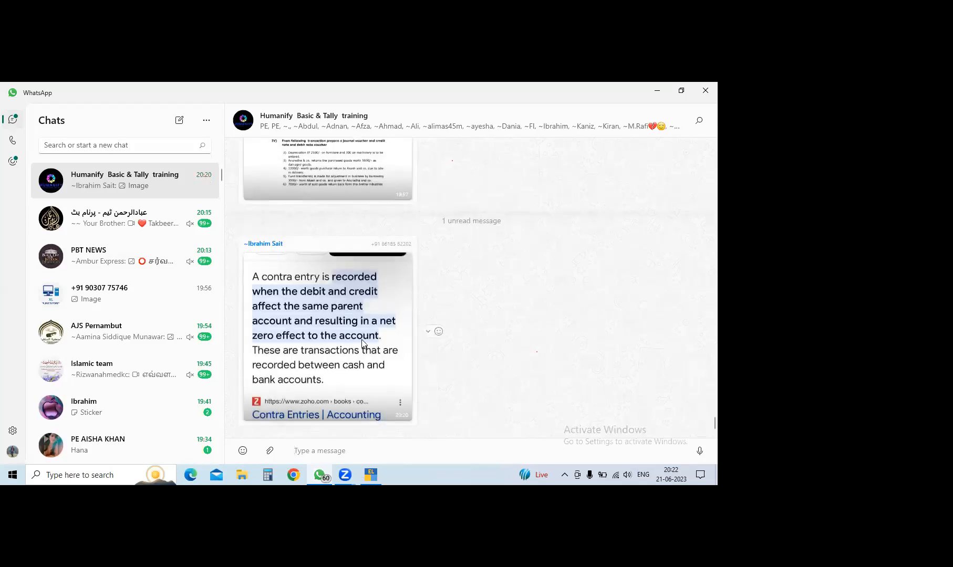
pyautogui.scroll(10, 362, 343)
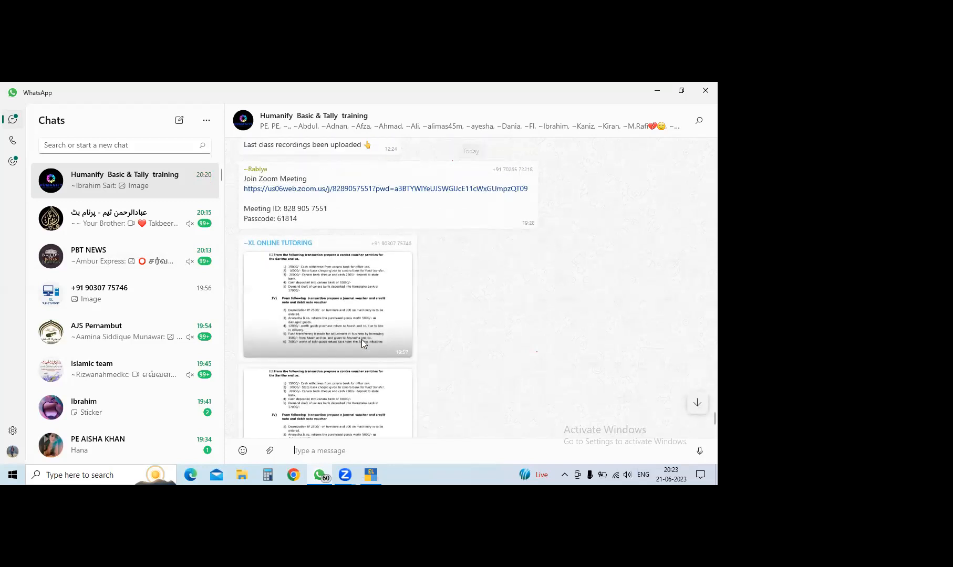
pyautogui.scroll(1, 361, 340)
pyautogui.scroll(-7, 369, 324)
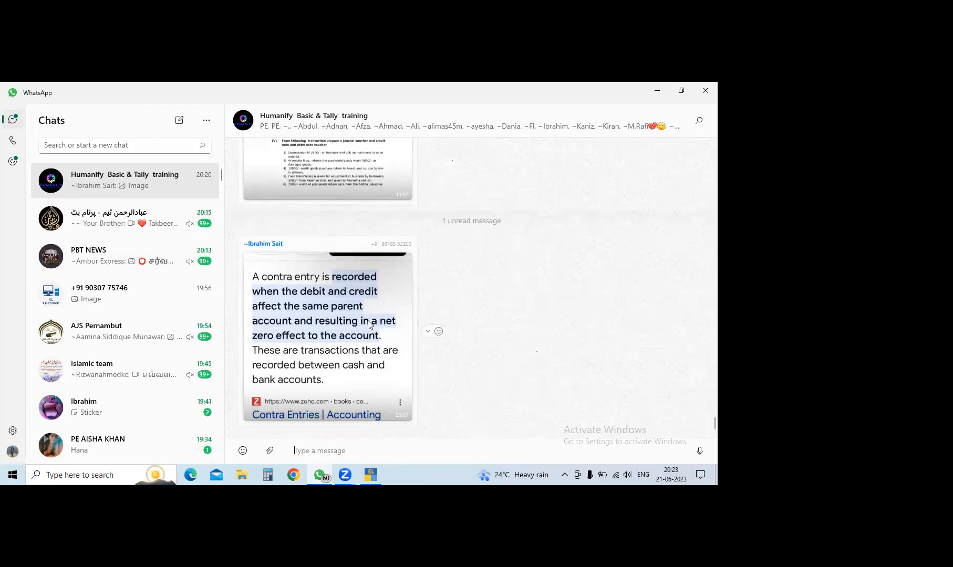
# Step: View the contra and journal voucher exercise image in the tutor's direct WhatsApp chat, and close it after checking TallyPrime's contra voucher 8
pyautogui.click(181, 314)
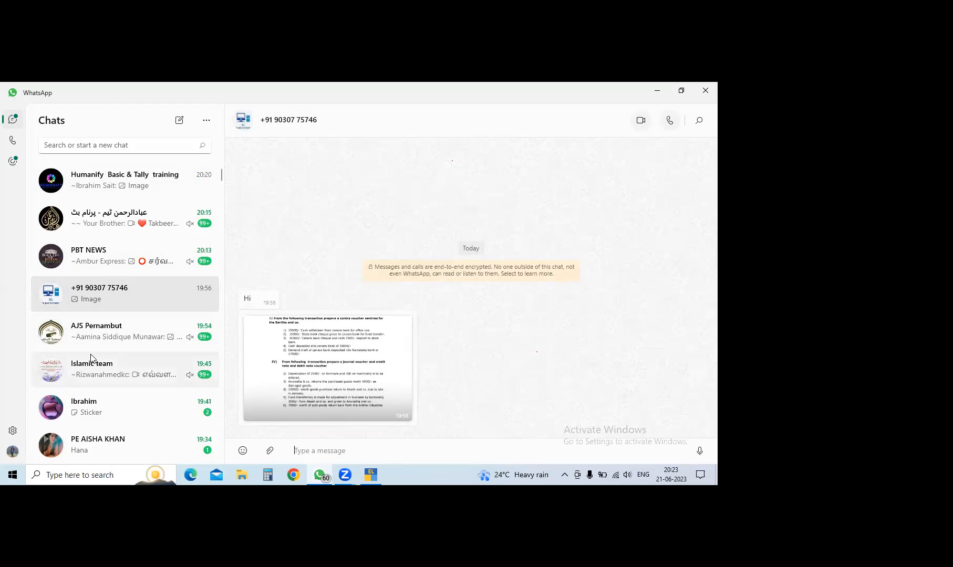
pyautogui.scroll(-5, 90, 359)
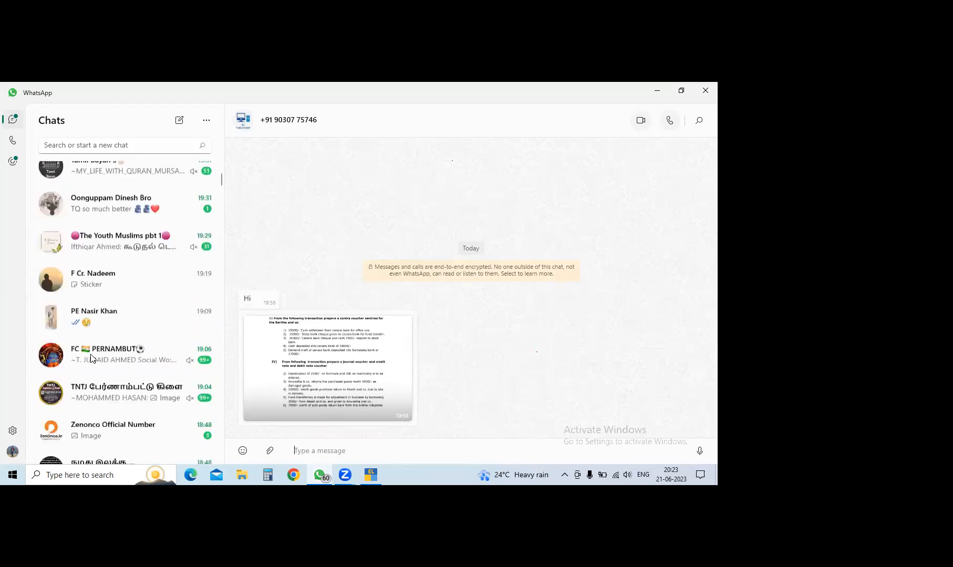
pyautogui.click(334, 349)
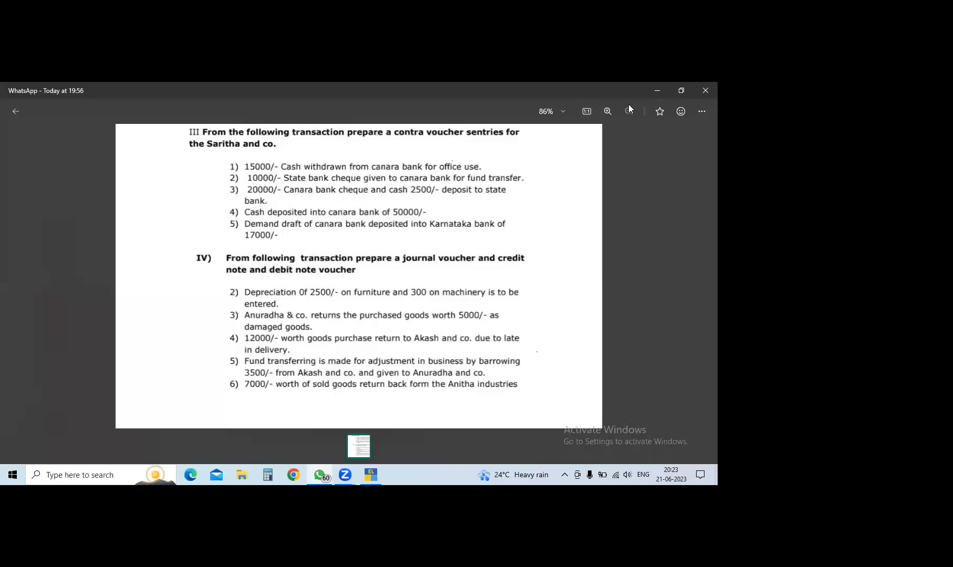
pyautogui.click(662, 89)
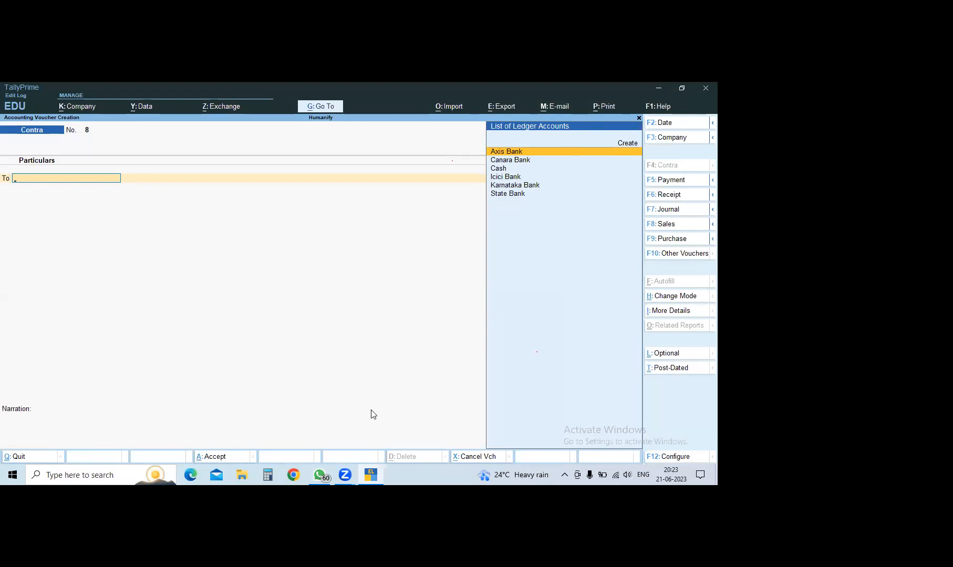
pyautogui.moveTo(317, 473)
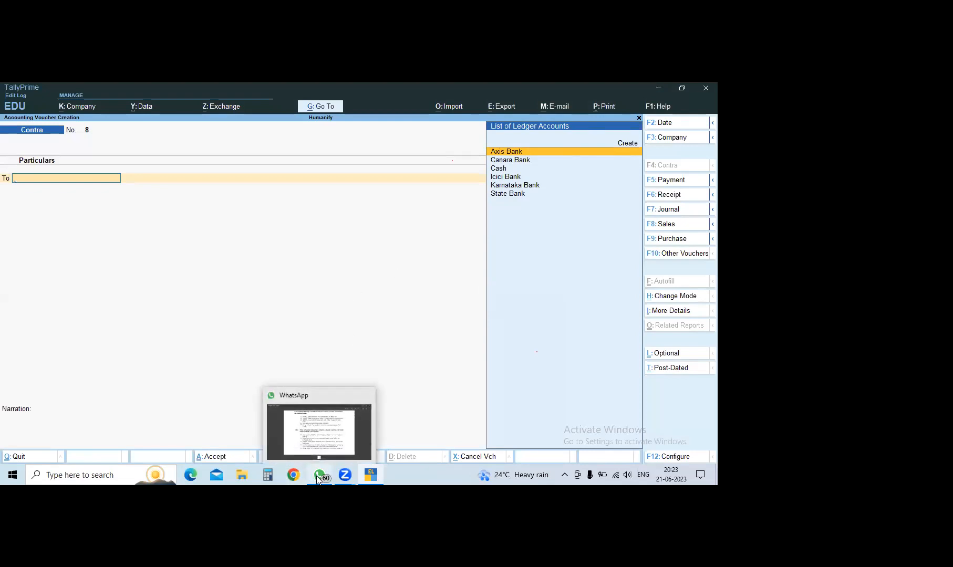
pyautogui.click(319, 447)
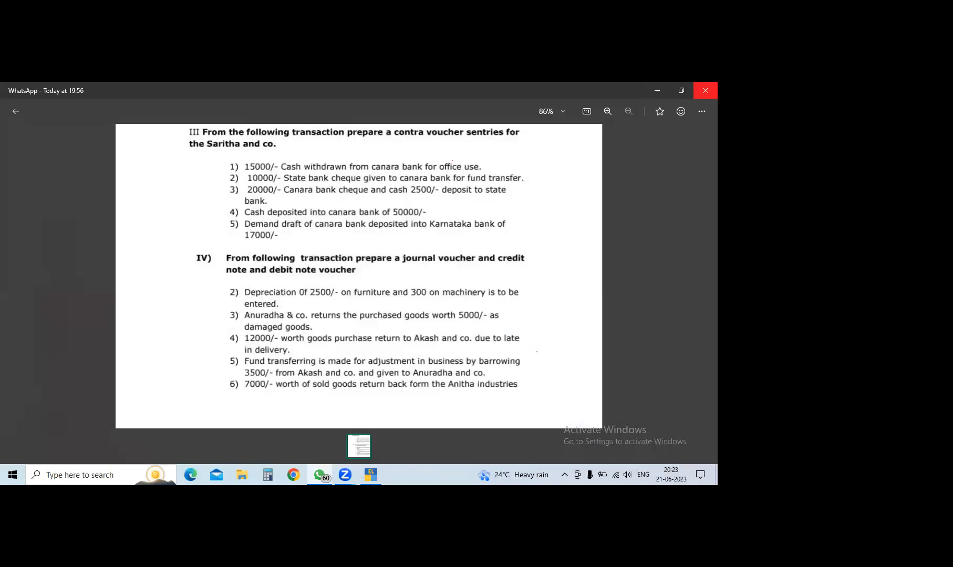
pyautogui.click(706, 91)
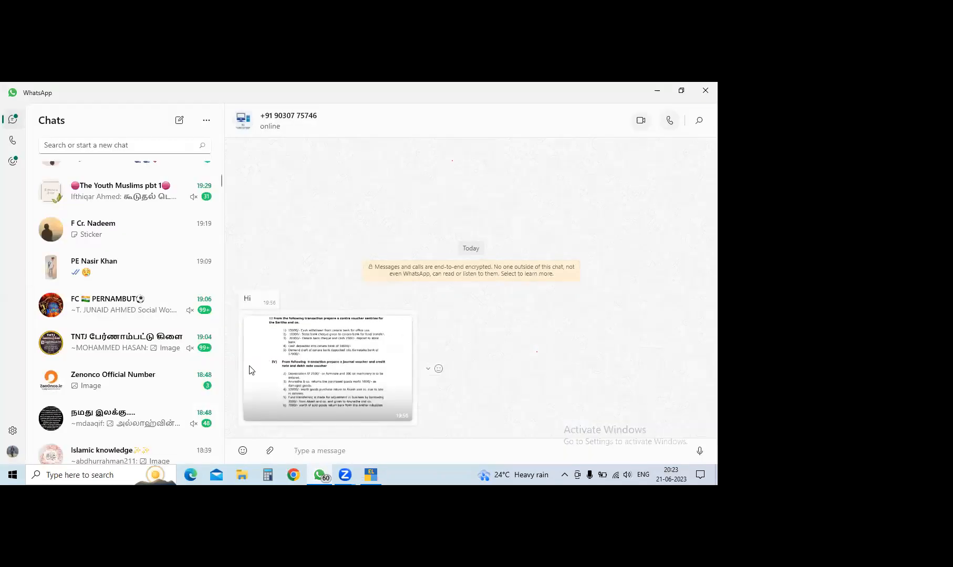
# Step: Find the tutoring images in the Humanify Basic & Tally training group chat and reopen the receipt entries table
pyautogui.moveTo(382, 328)
pyautogui.scroll(7, 113, 232)
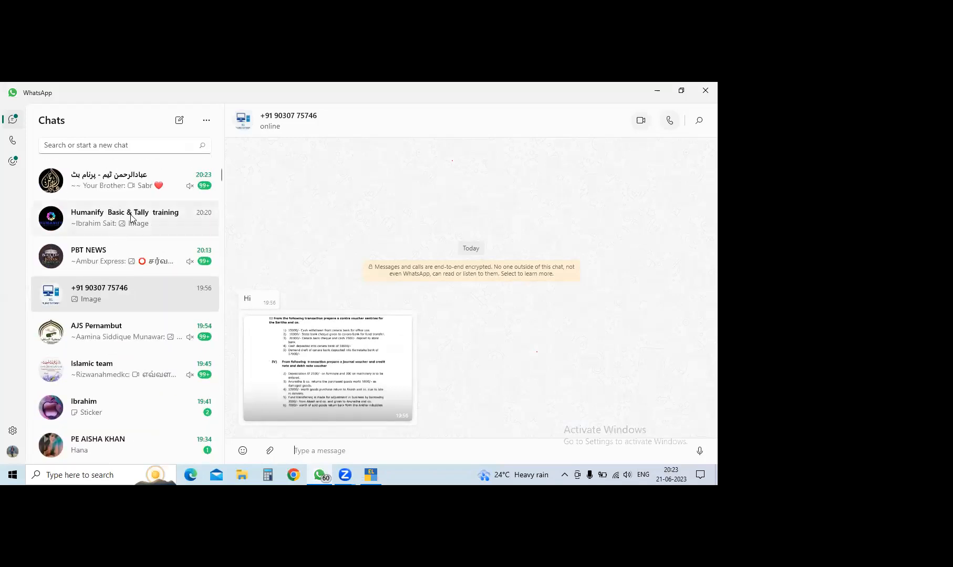
pyautogui.click(129, 213)
pyautogui.scroll(10, 449, 303)
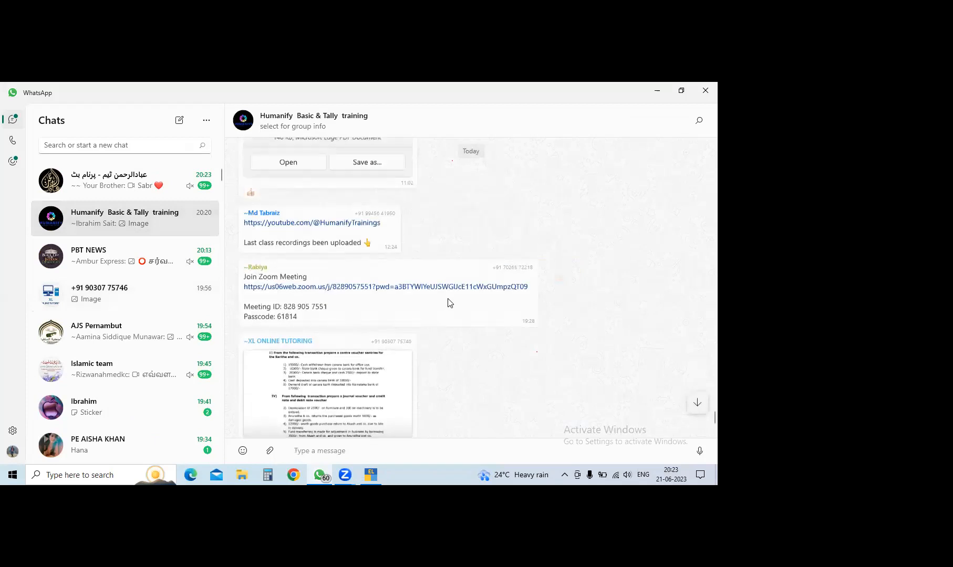
pyautogui.scroll(8, 449, 308)
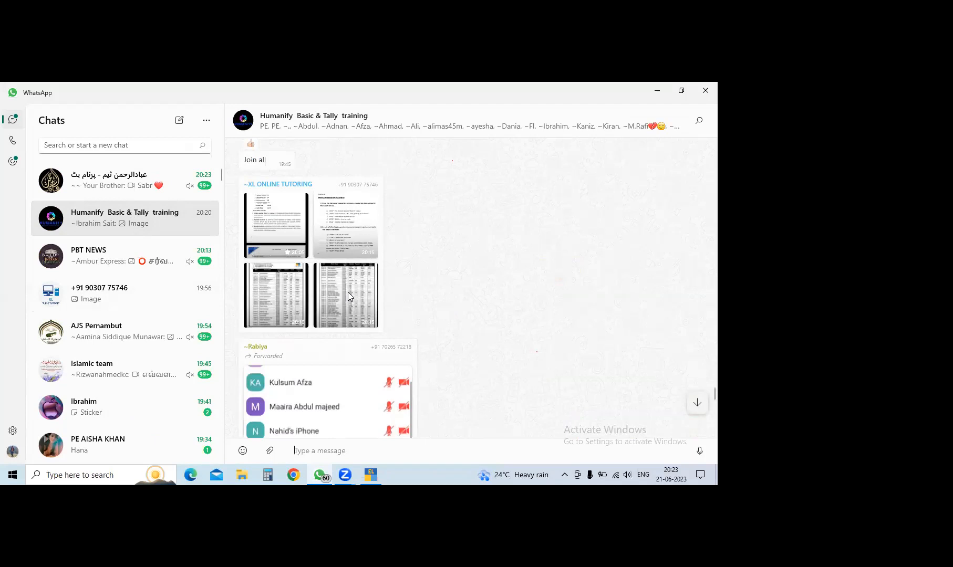
pyautogui.click(347, 293)
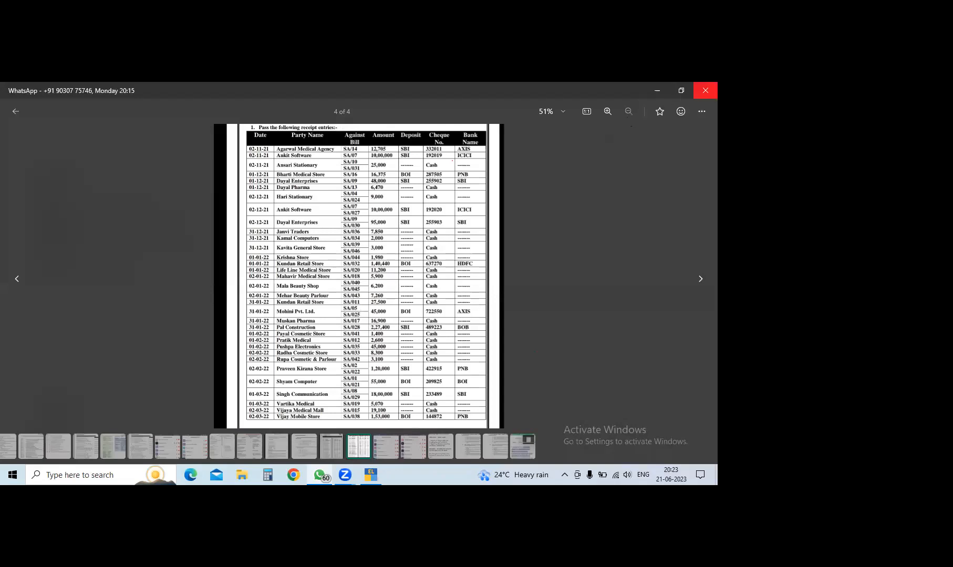
# Step: Leave the receipt entries table and reopen the contra and journal voucher exercise image in the tutor's direct chat
pyautogui.click(20, 113)
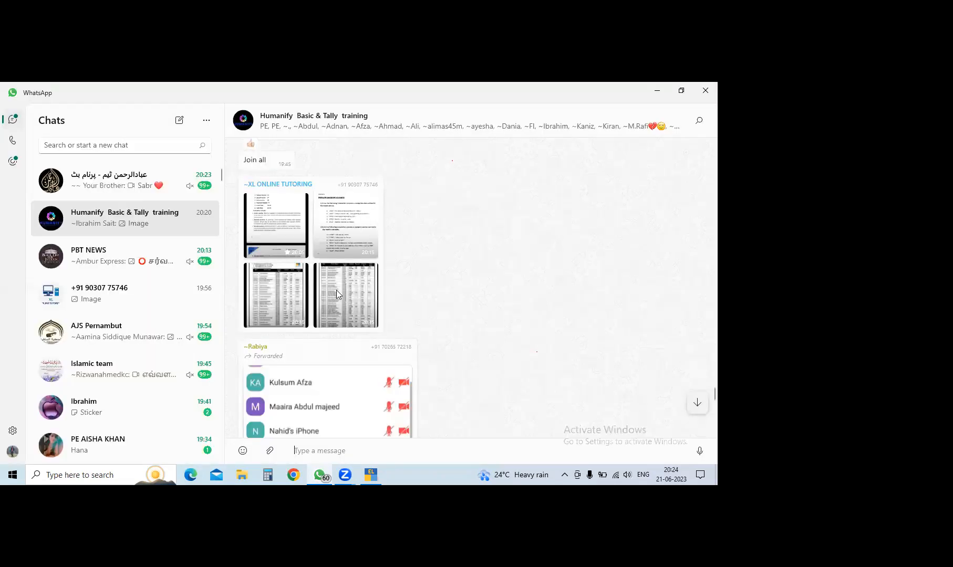
pyautogui.scroll(-5, 337, 291)
pyautogui.click(132, 302)
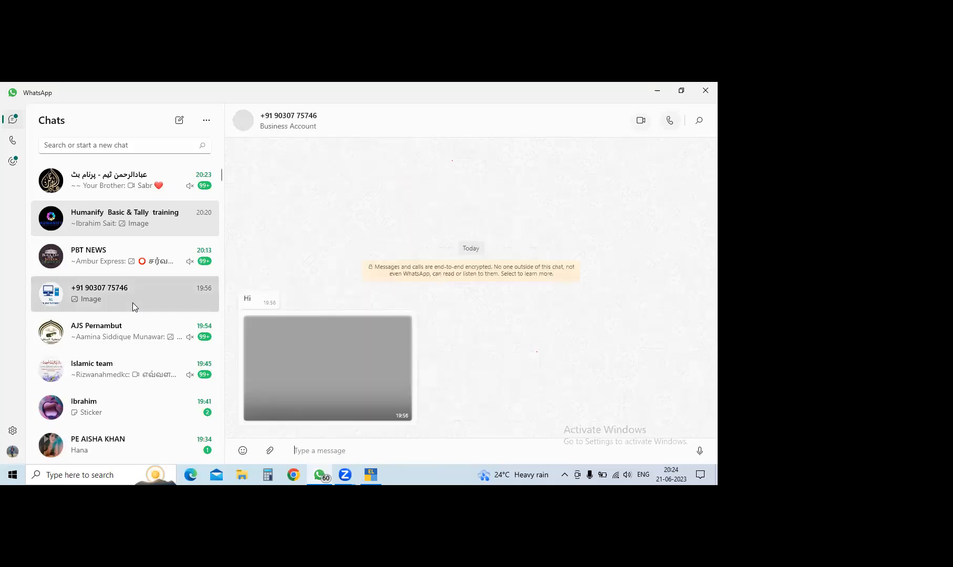
pyautogui.click(354, 404)
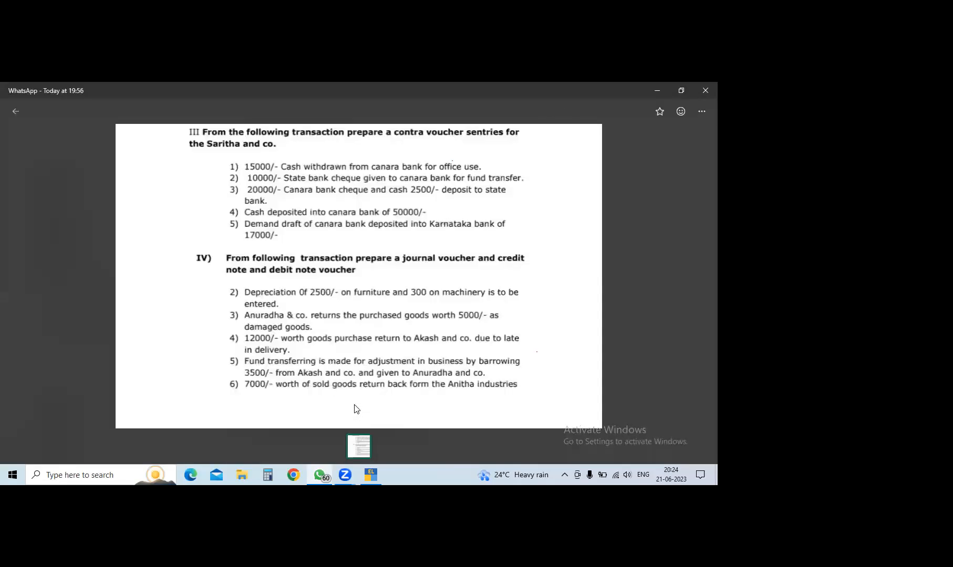
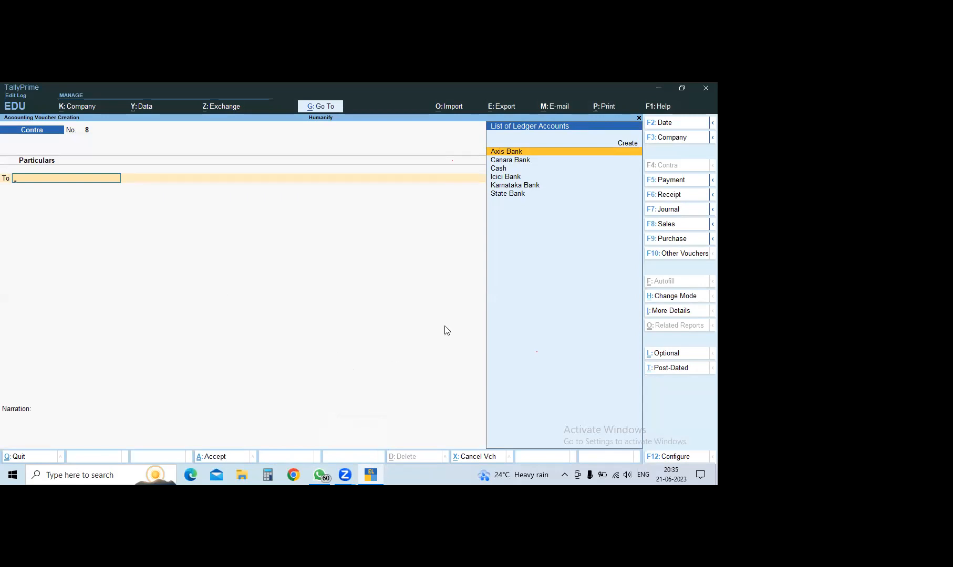
# Step: Start a journal voucher in TallyPrime and create the Depreciation ledger under Indirect Expenses as its debit account
pyautogui.press('F7')
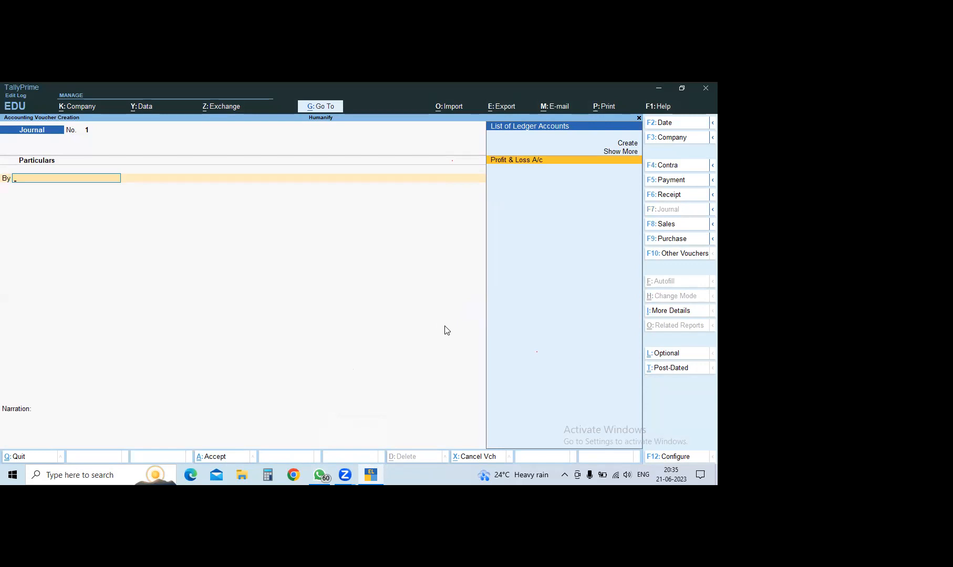
pyautogui.hotkey('alt', 'c')
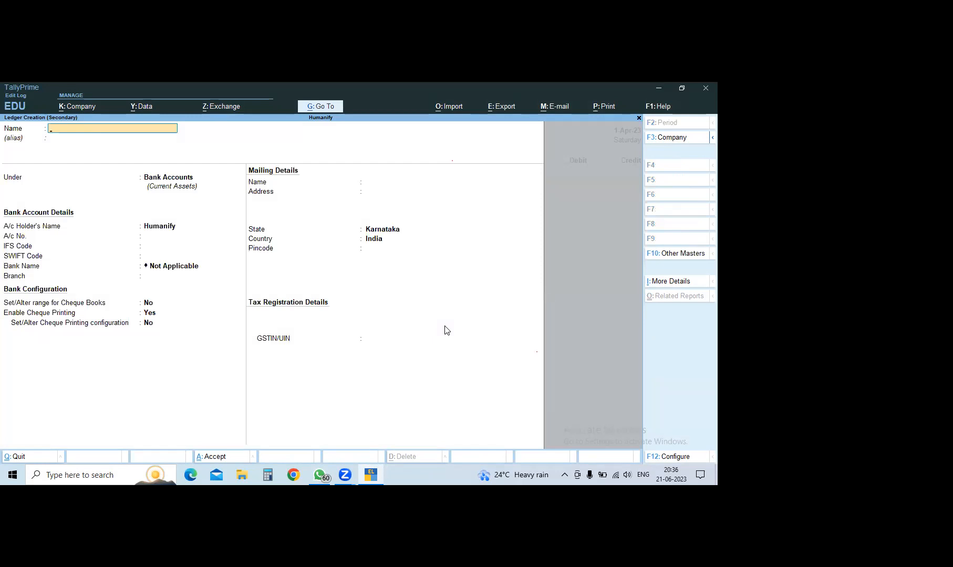
pyautogui.write('Depreciation')
pyautogui.press('Return')
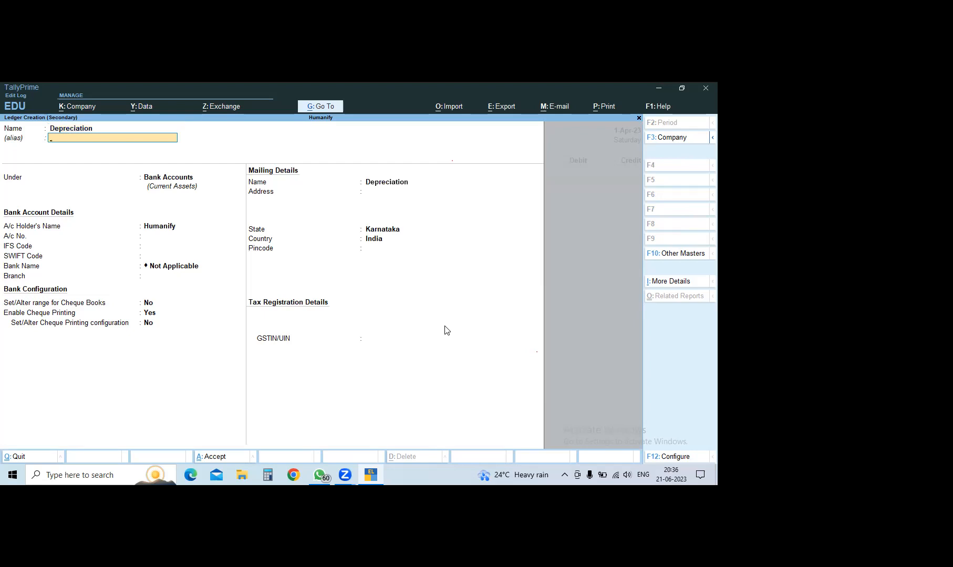
pyautogui.press('Return')
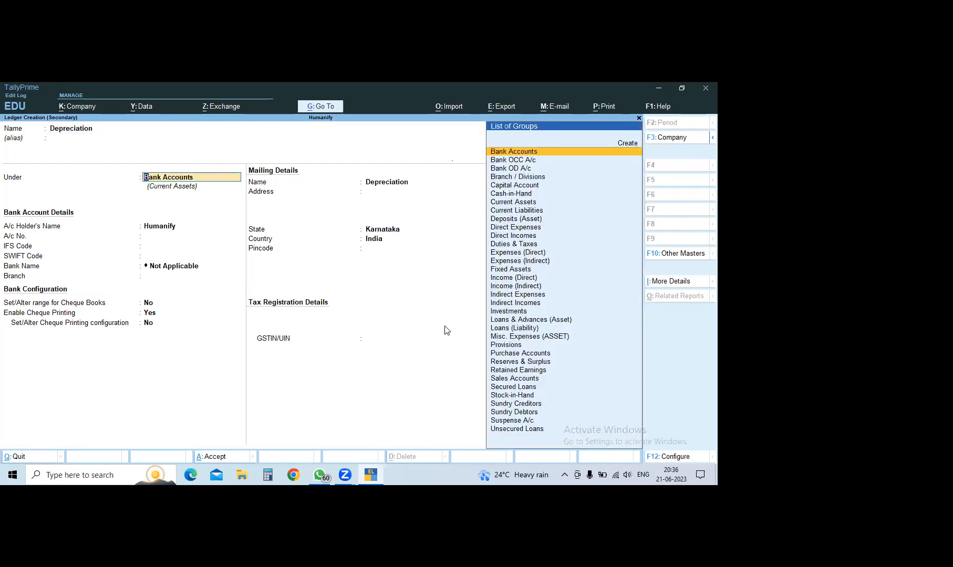
pyautogui.write('Indi')
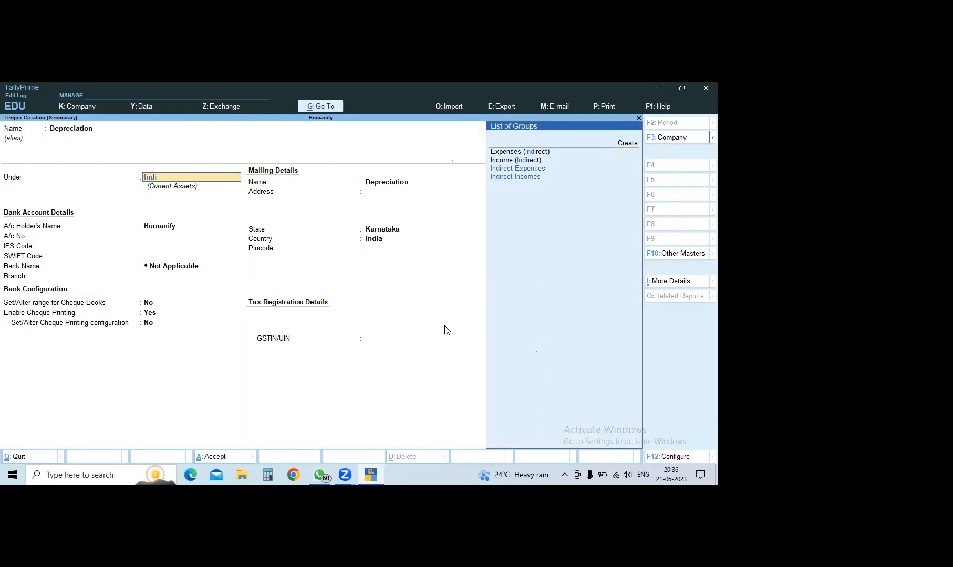
pyautogui.press('Down')
pyautogui.press('Up')
pyautogui.press('Return')
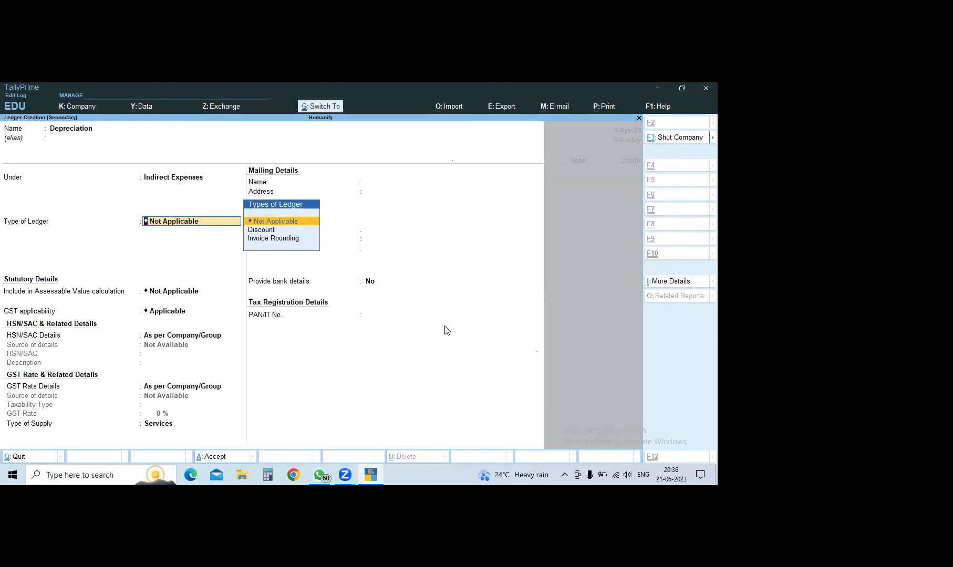
pyautogui.hotkey('ctrl', 'a')
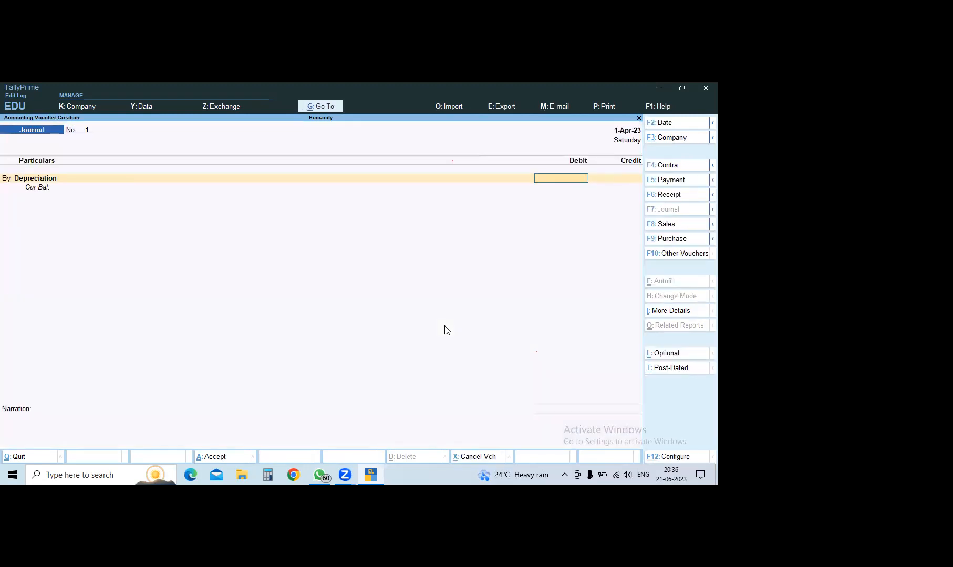
# Step: Debit the Depreciation account 2,300 in the journal voucher
pyautogui.write('2300')
pyautogui.press('Return')
pyautogui.press('Return')
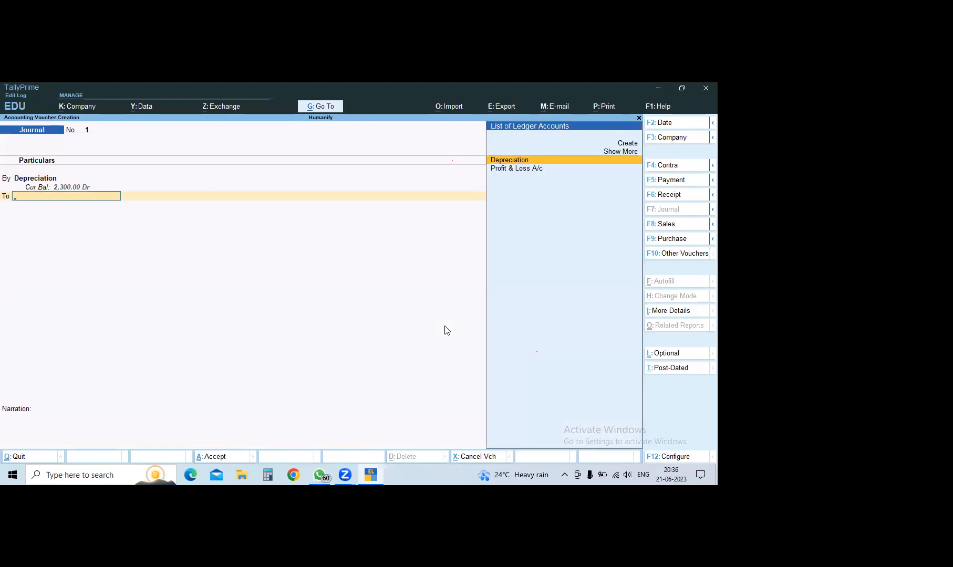
# Step: Create the Furniture ledger under Fixed Assets from the voucher's credit line and credit it 2,000
pyautogui.press('alt')
pyautogui.hotkey('alt', 'c')
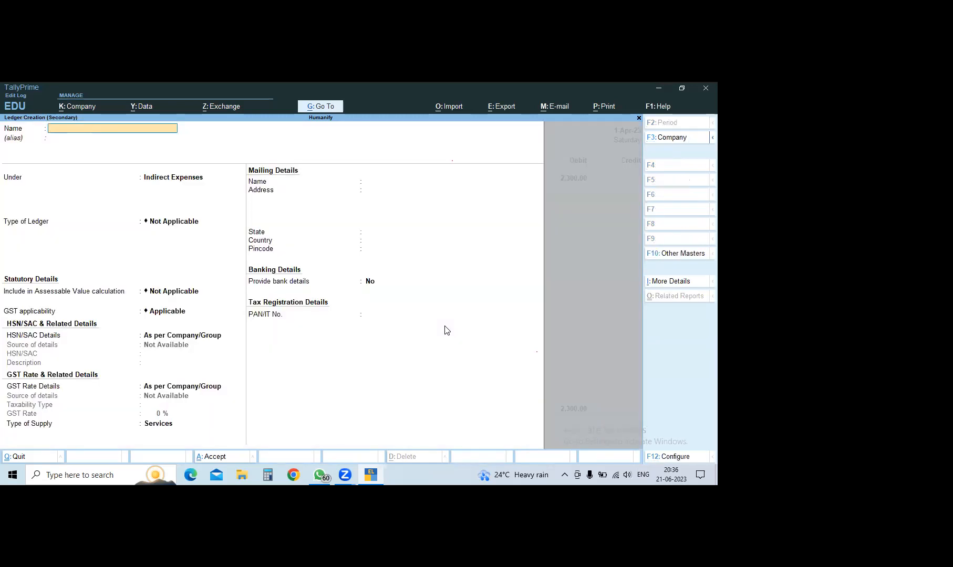
pyautogui.write('Furniture')
pyautogui.press('Return')
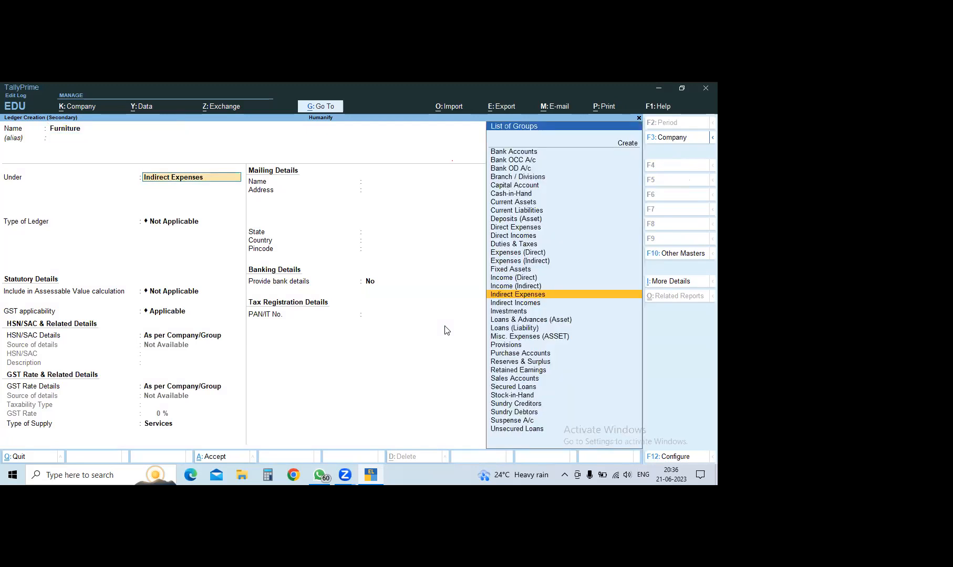
pyautogui.write('Fixed')
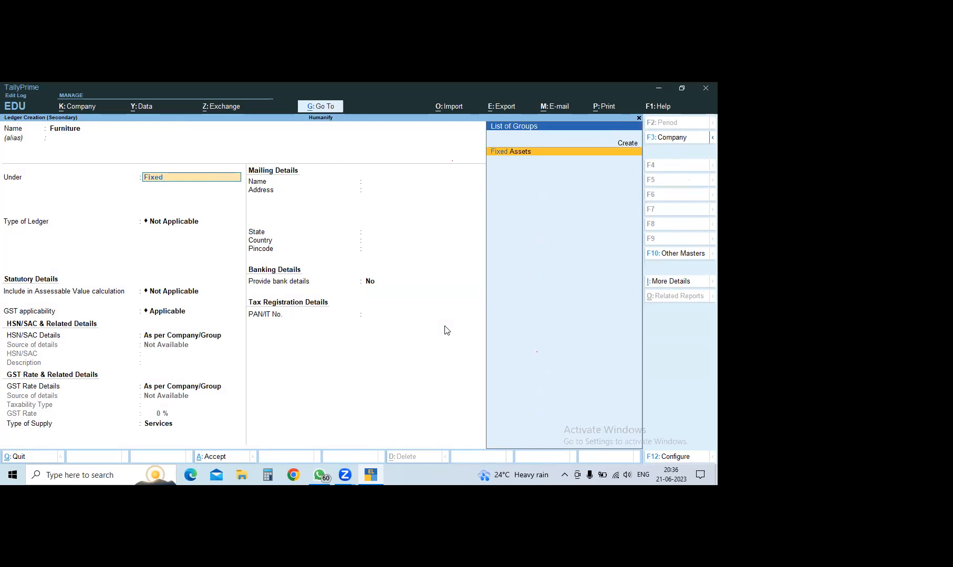
pyautogui.press('Return')
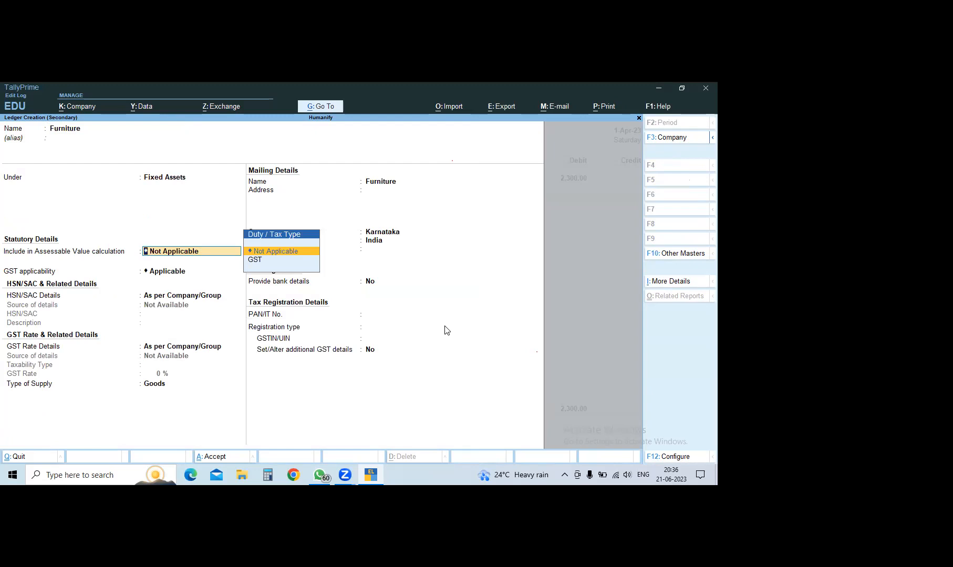
pyautogui.hotkey('ctrl', 'a')
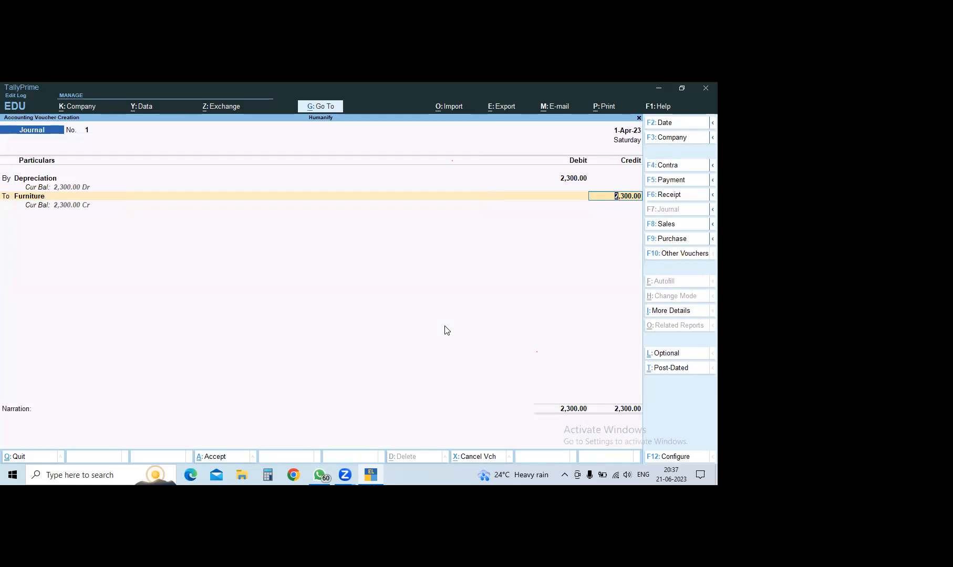
pyautogui.write('2000')
pyautogui.press('Return')
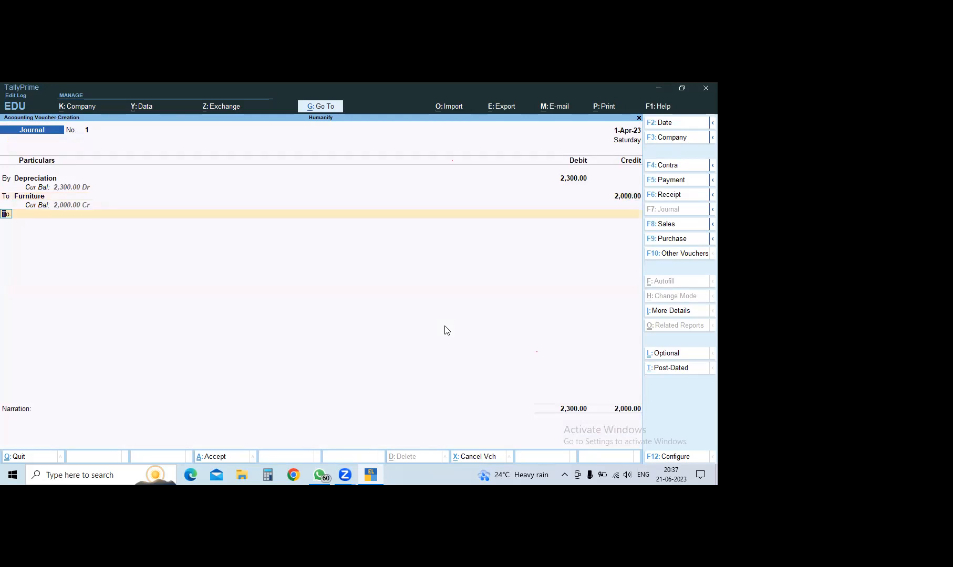
# Step: Credit the remaining 300 to a new Machinary ledger created under Fixed Assets, and save the journal voucher
pyautogui.press('Return')
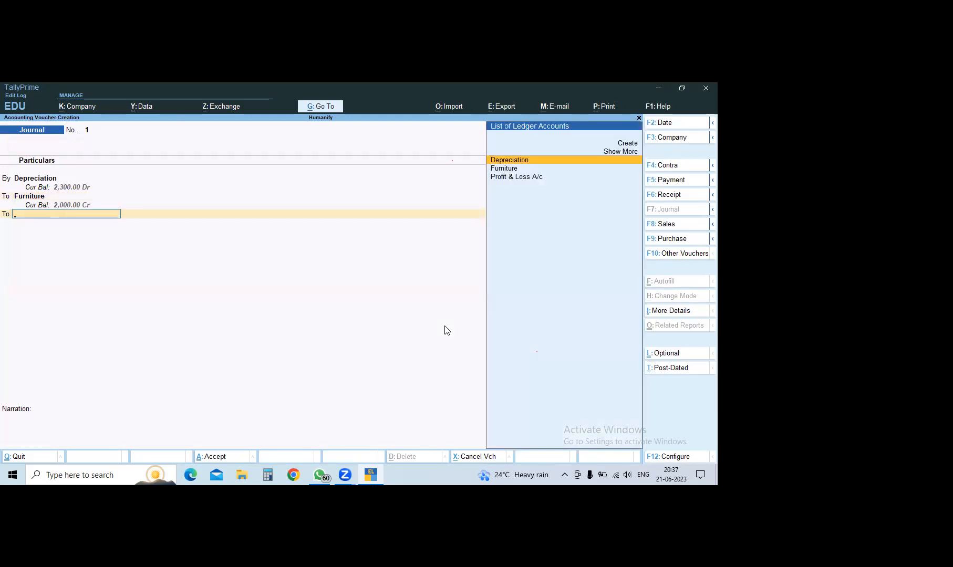
pyautogui.press('alt')
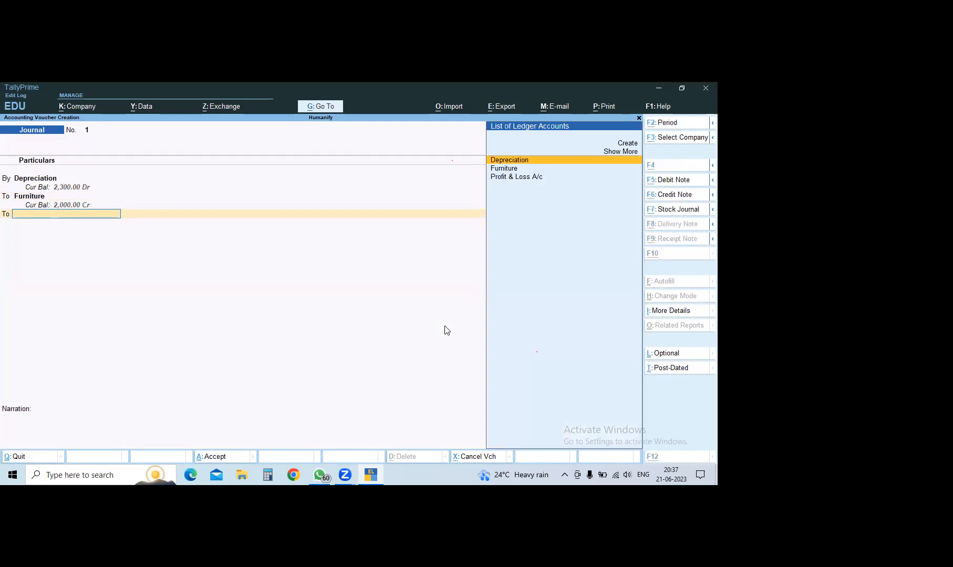
pyautogui.hotkey('alt', 'c')
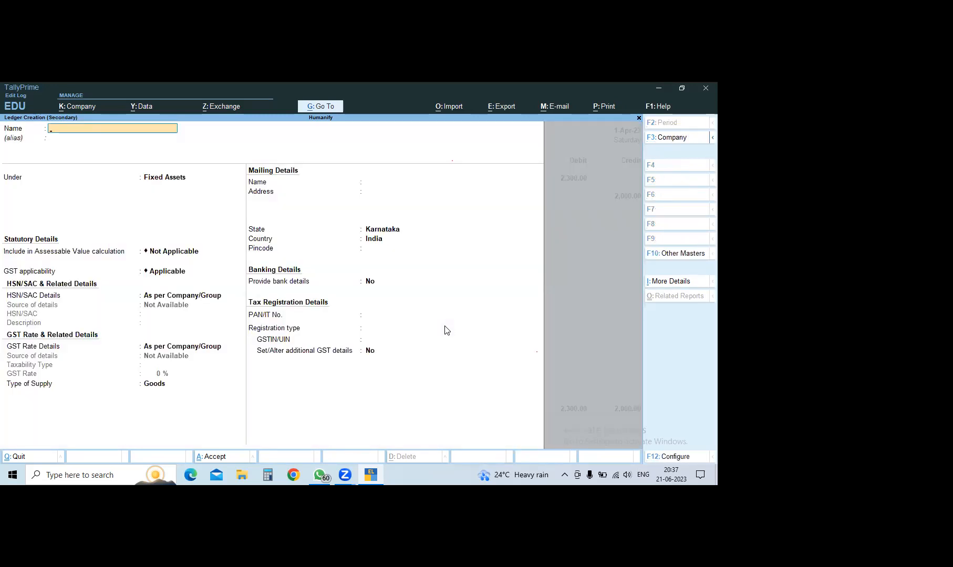
pyautogui.write('Machinary')
pyautogui.press('Return')
pyautogui.write('Fix')
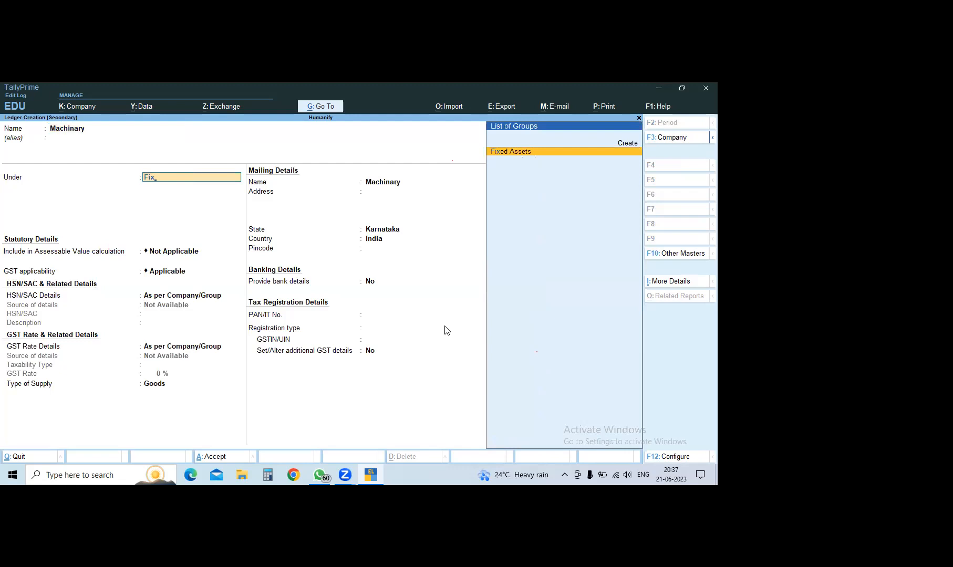
pyautogui.press('Return')
pyautogui.hotkey('ctrl', 'a')
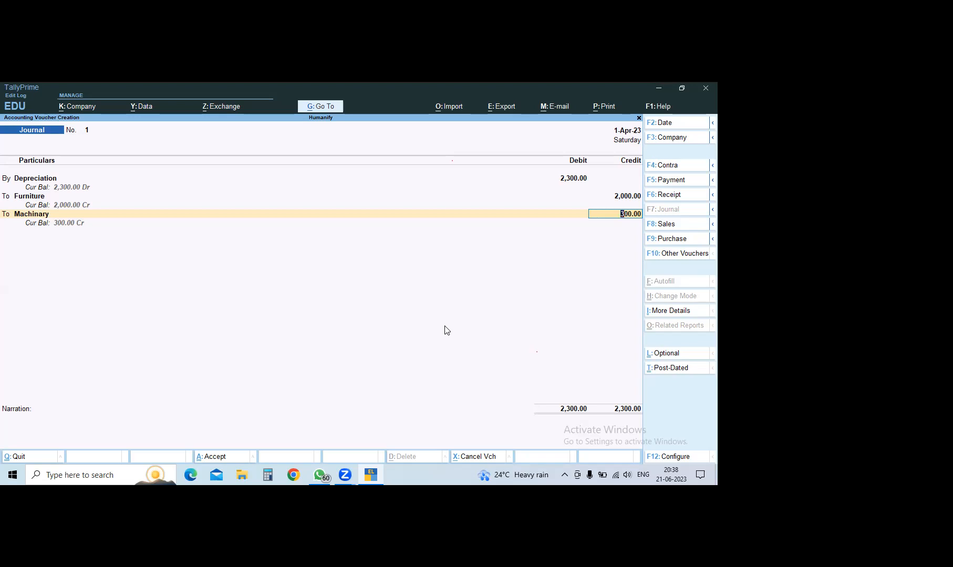
pyautogui.hotkey('ctrl', 'a')
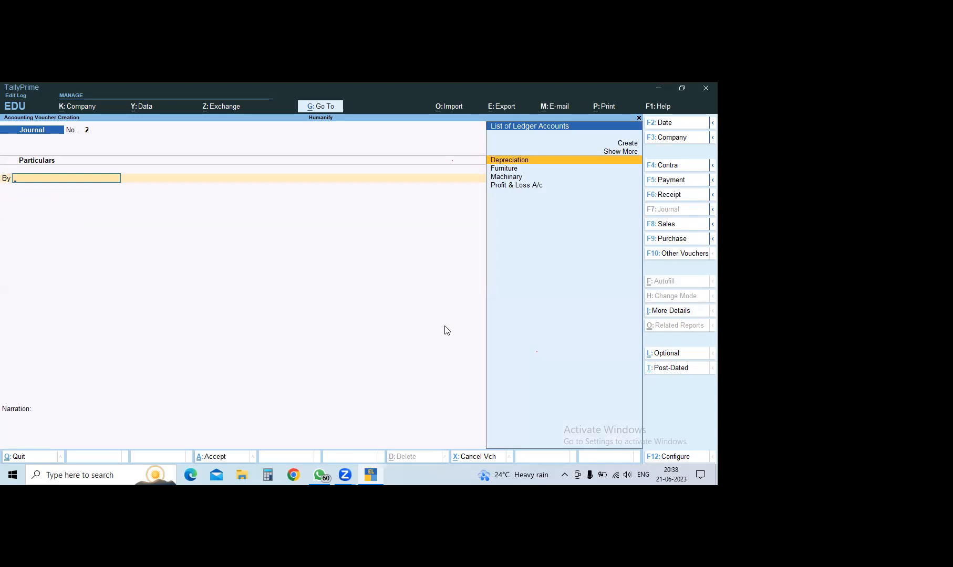
# Step: Start a credit note and change its voucher mode to As Voucher
pyautogui.press('F10')
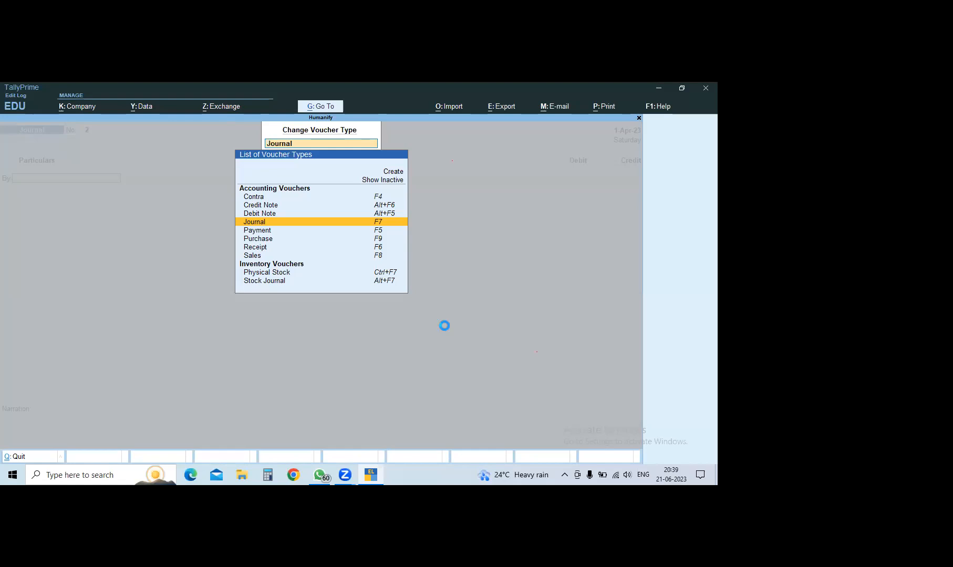
pyautogui.hotkey('alt', 'F6')
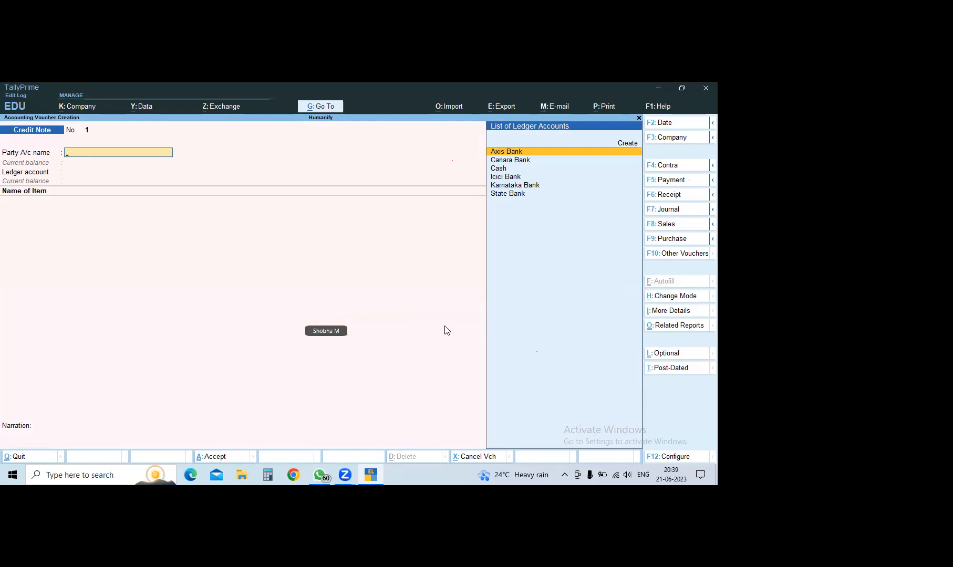
pyautogui.write('H')
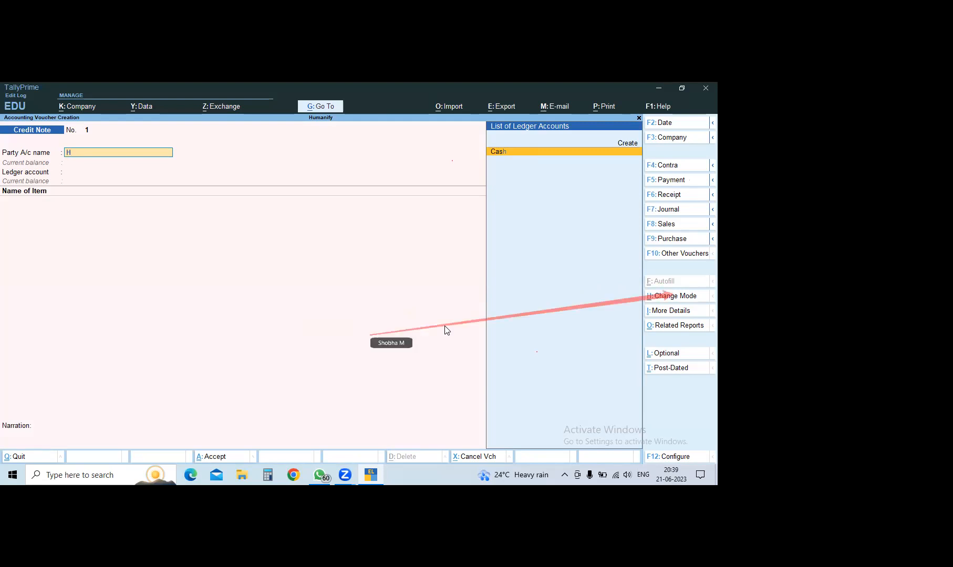
pyautogui.click(670, 297)
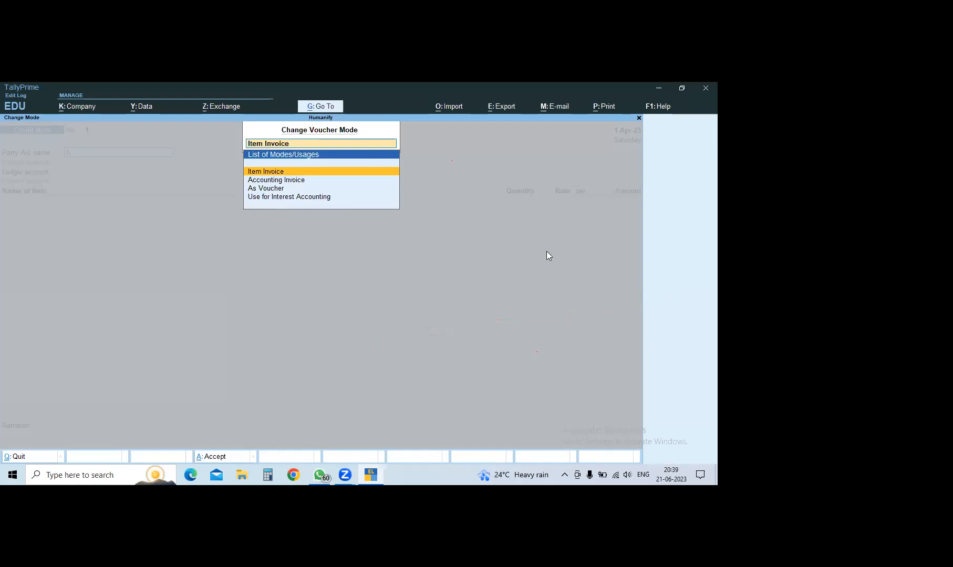
pyautogui.press('Down')
pyautogui.press('Down')
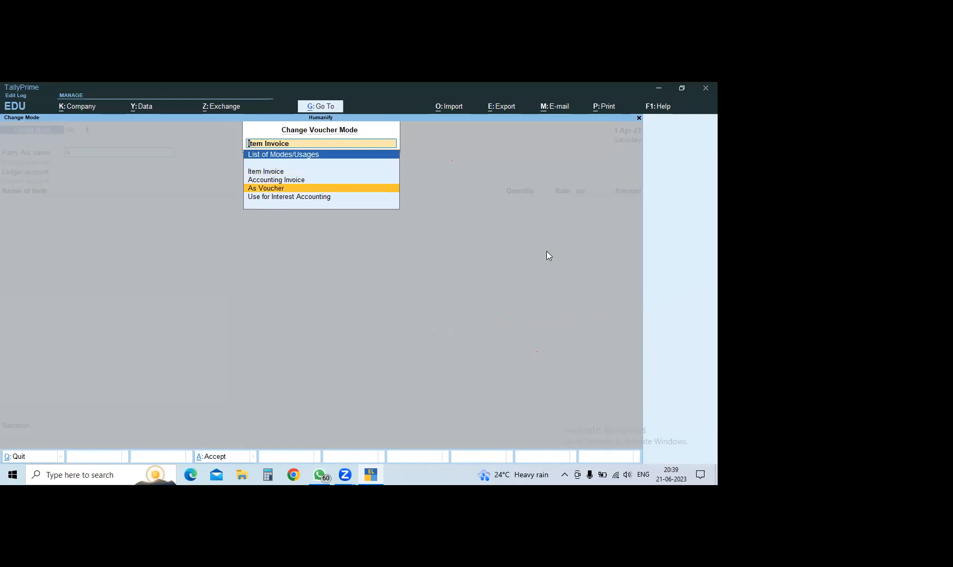
pyautogui.press('Return')
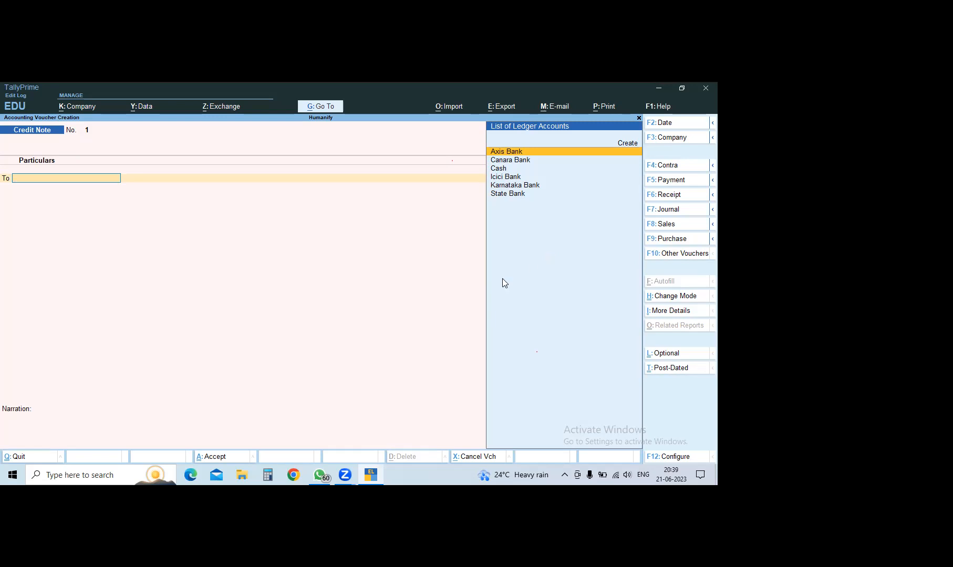
# Step: Check the sold goods return transaction in WhatsApp's exercise image, and return to the credit note in TallyPrime
pyautogui.moveTo(323, 487)
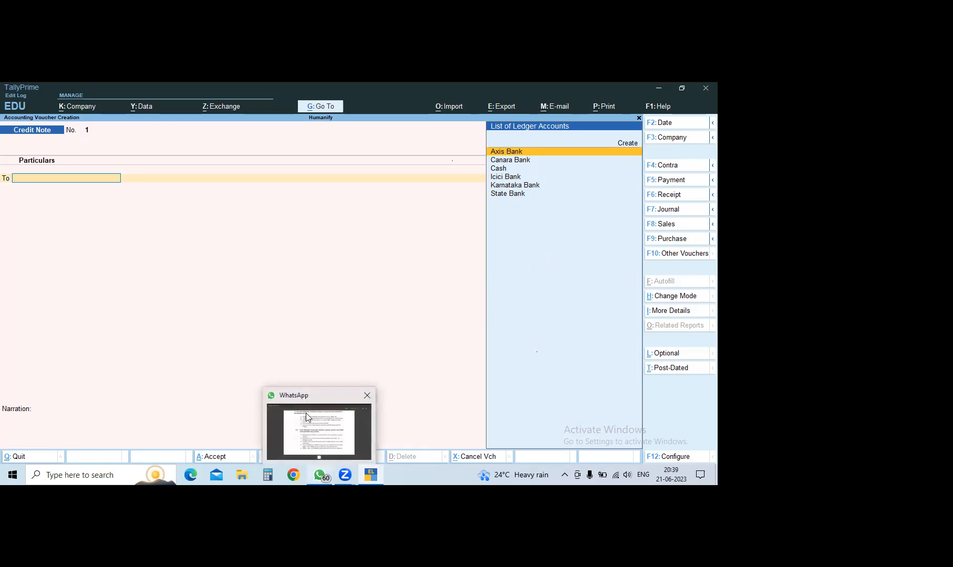
pyautogui.click(308, 422)
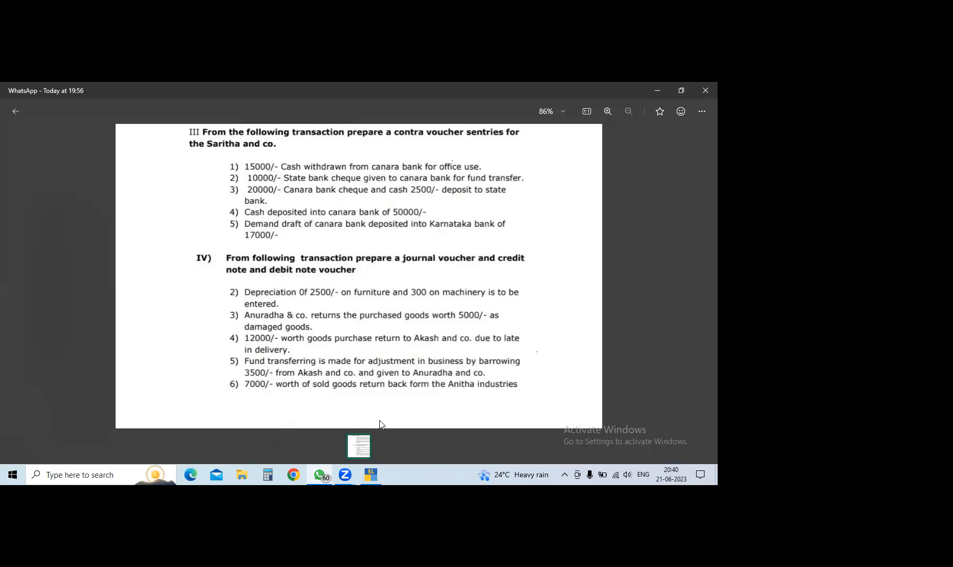
pyautogui.click(370, 469)
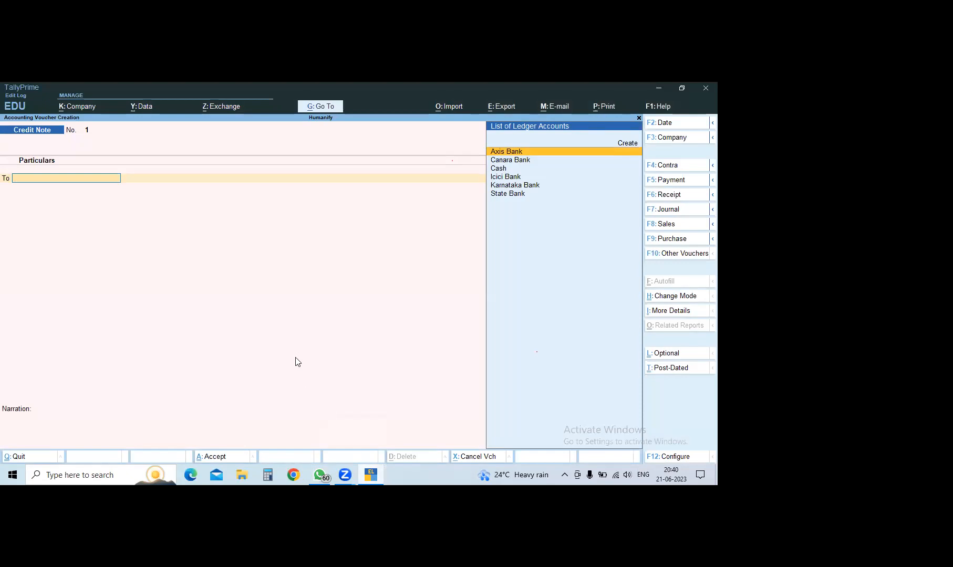
# Step: Create the Anitha Industry ledger under Sundry Creditors from the credit note's credit line
pyautogui.hotkey('alt', 'c')
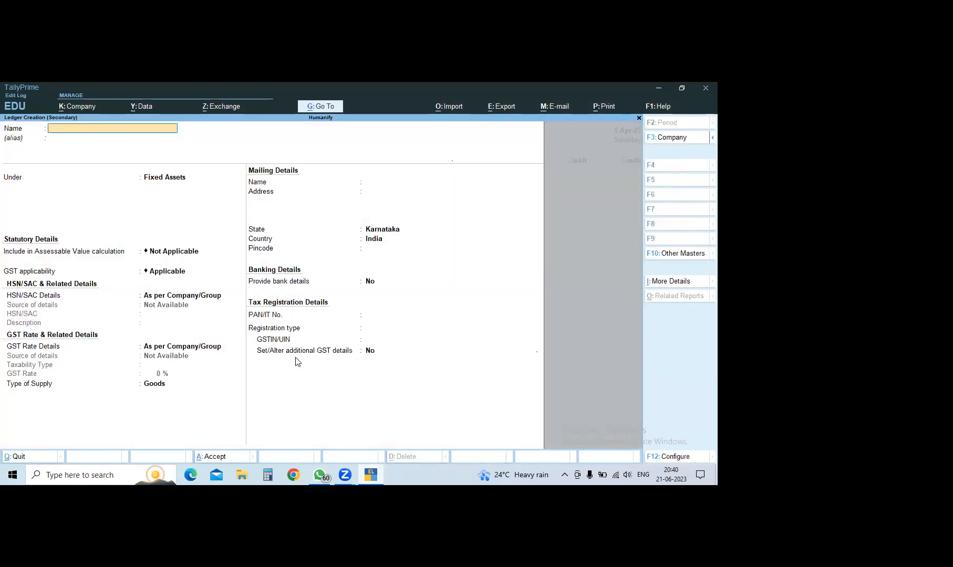
pyautogui.write('Anitha Industry')
pyautogui.press('Return')
pyautogui.press('Return')
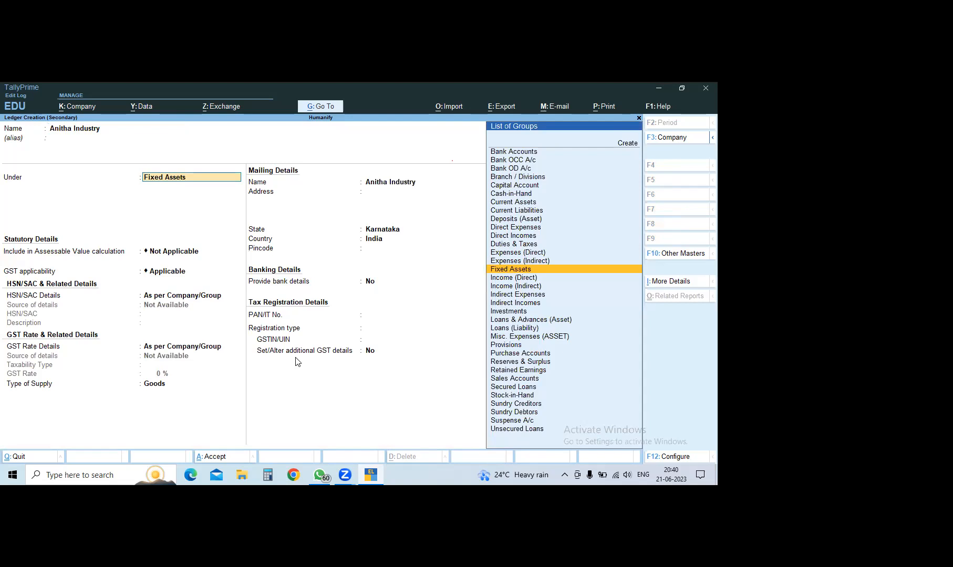
pyautogui.write('Cred')
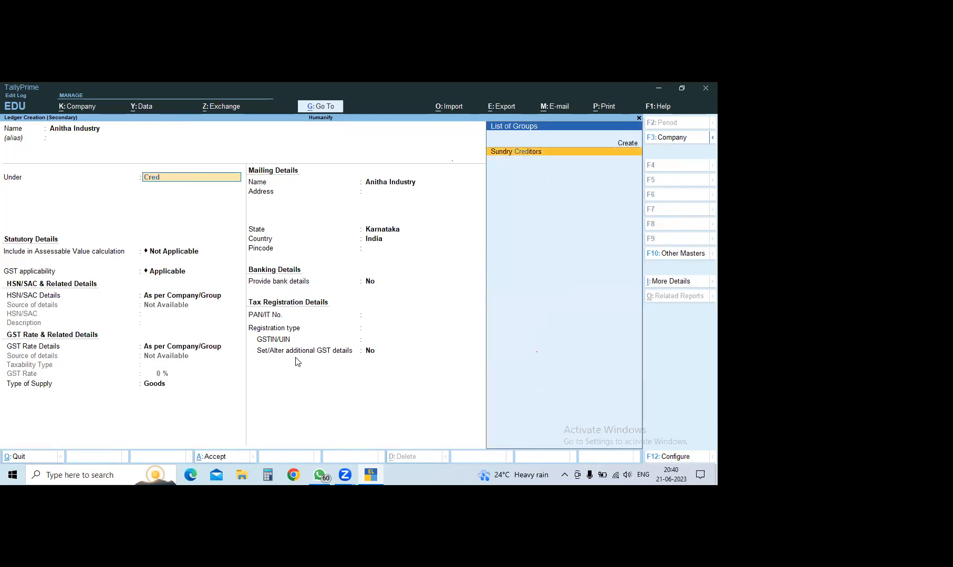
pyautogui.press('Return')
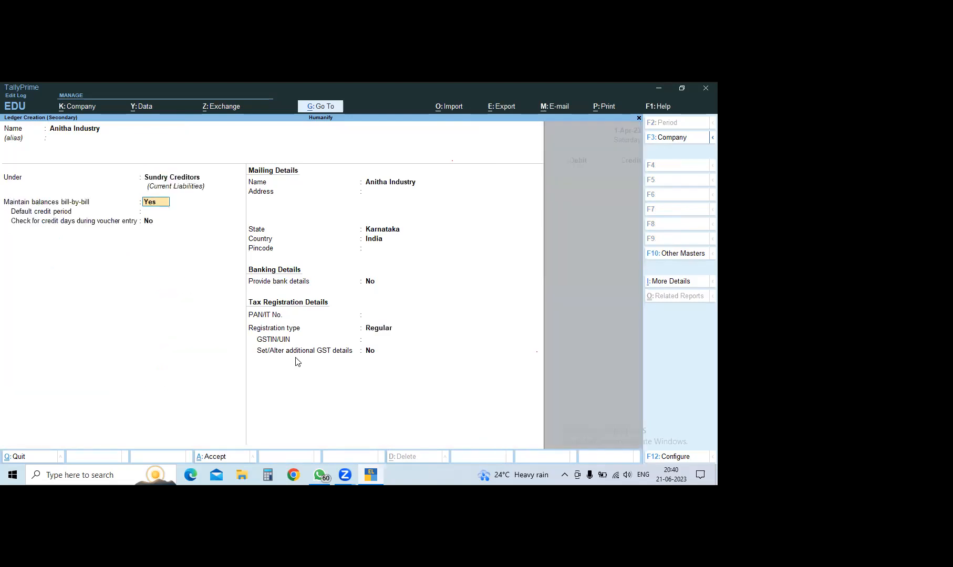
pyautogui.press('ctrl')
pyautogui.hotkey('ctrl', 'a')
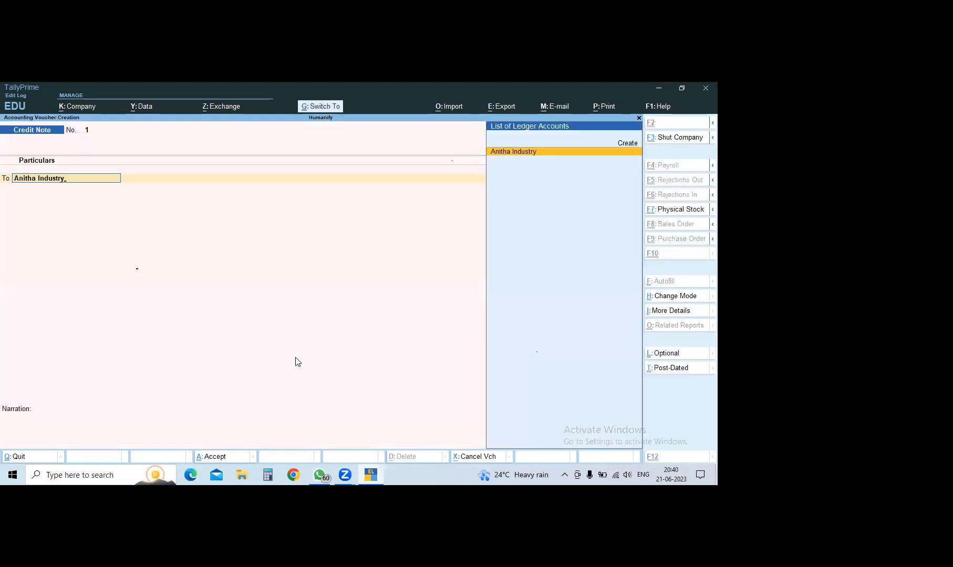
# Step: Credit Anitha Industry 2,000 with an On Account bill reference, leaving the receipt details blank and keeping the default party details
pyautogui.press('Return')
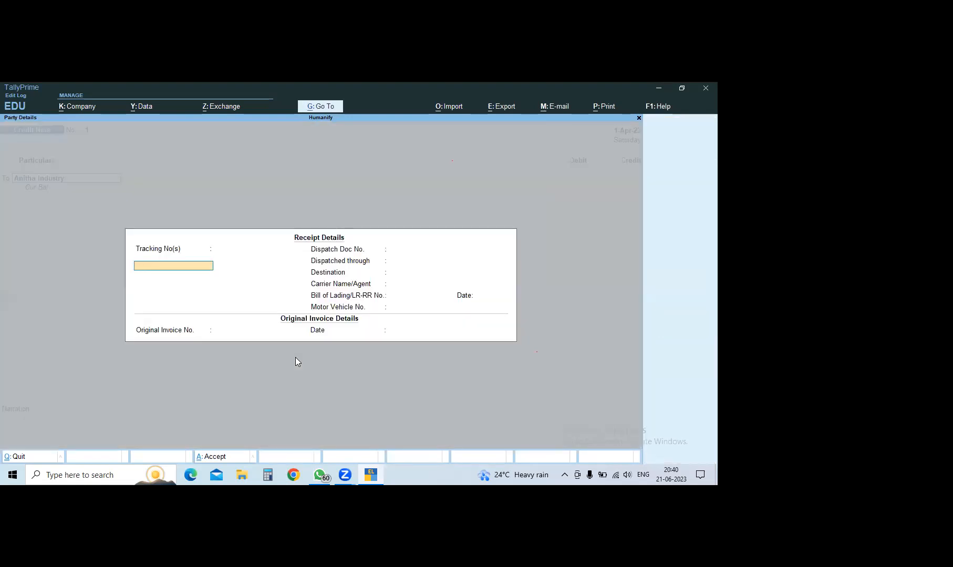
pyautogui.press('Escape')
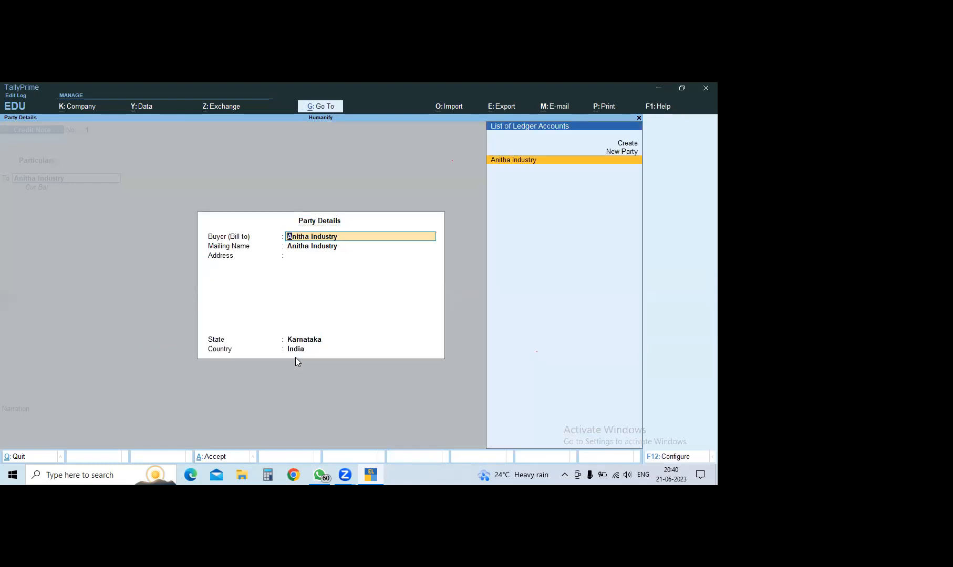
pyautogui.hotkey('ctrl', 'a')
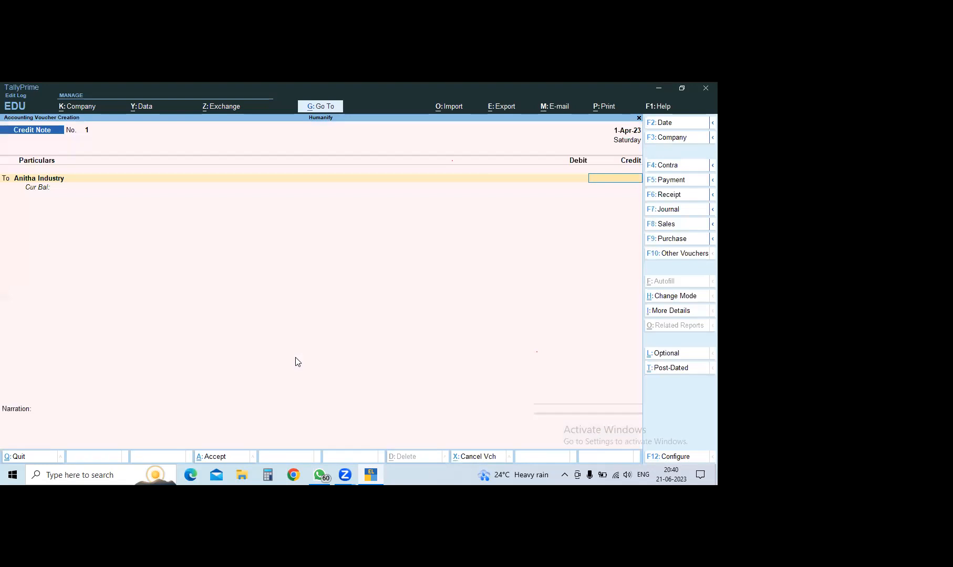
pyautogui.write('2000')
pyautogui.press('Return')
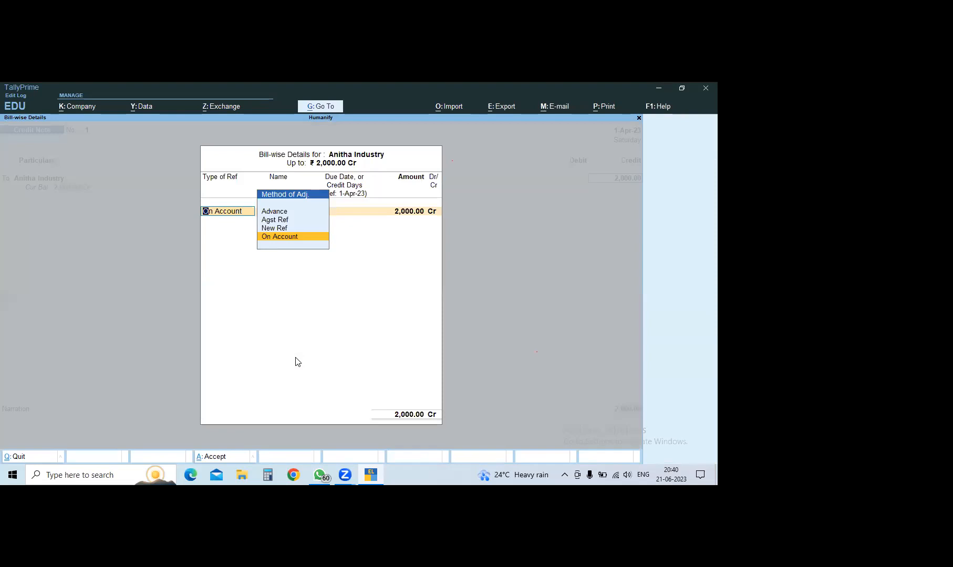
pyautogui.press('Return')
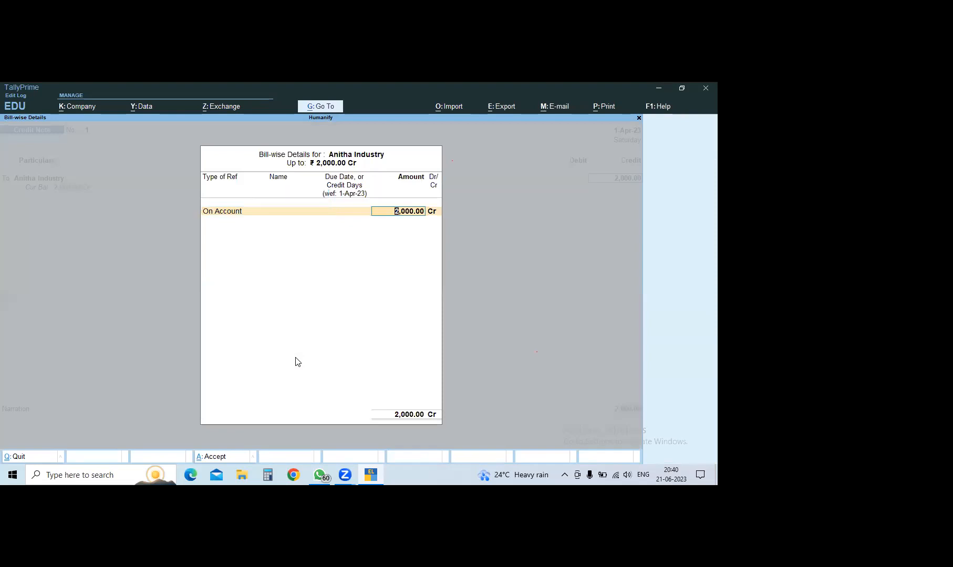
pyautogui.press('Return')
pyautogui.press('Return')
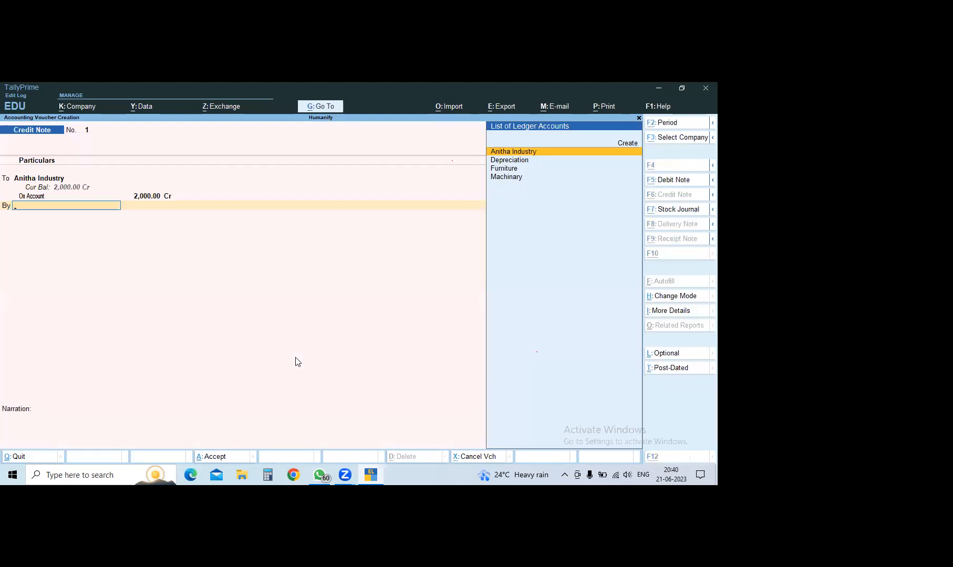
# Step: Create the Sales Return ledger under Sales Accounts from the credit note's debit line
pyautogui.hotkey('alt', 'c')
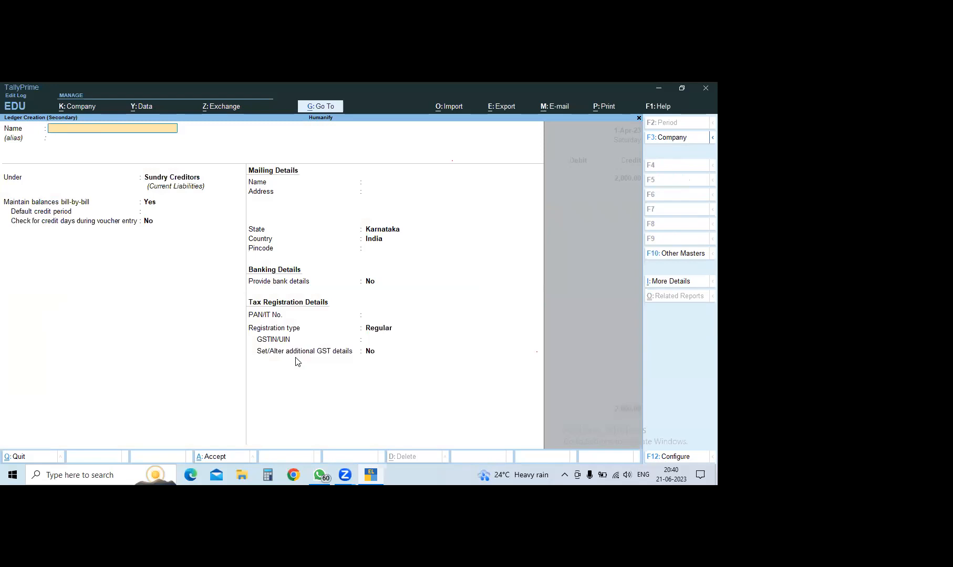
pyautogui.write('Sales Return')
pyautogui.press('Return')
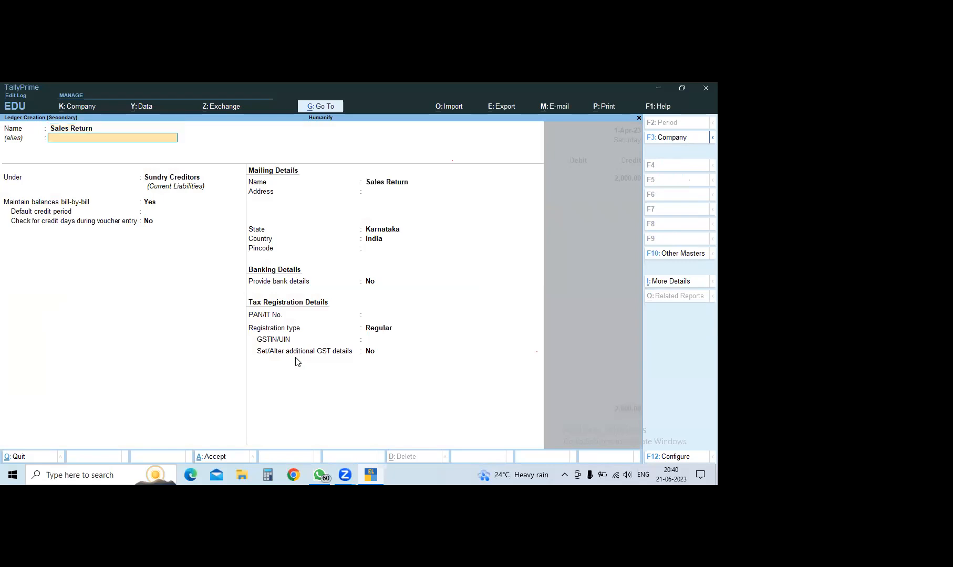
pyautogui.write('Sal')
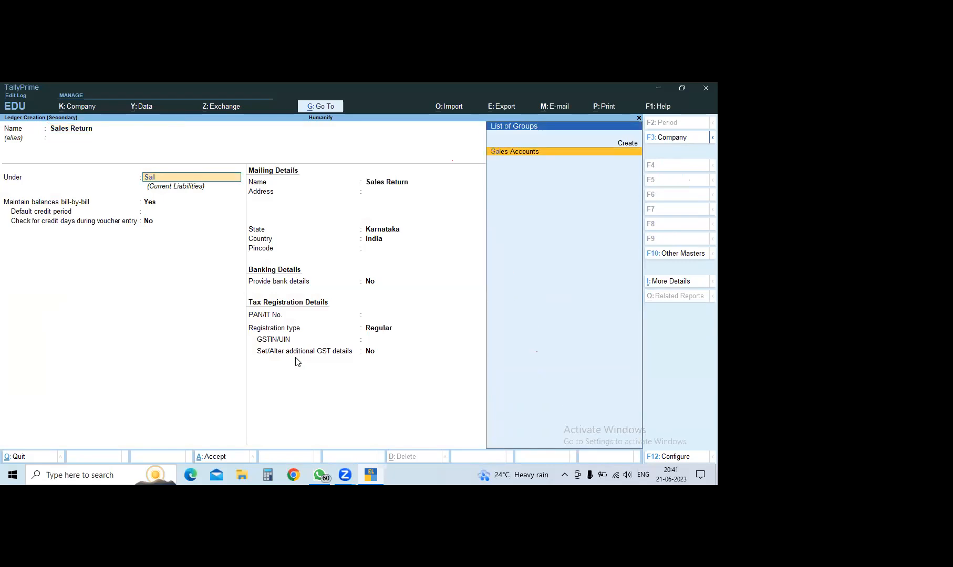
pyautogui.press('Return')
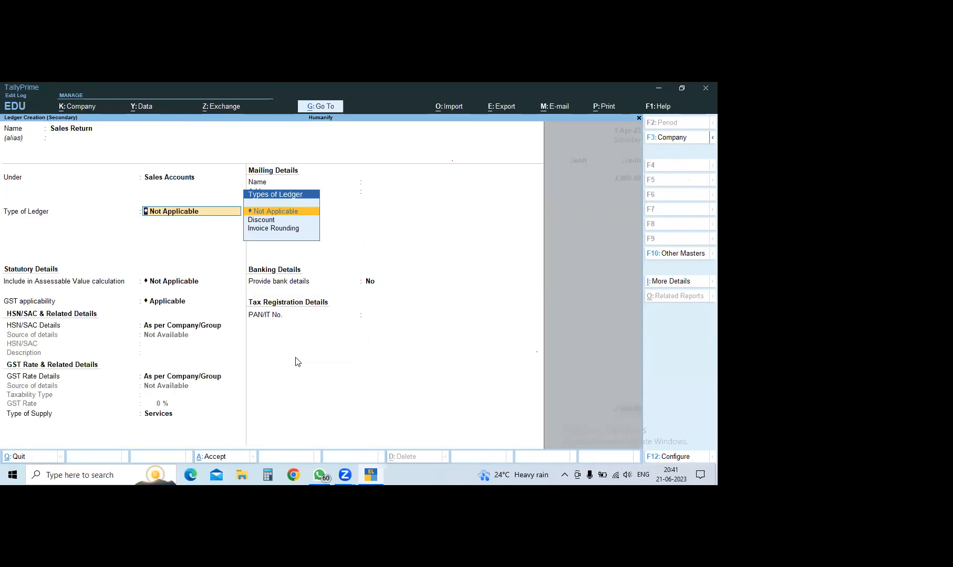
pyautogui.hotkey('ctrl', 'a')
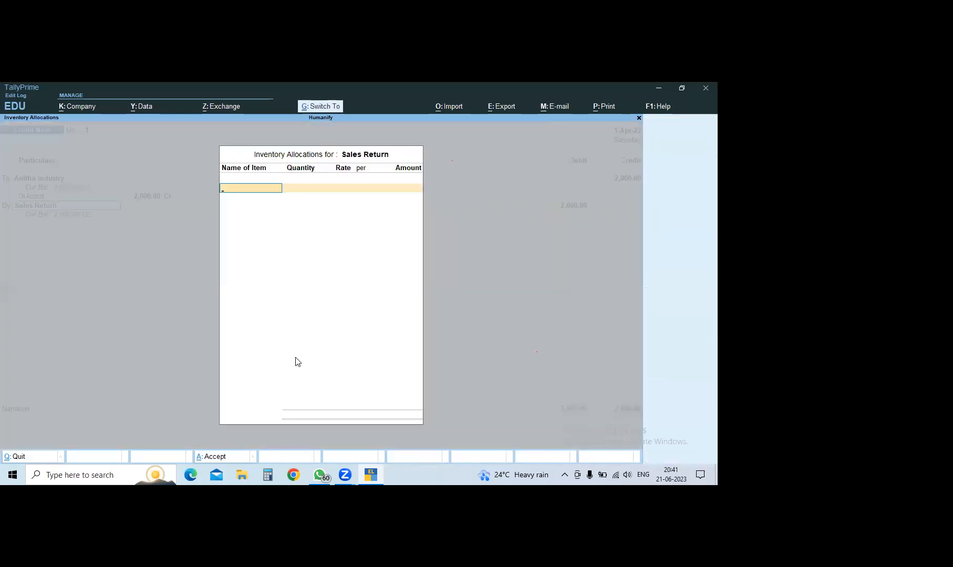
# Step: Skip the inventory allocations, debit Sales Return 2,000, and save the credit note without a narration
pyautogui.press('Escape')
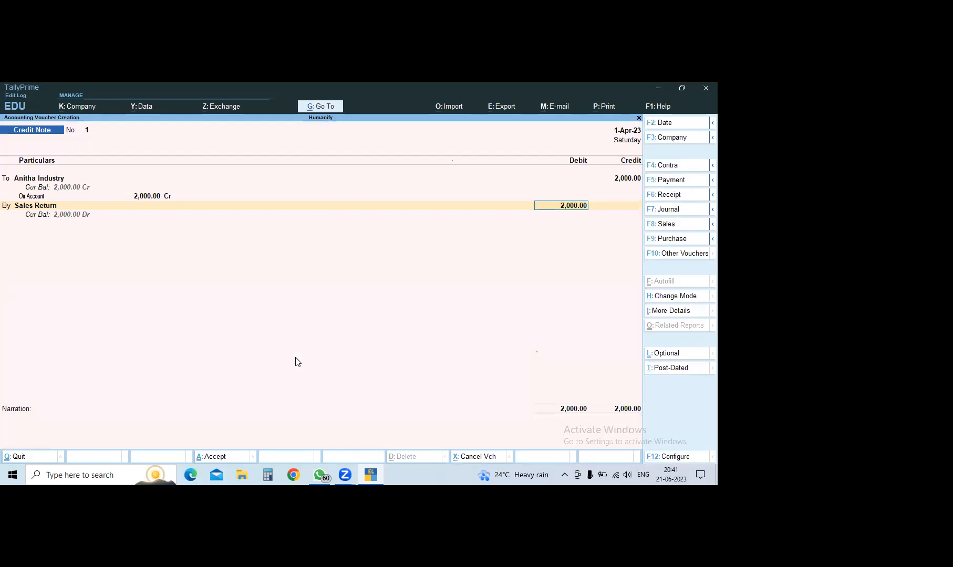
pyautogui.press('Return')
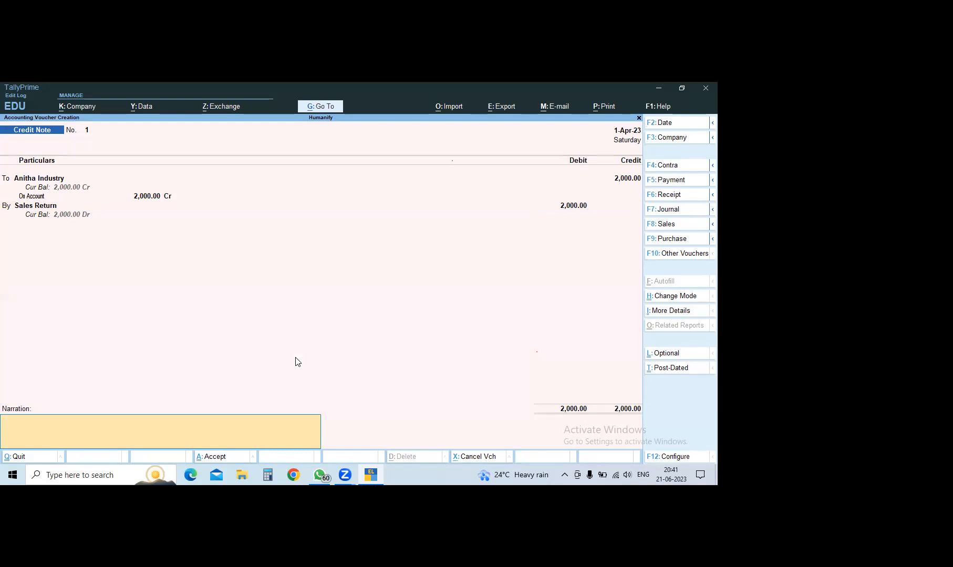
pyautogui.press('ctrl')
pyautogui.press('Return')
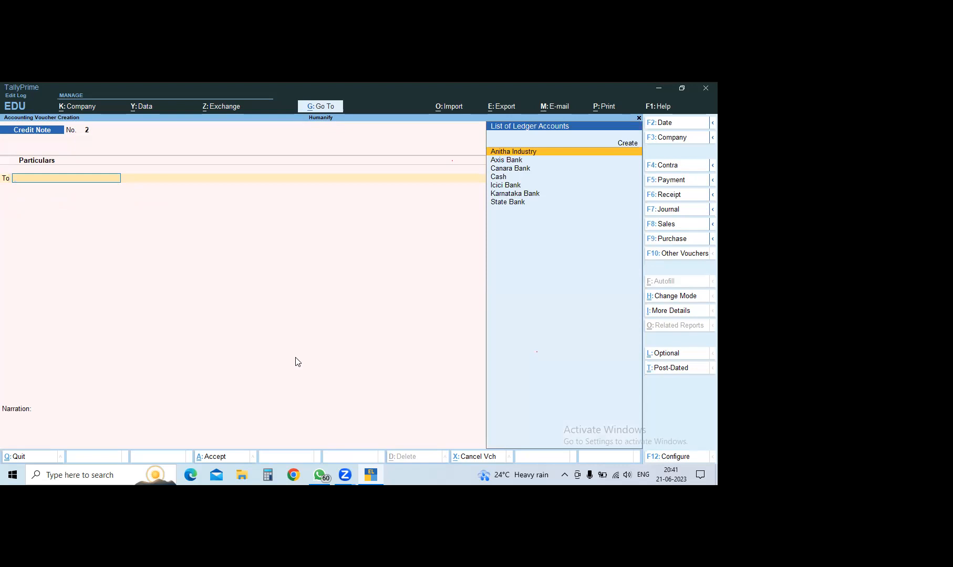
# Step: Switch the voucher type to Debit Note and change its voucher mode to As Voucher
pyautogui.moveTo(325, 484)
pyautogui.press('F10')
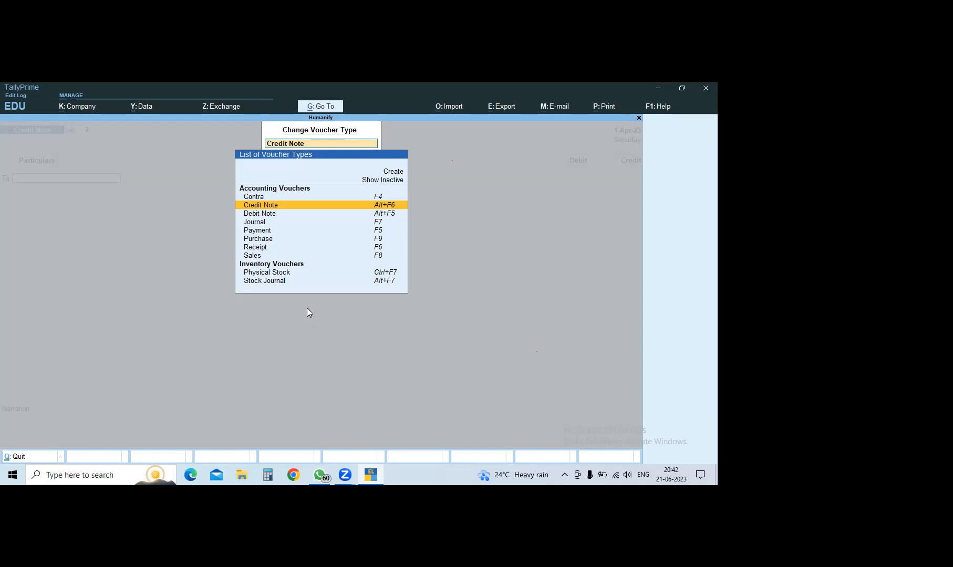
pyautogui.press('Down')
pyautogui.press('Return')
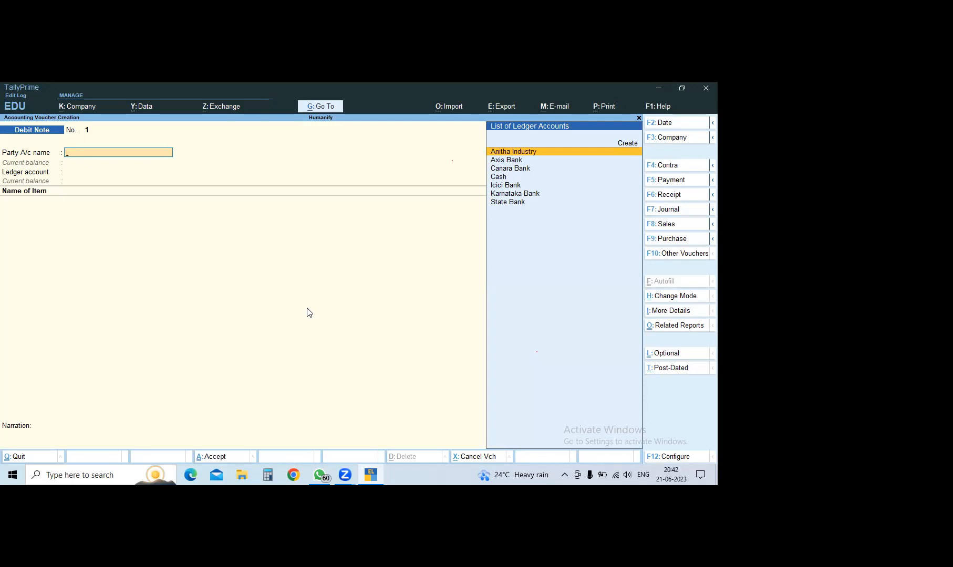
pyautogui.click(666, 297)
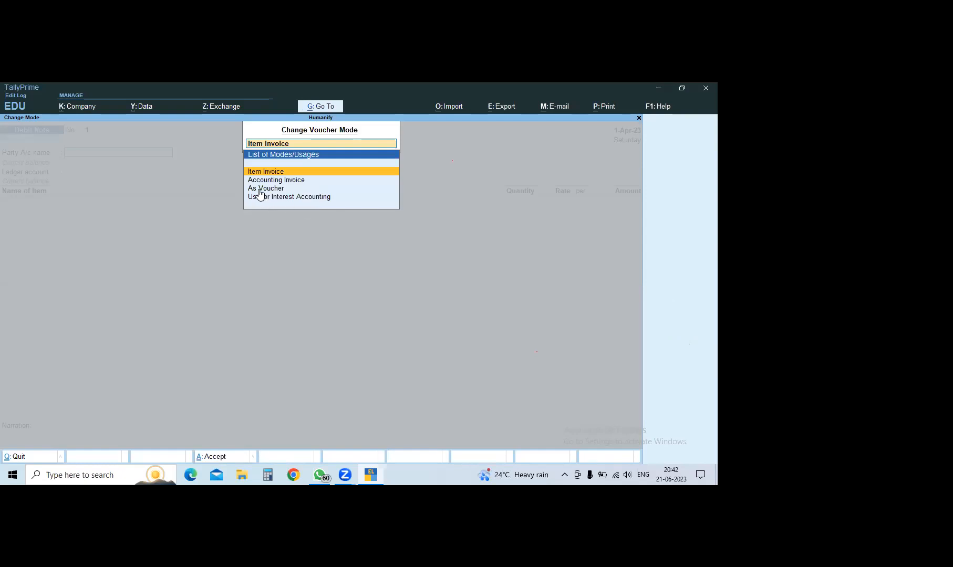
pyautogui.press('Down')
pyautogui.press('Down')
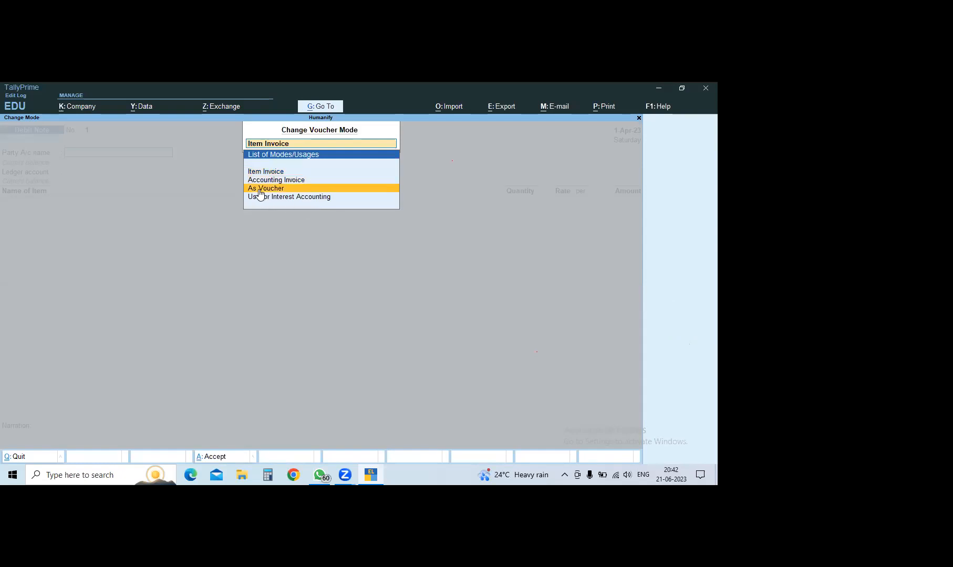
pyautogui.press('Return')
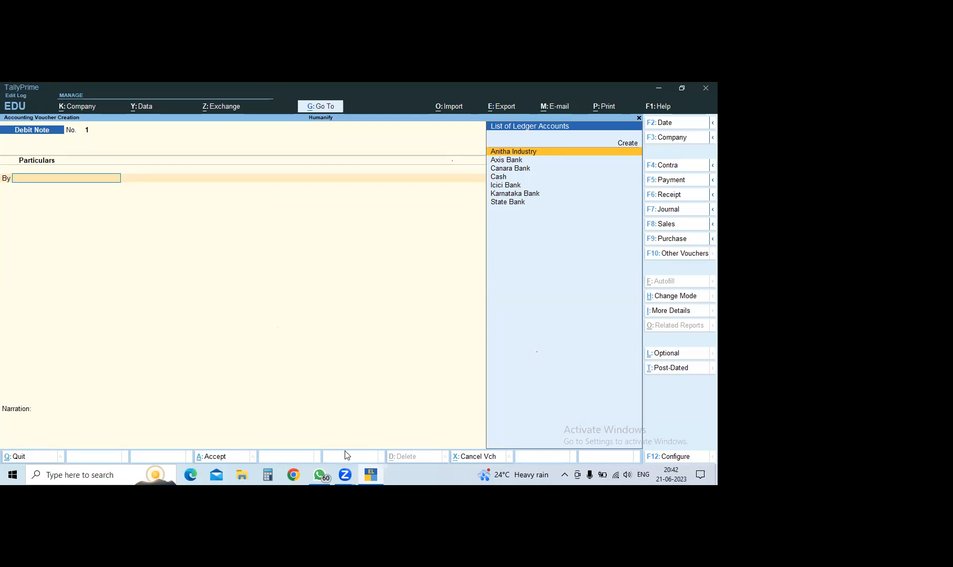
# Step: Check the purchase return transaction for Akash and co. in WhatsApp's exercise image, and return to the debit note in TallyPrime
pyautogui.moveTo(323, 475)
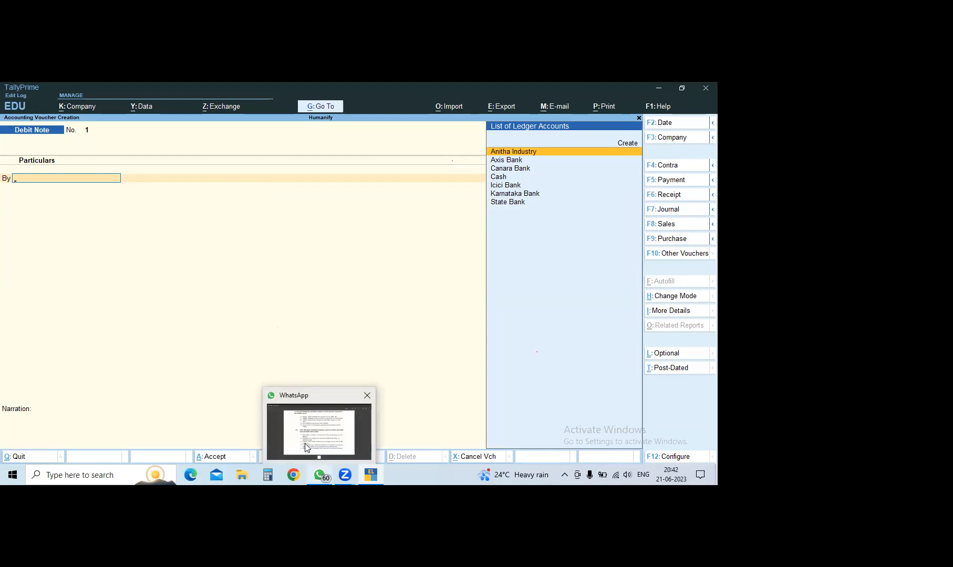
pyautogui.click(307, 446)
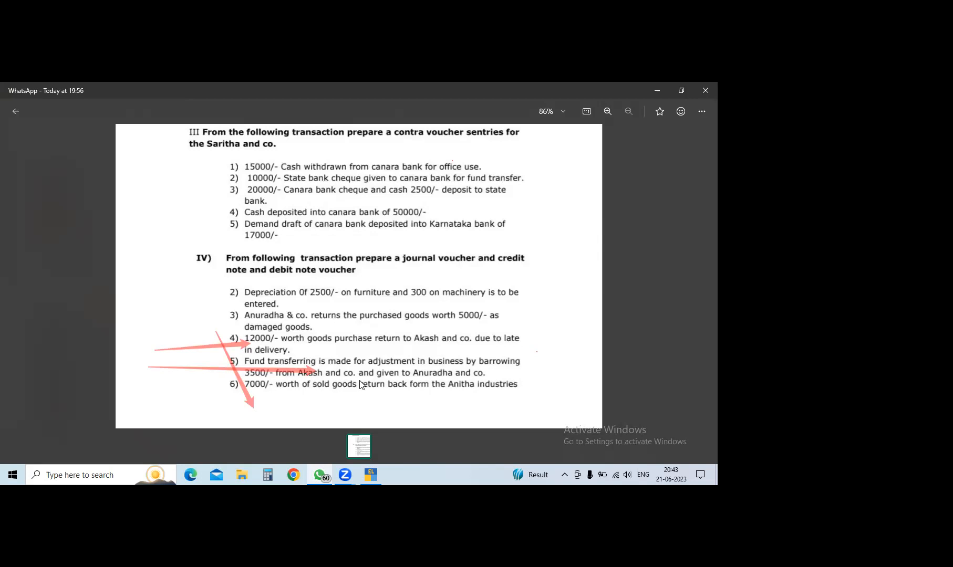
pyautogui.click(369, 474)
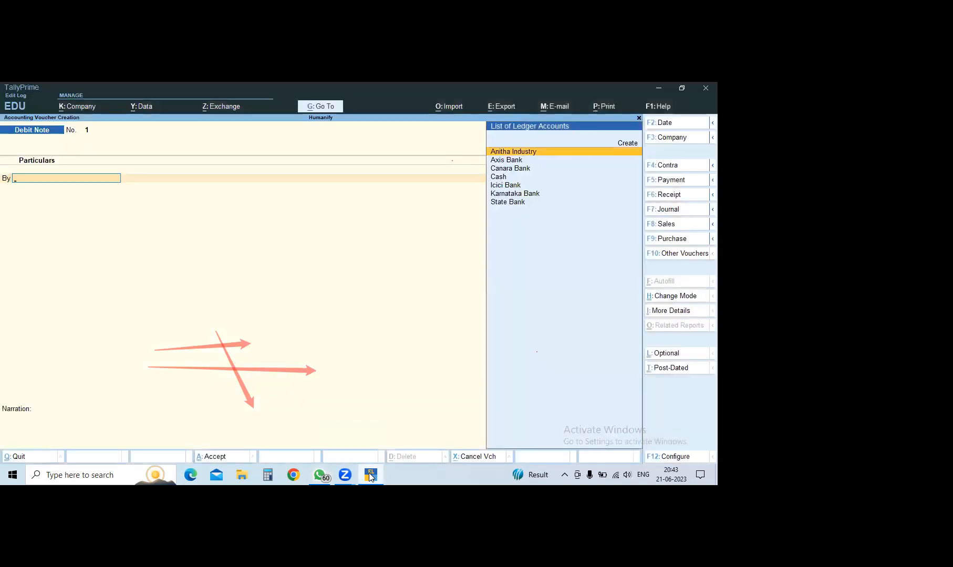
# Step: Create the Akash & Co ledger under Sundry Debtors from the debit note's debit line, and accept the blank dispatch details
pyautogui.press('alt')
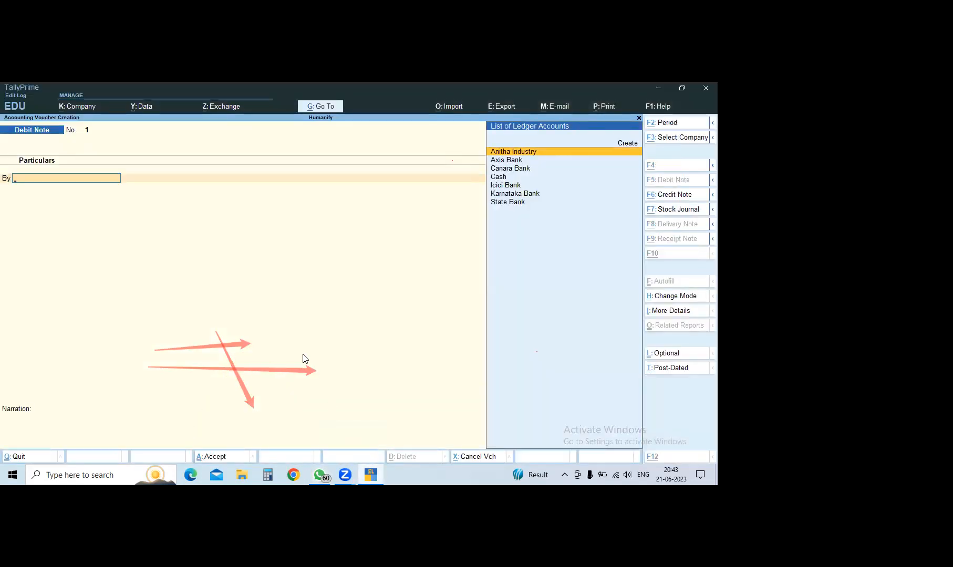
pyautogui.hotkey('alt', 'c')
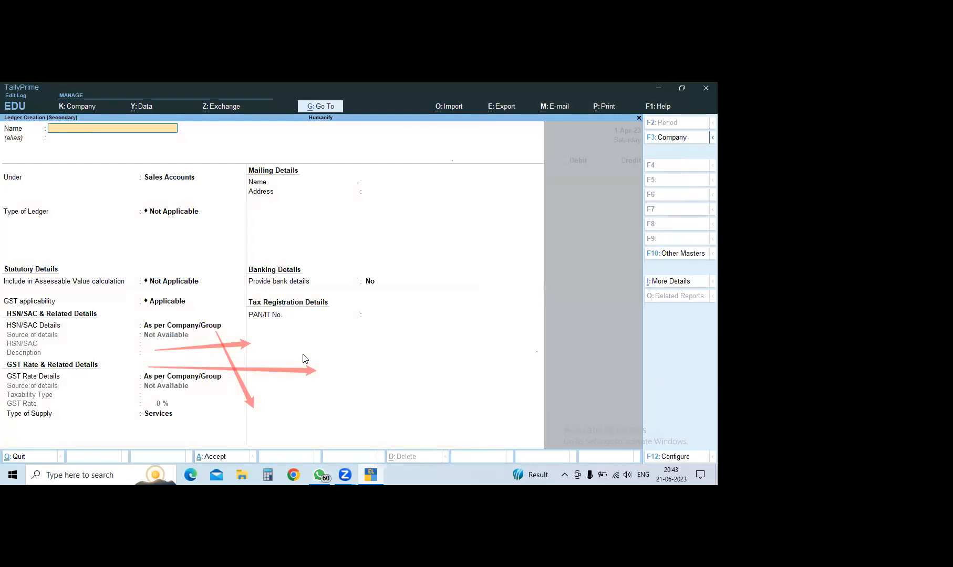
pyautogui.write('Akash & Co')
pyautogui.press('Return')
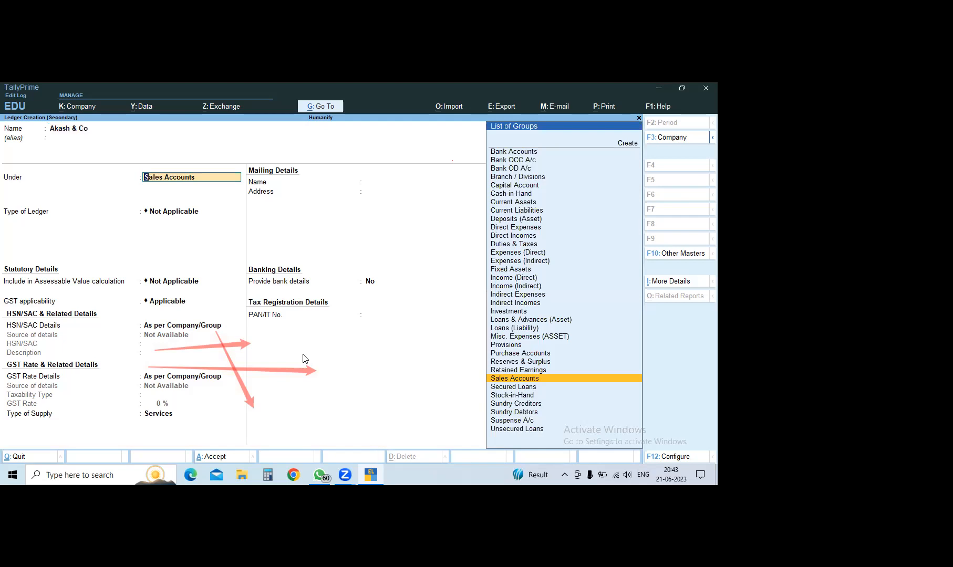
pyautogui.write('Sund')
pyautogui.press('Down')
pyautogui.press('Return')
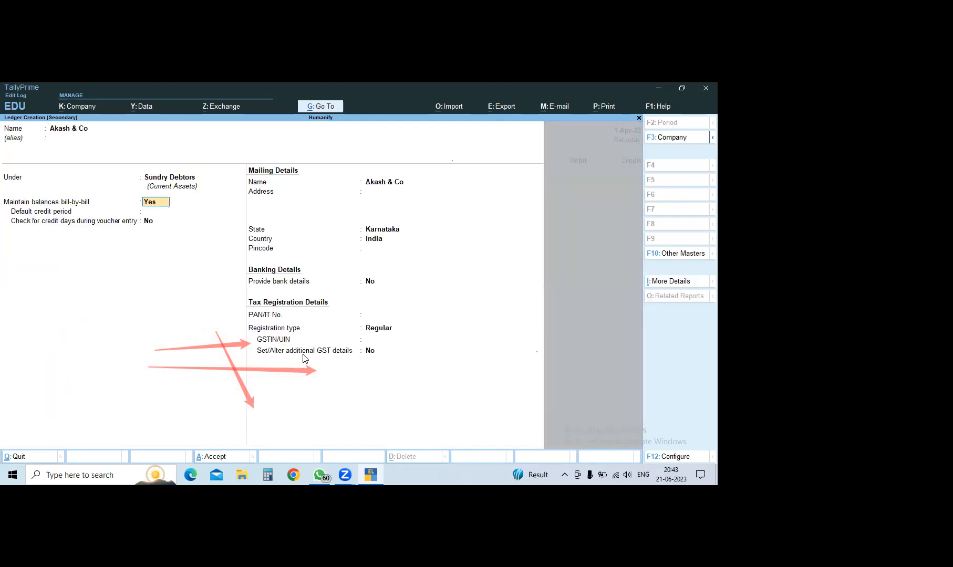
pyautogui.press('Return')
pyautogui.press('Return')
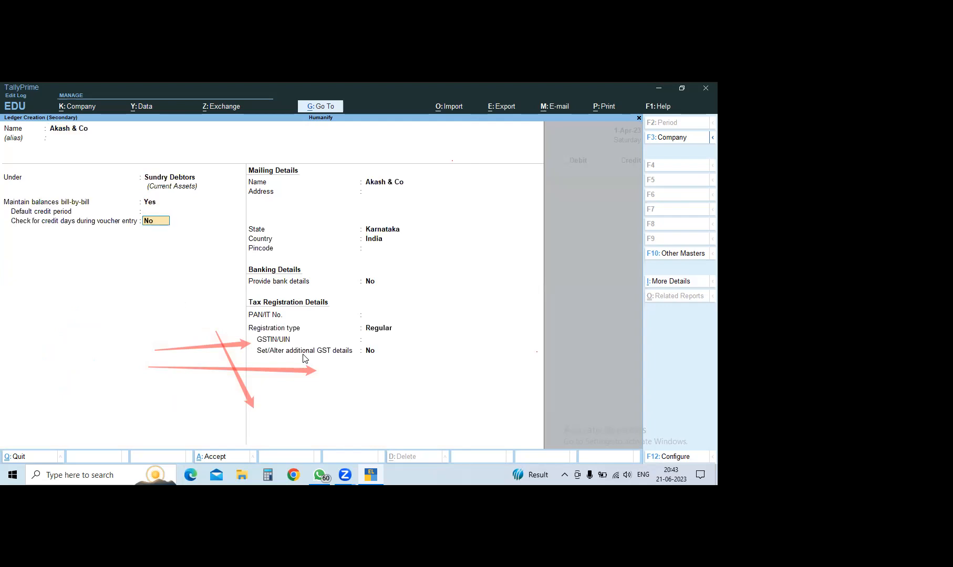
pyautogui.press('Return')
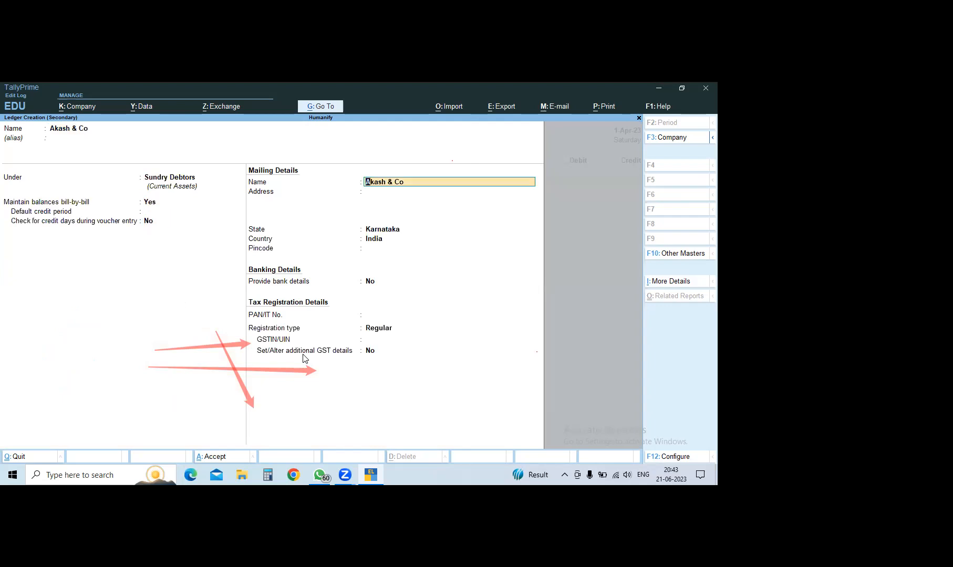
pyautogui.hotkey('ctrl', 'a')
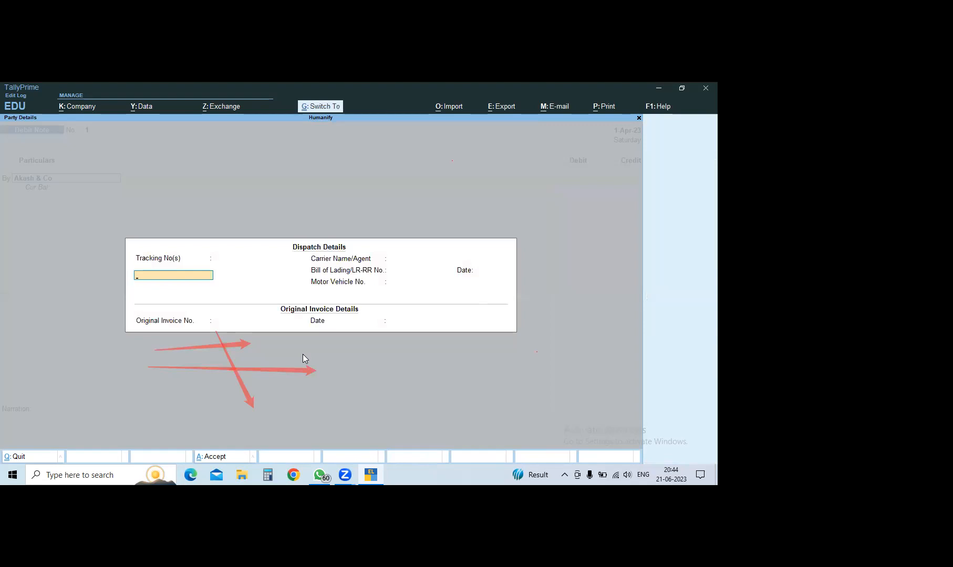
pyautogui.hotkey('ctrl', 'a')
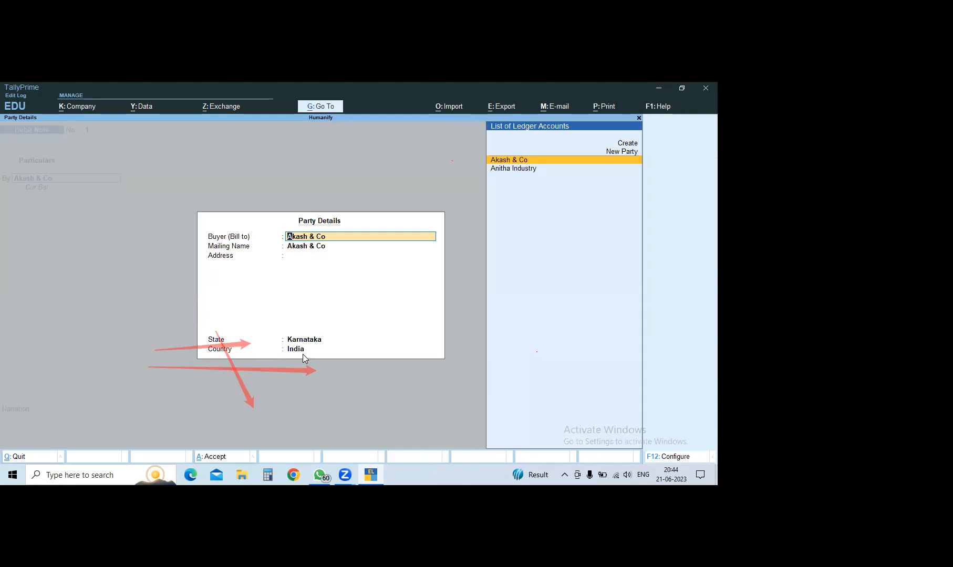
# Step: Accept Akash & Co's party details, check the return amount in WhatsApp's exercise image, and debit the ledger 12,000 as On Account in TallyPrime
pyautogui.hotkey('ctrl', 'a')
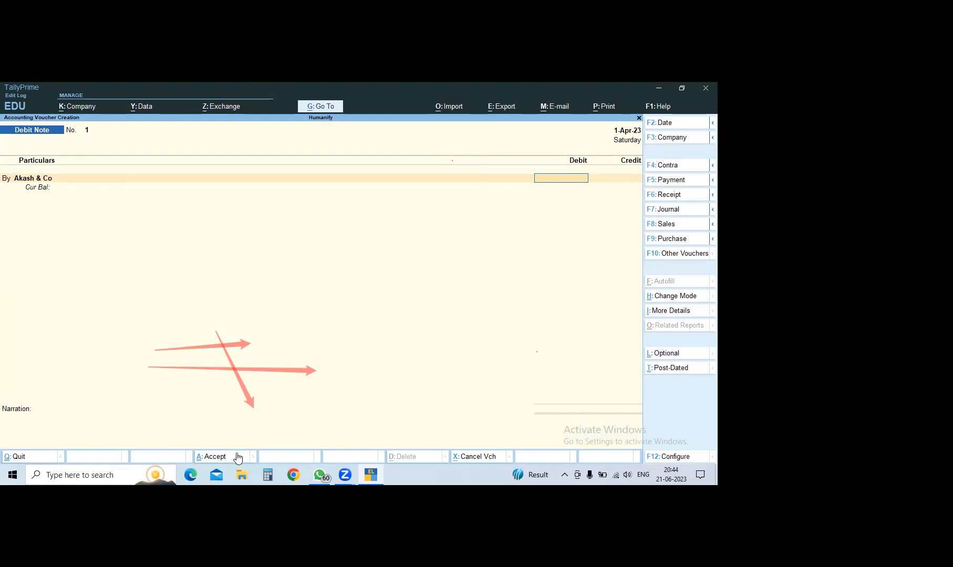
pyautogui.click(318, 482)
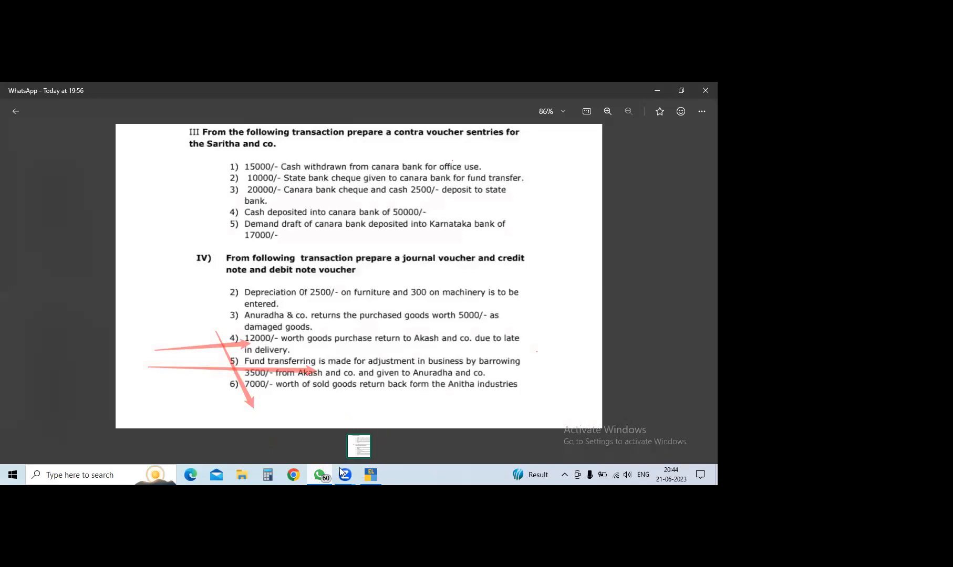
pyautogui.click(370, 476)
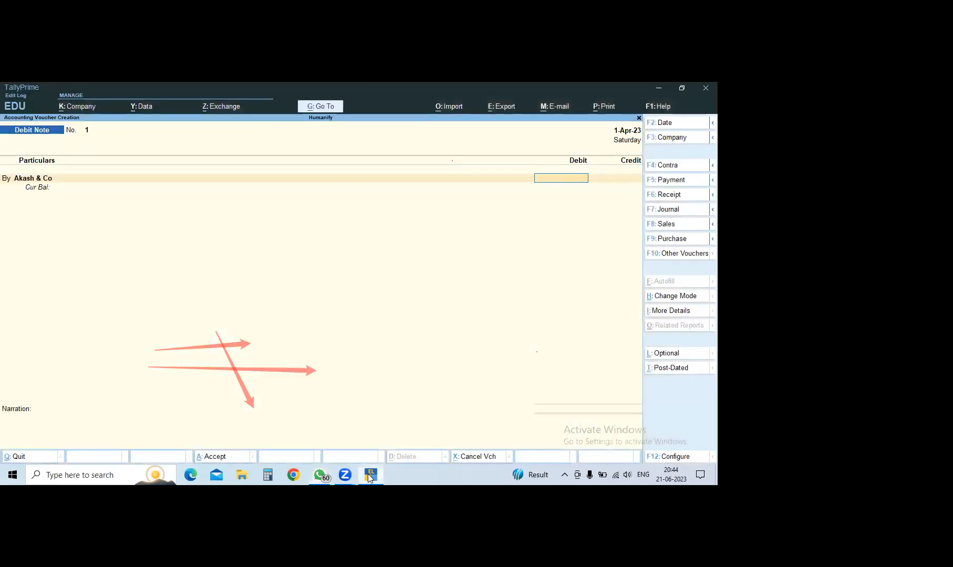
pyautogui.write('12000')
pyautogui.press('Return')
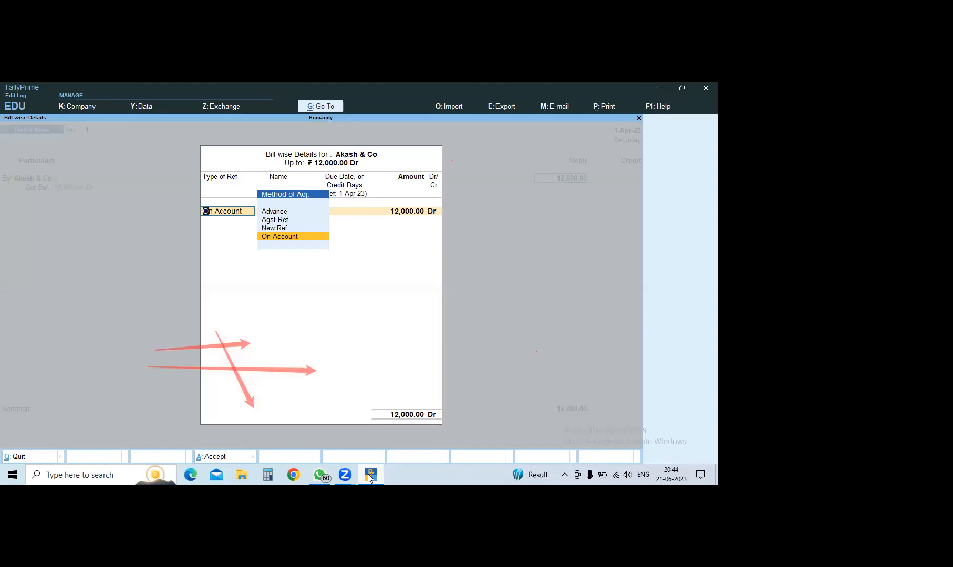
pyautogui.press('Return')
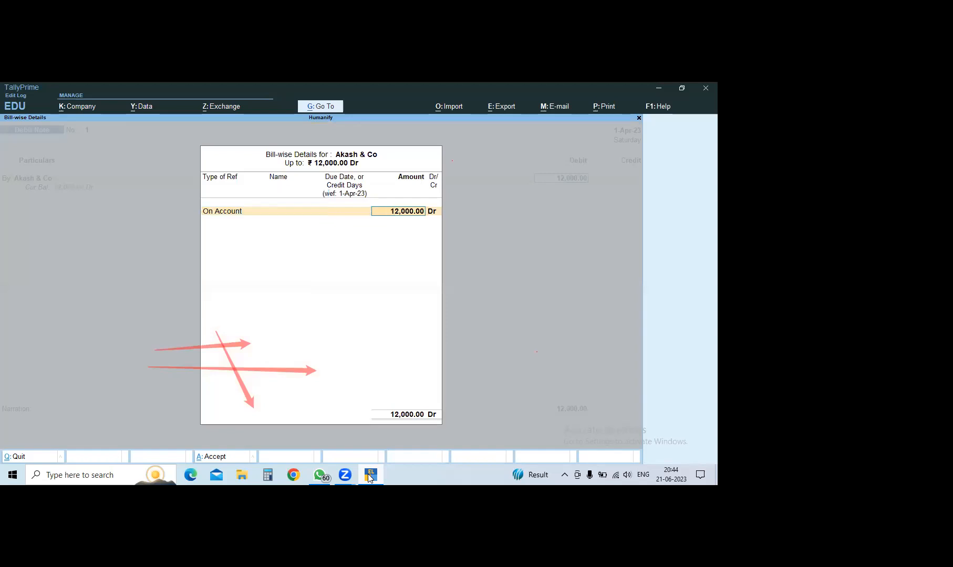
pyautogui.press('Return')
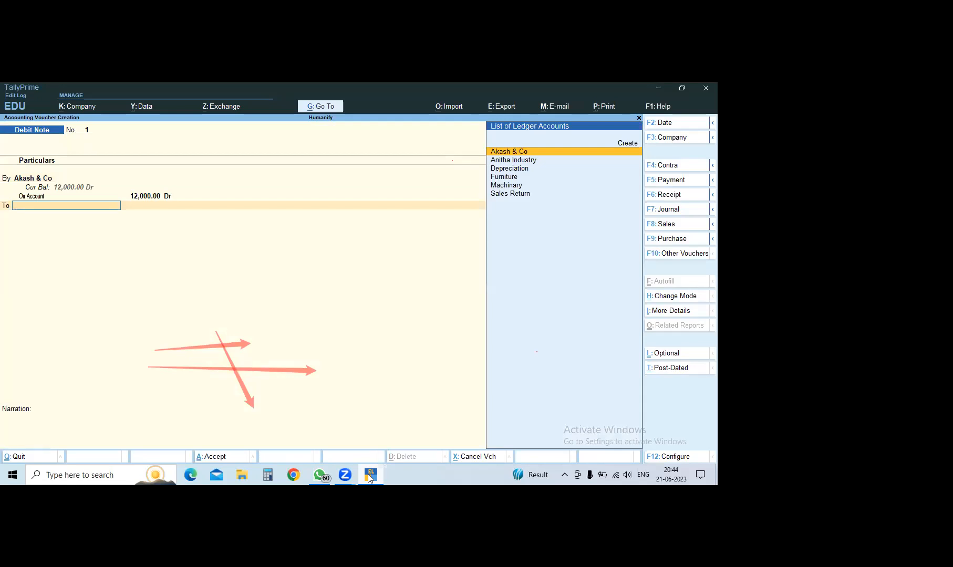
# Step: Create the Purchase Return ledger under Purchase Accounts from the debit note's credit line, keeping the remaining ledger defaults
pyautogui.hotkey('alt', 'c')
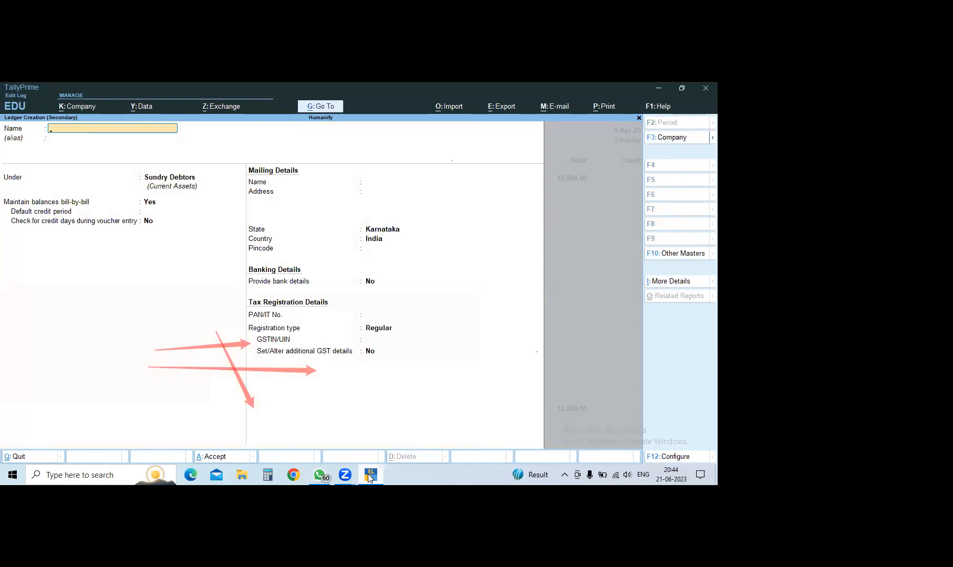
pyautogui.write('Purchase Return')
pyautogui.press('Return')
pyautogui.press('Return')
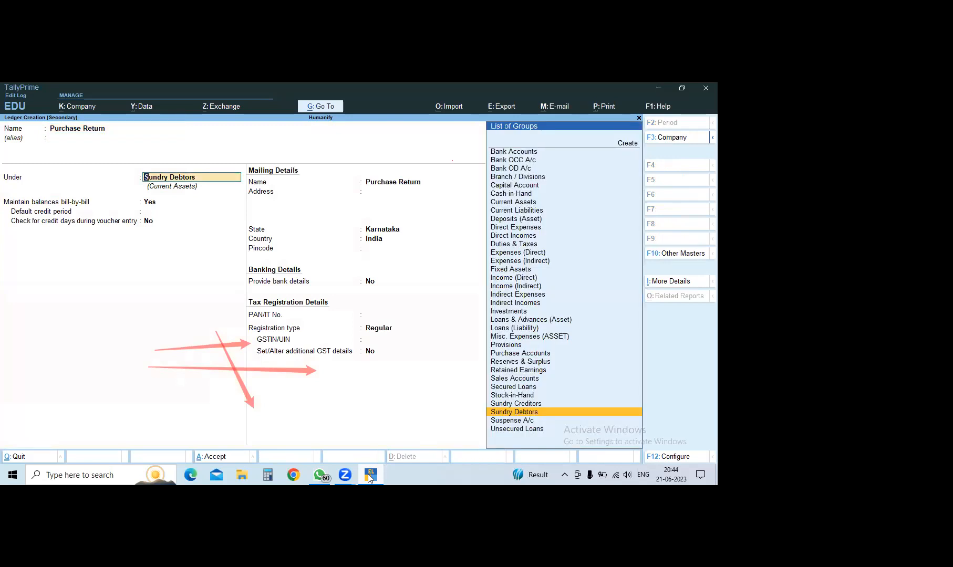
pyautogui.write('Ret')
pyautogui.press('BackSpace')
pyautogui.press('BackSpace')
pyautogui.press('BackSpace')
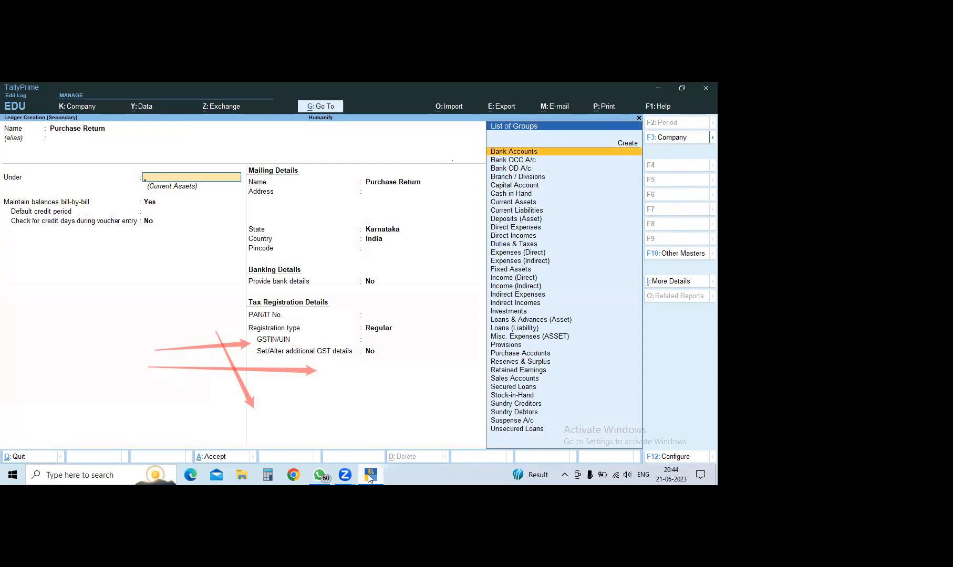
pyautogui.write('Pu')
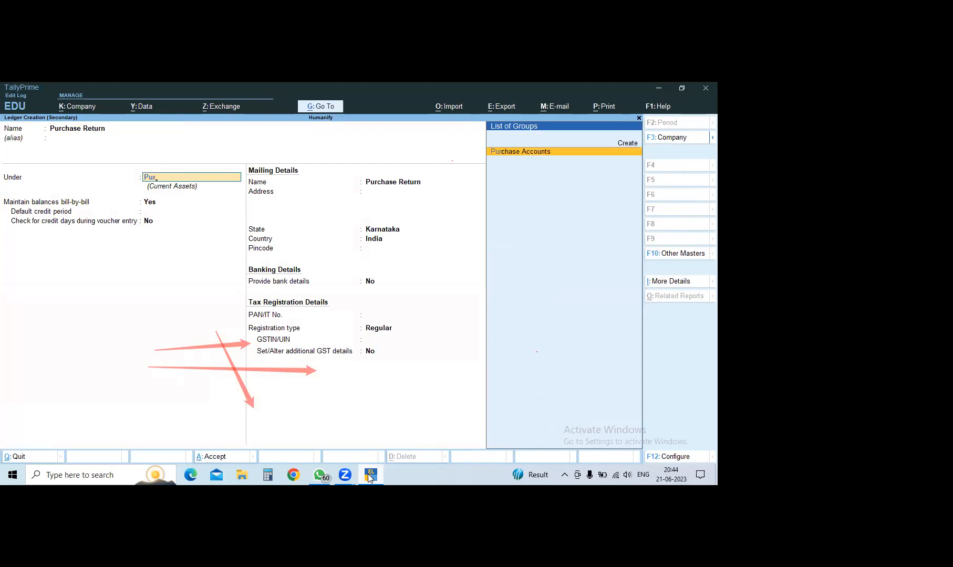
pyautogui.write('r')
pyautogui.press('Return')
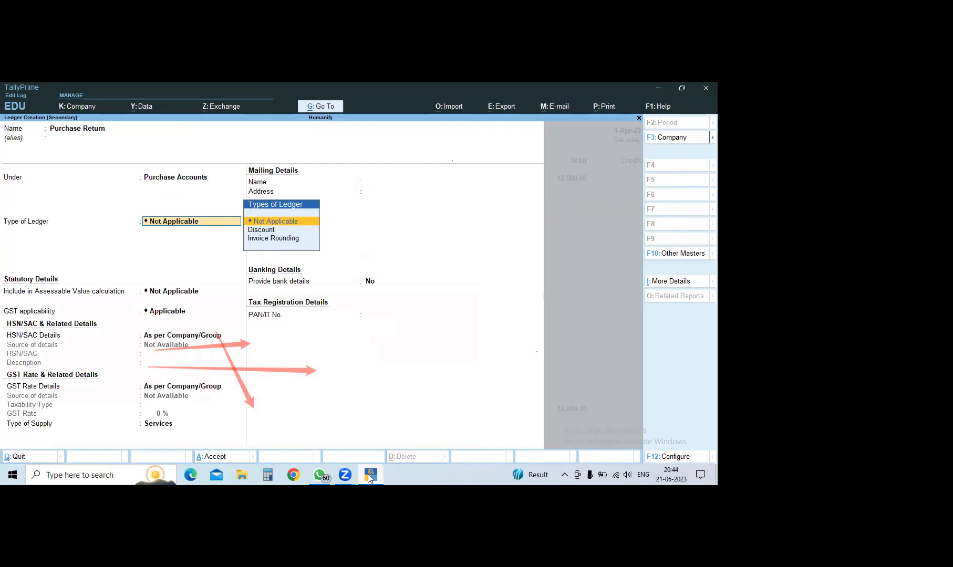
pyautogui.hotkey('ctrl', 'a')
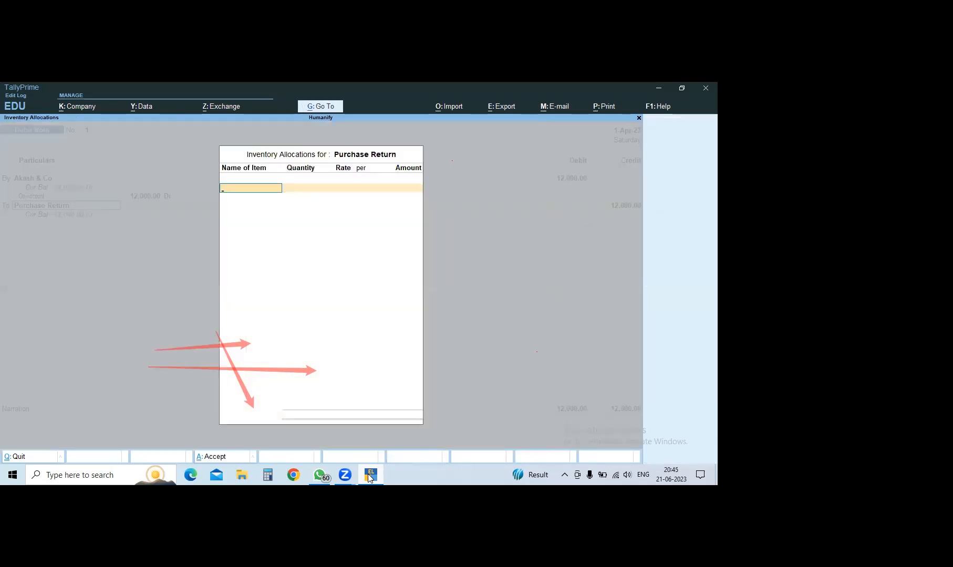
# Step: Skip the inventory allocations for Purchase Return and save the debit note without a narration
pyautogui.press('Escape')
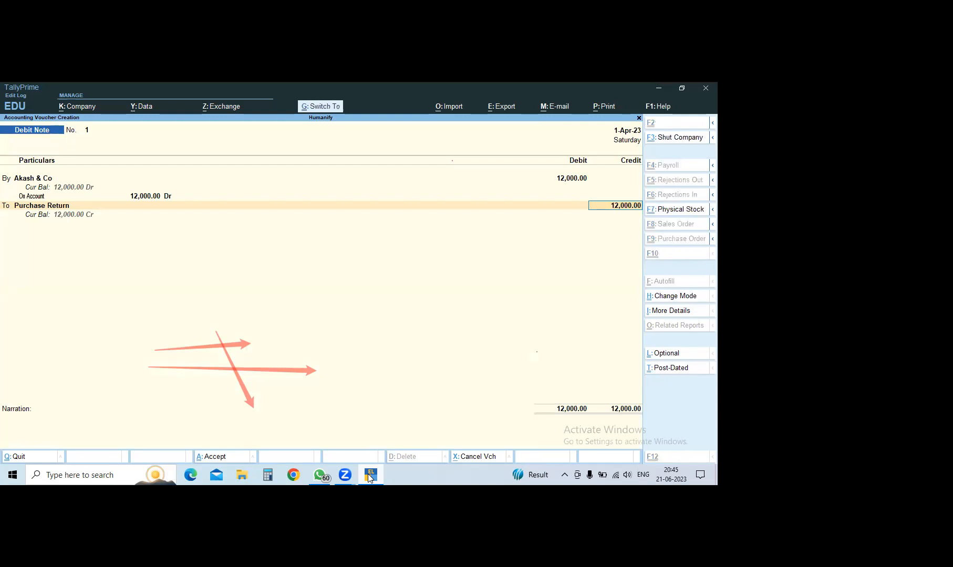
pyautogui.hotkey('ctrl', 'a')
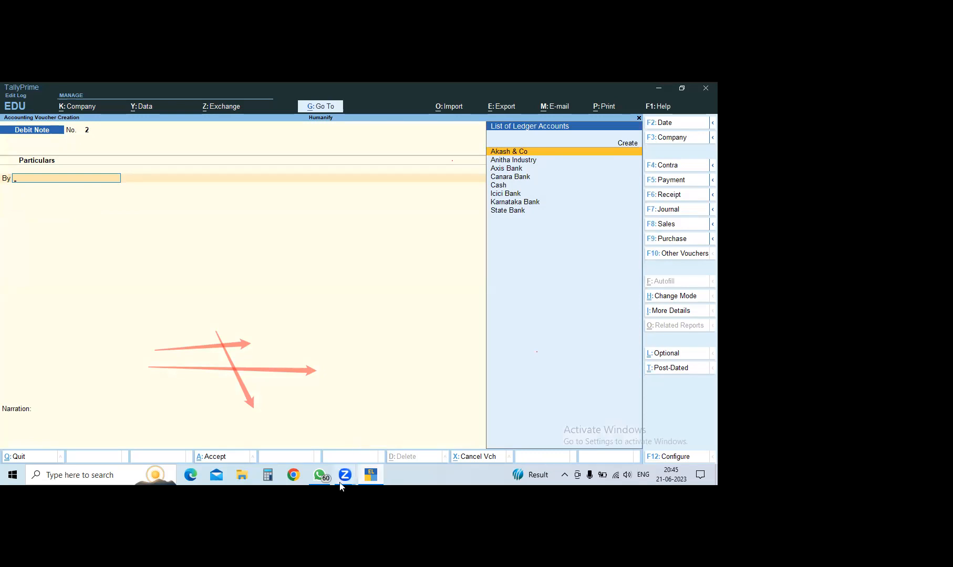
# Step: Review the remaining journal, credit note and debit note transactions in WhatsApp's exercise image, and return to TallyPrime
pyautogui.moveTo(330, 477)
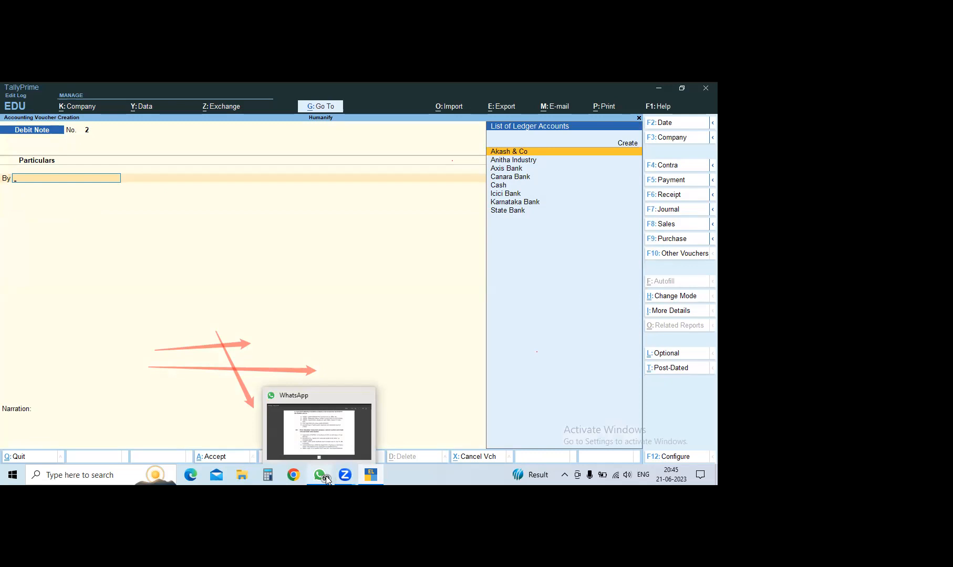
pyautogui.click(327, 428)
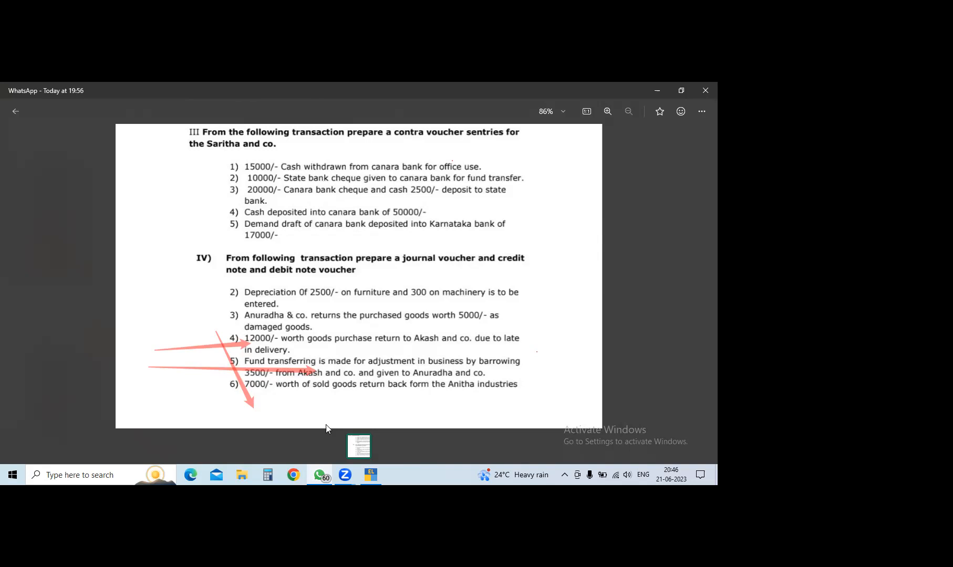
pyautogui.click(373, 476)
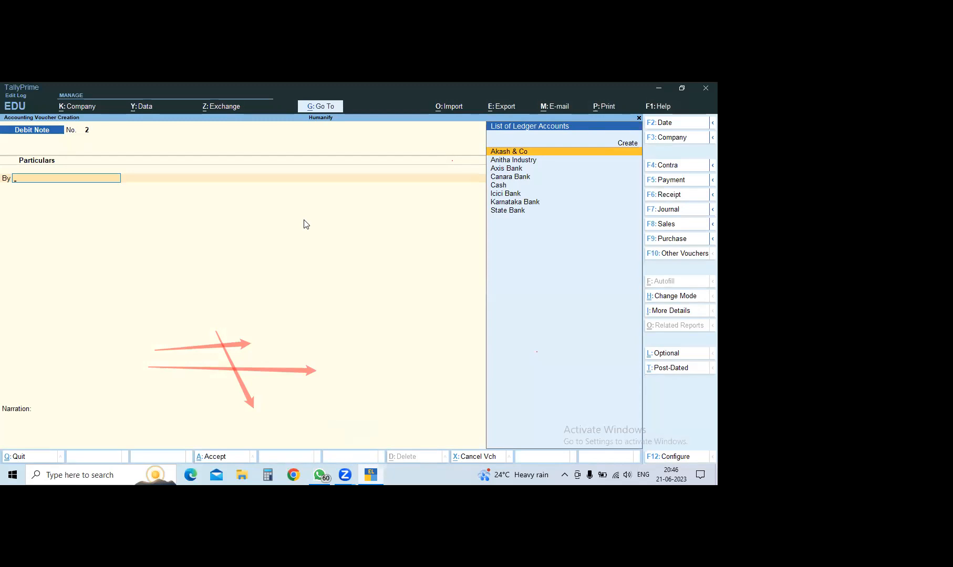
# Step: Quit voucher creation without starting another debit note, and capture a screenshot of Humanify's Profit & Loss A/c report
pyautogui.press('Escape')
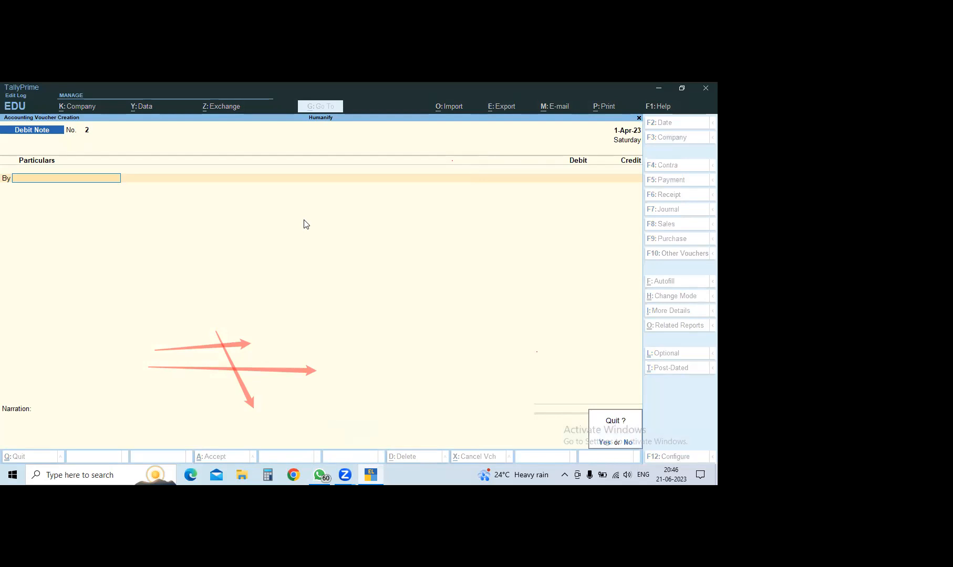
pyautogui.press('n')
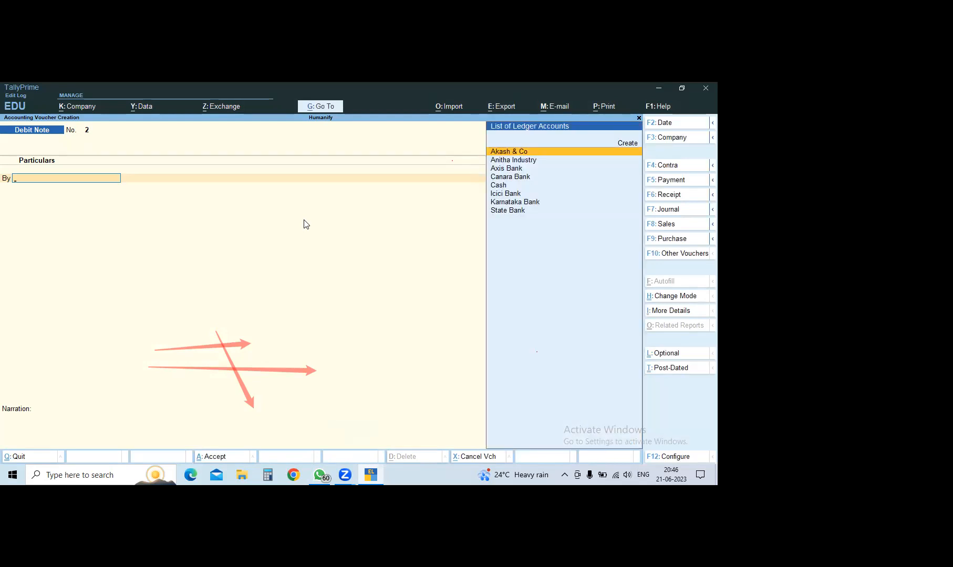
pyautogui.press('Escape')
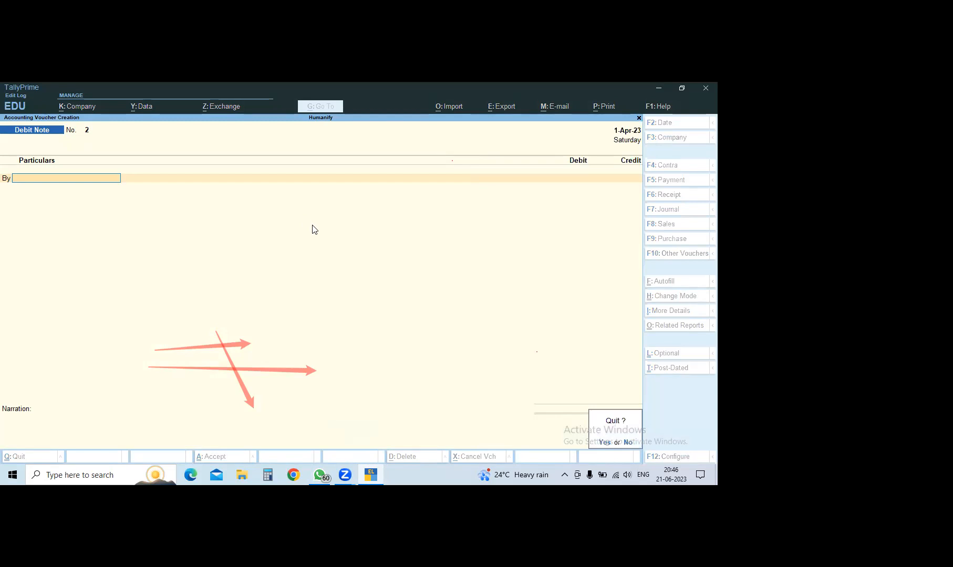
pyautogui.press('y')
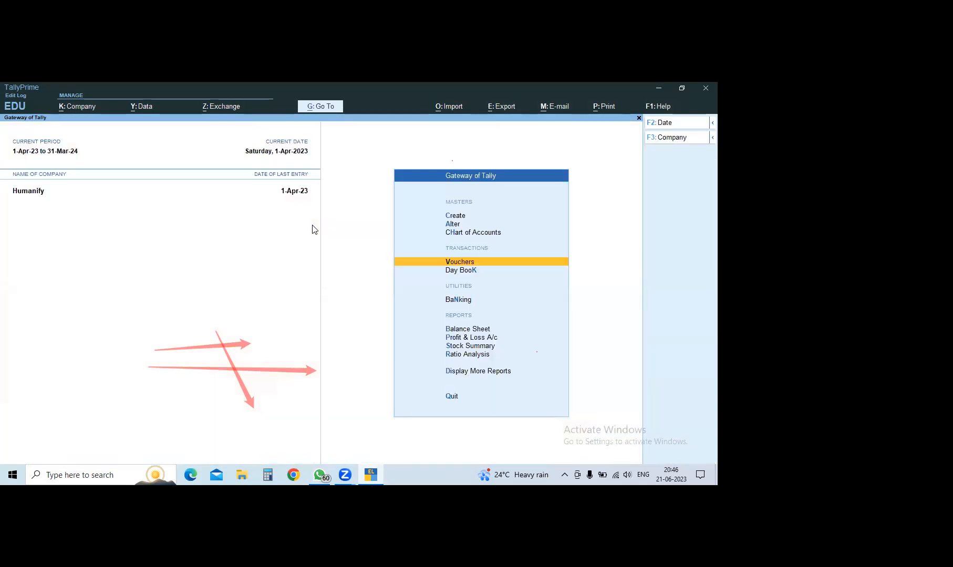
pyautogui.press('Down')
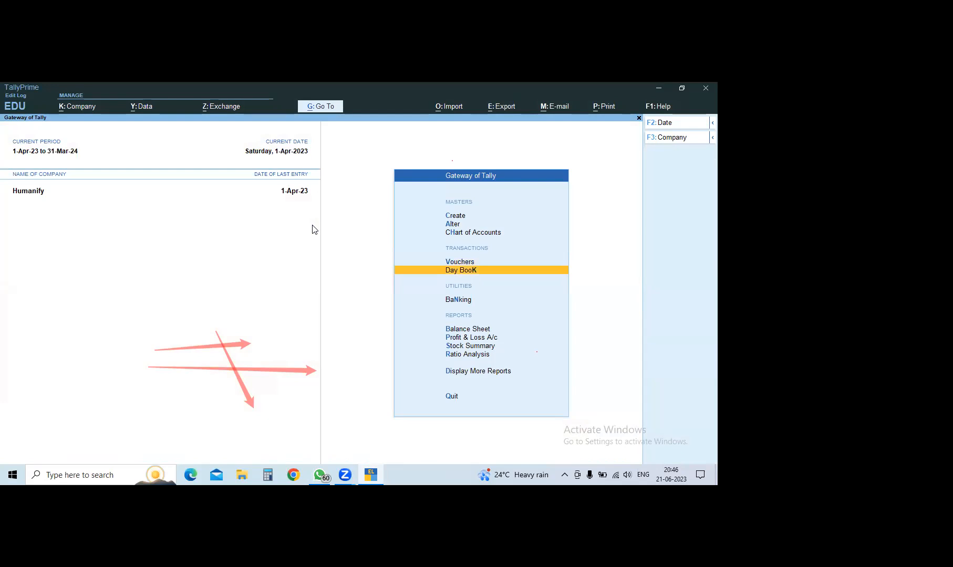
pyautogui.press('Down')
pyautogui.press('Down')
pyautogui.press('Down')
pyautogui.press('Return')
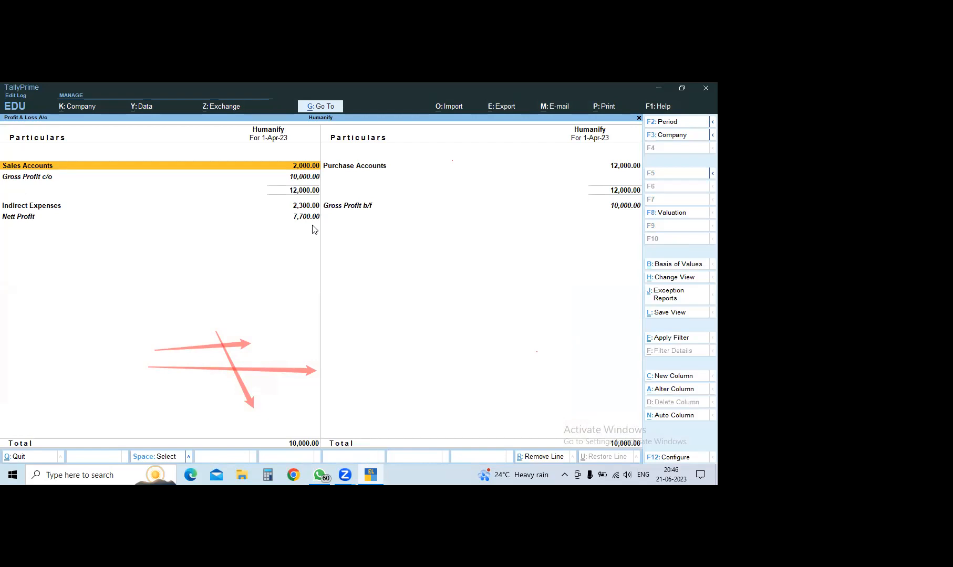
pyautogui.press('super+shift+s')
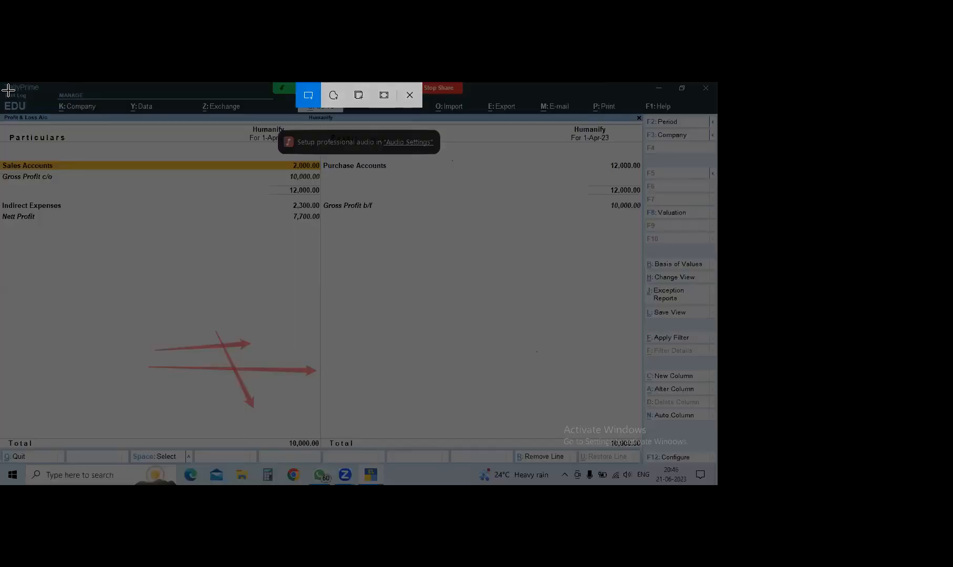
pyautogui.moveTo(8, 91); pyautogui.dragTo(703, 440)
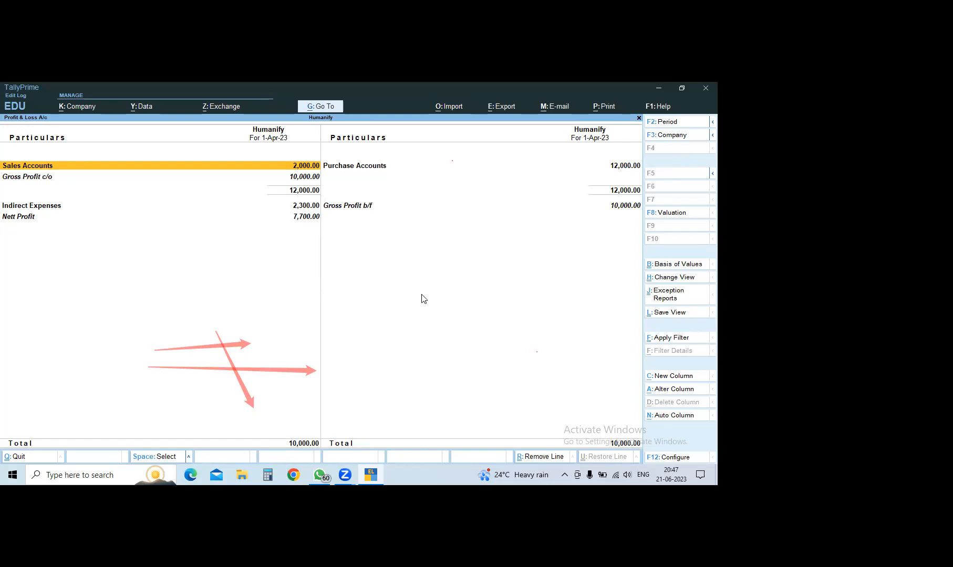
# Step: Close the Profit & Loss A/c, open the Balance Sheet, and drill down into the Current Assets group summary
pyautogui.press('Escape')
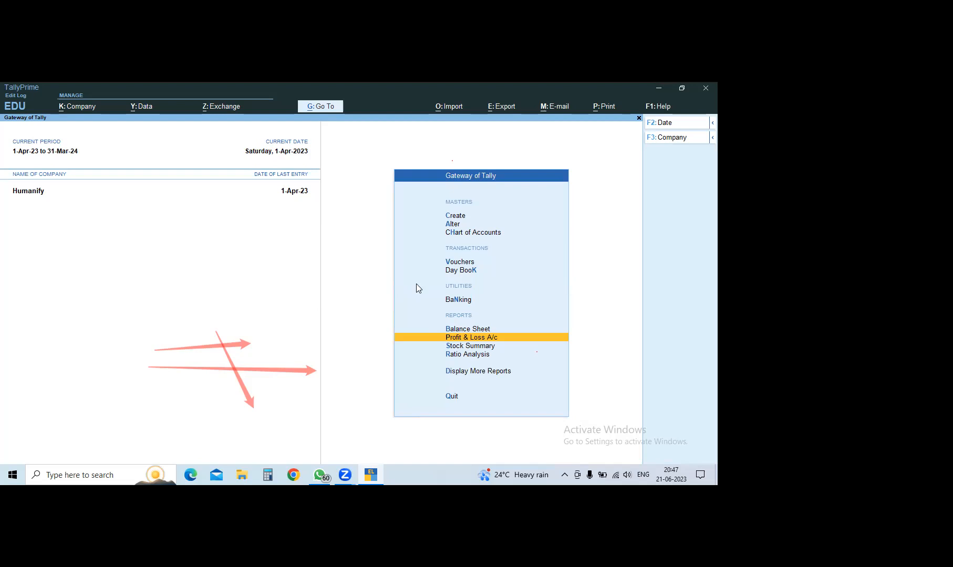
pyautogui.press('Up')
pyautogui.press('Return')
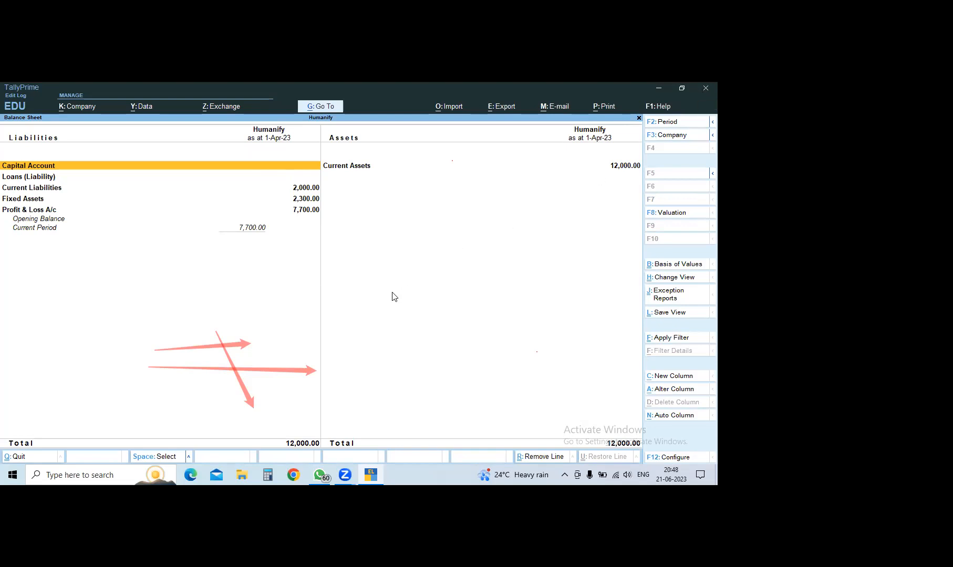
pyautogui.press('Right')
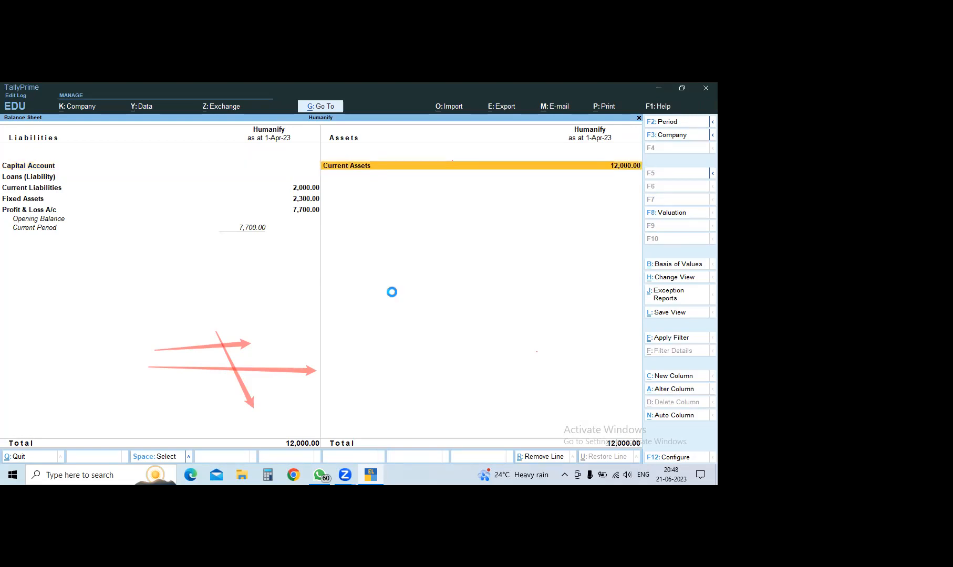
pyautogui.press('Return')
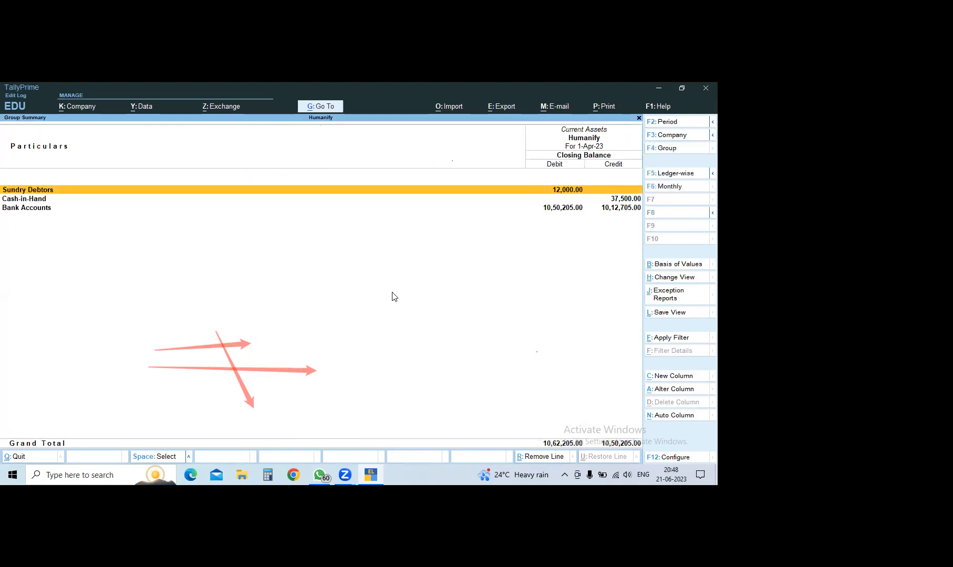